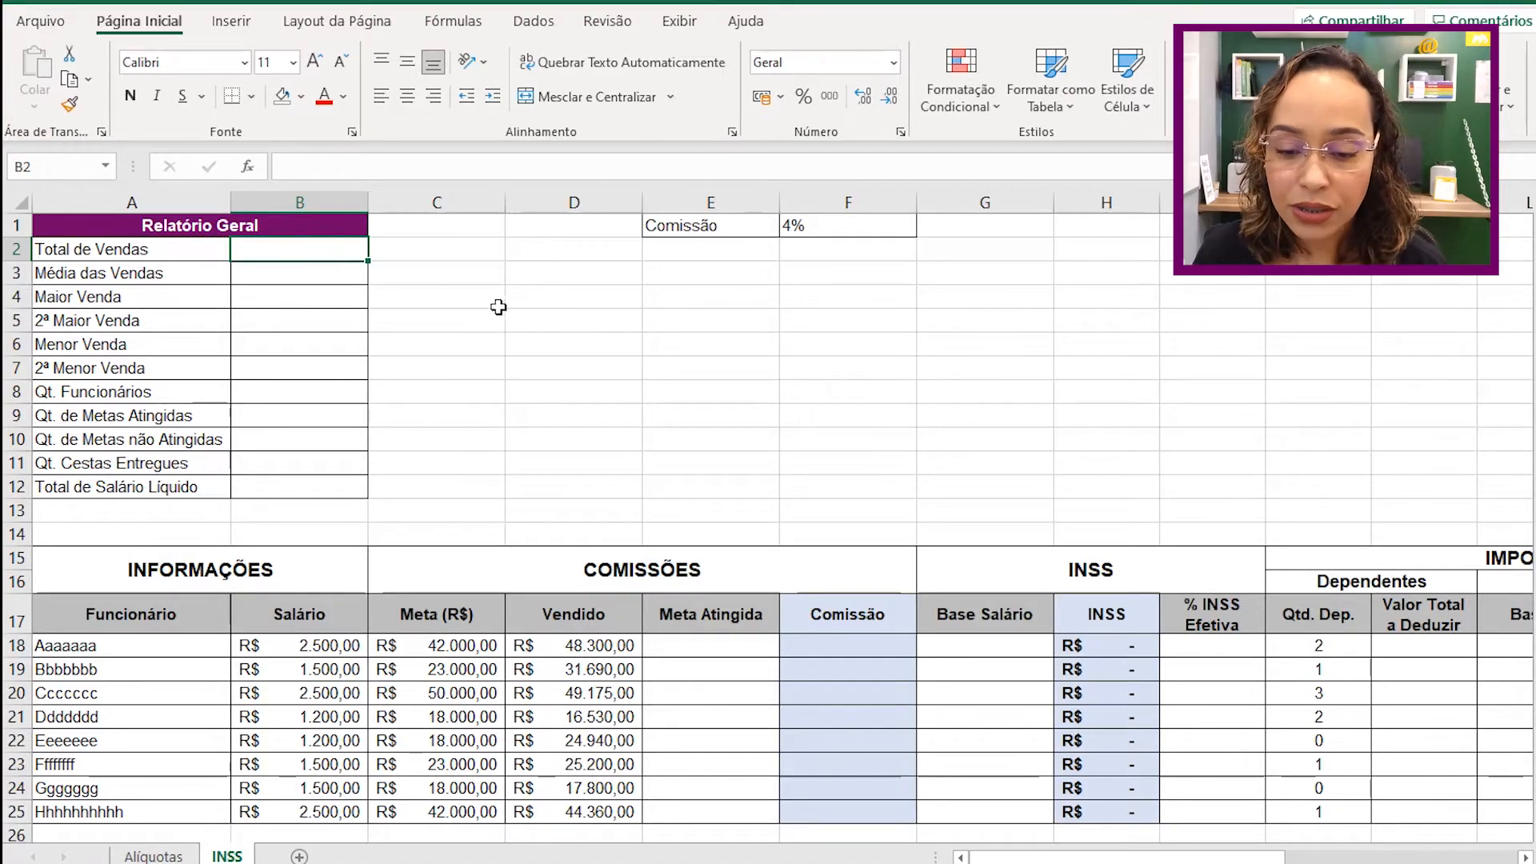
click(620, 298)
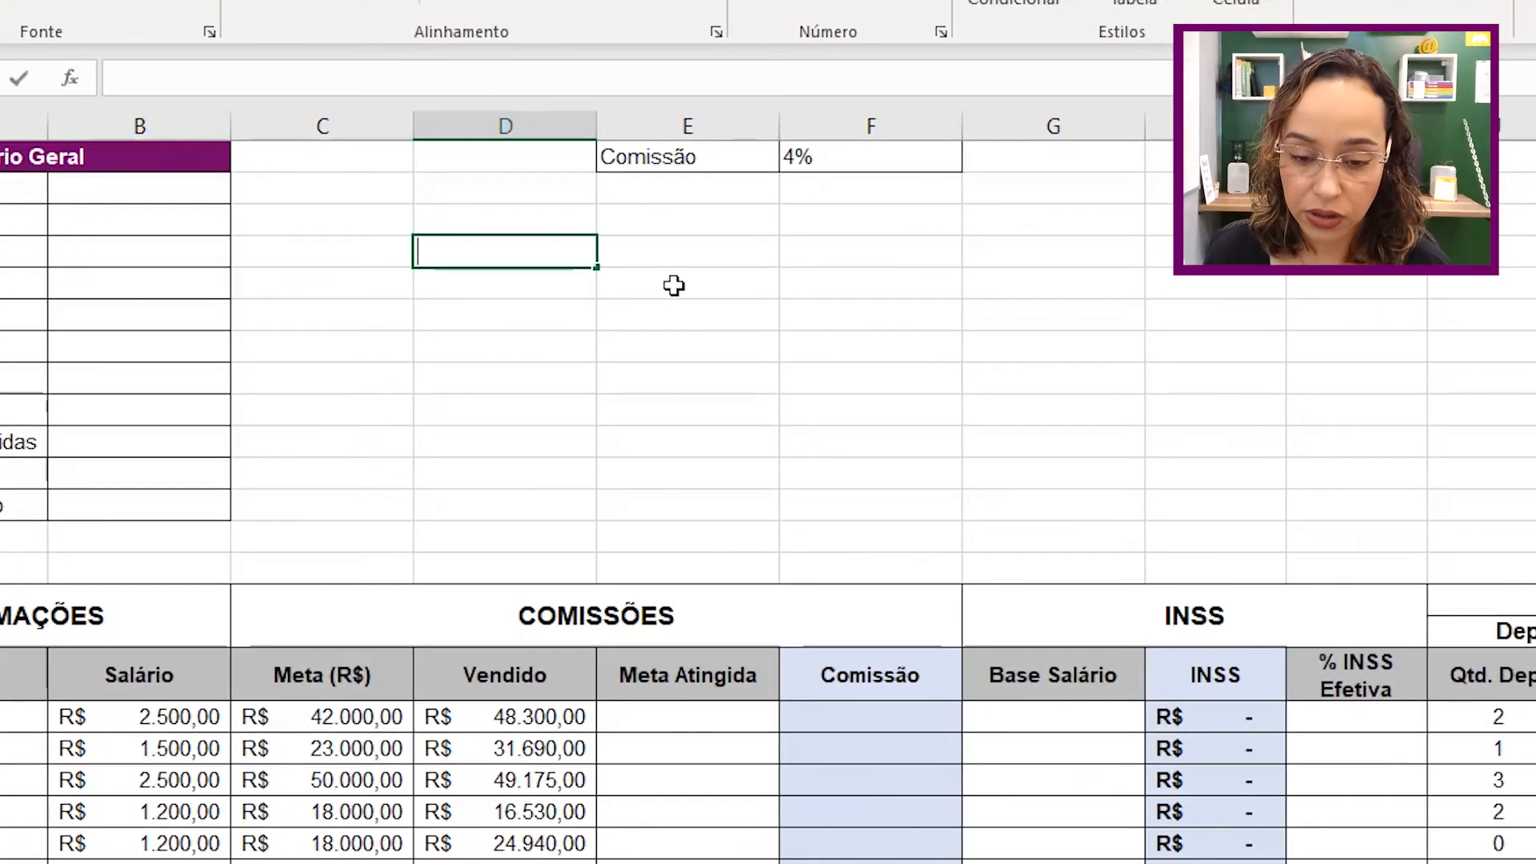
text(=noe)
key(BackSpace)
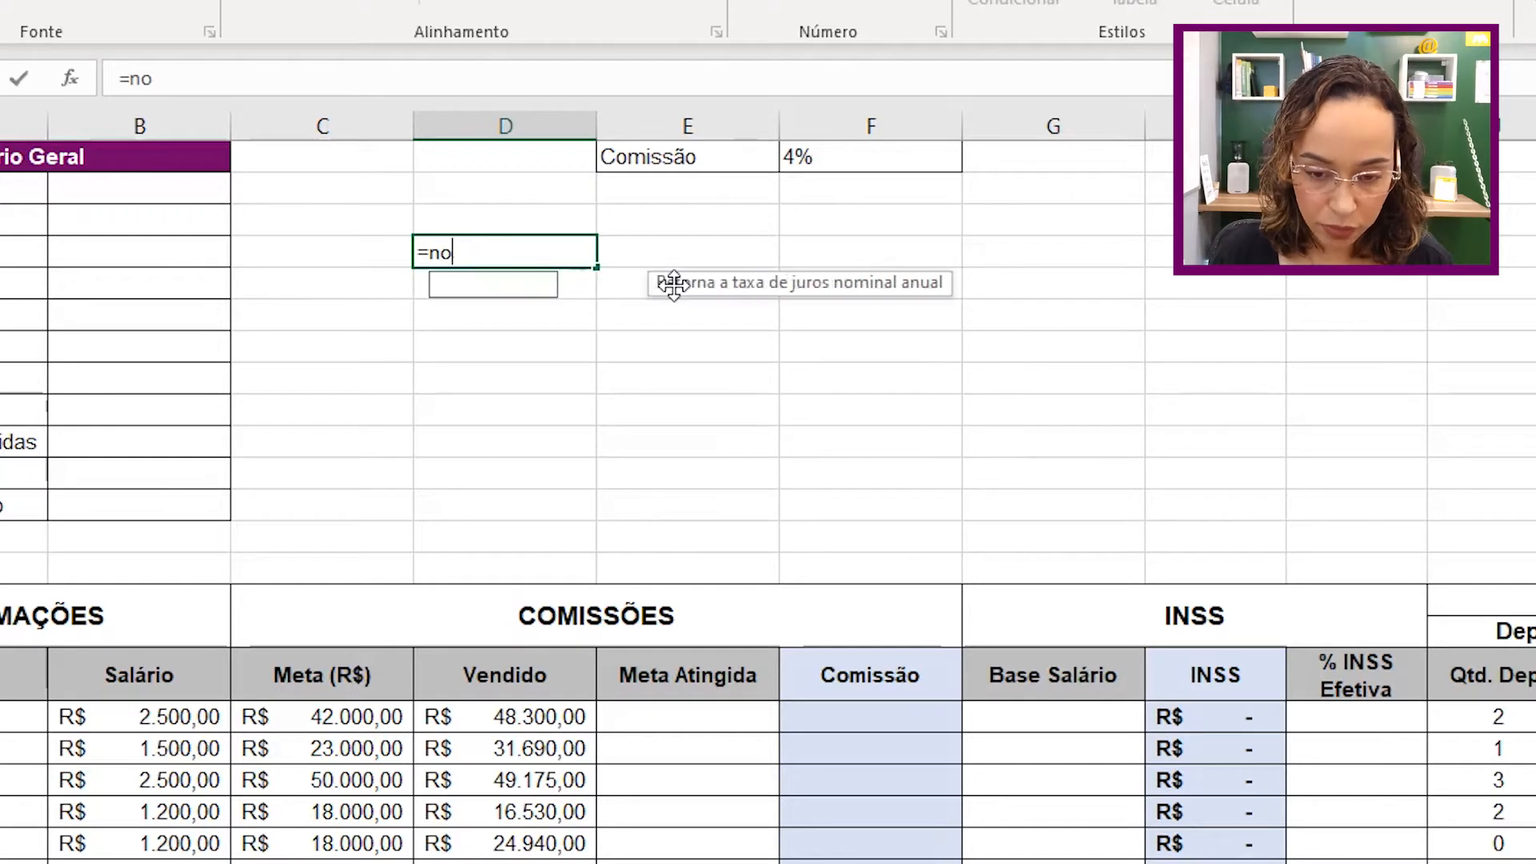
text(medafunção)
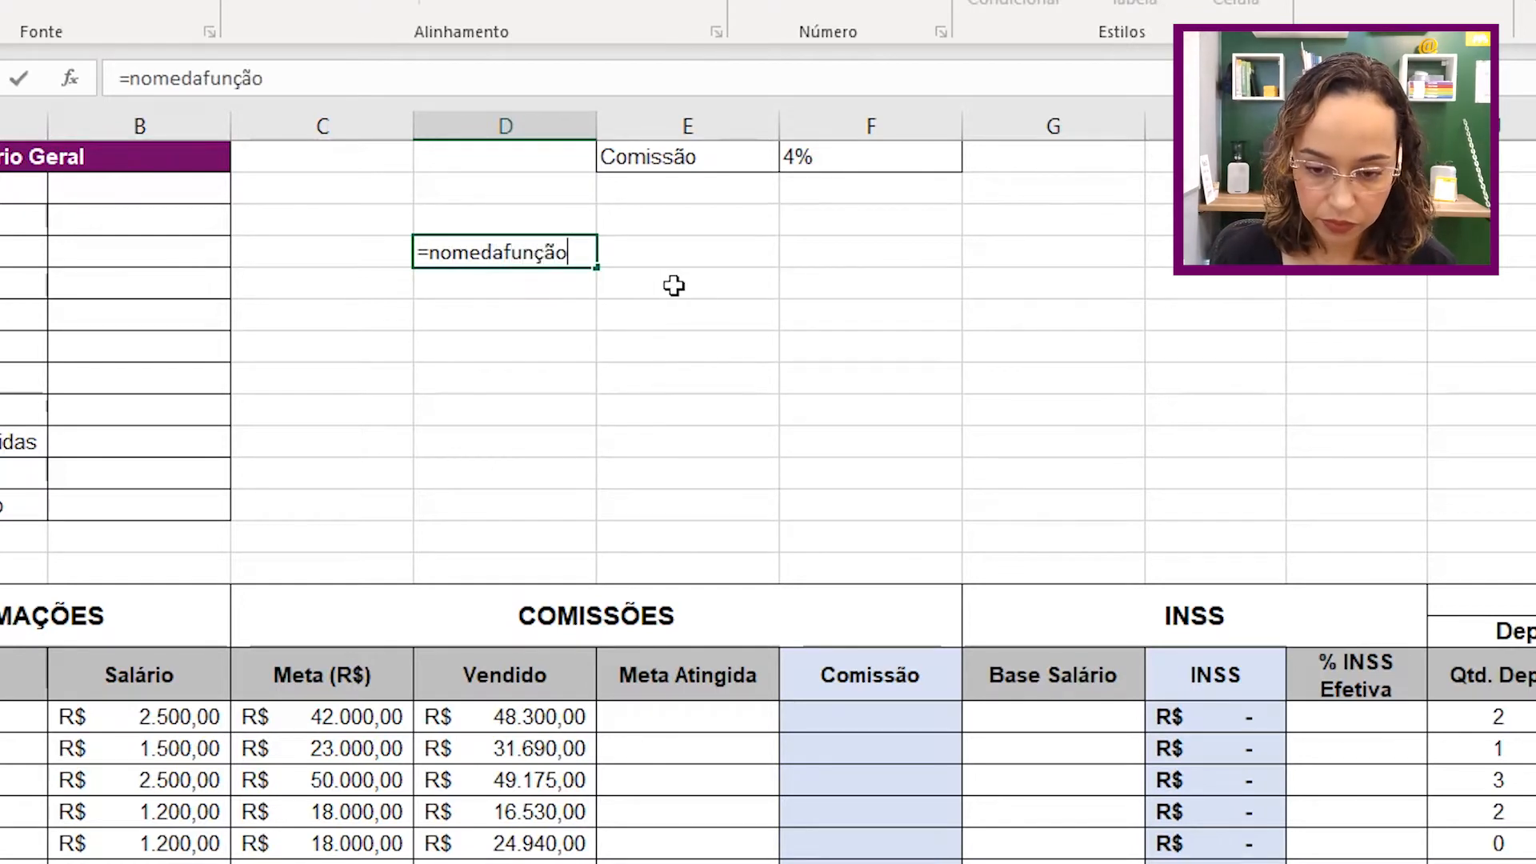
text(()
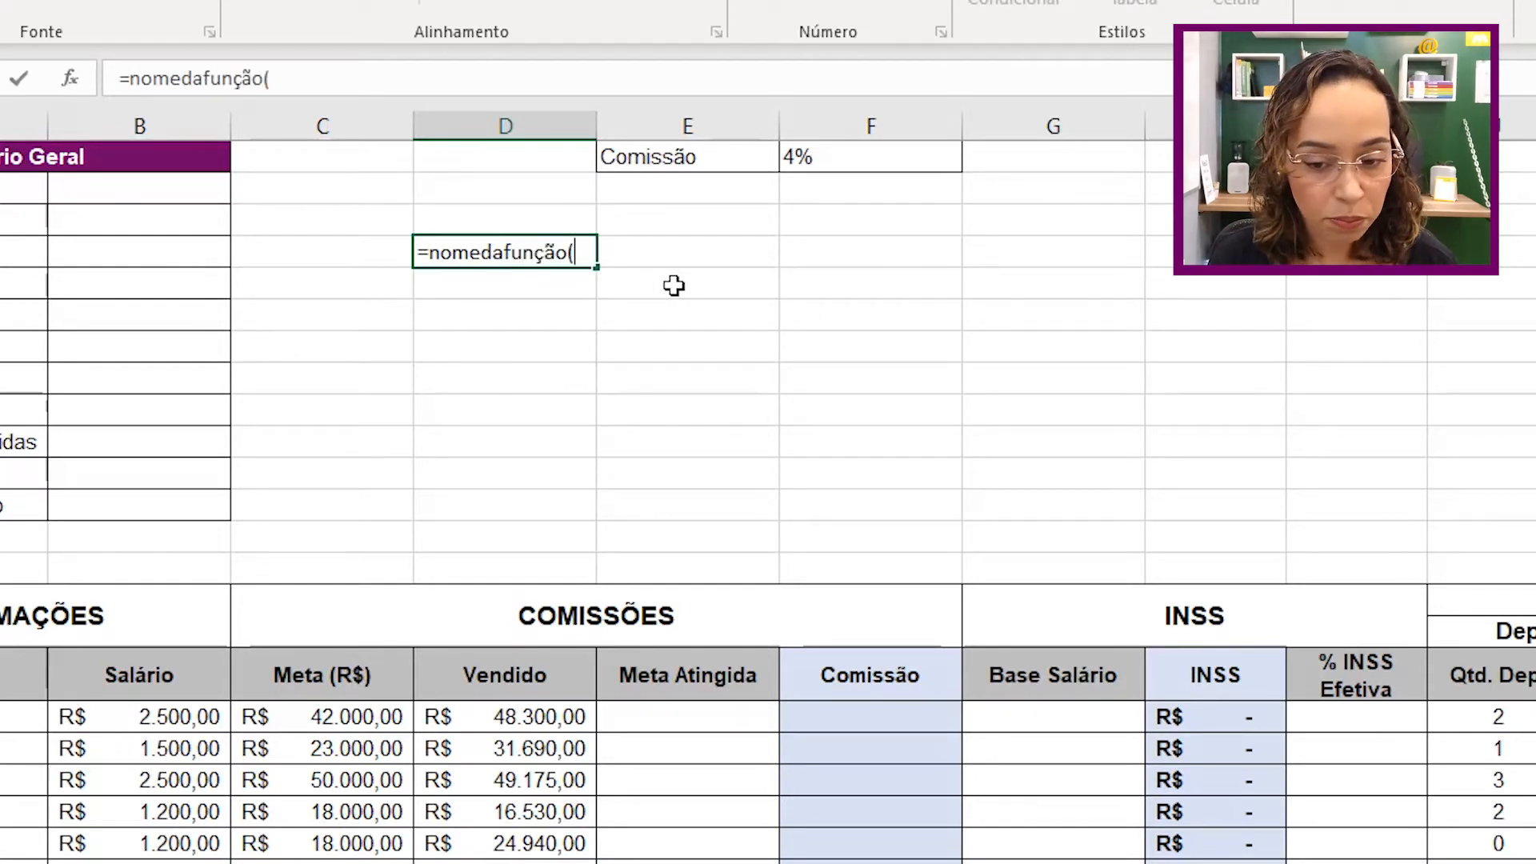
text(a)
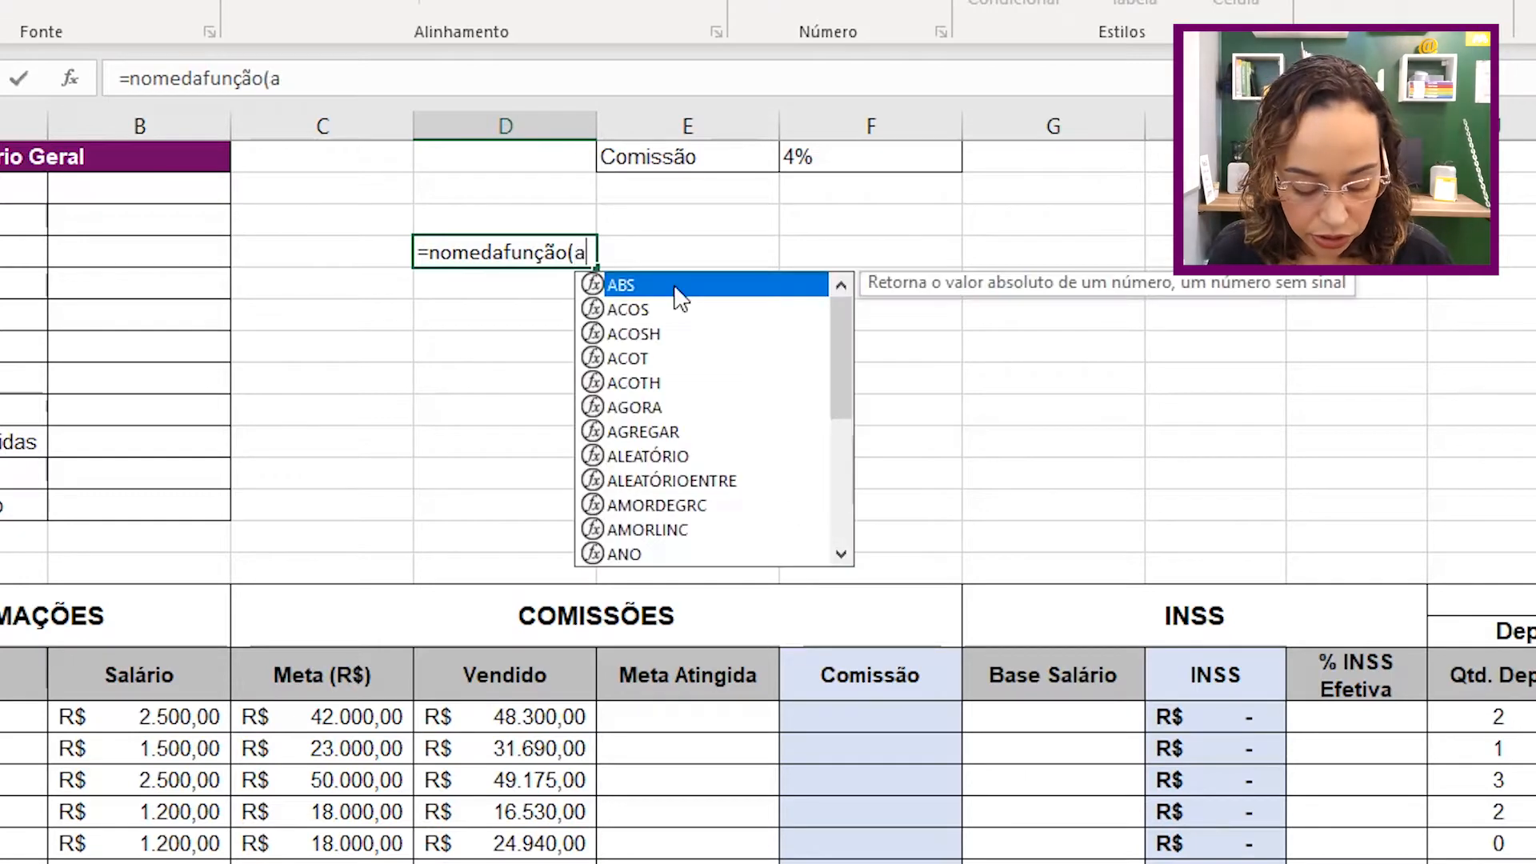
text(rgumento)
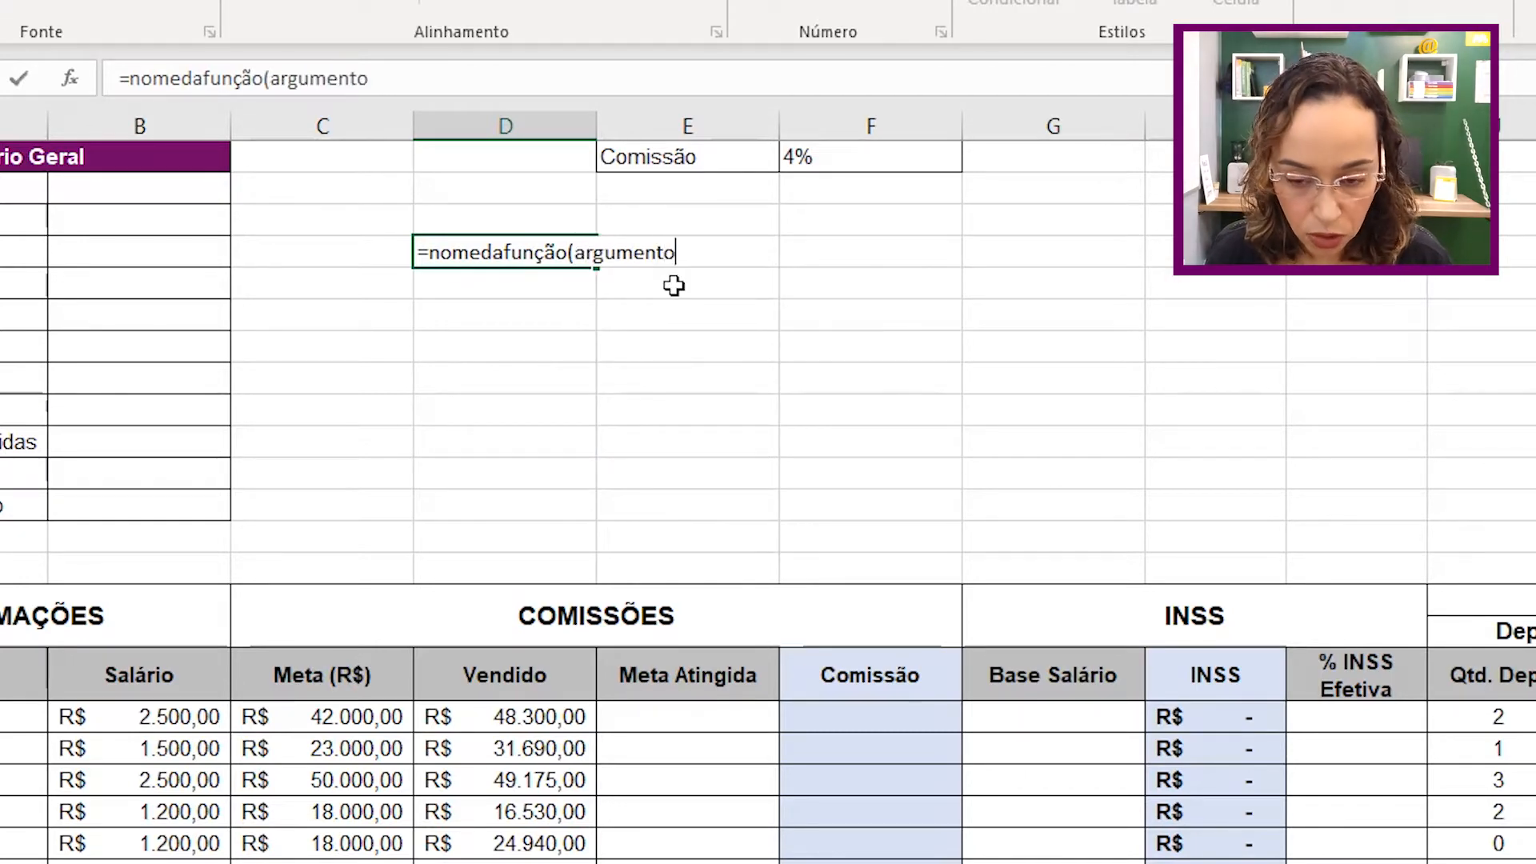
text(s/intervalos))
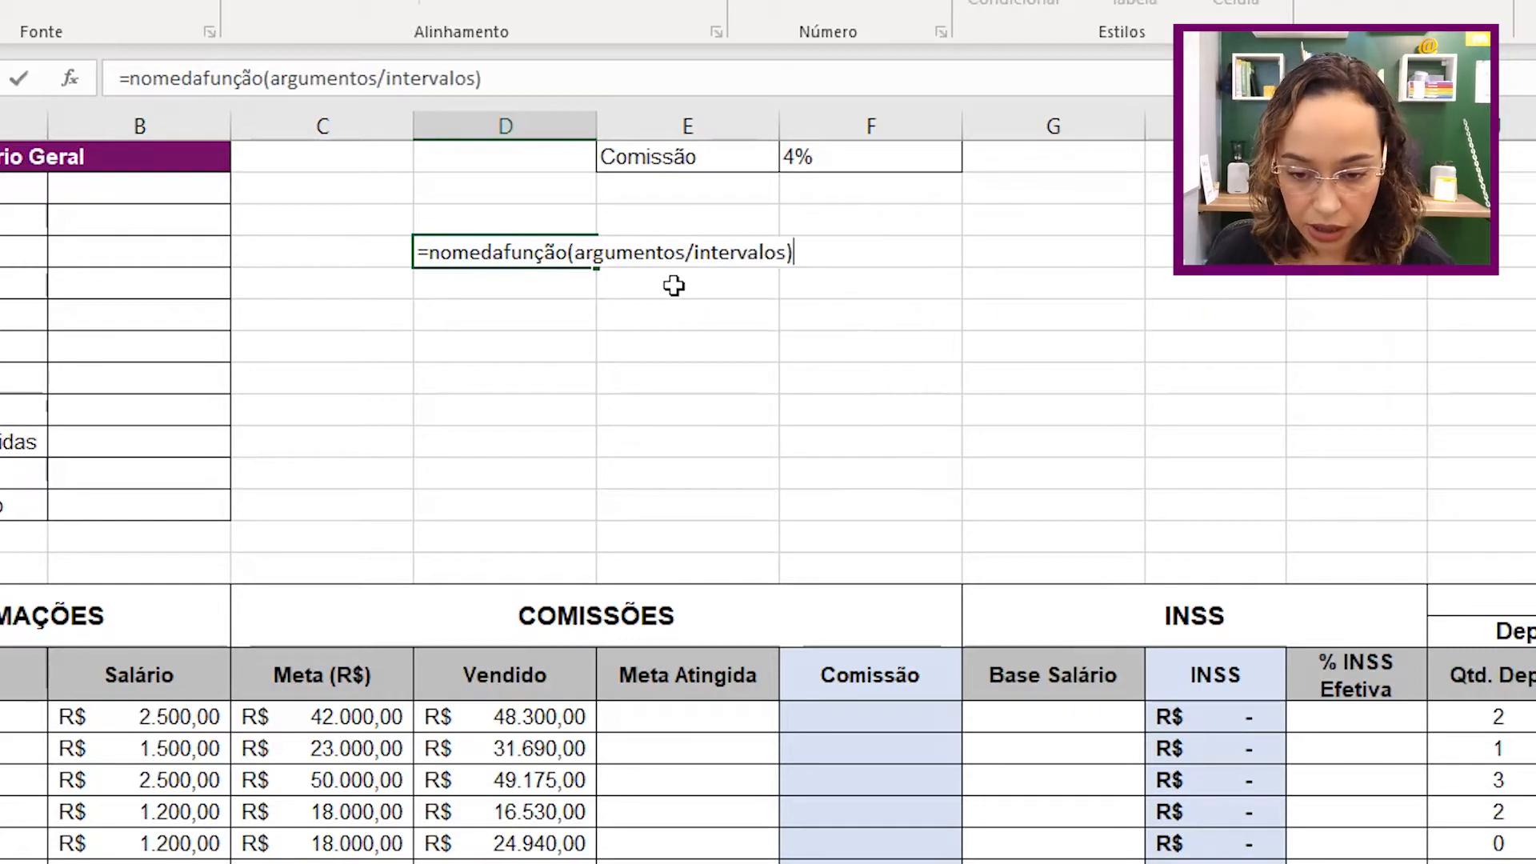
key(Escape)
Calculate Total de Vendas in B2 with a SOMA formula over the Vendido values D18:D25.
click(172, 195)
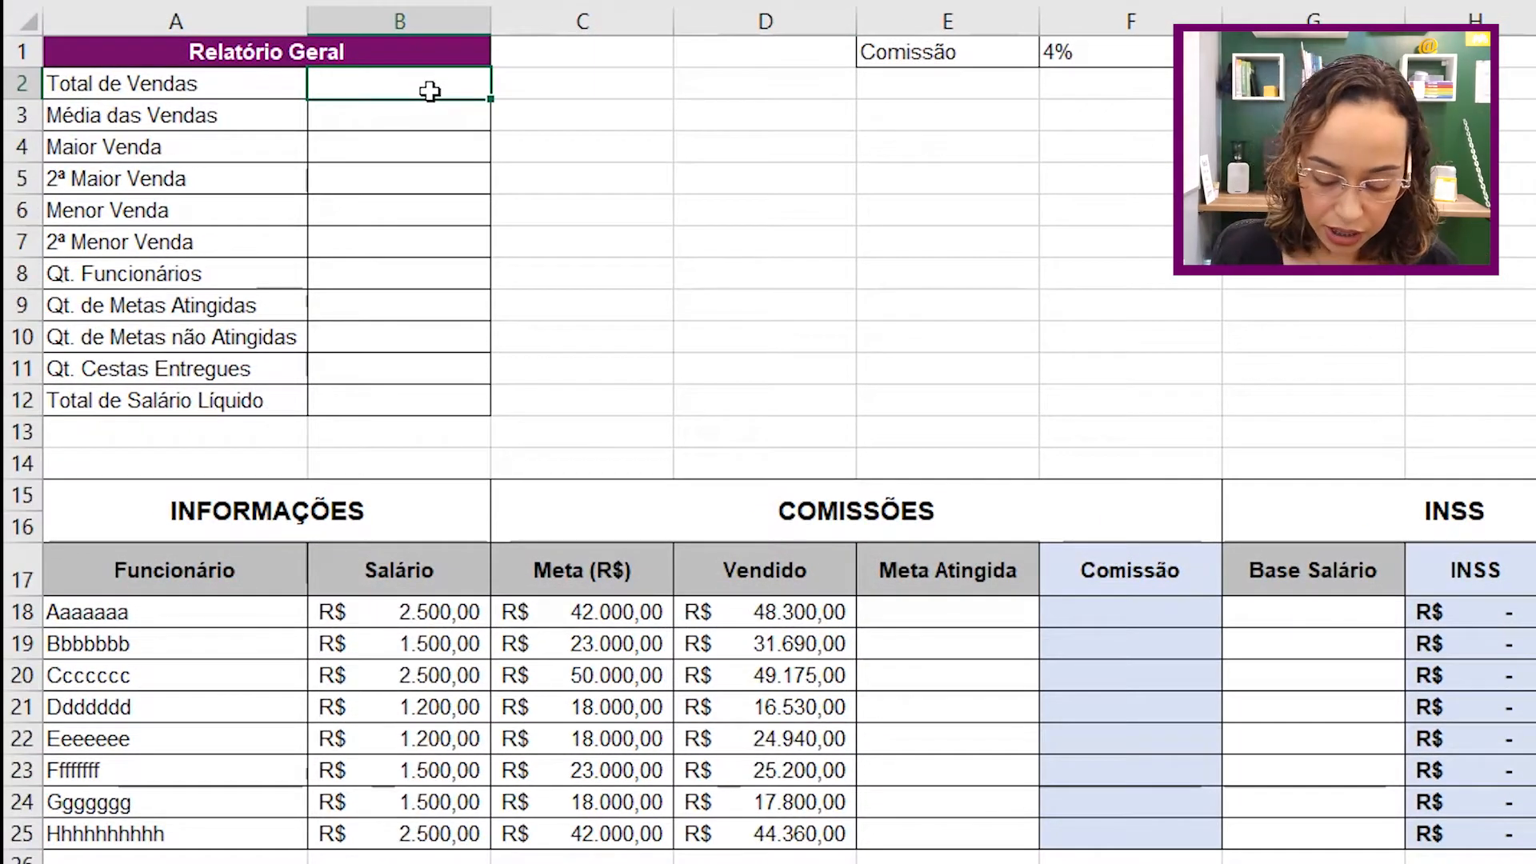
text(=som)
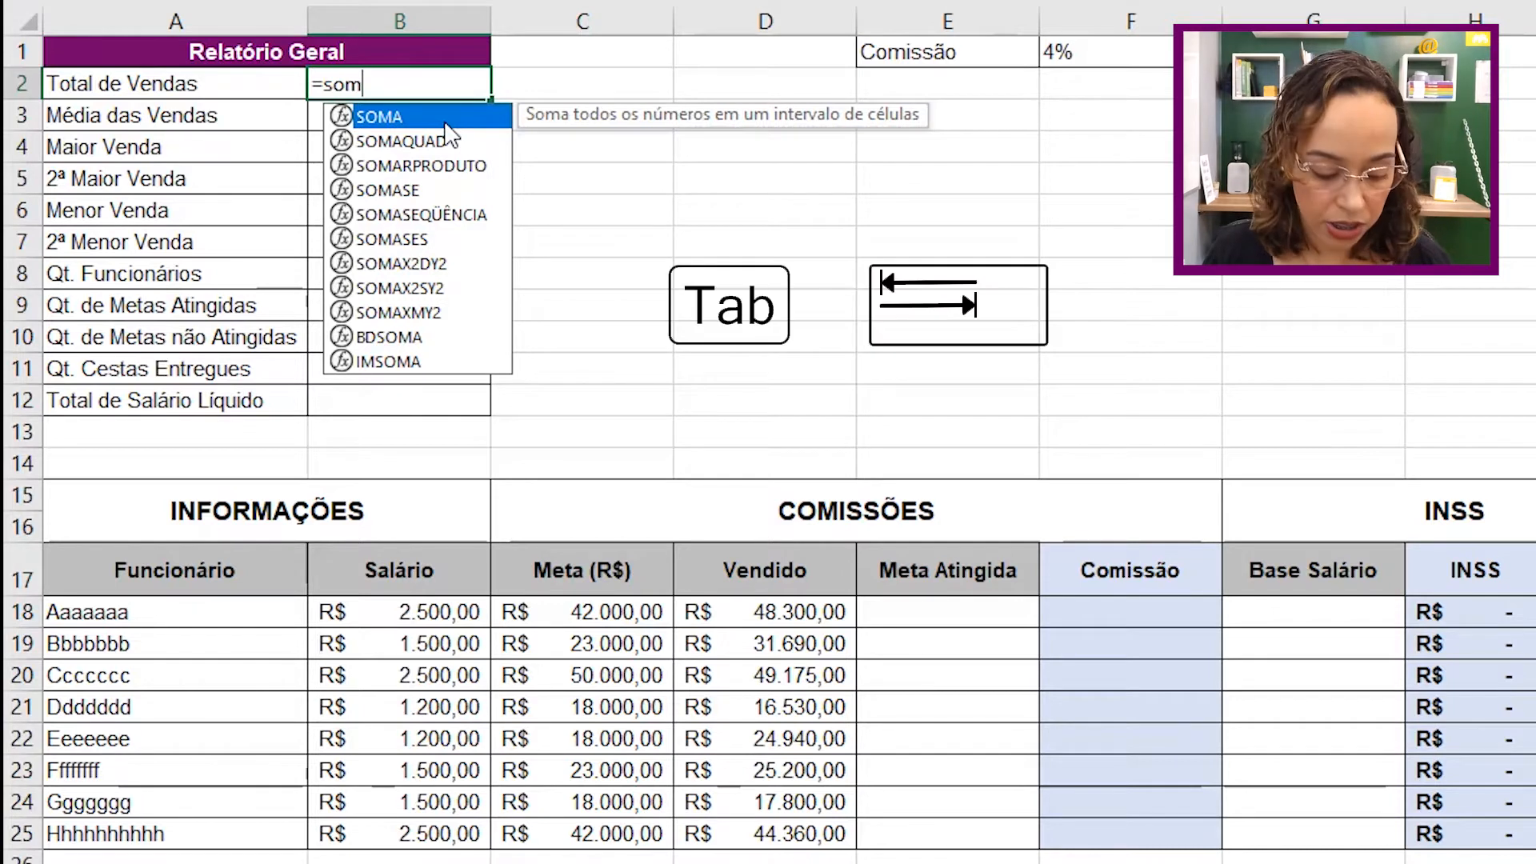
key(Tab)
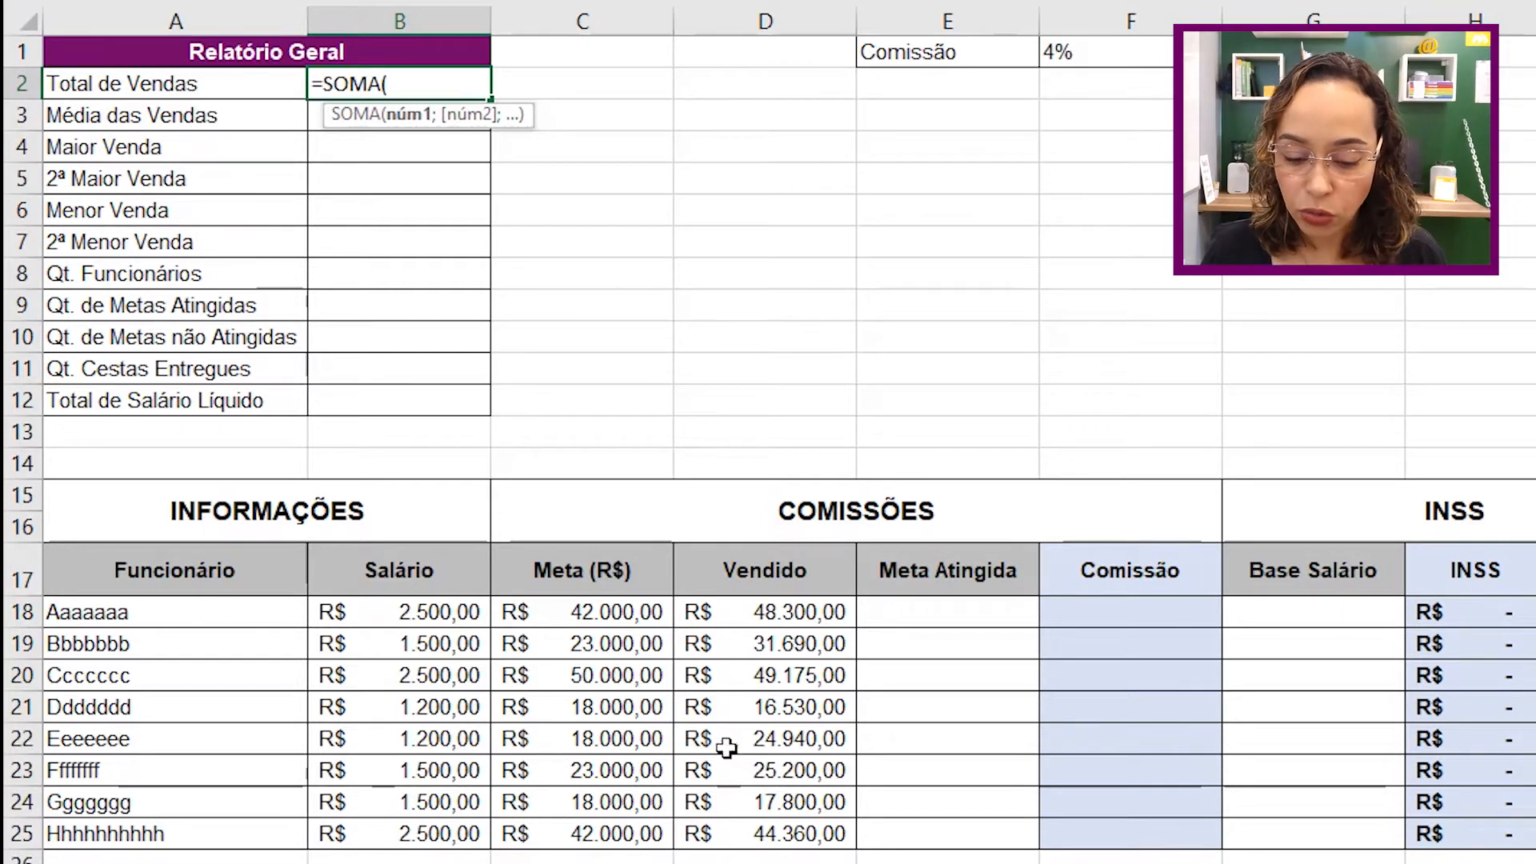
click(798, 613)
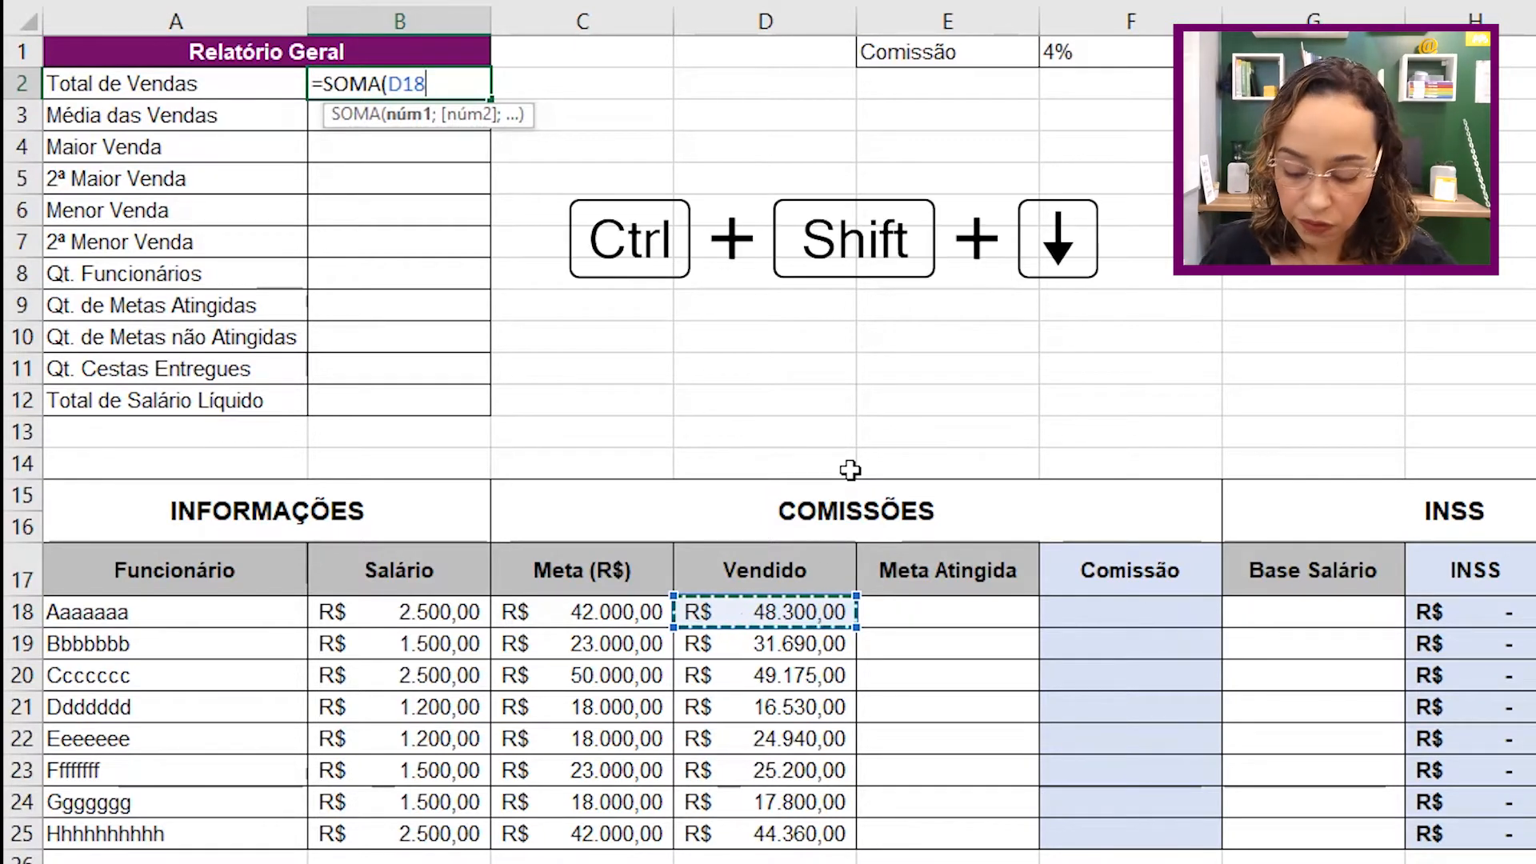
key(ctrl+shift+Down)
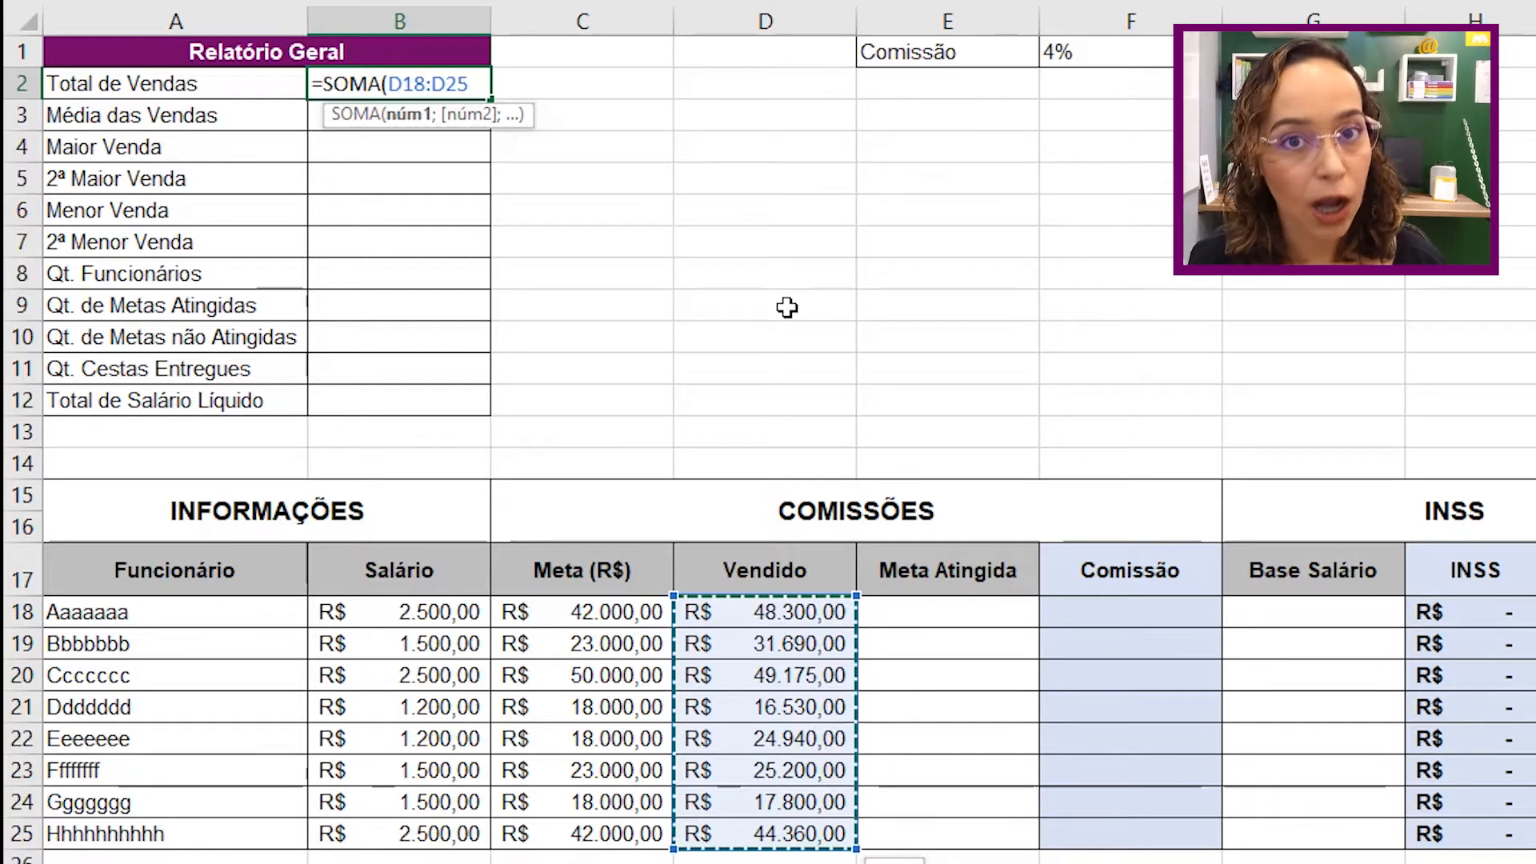
key(Return)
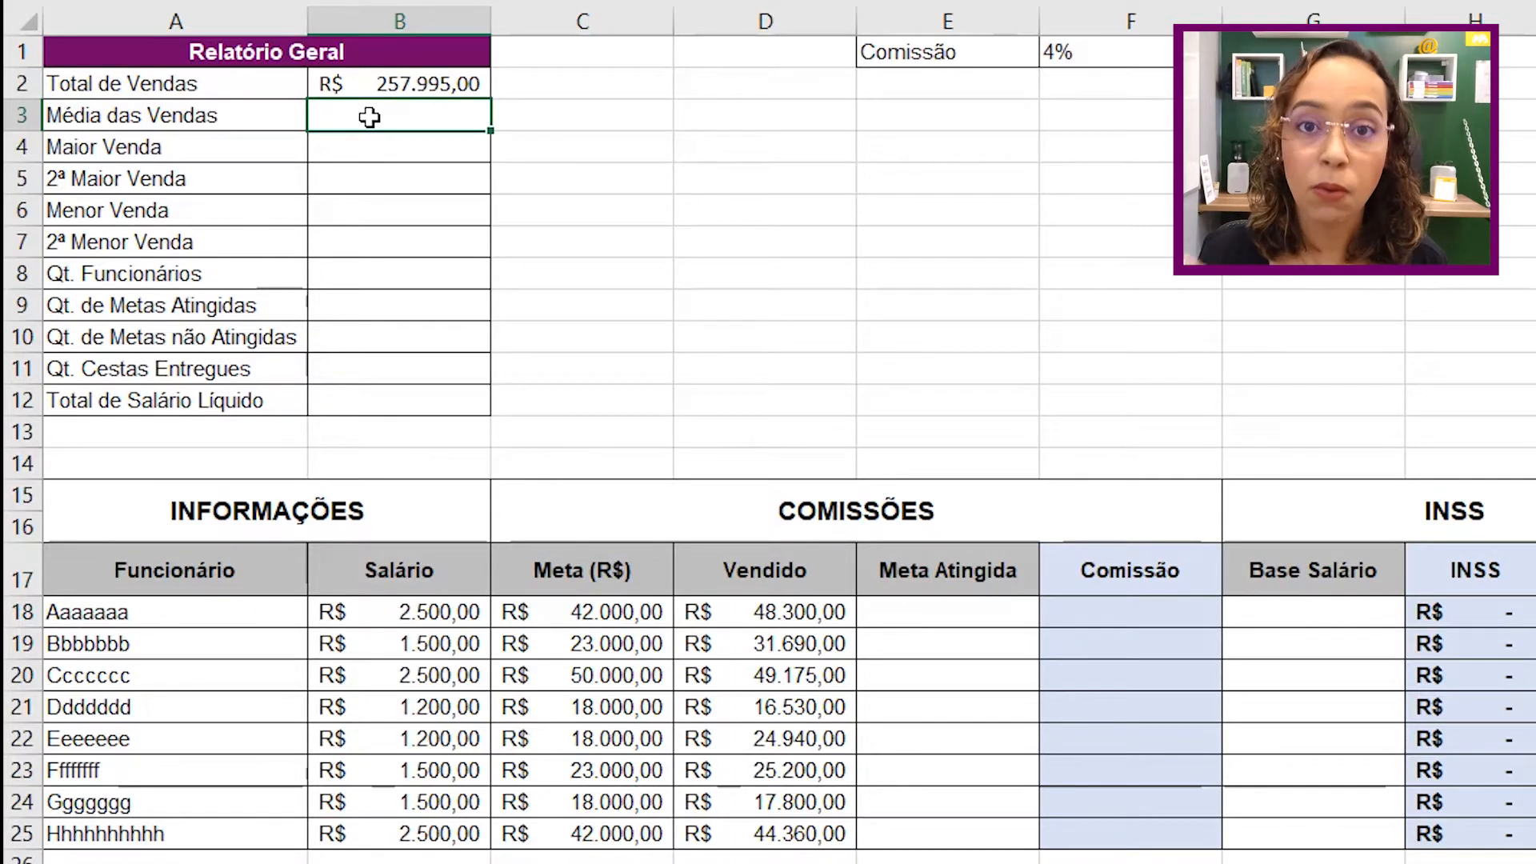
Calculate Média das Vendas in B3 with a MÉDIA formula over the Vendido values D18:D25.
text(=m)
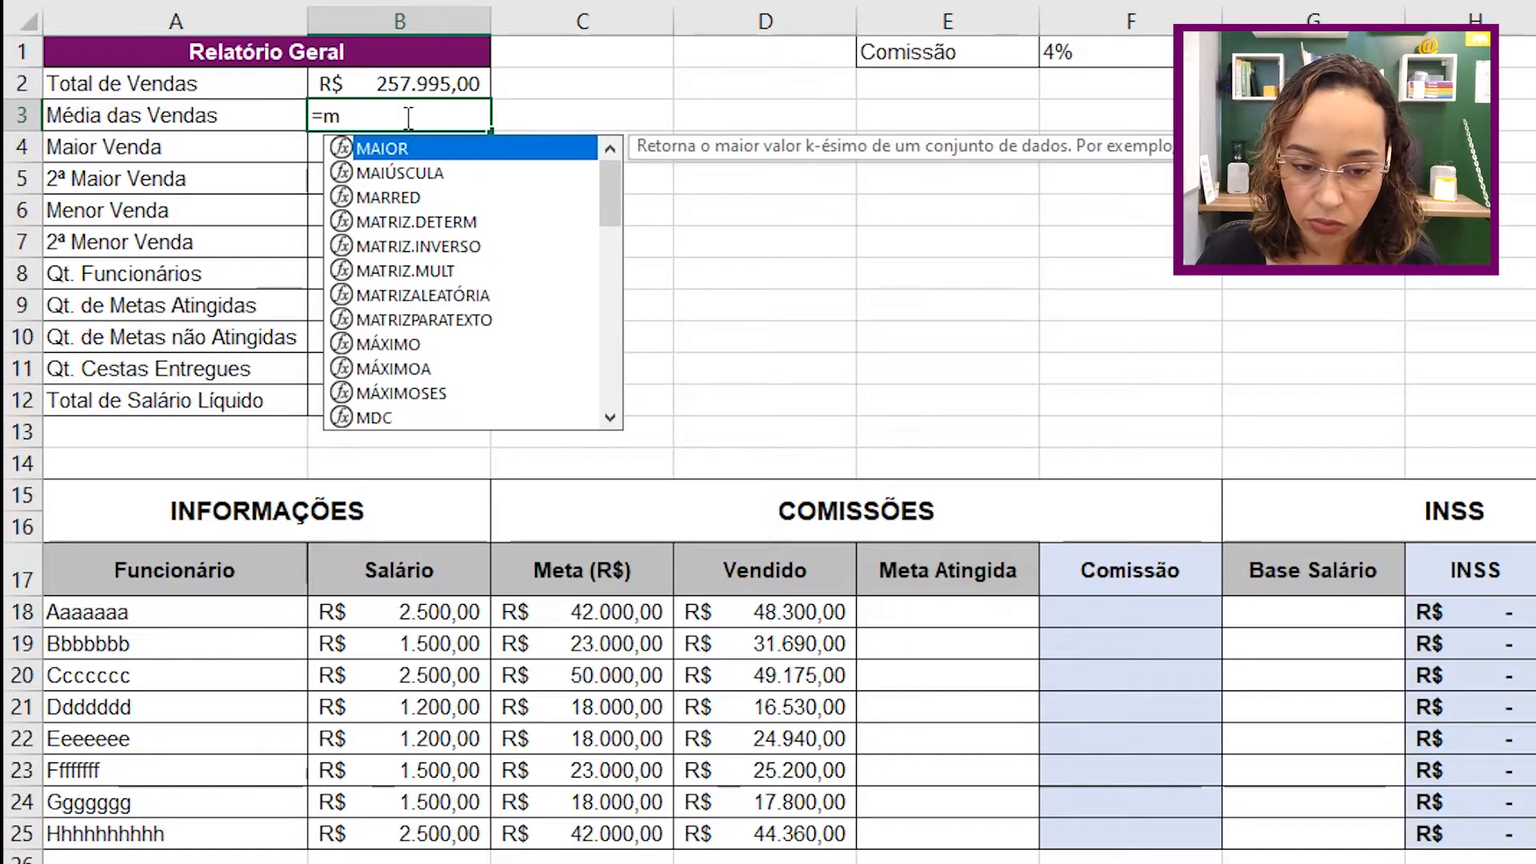
key(Escape)
text(é)
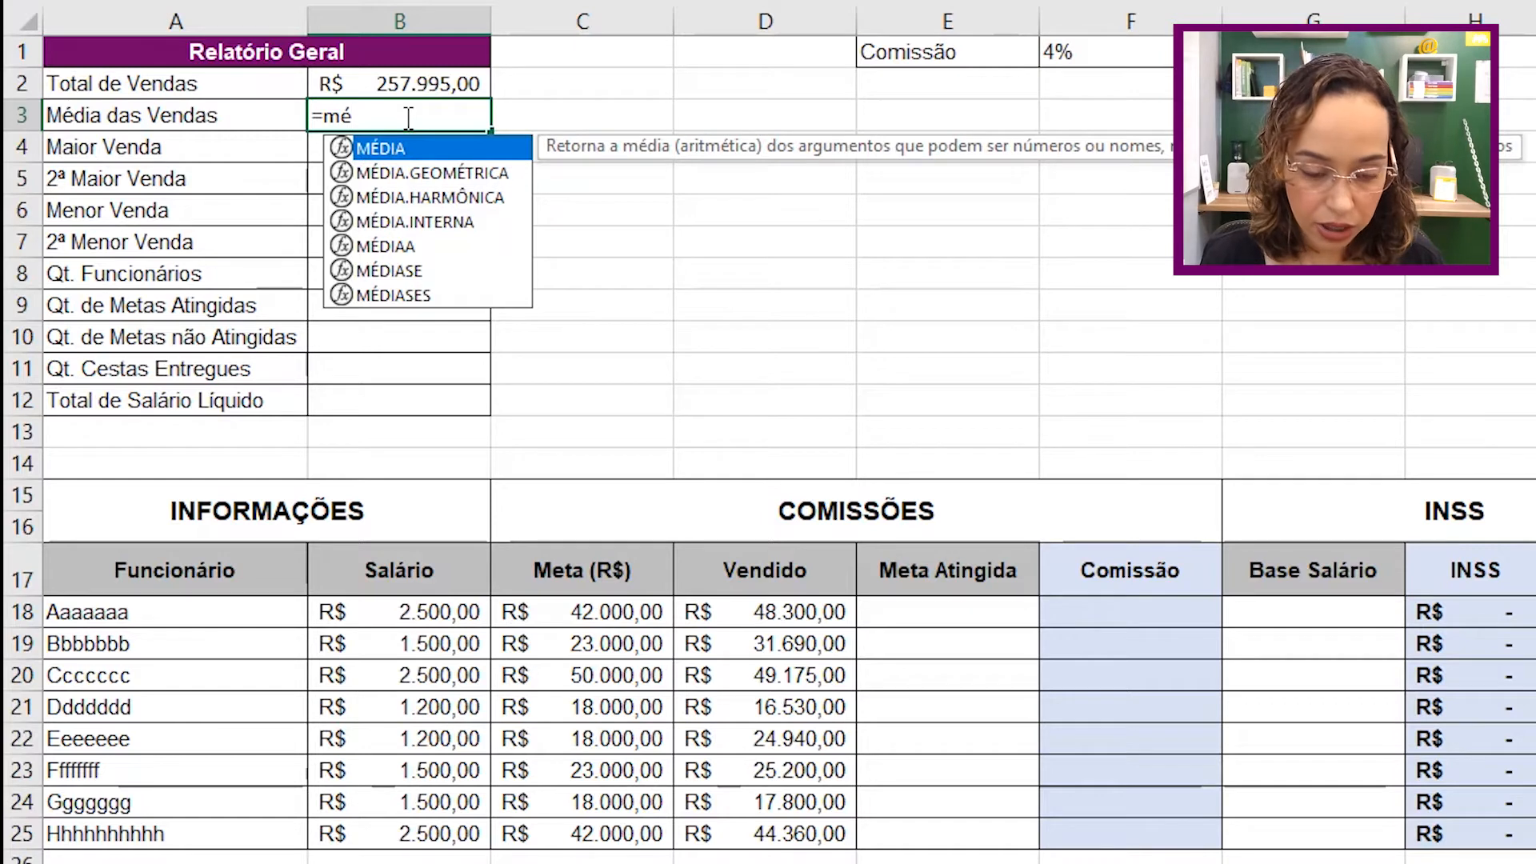
key(Tab)
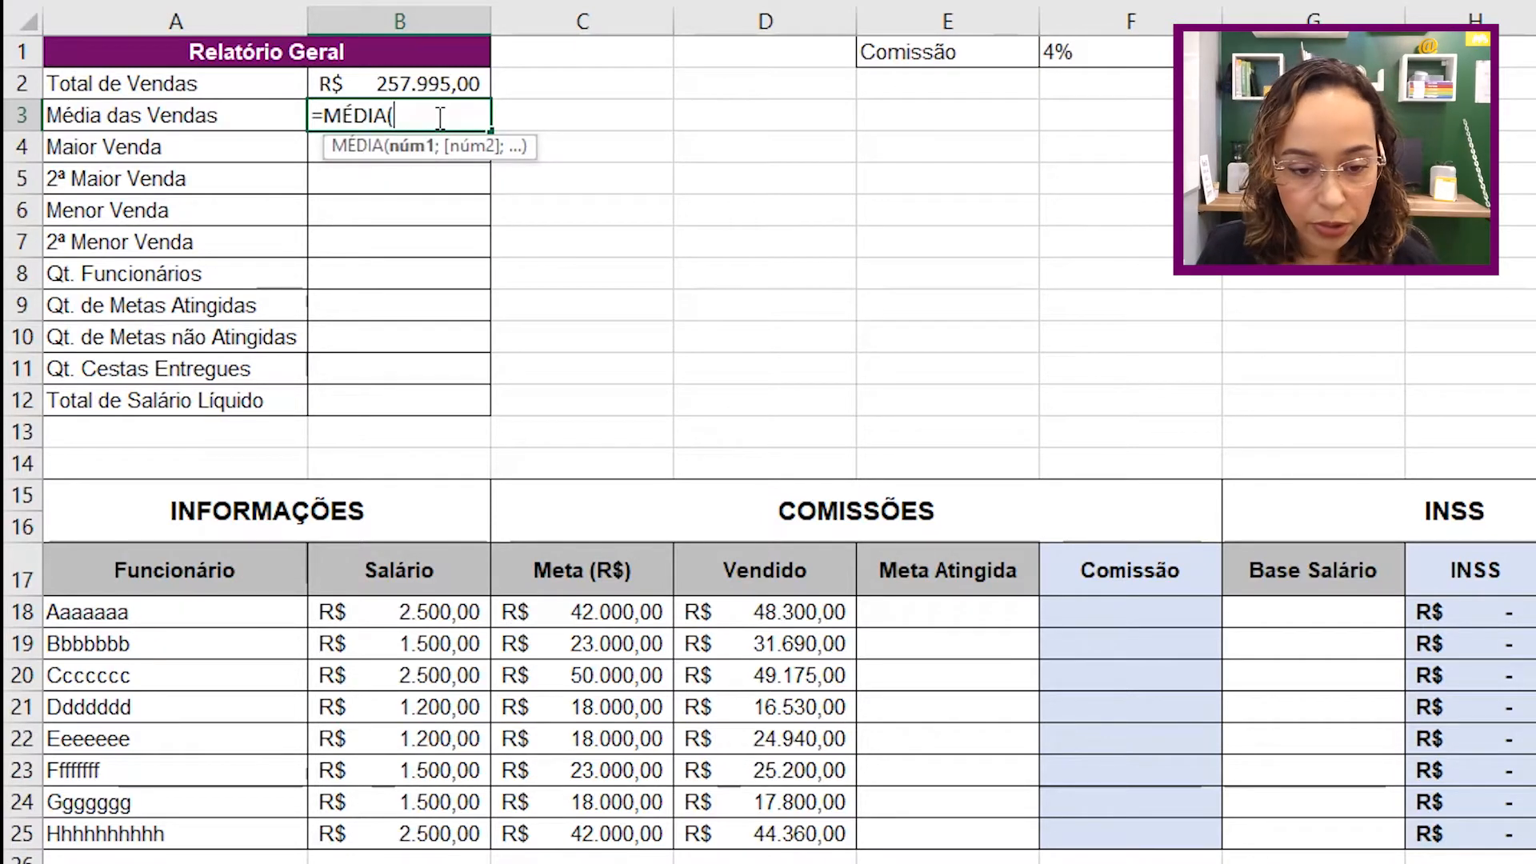
click(792, 610)
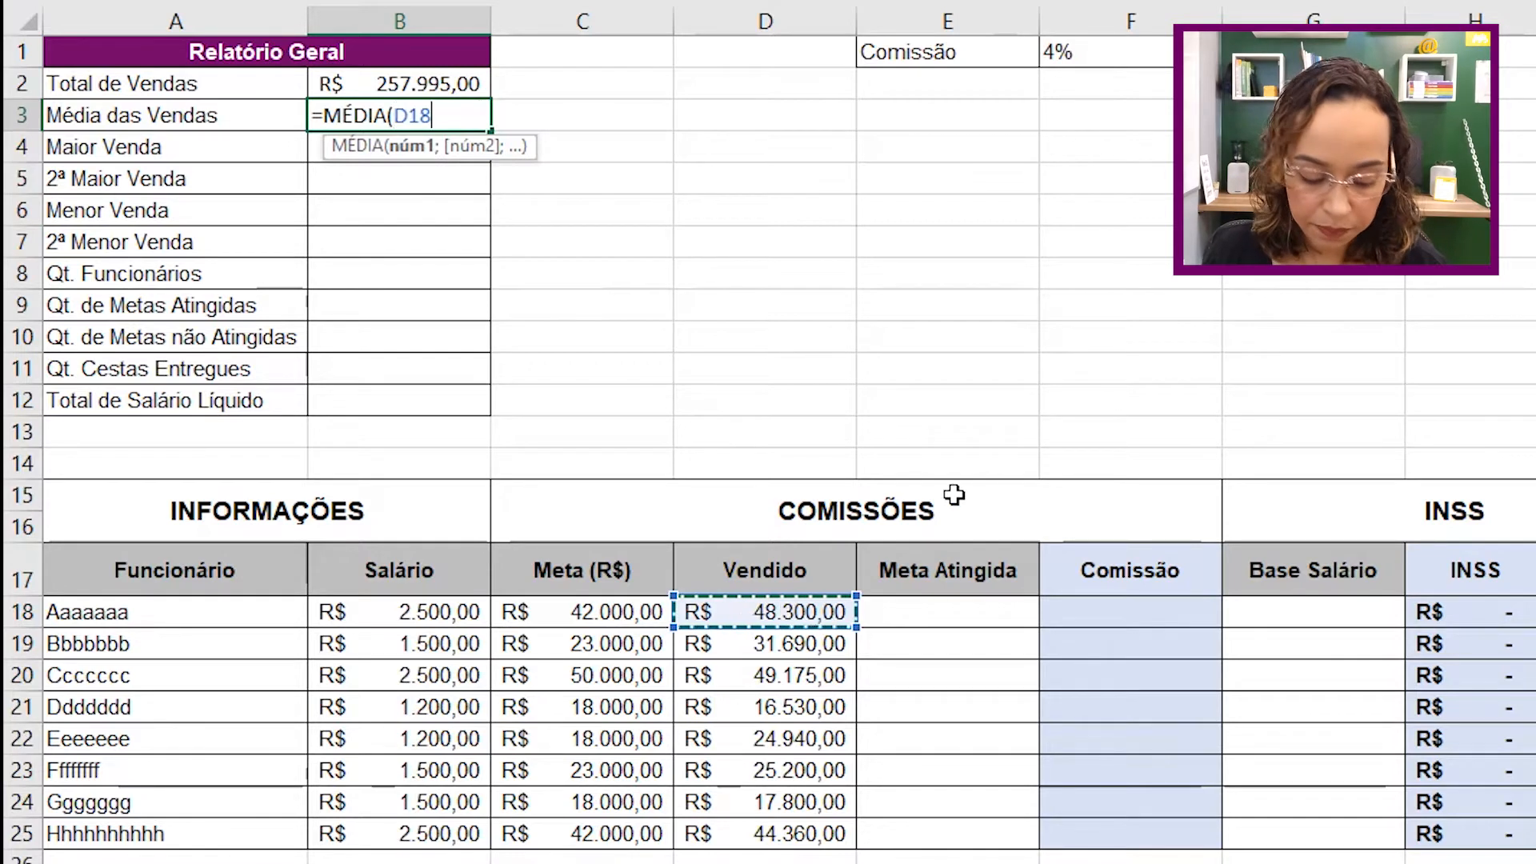
key(ctrl+shift+Down)
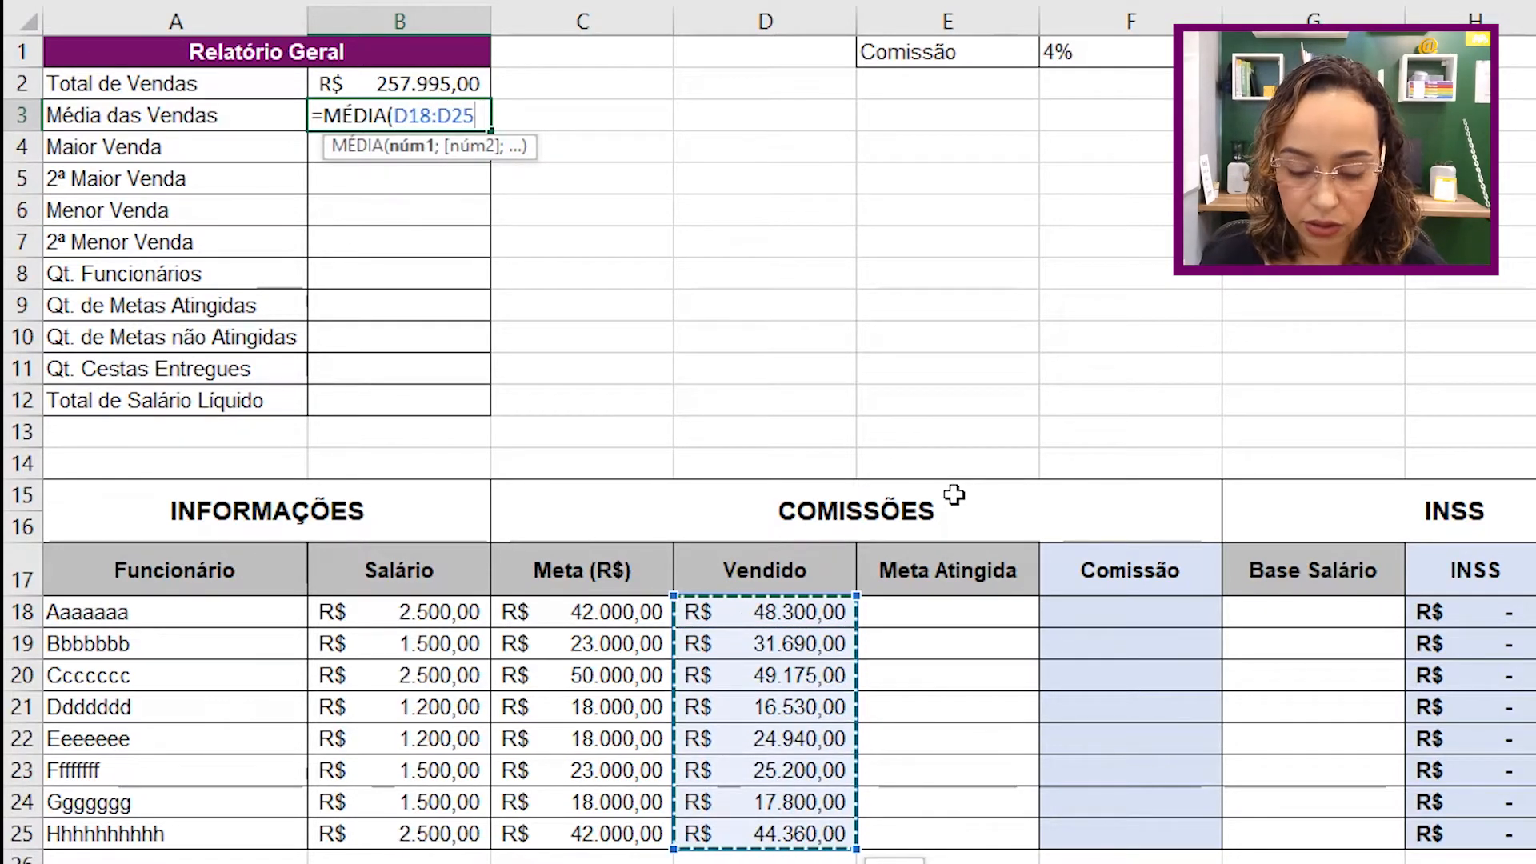
key(Return)
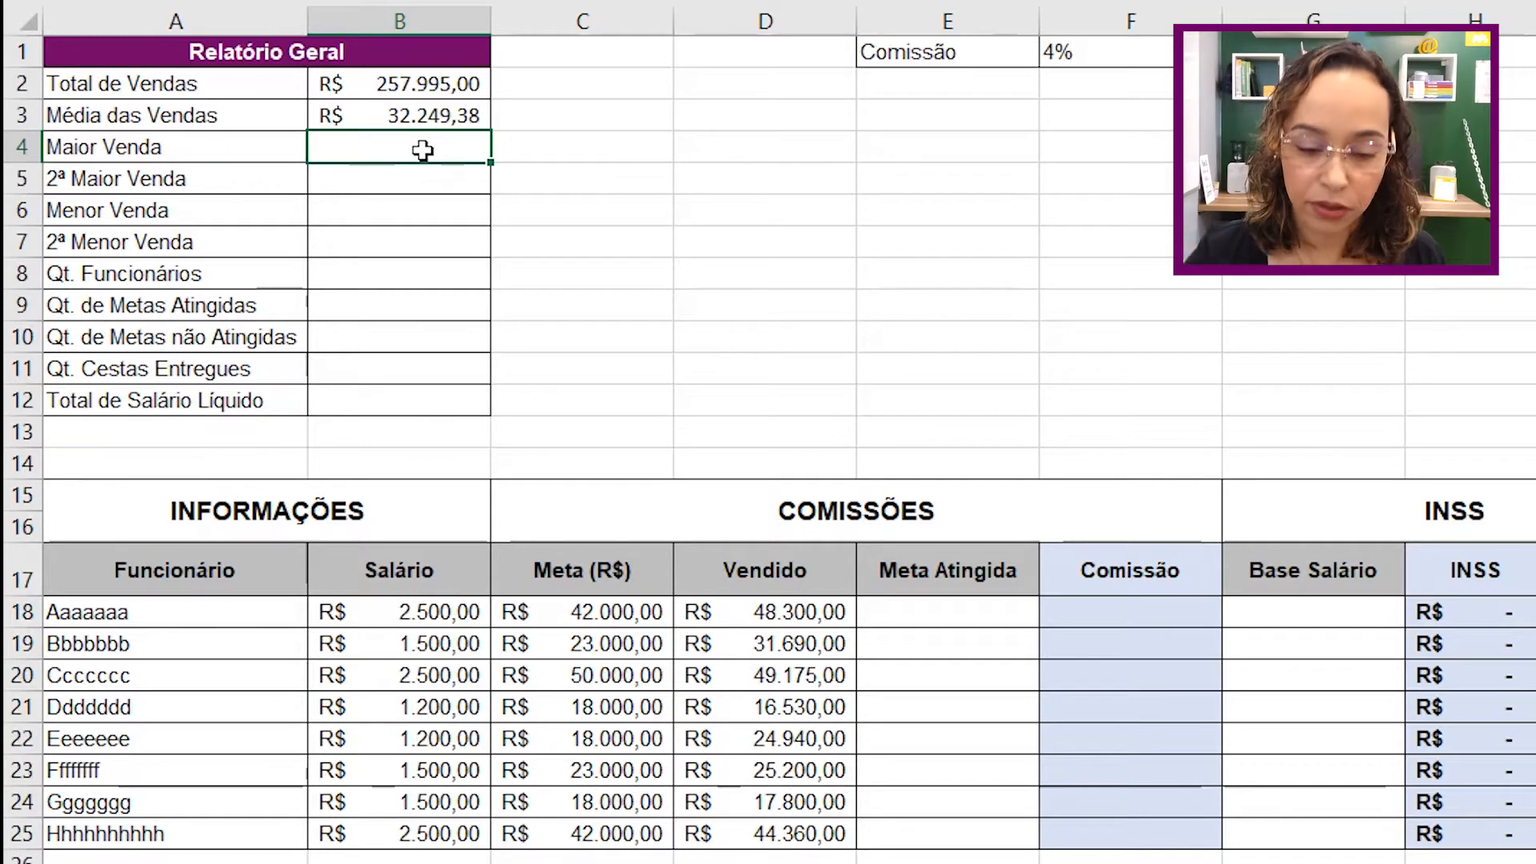
Calculate Maior Venda in B4 with a MÁXIMO formula over the Vendido values D18:D25.
text(=má)
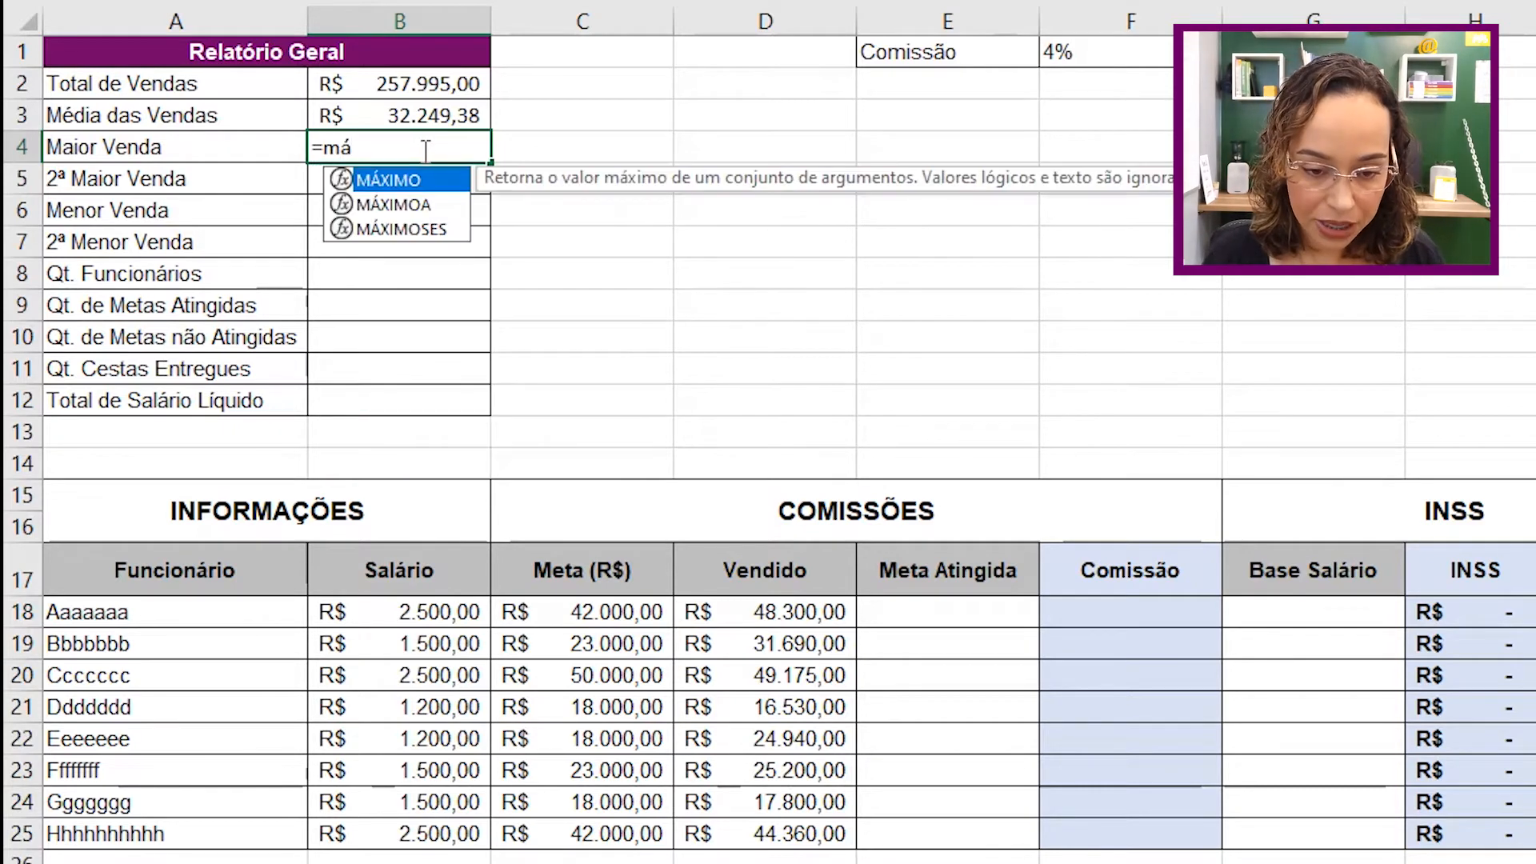
key(Tab)
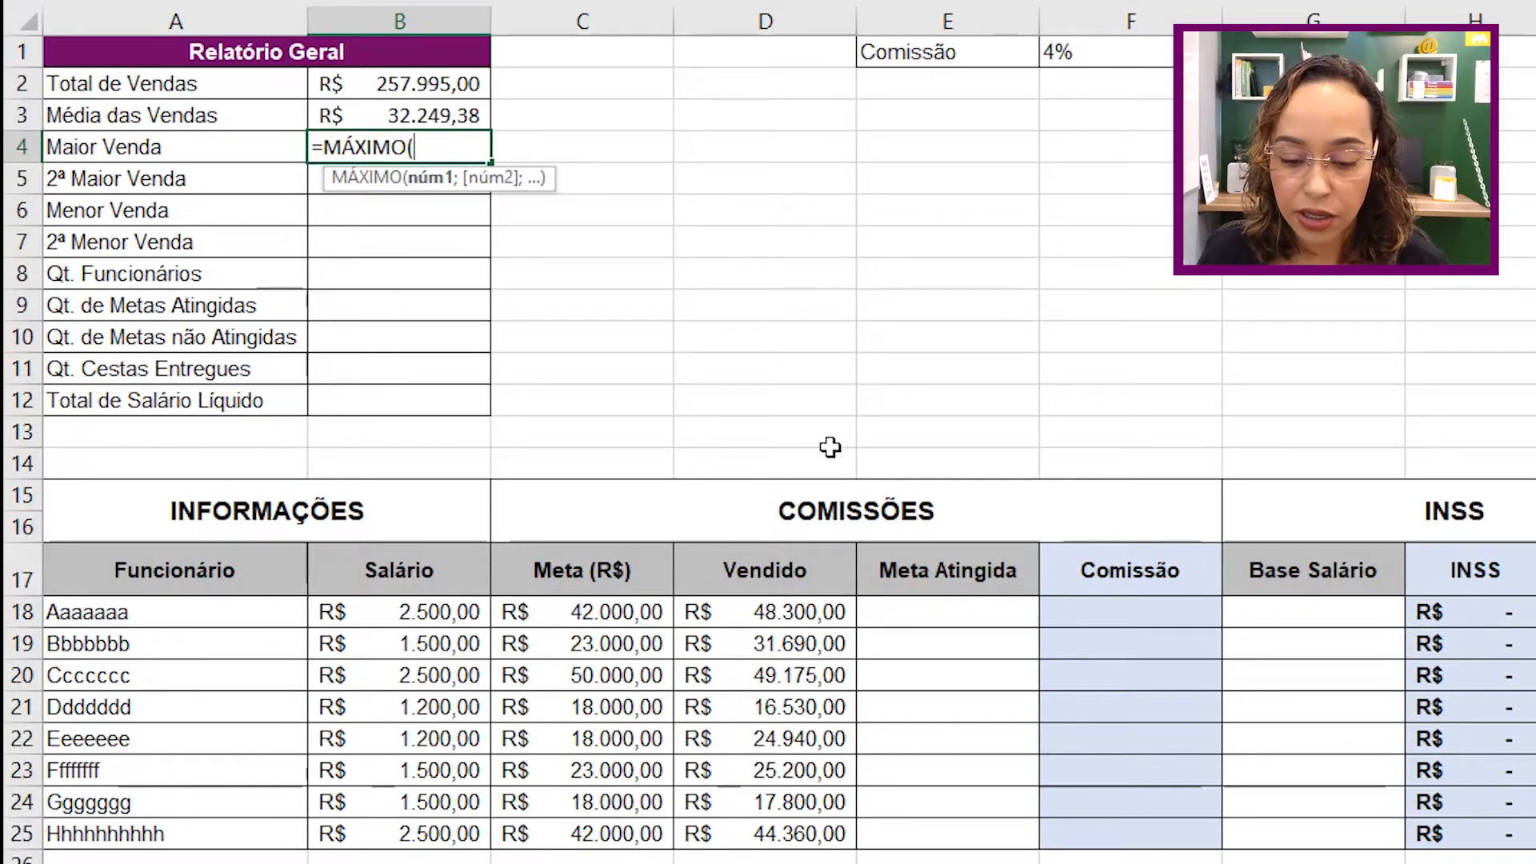
click(833, 610)
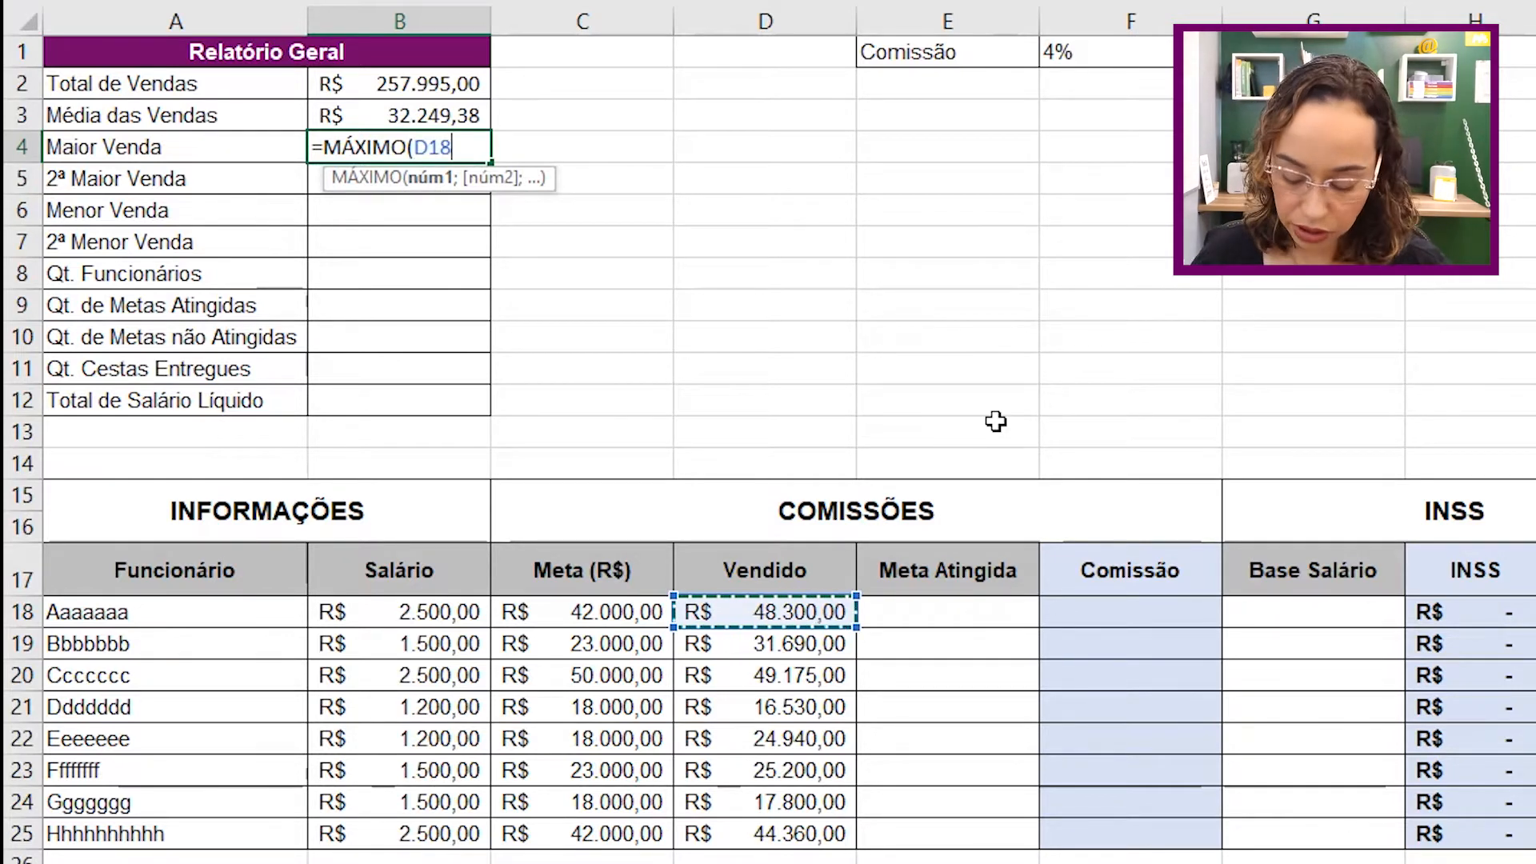
key(ctrl+shift+Down)
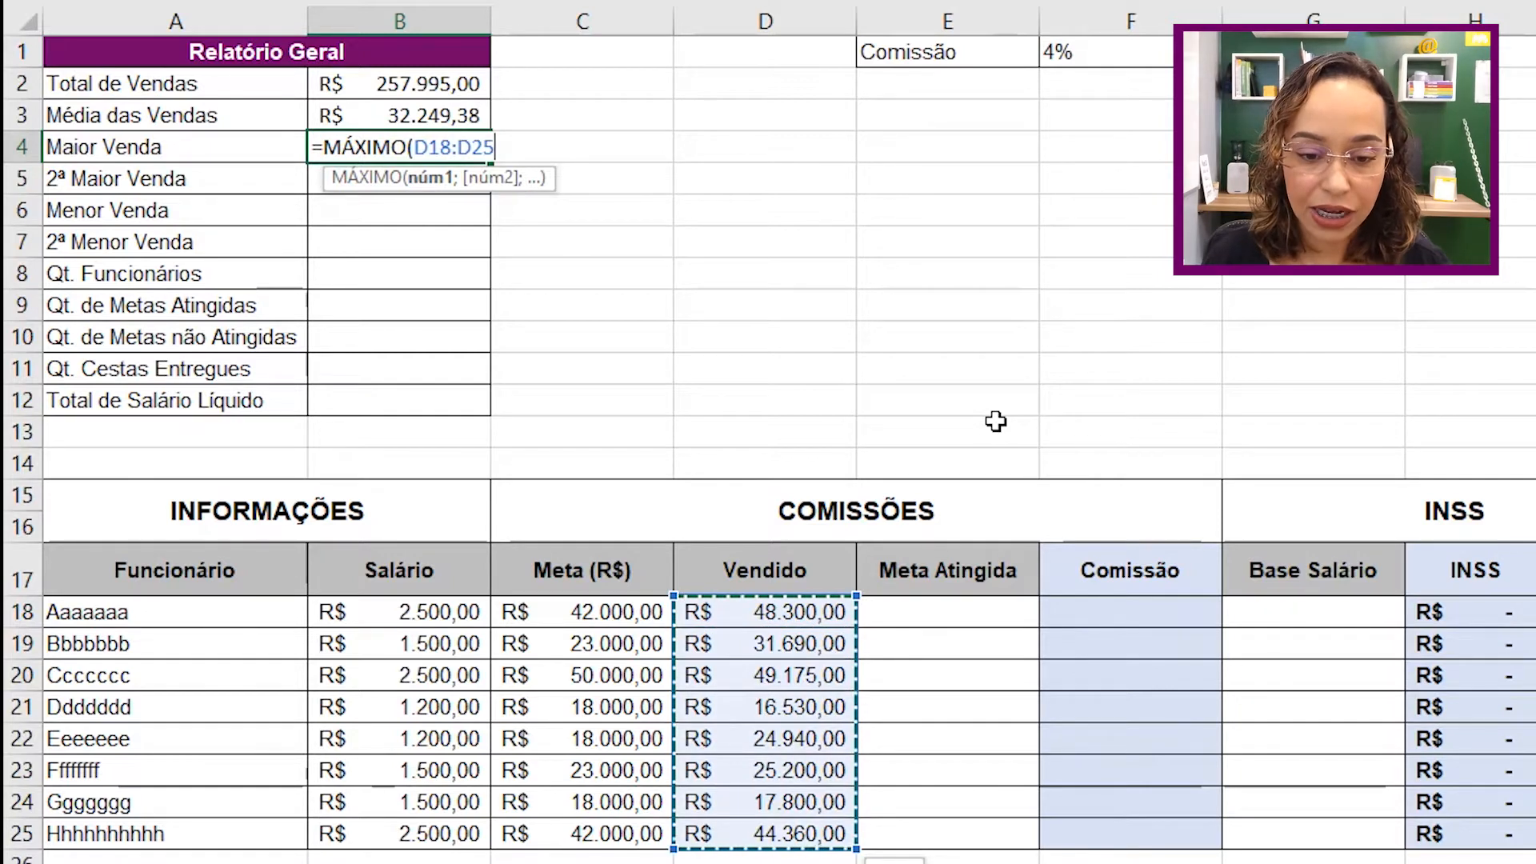
key(Return)
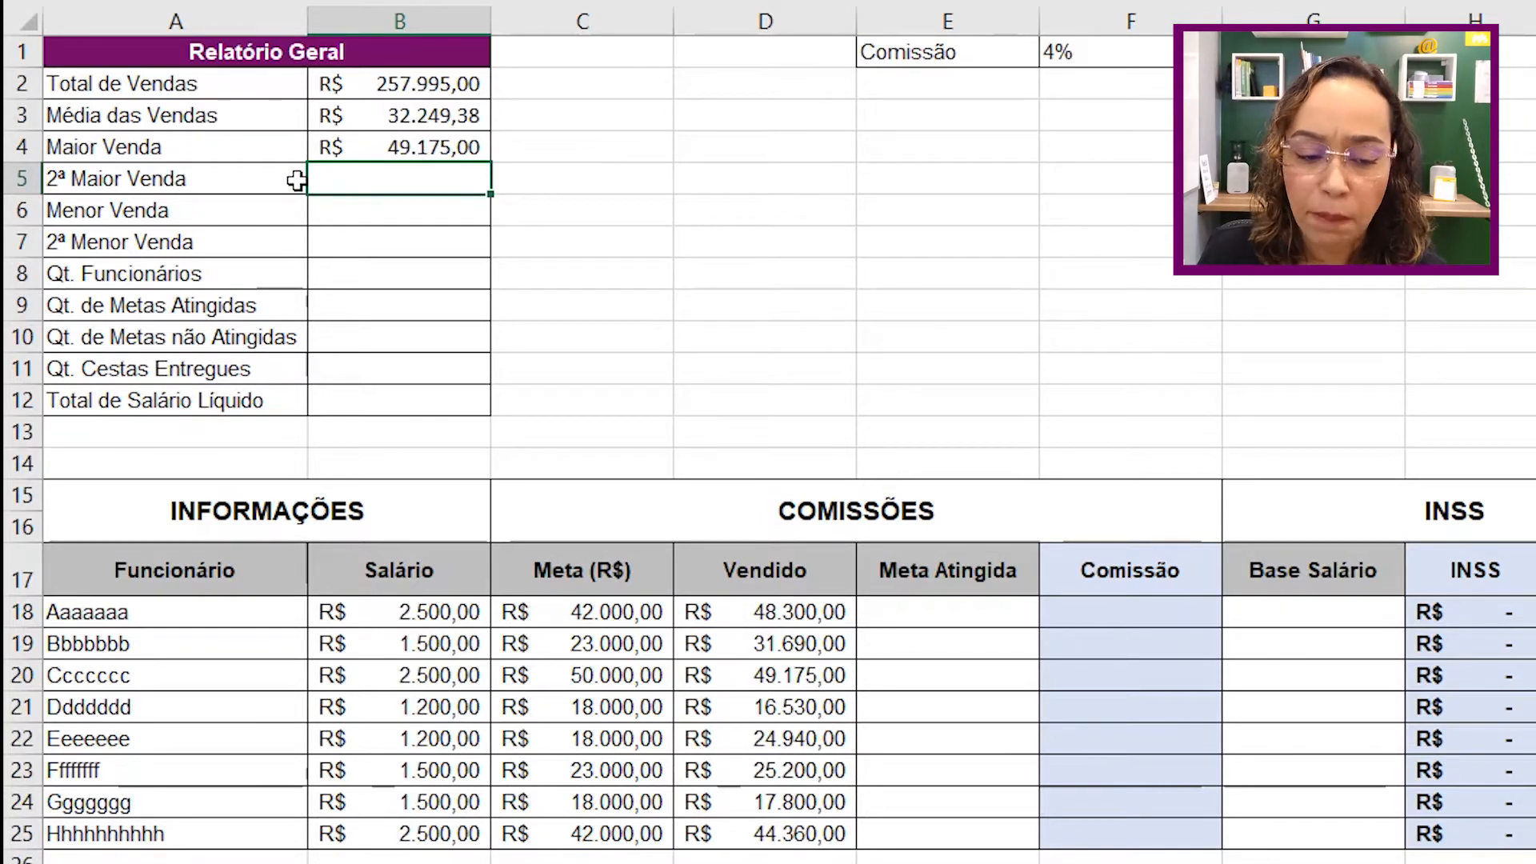
Calculate Menor Venda in B6 with a MÍNIMO formula over the Vendido values D18:D25.
click(376, 218)
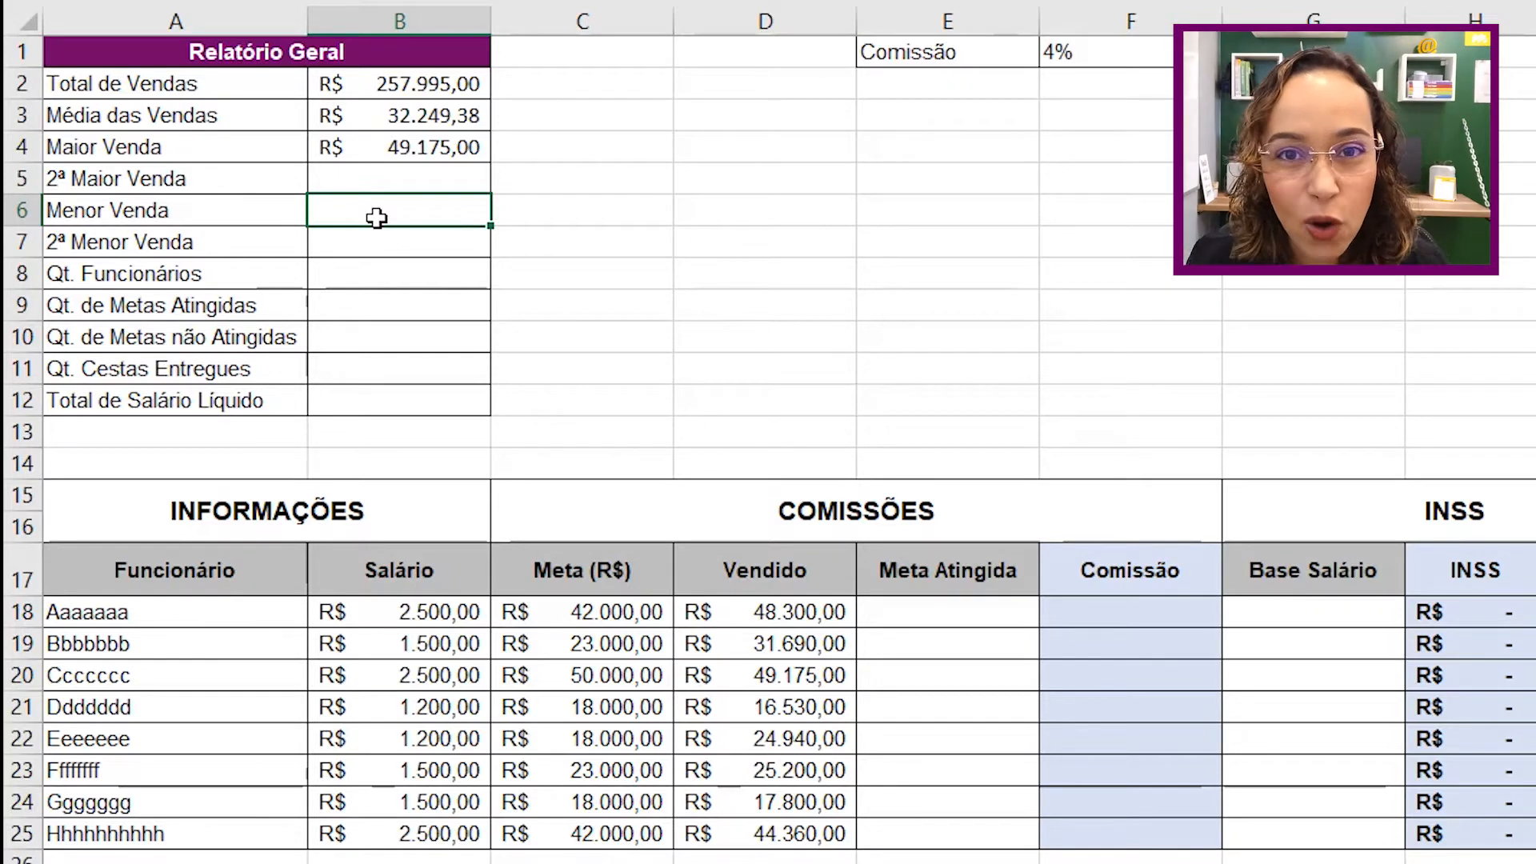
text(=m)
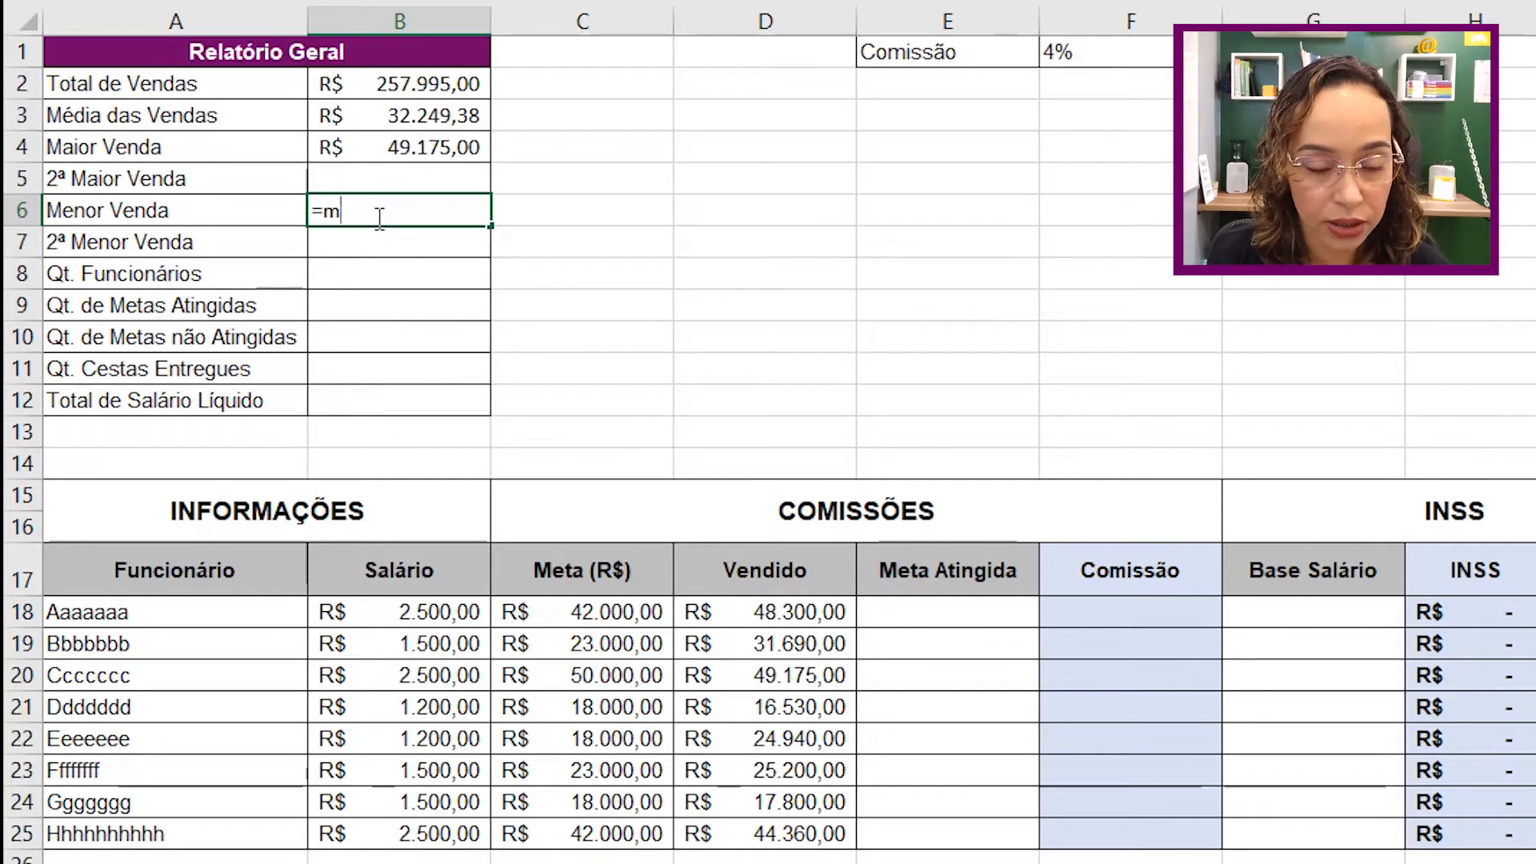
text(í)
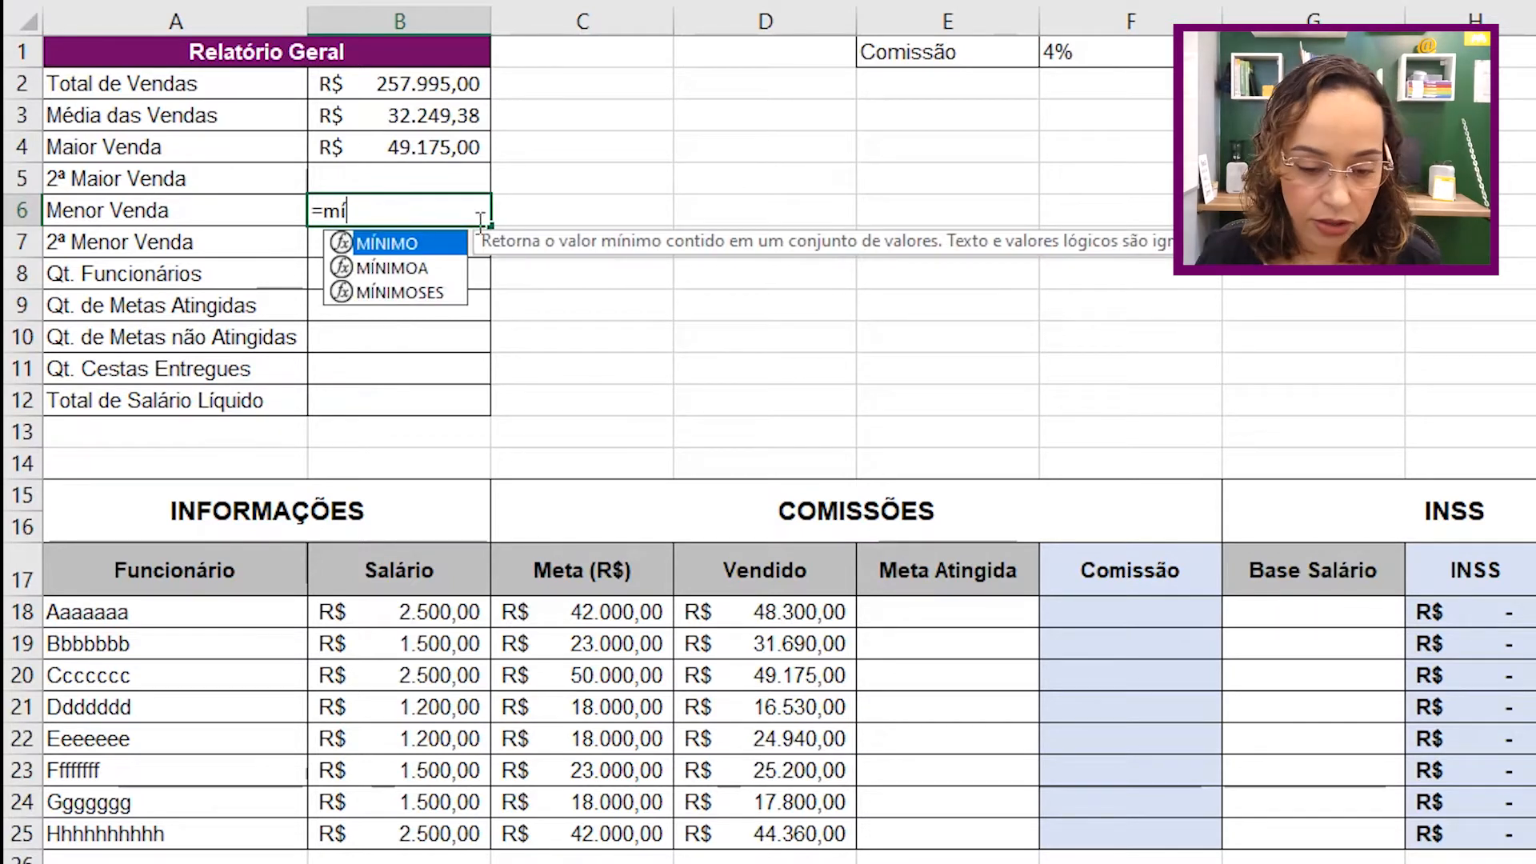
double_click(437, 242)
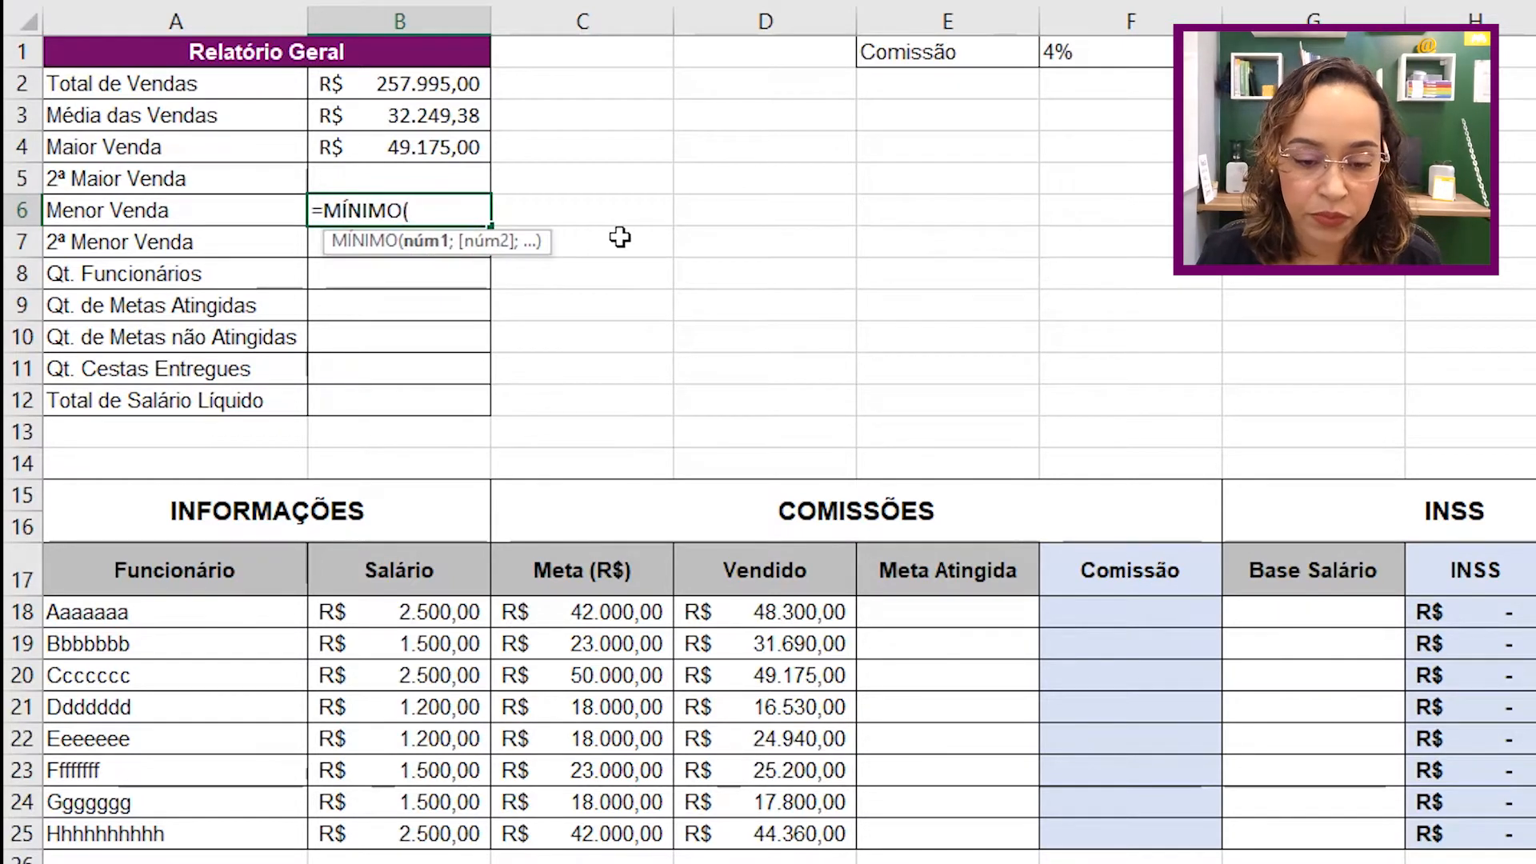
click(760, 620)
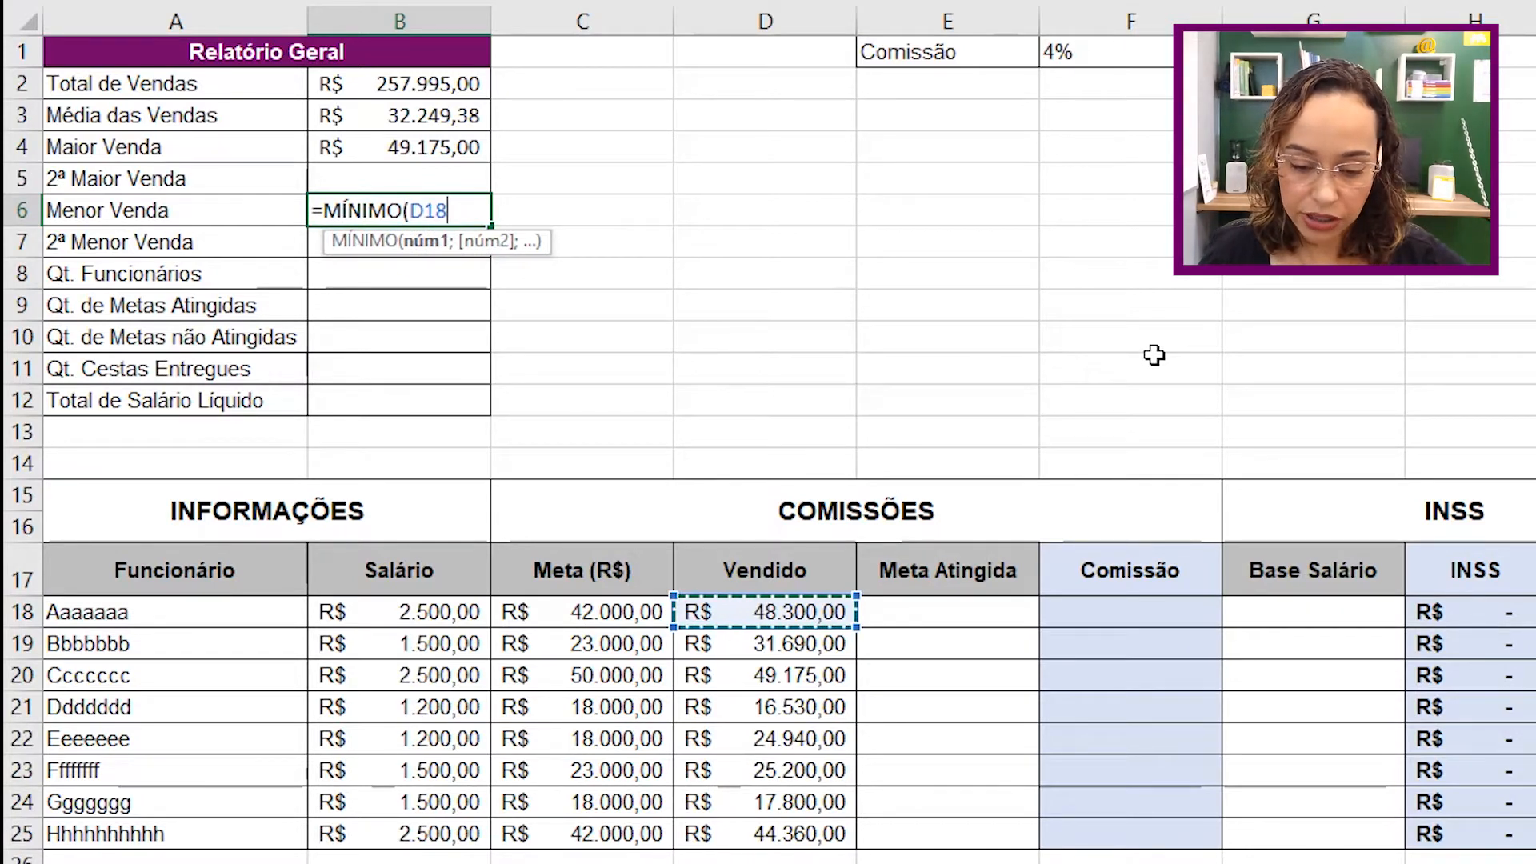
key(ctrl+shift+Down)
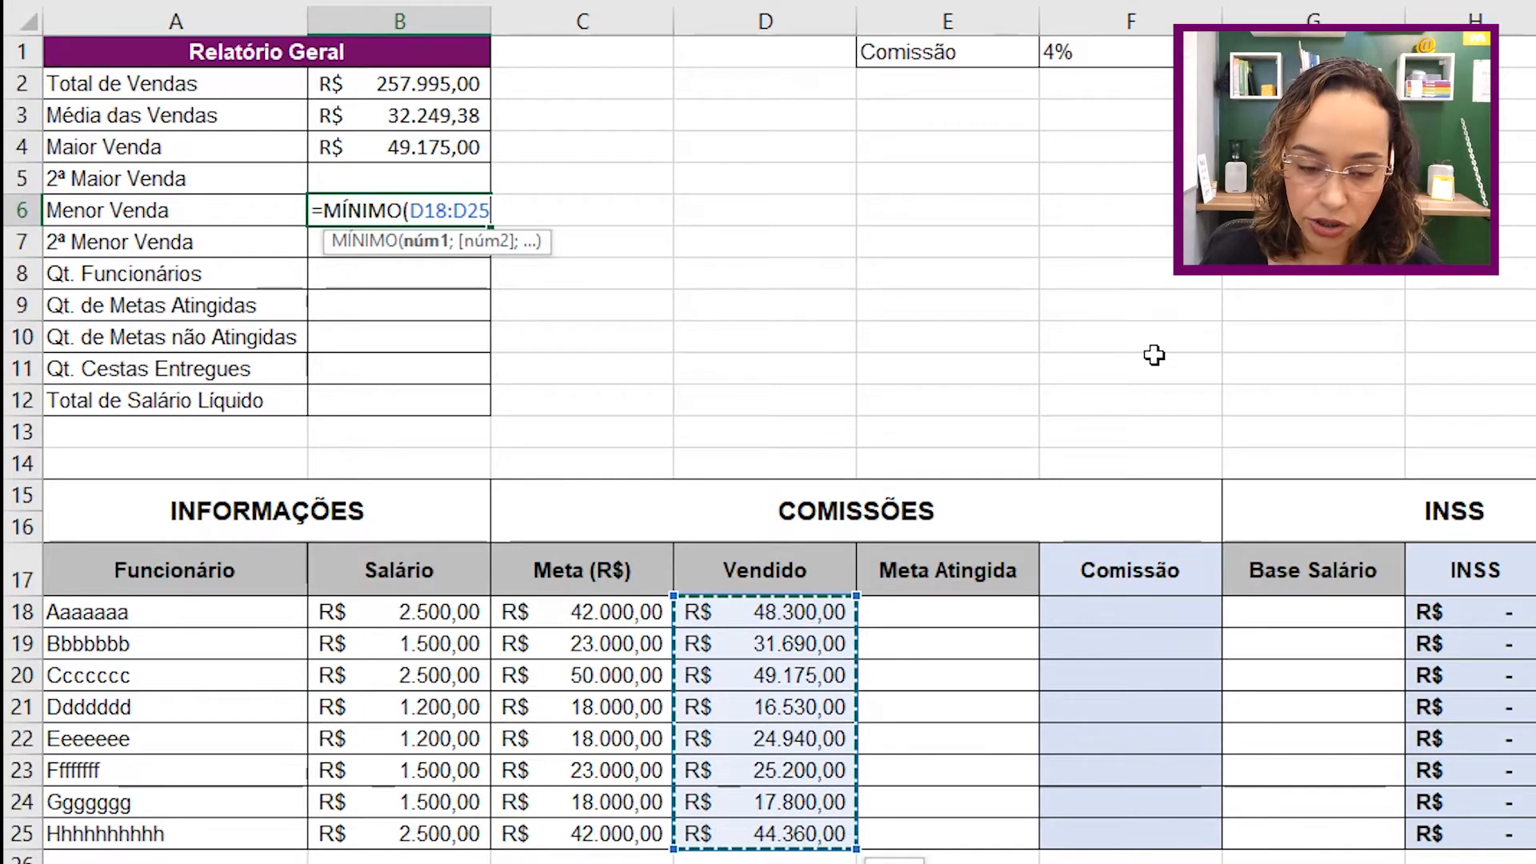
key(Return)
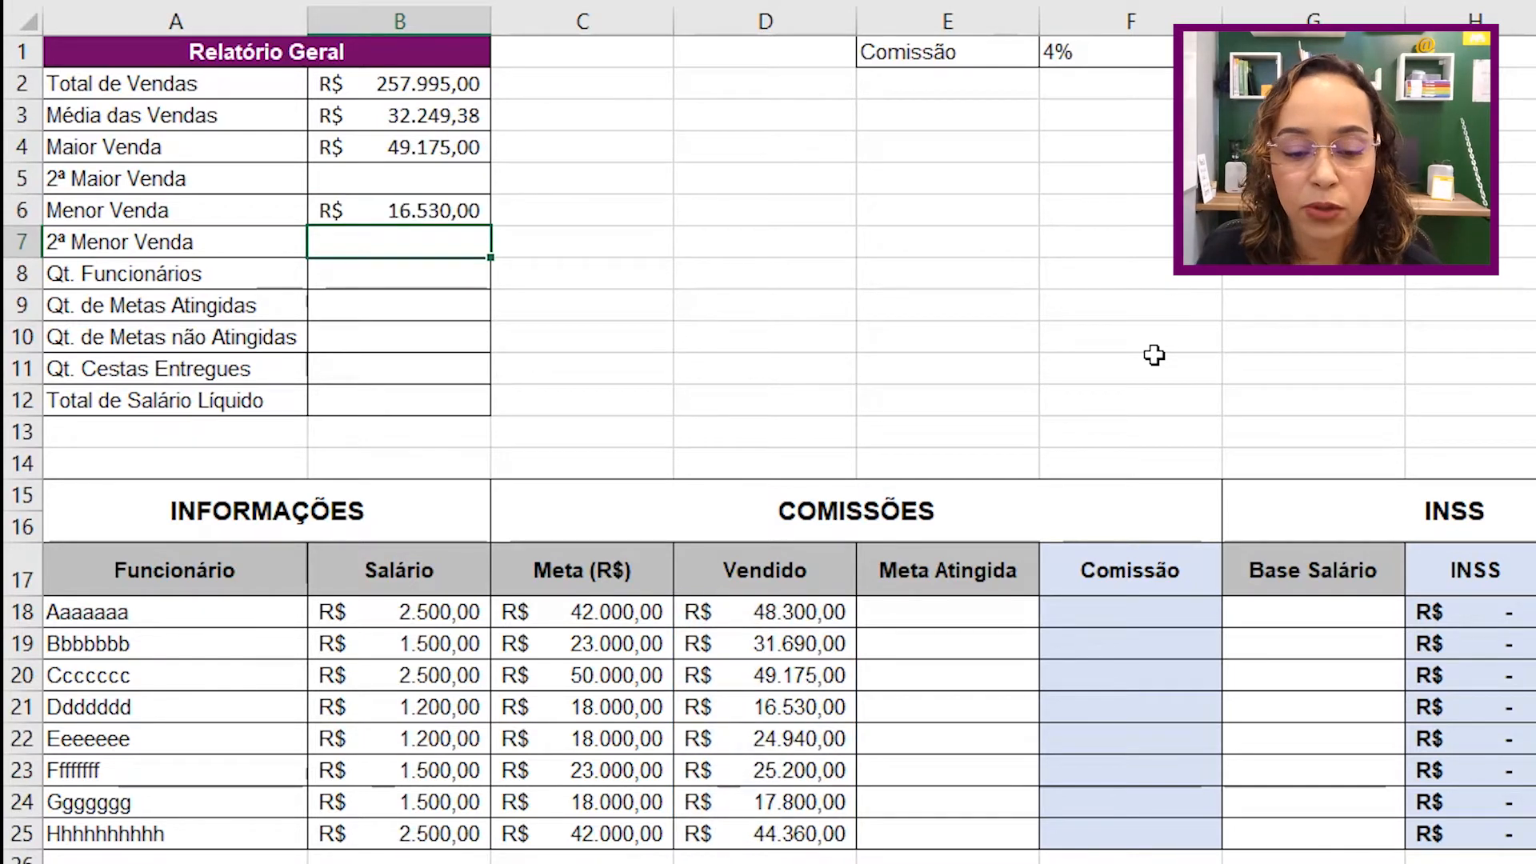
Calculate 2ª Maior Venda in B5 with a MAIOR formula over the Vendido values D18:D25 and k set to 2.
click(418, 183)
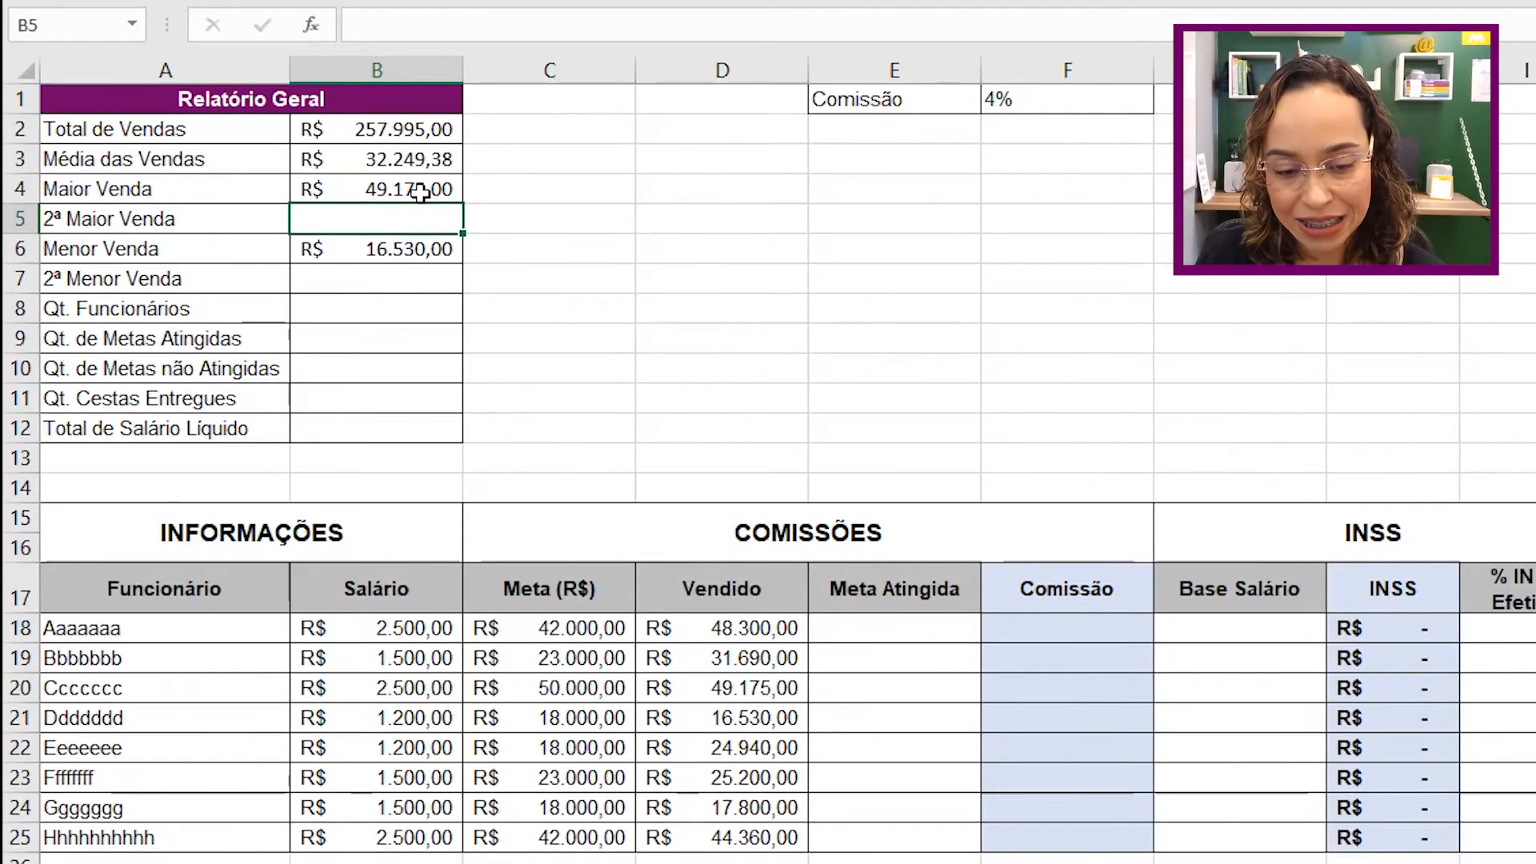
click(435, 149)
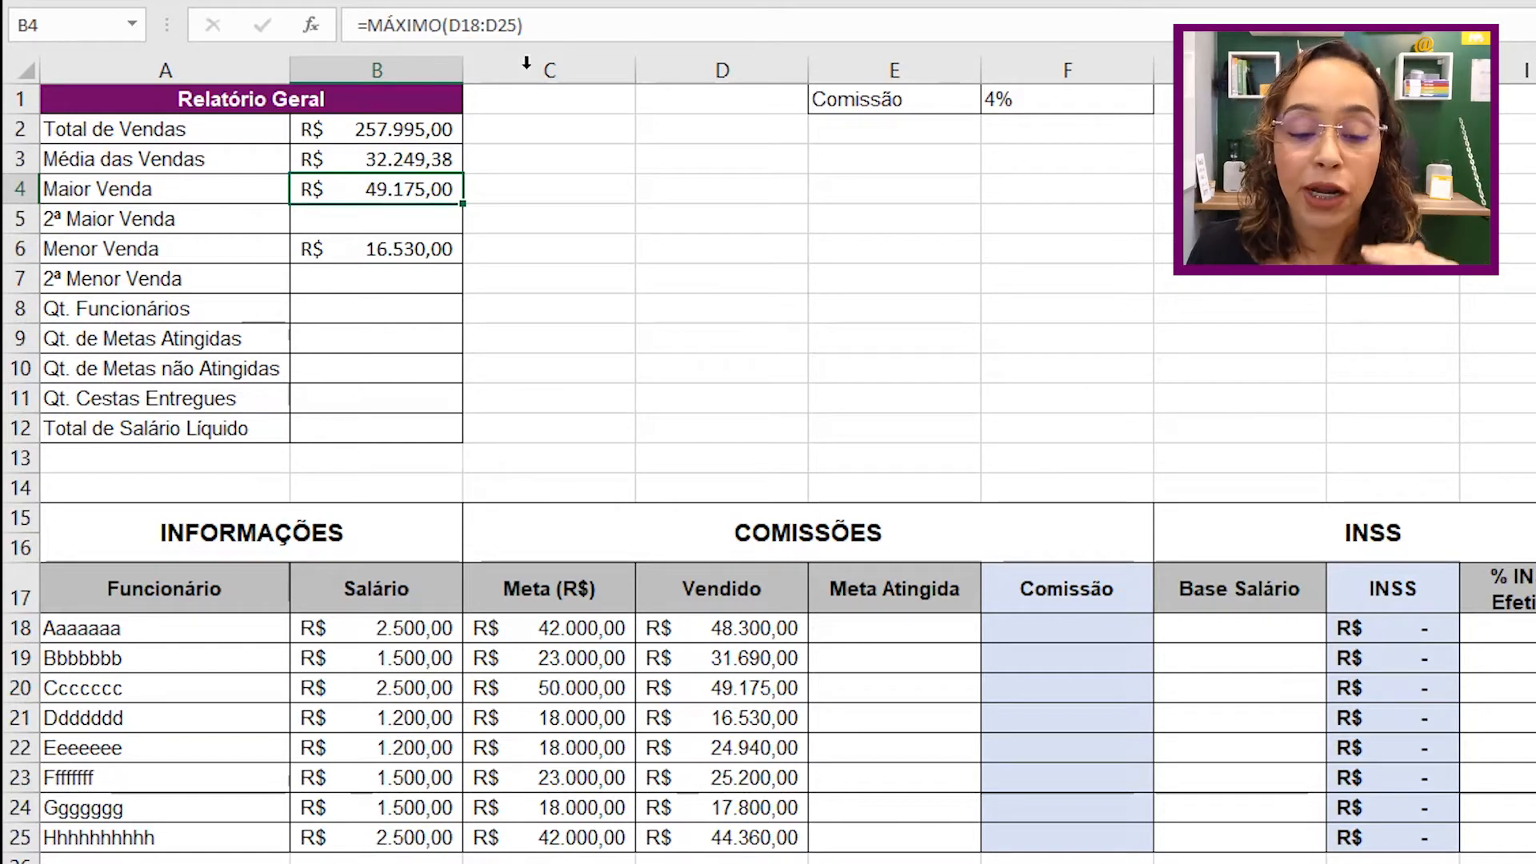
click(421, 223)
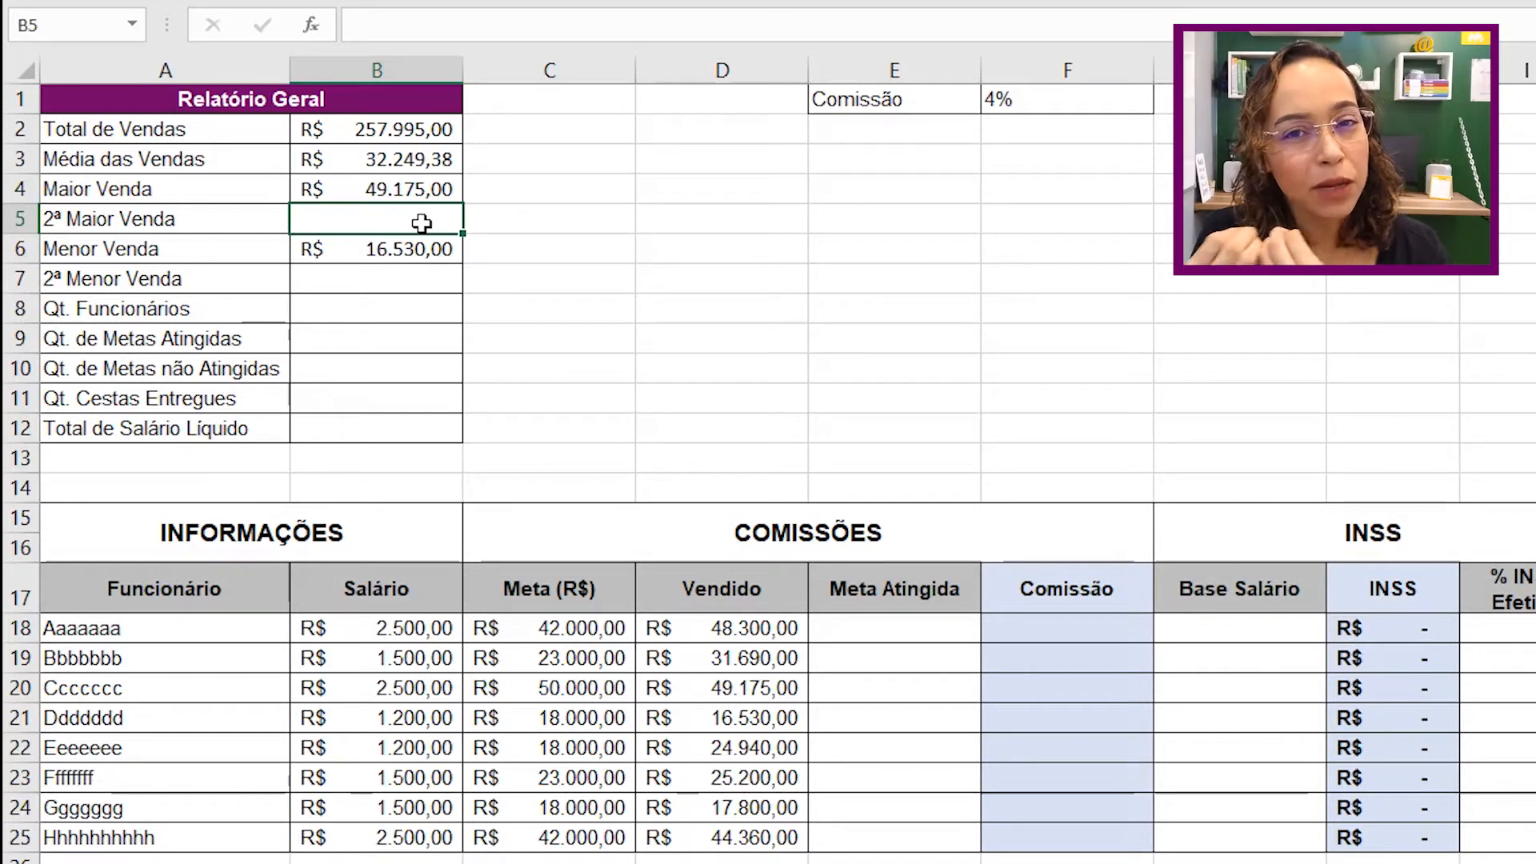
text(=maior)
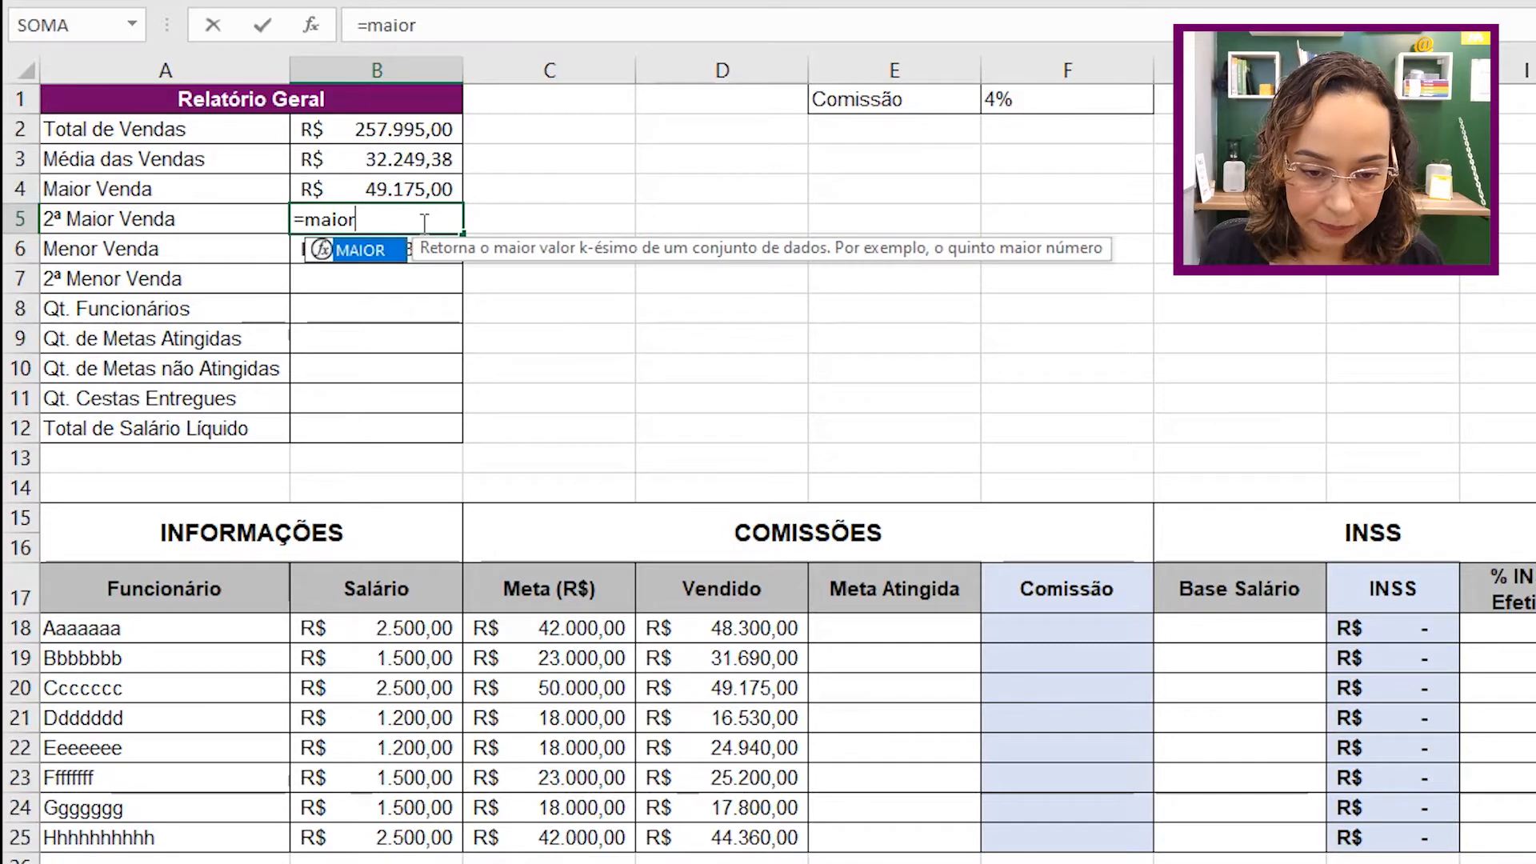
key(Tab)
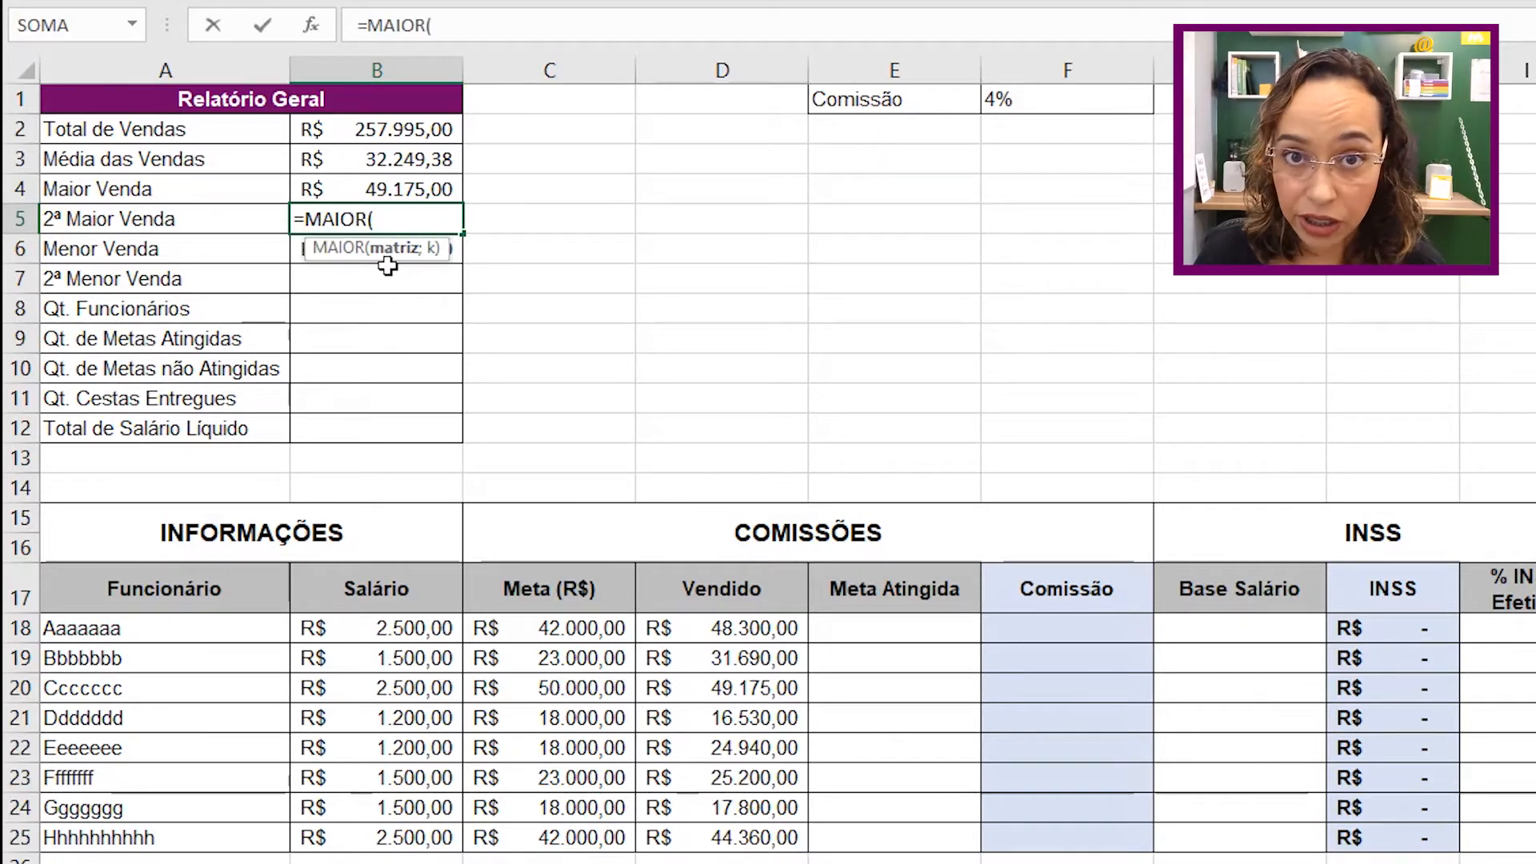
click(790, 632)
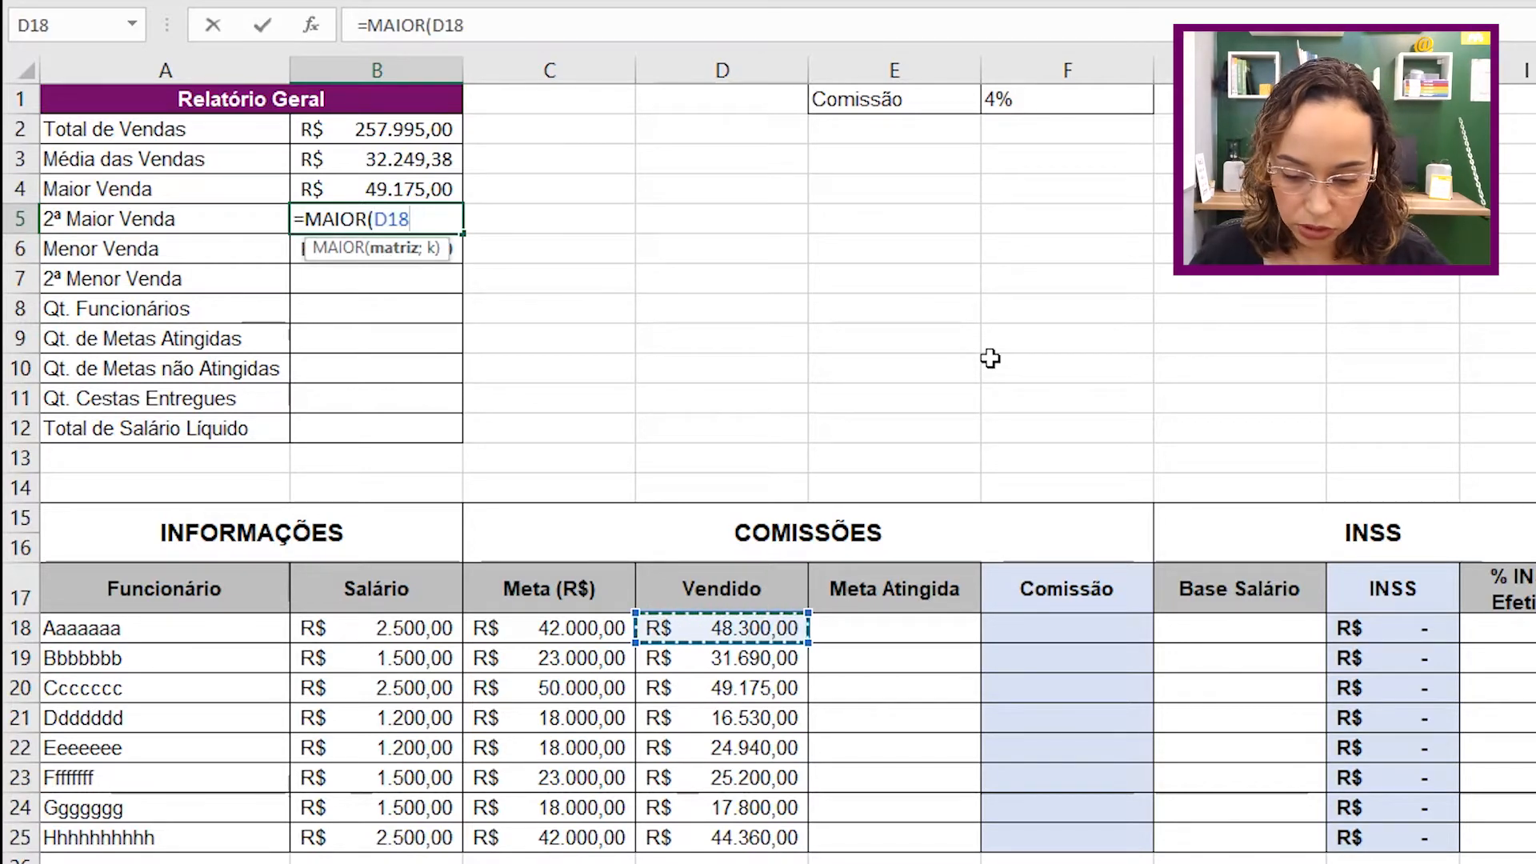
key(ctrl+shift+Down)
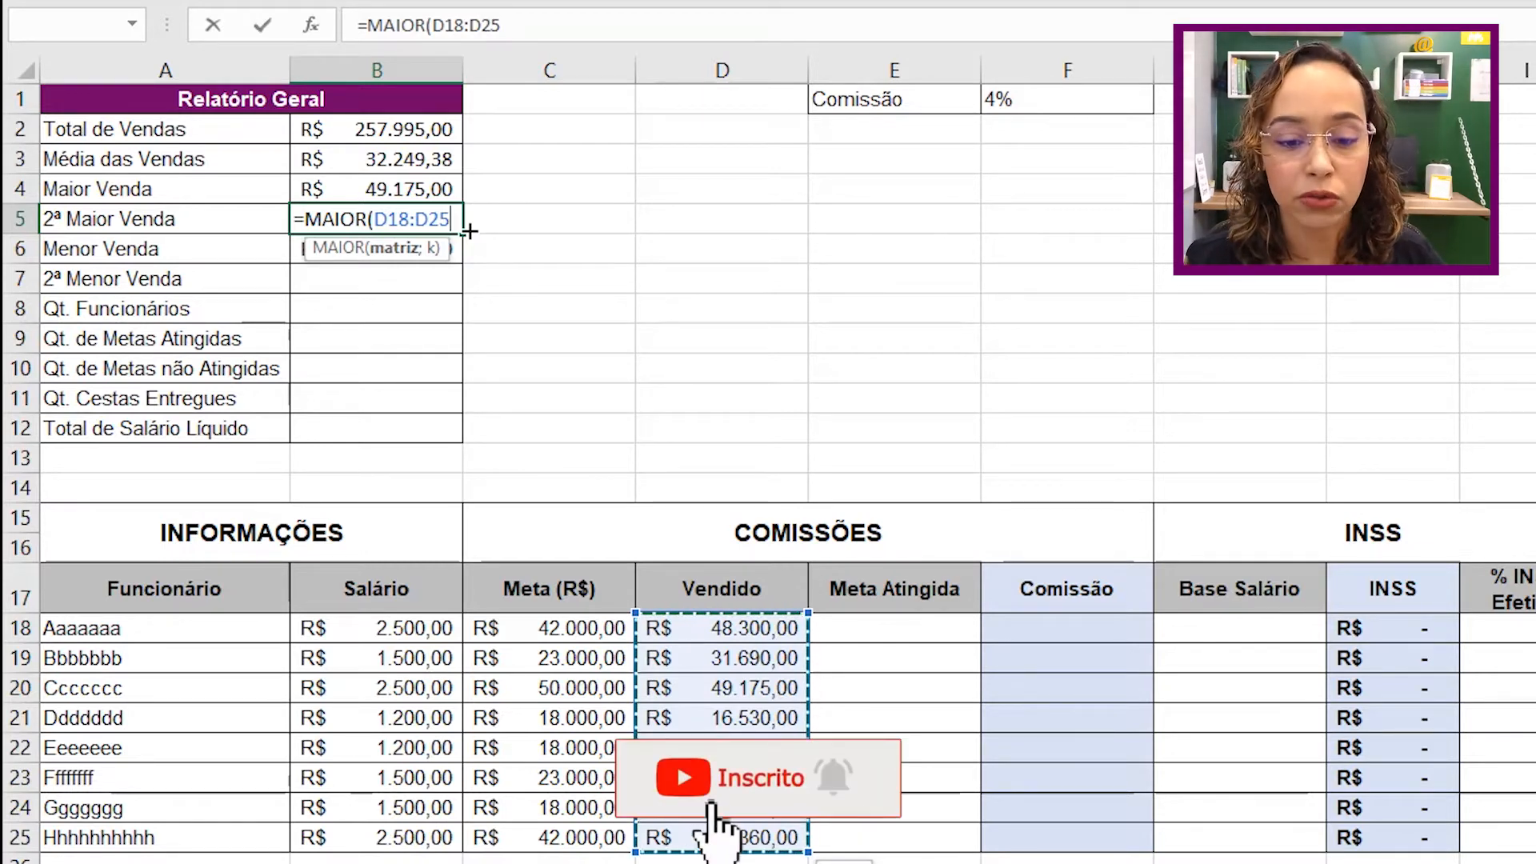
text(;2)
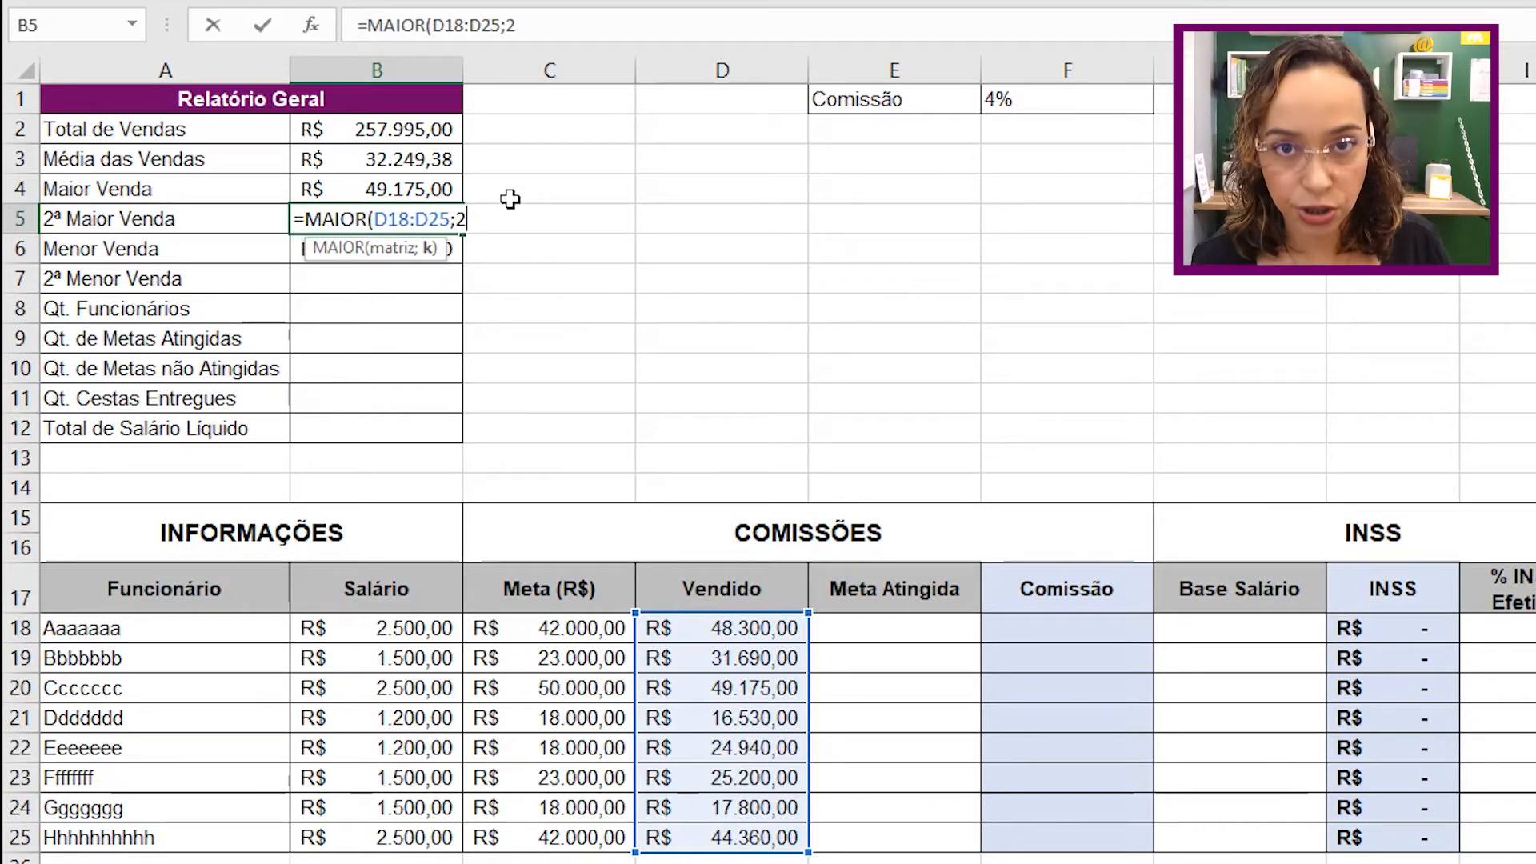
key(Return)
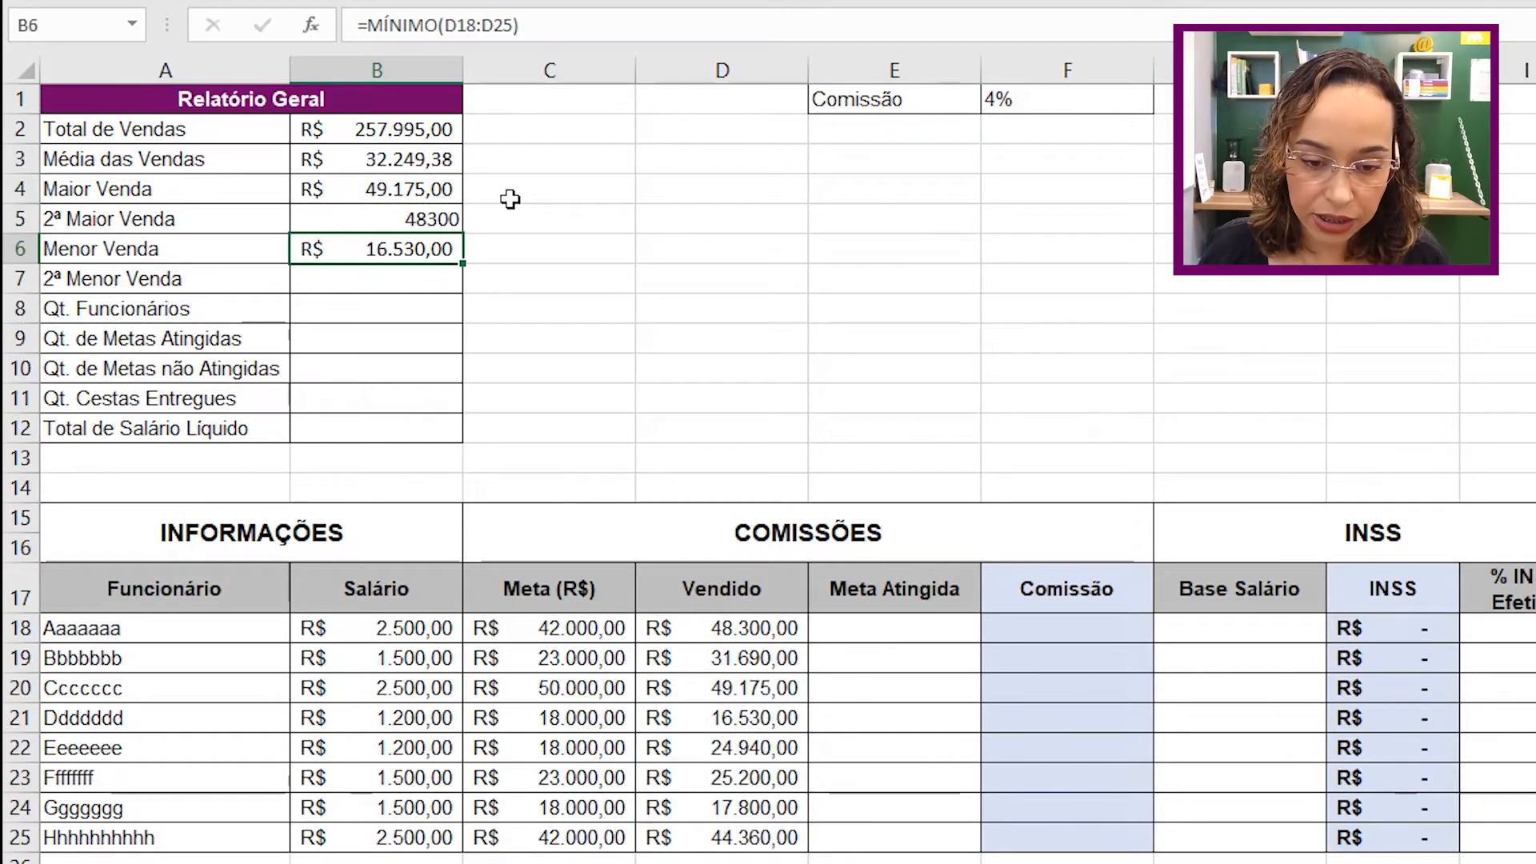
Copy the currency formatting of Maior Venda in B4 onto the 2ª Maior Venda cell B5.
click(399, 227)
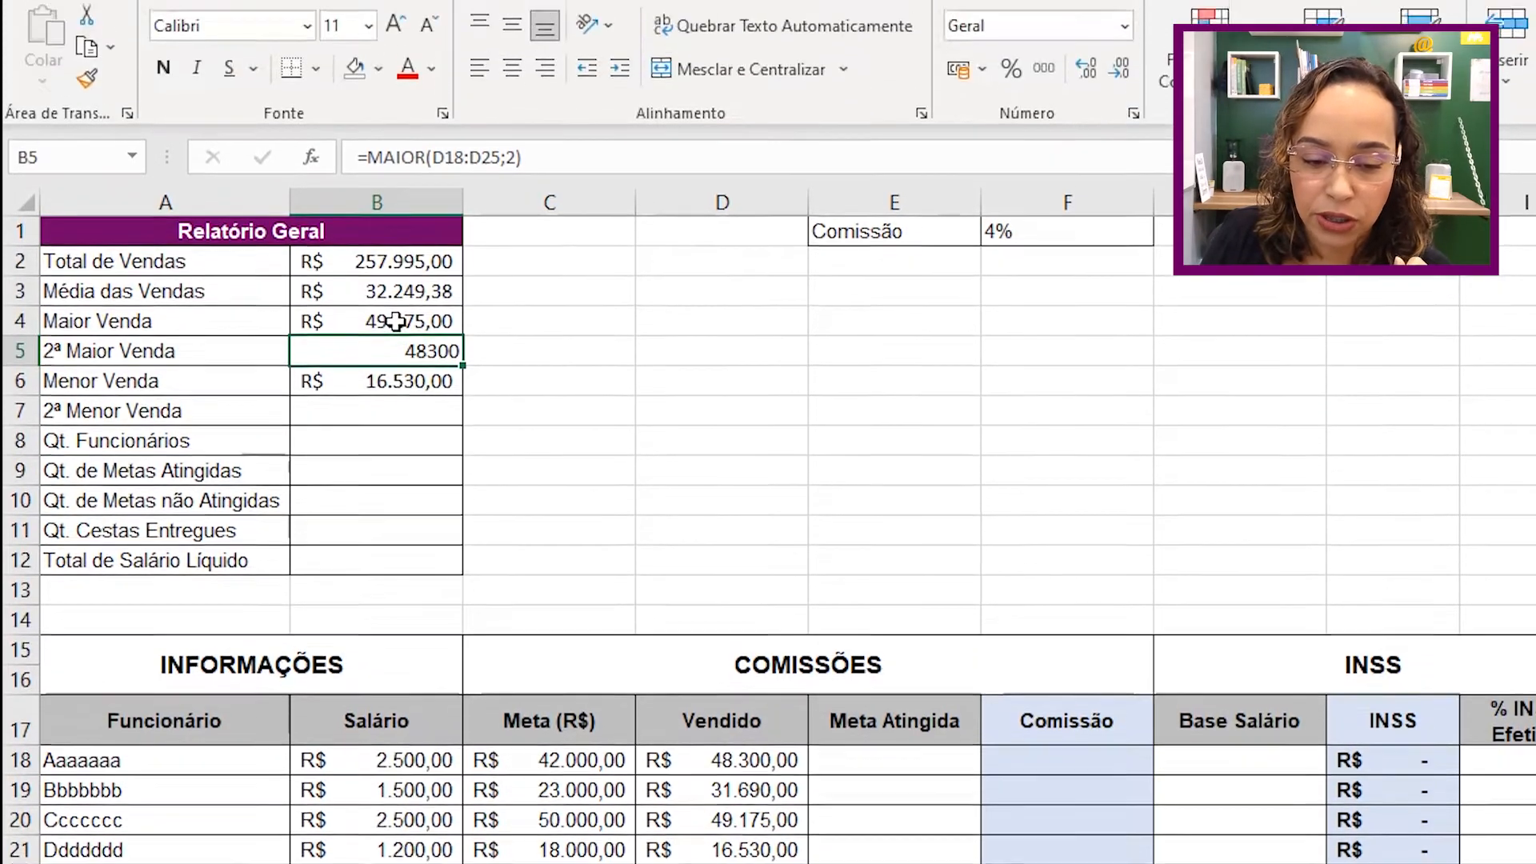
click(395, 192)
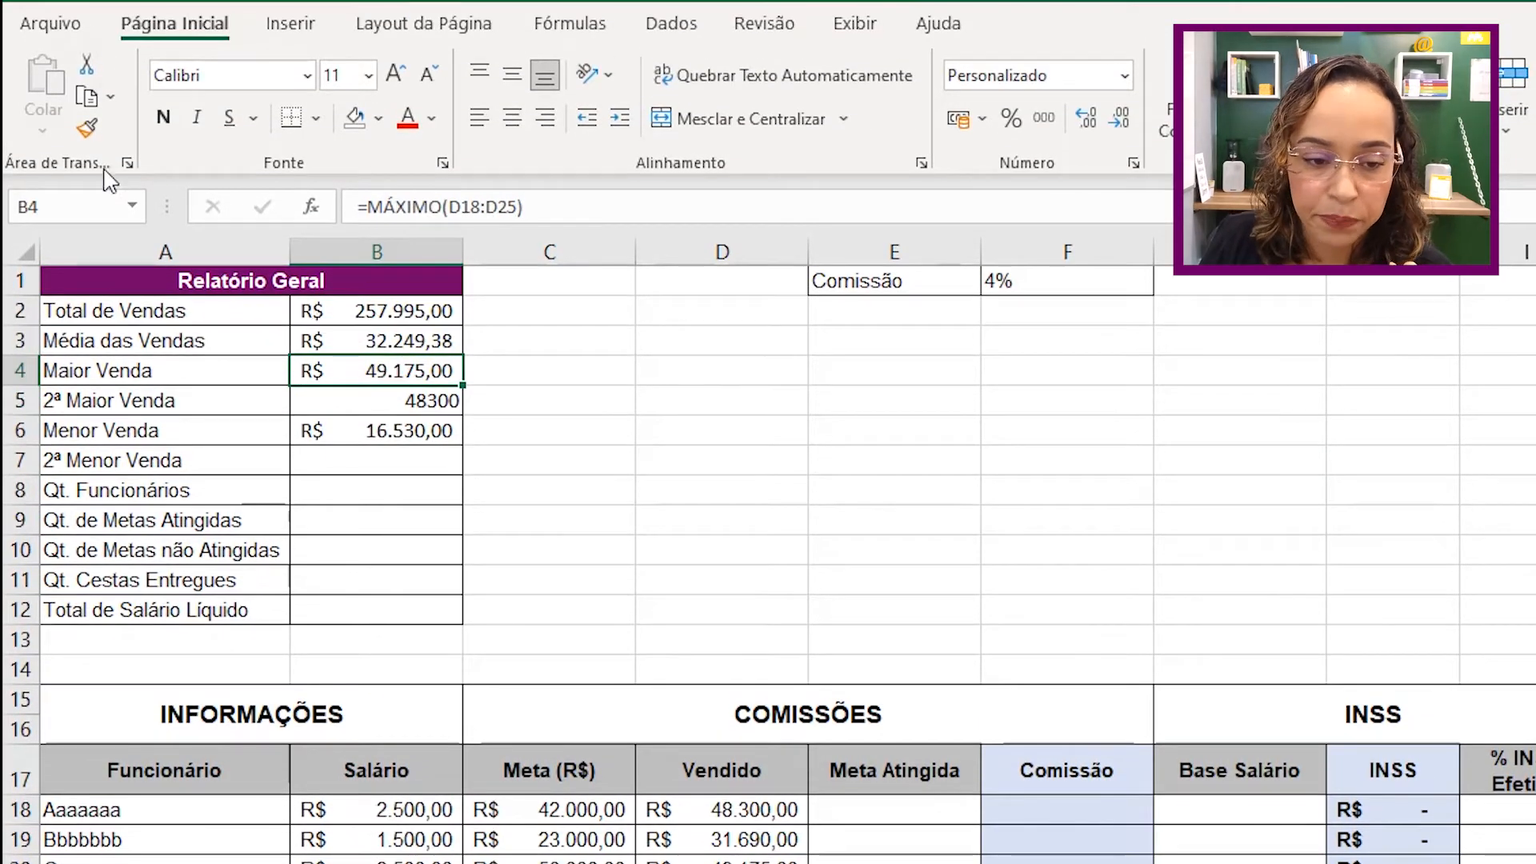
click(89, 132)
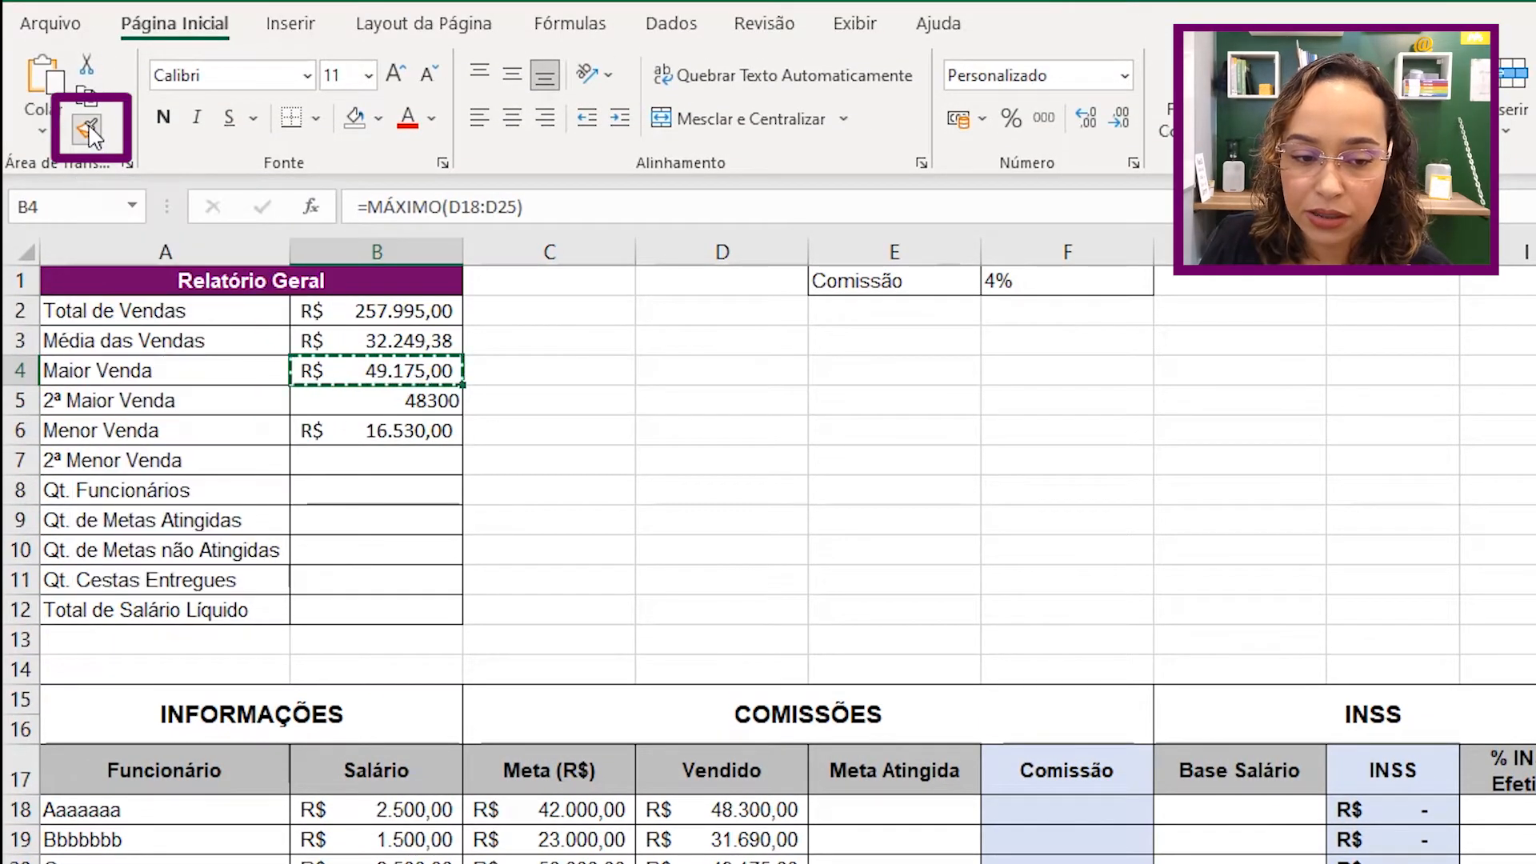
click(333, 400)
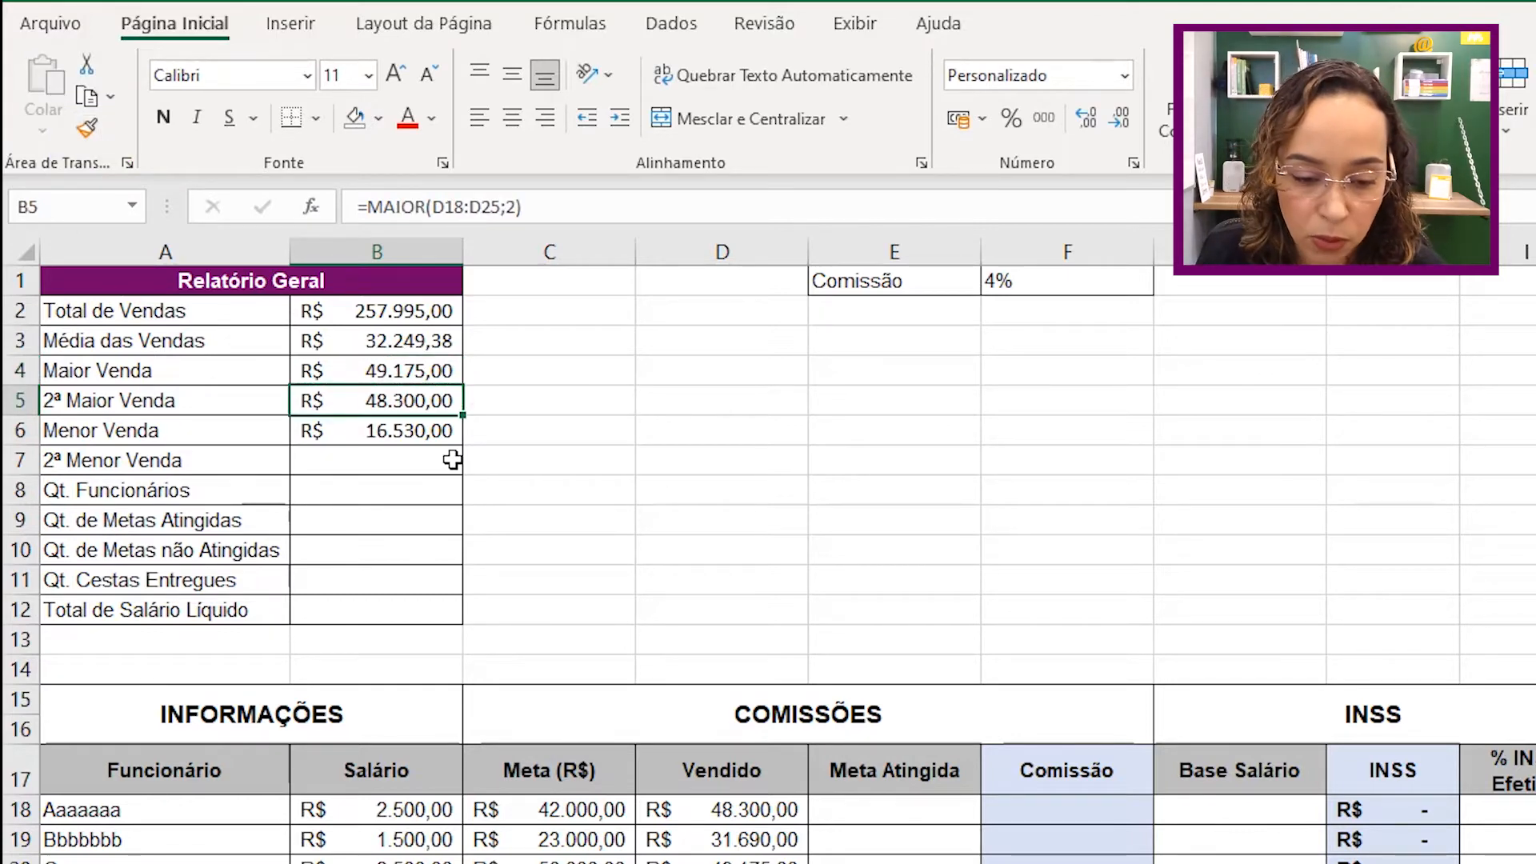
Calculate 2ª Menor Venda in B7 with a MENOR formula over the Vendido values D18:D25 and k set to 2.
click(408, 456)
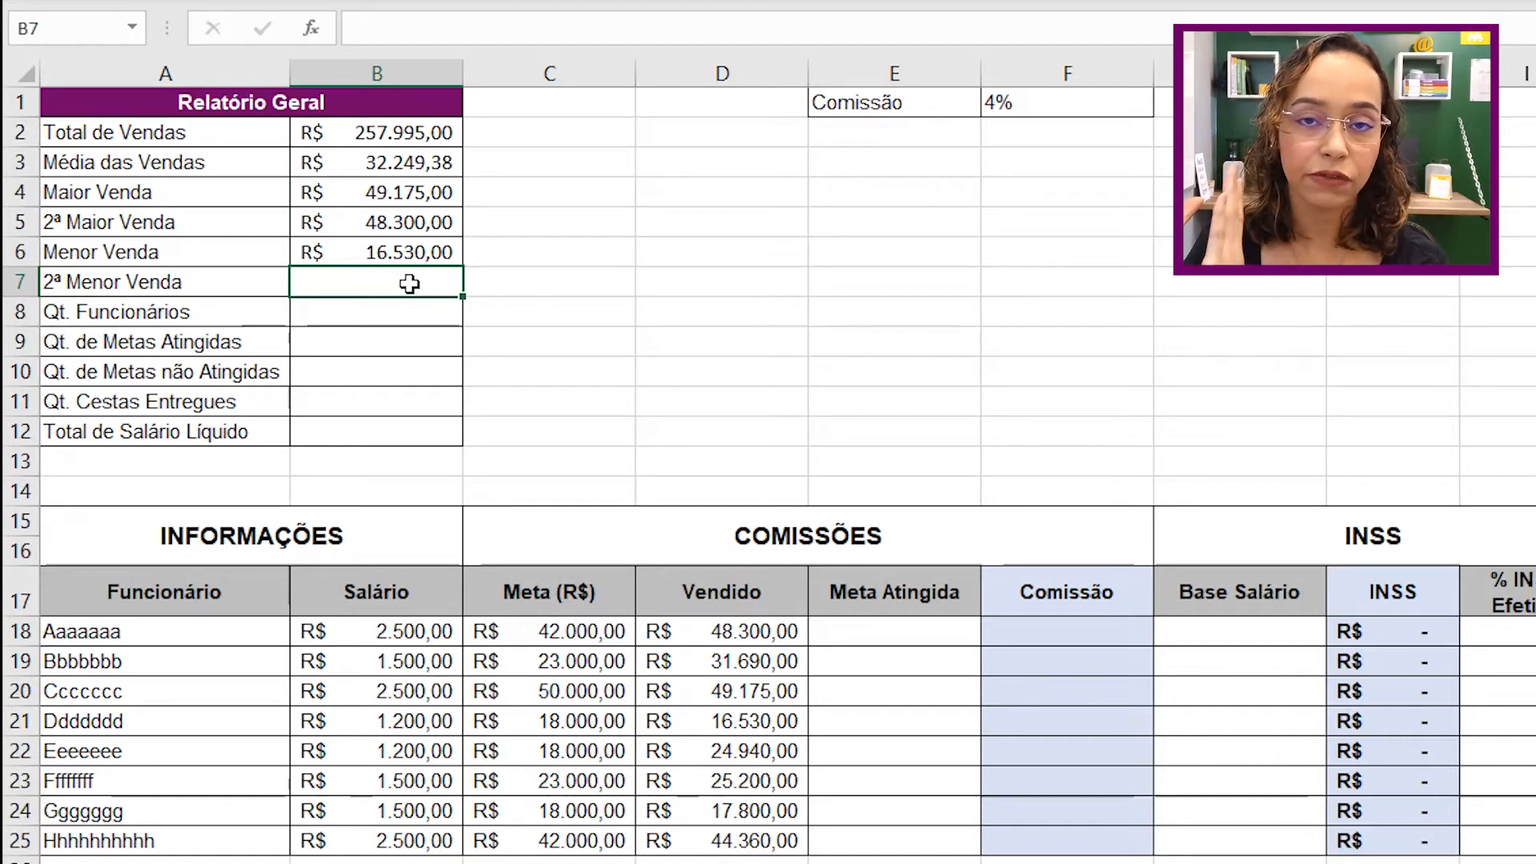
text(=men)
key(Tab)
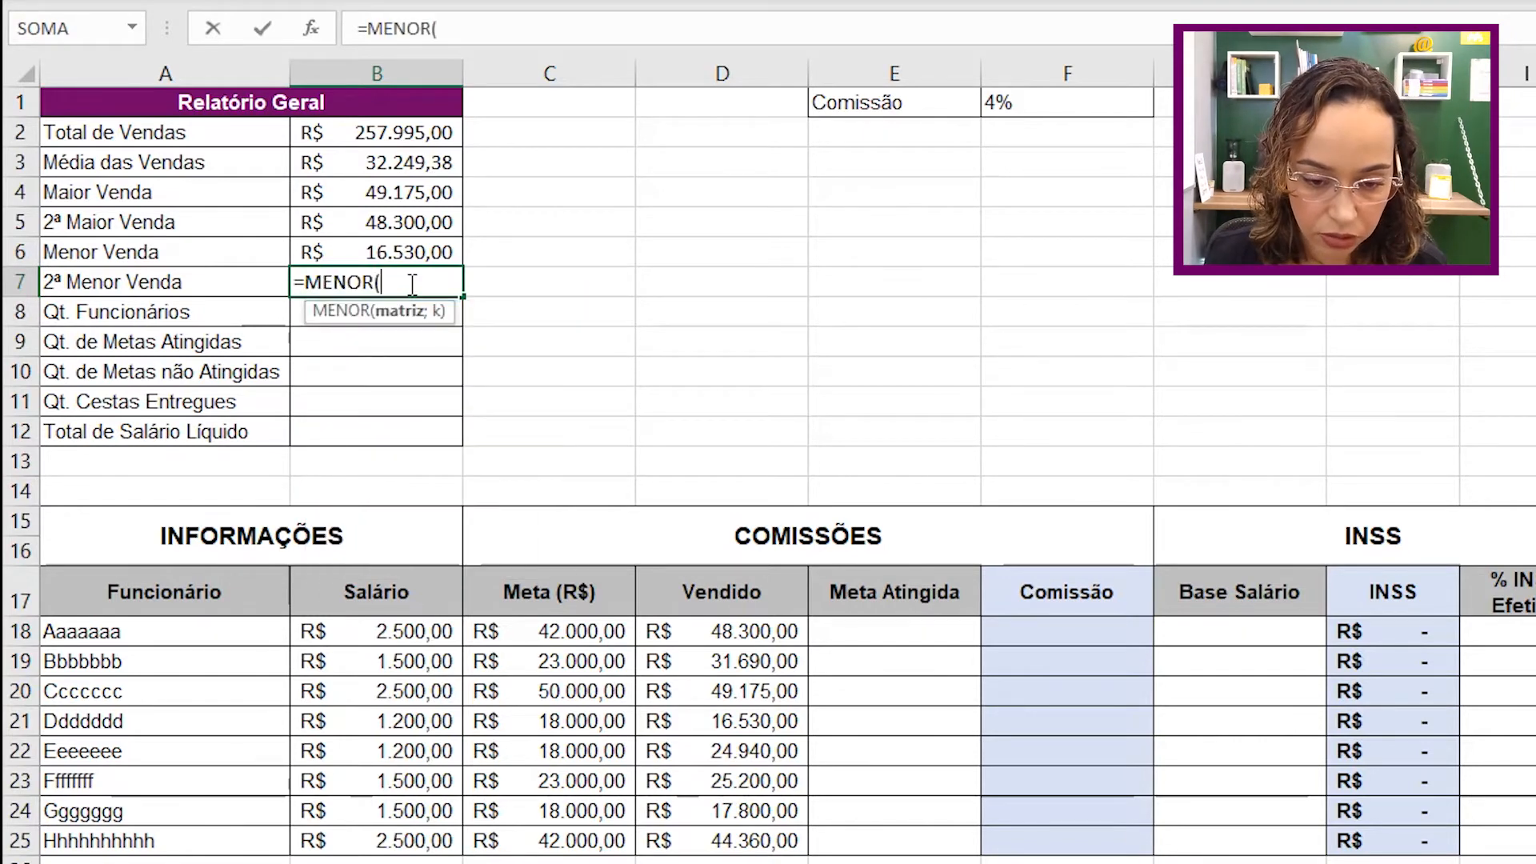
click(700, 630)
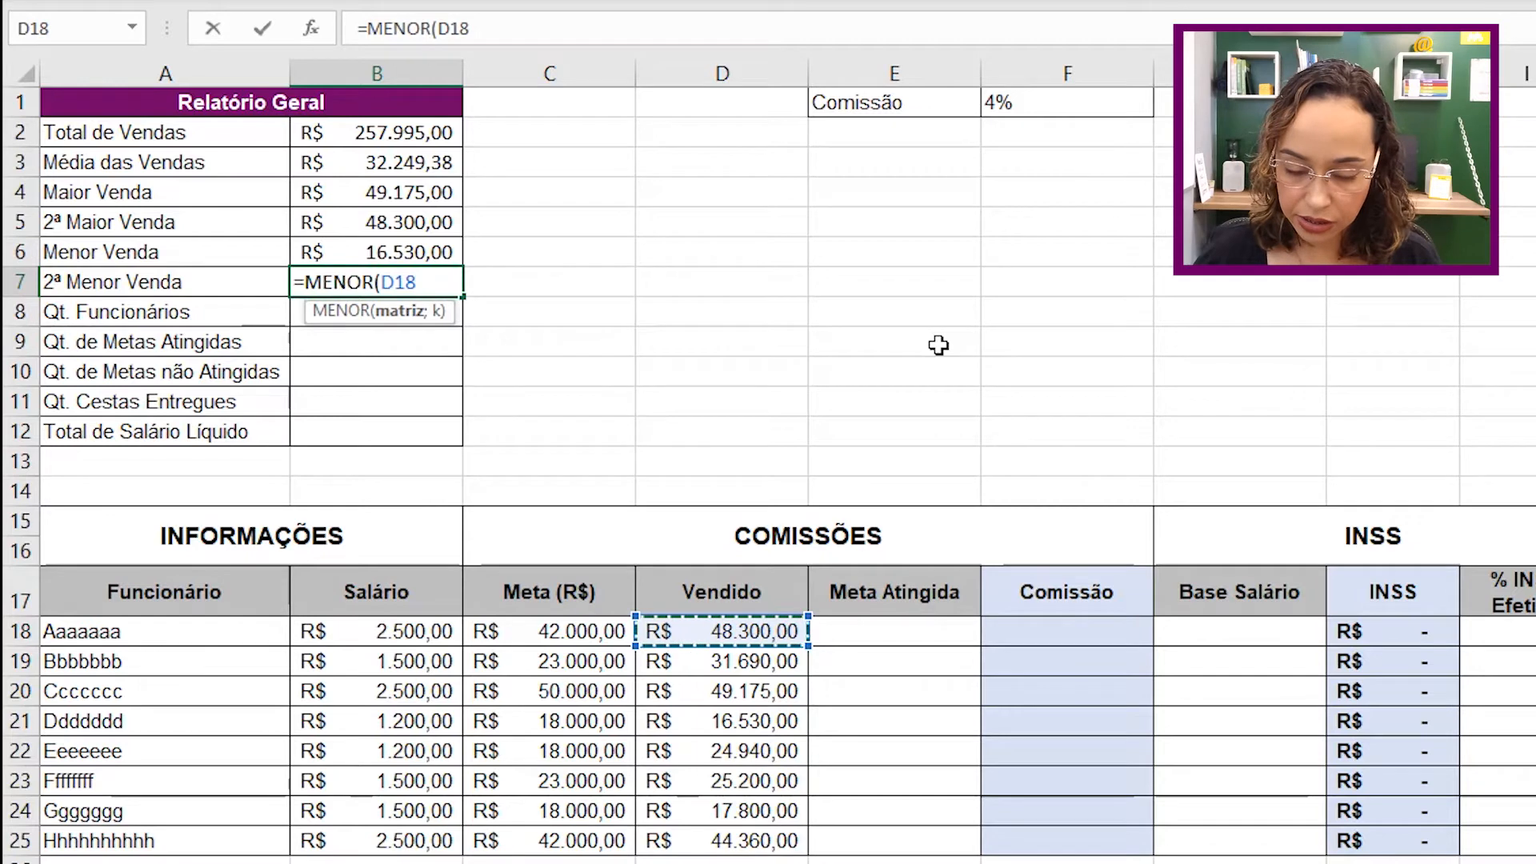
key(ctrl+shift+Down)
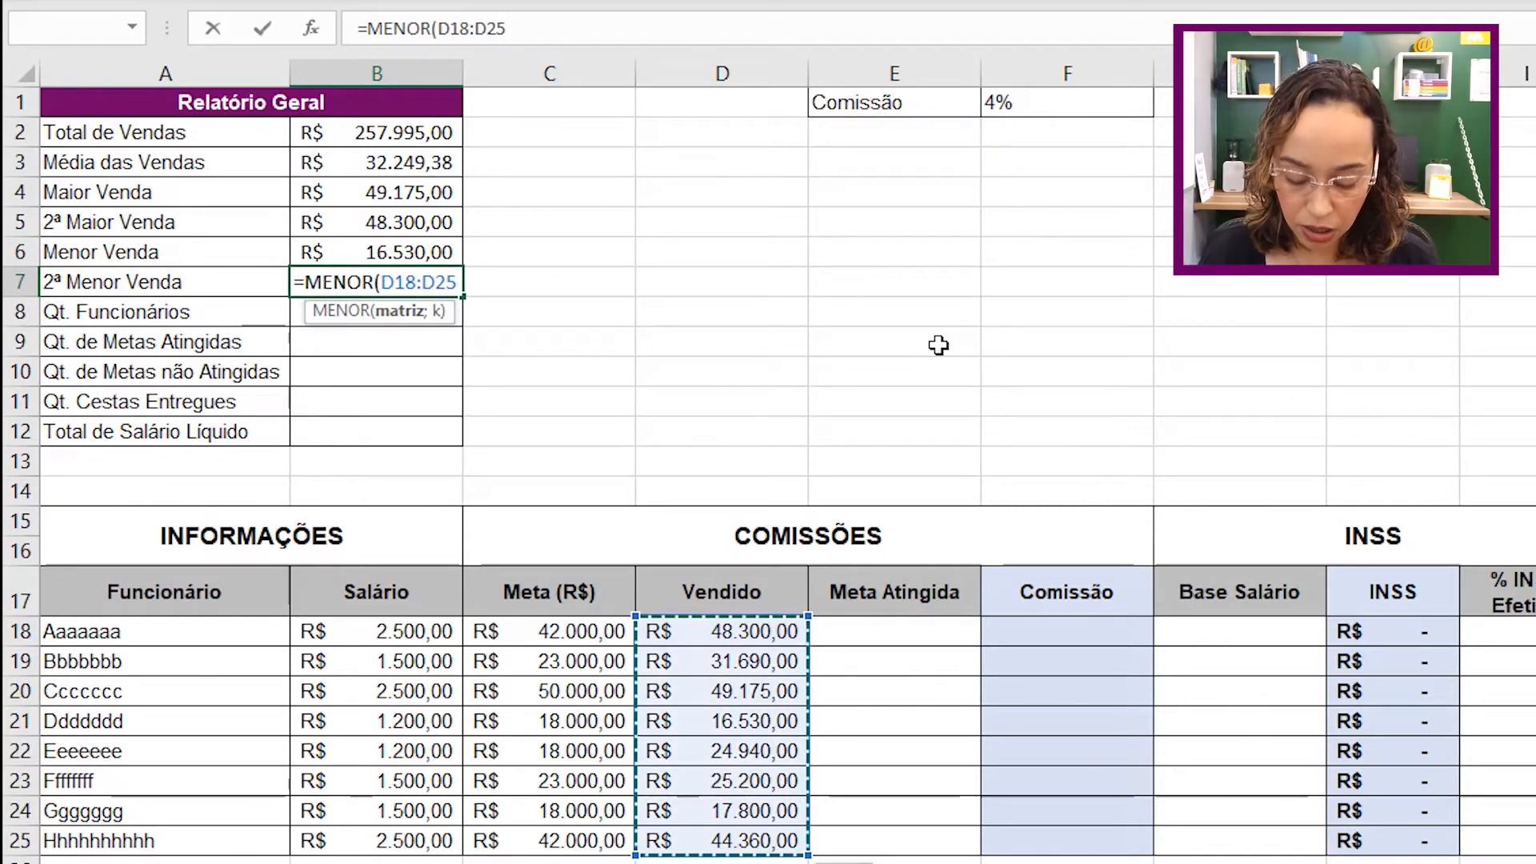
text(;)
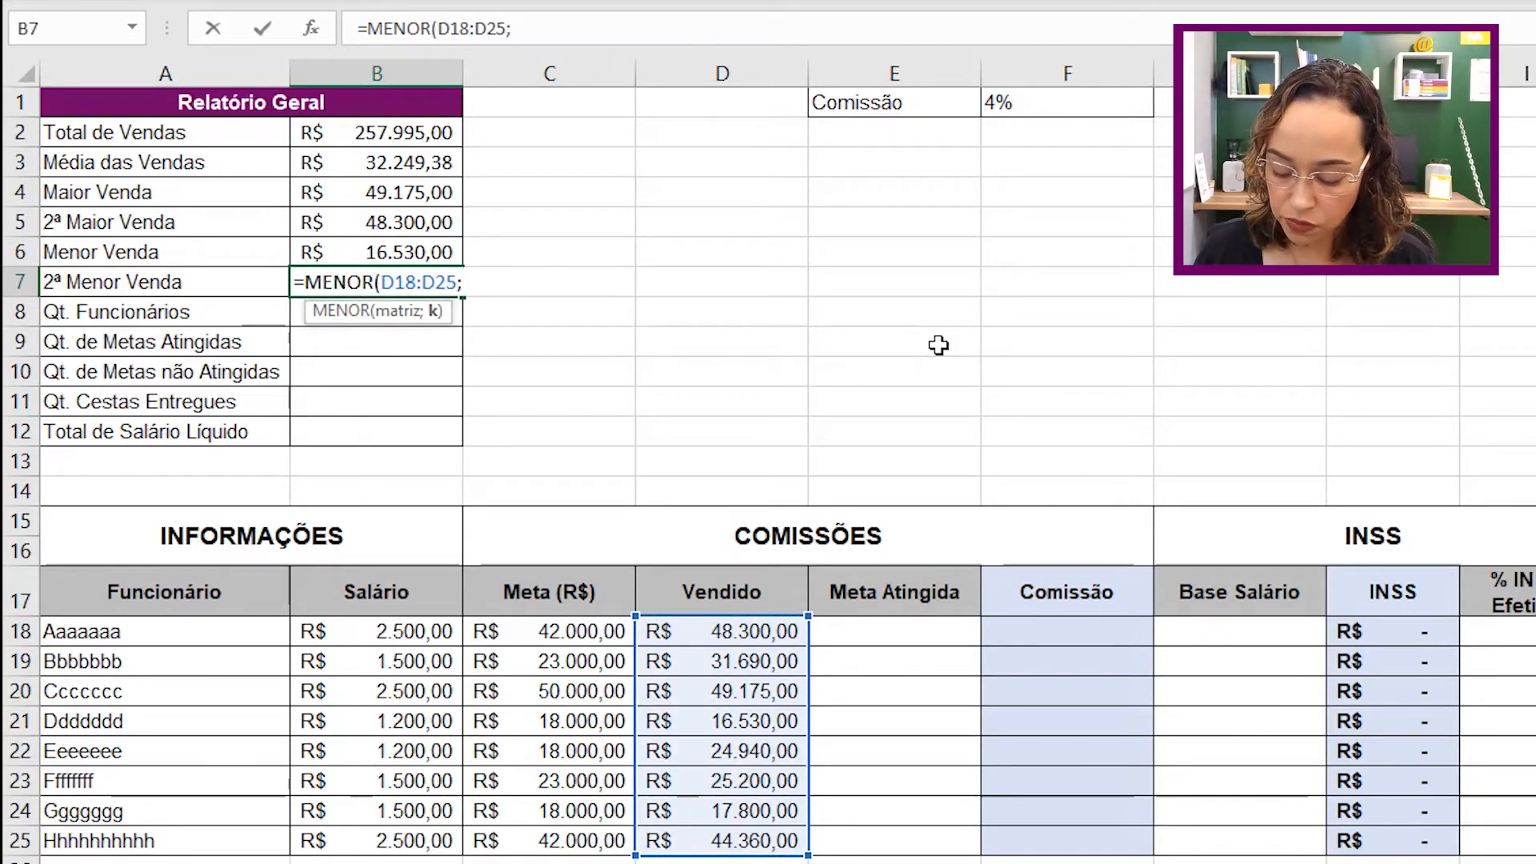
text(2)
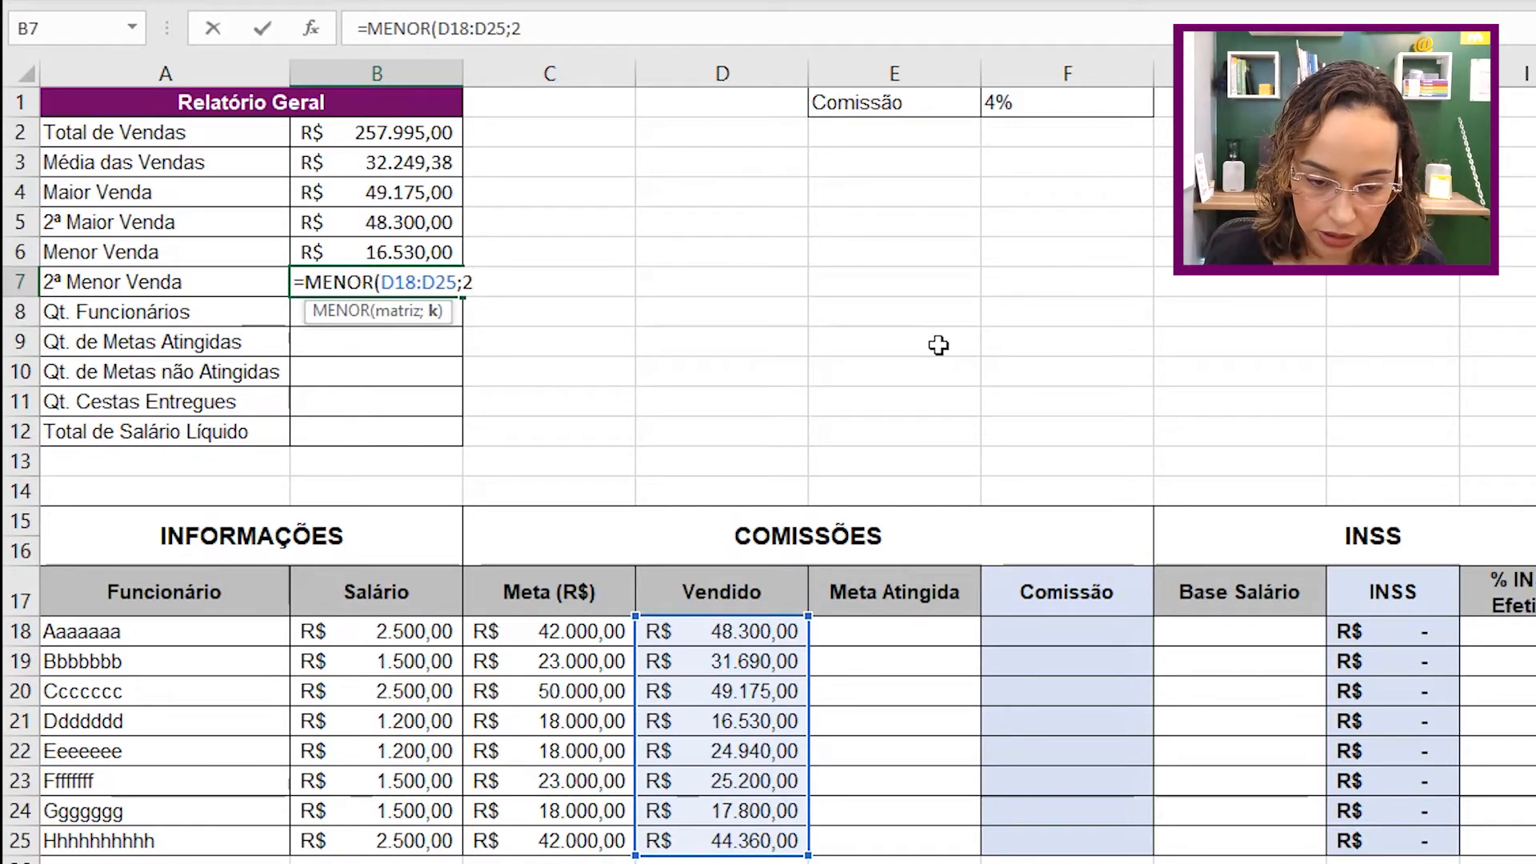
key(Return)
Copy the currency formatting of Menor Venda in B6 onto the 2ª Menor Venda cell B7.
click(404, 282)
click(404, 433)
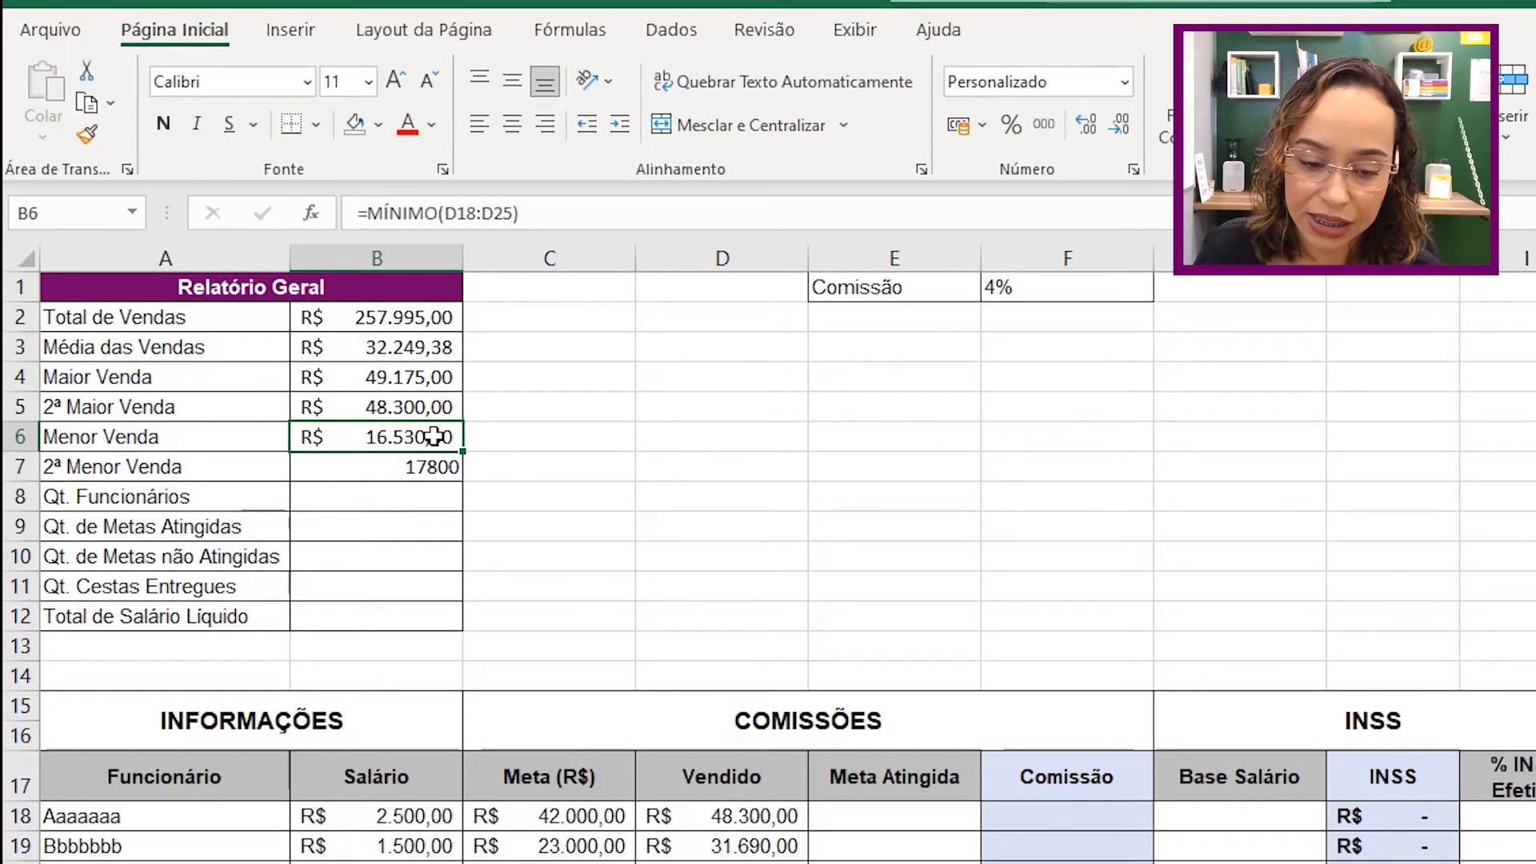
click(87, 134)
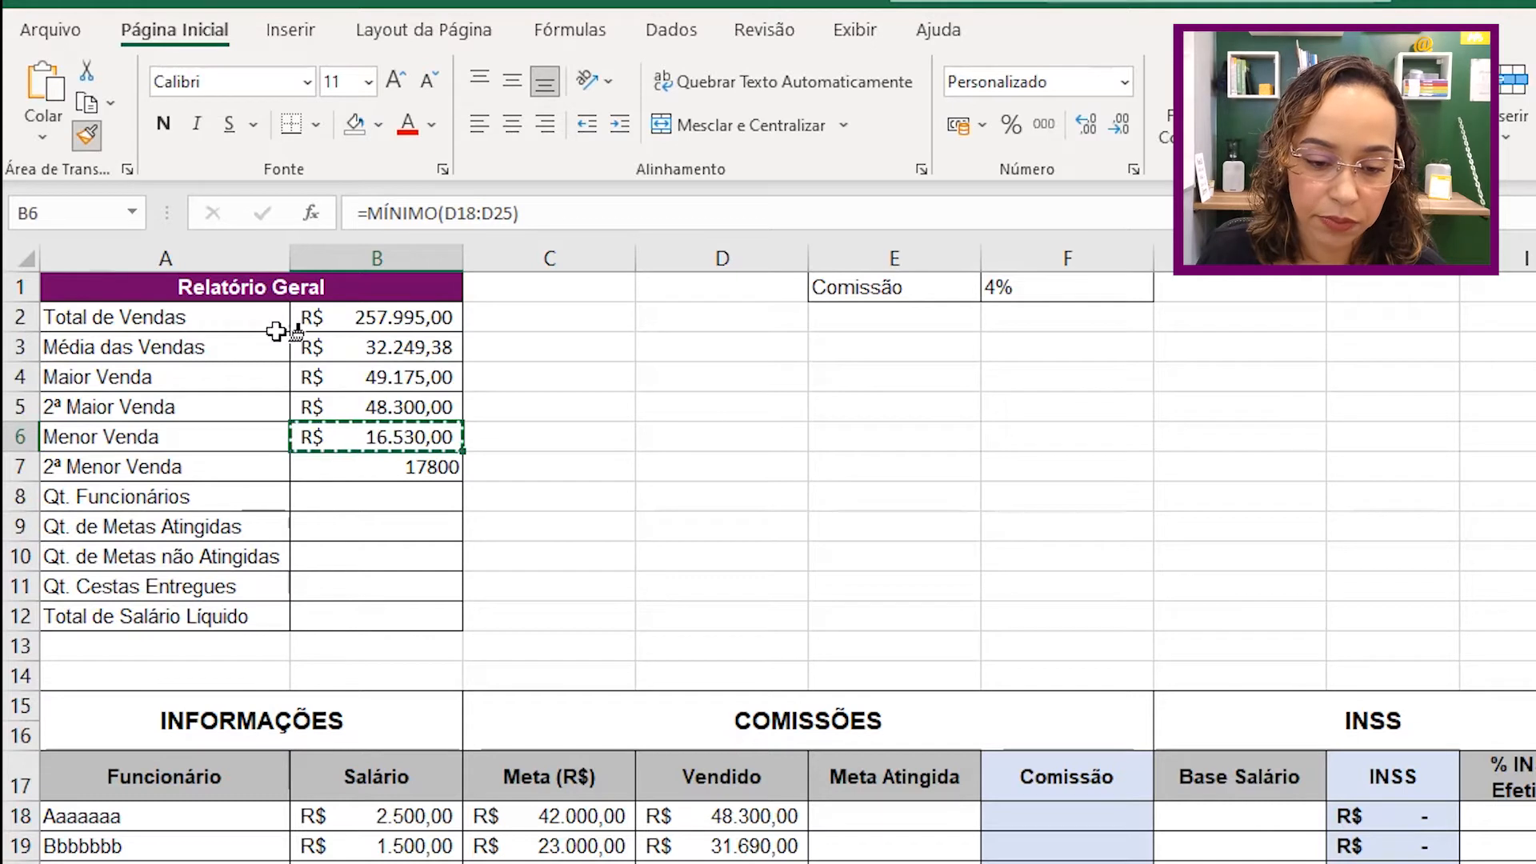
click(382, 468)
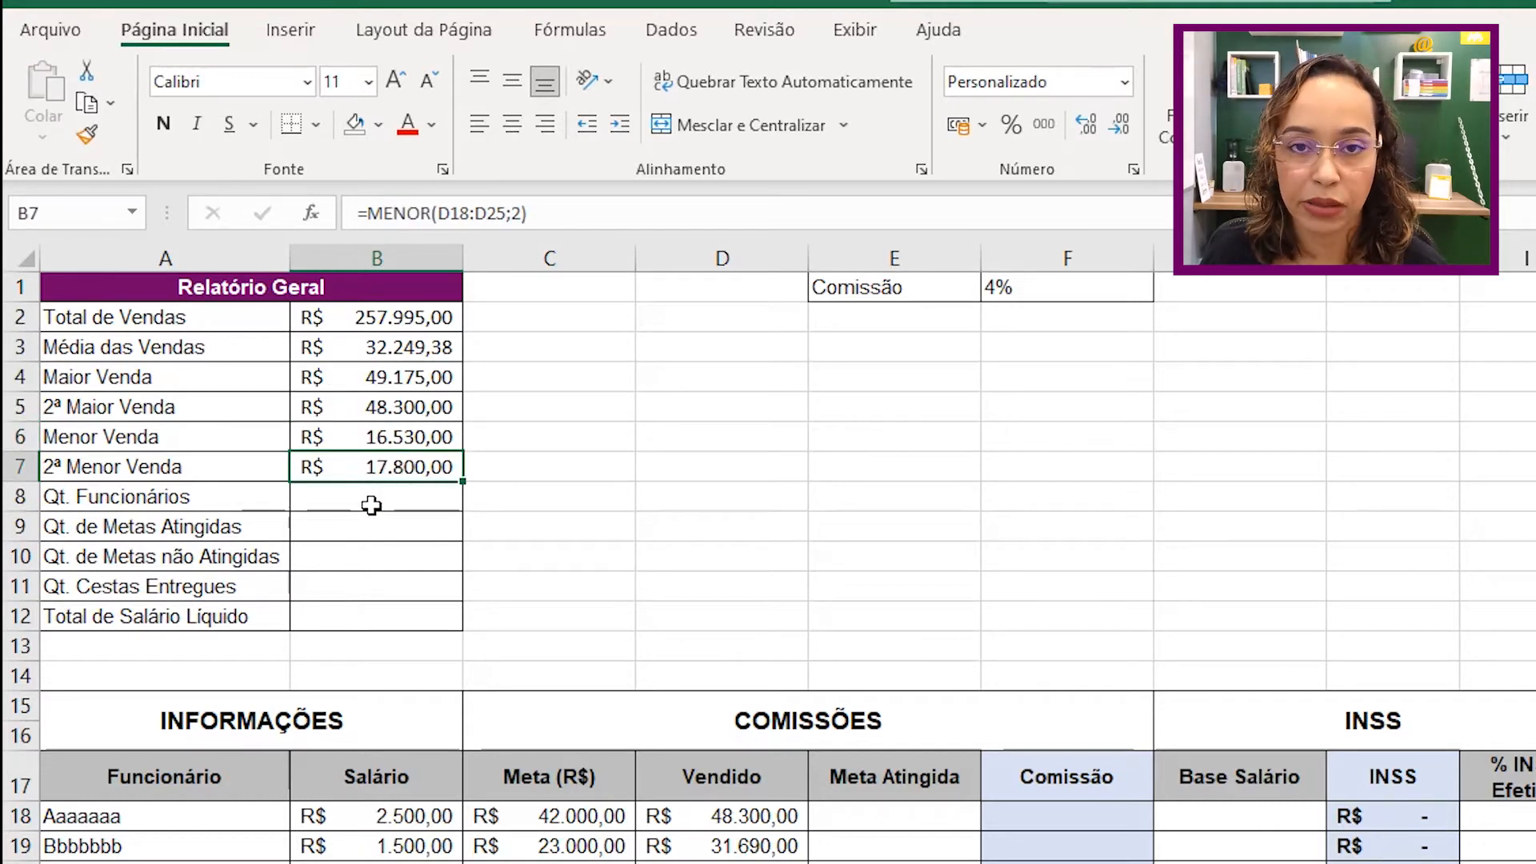
Count the employees for Qt. Funcionários in B8 with a CONT.VALORES formula over the Funcionário names A18:A25.
click(373, 497)
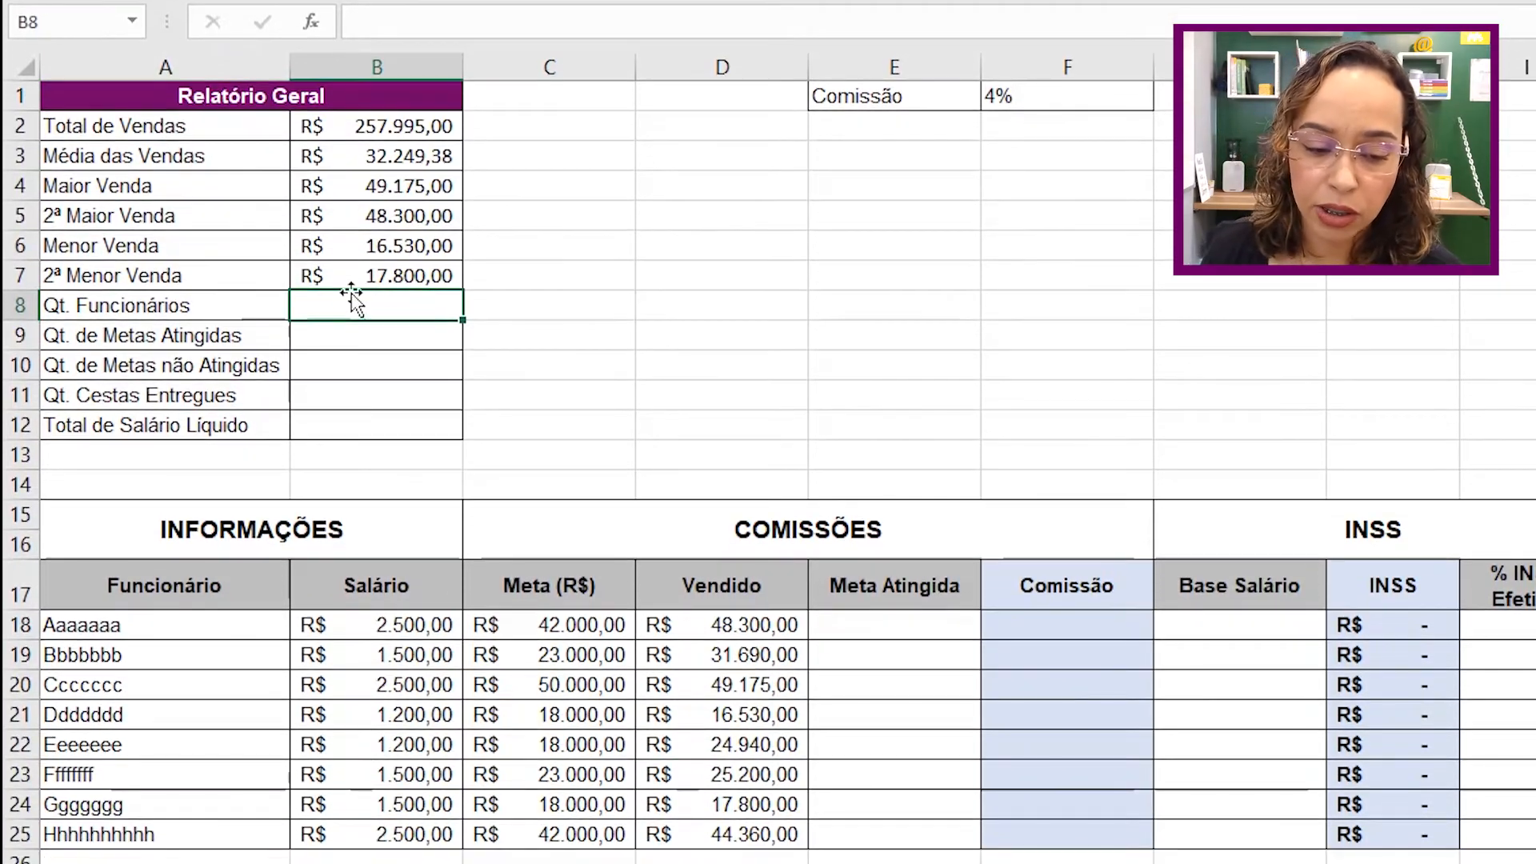
click(181, 309)
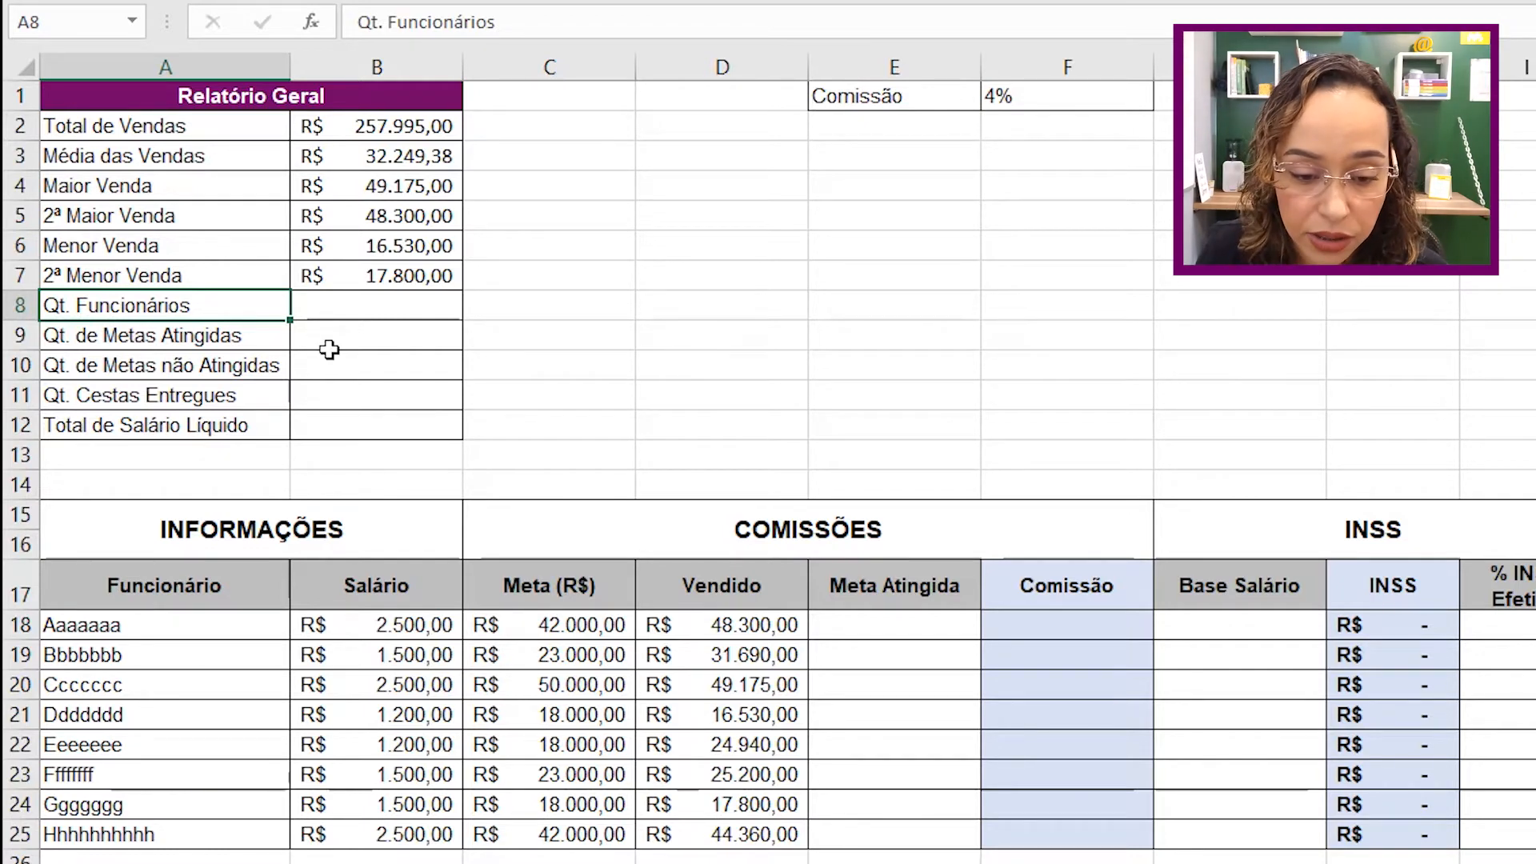
click(439, 307)
text(=cont)
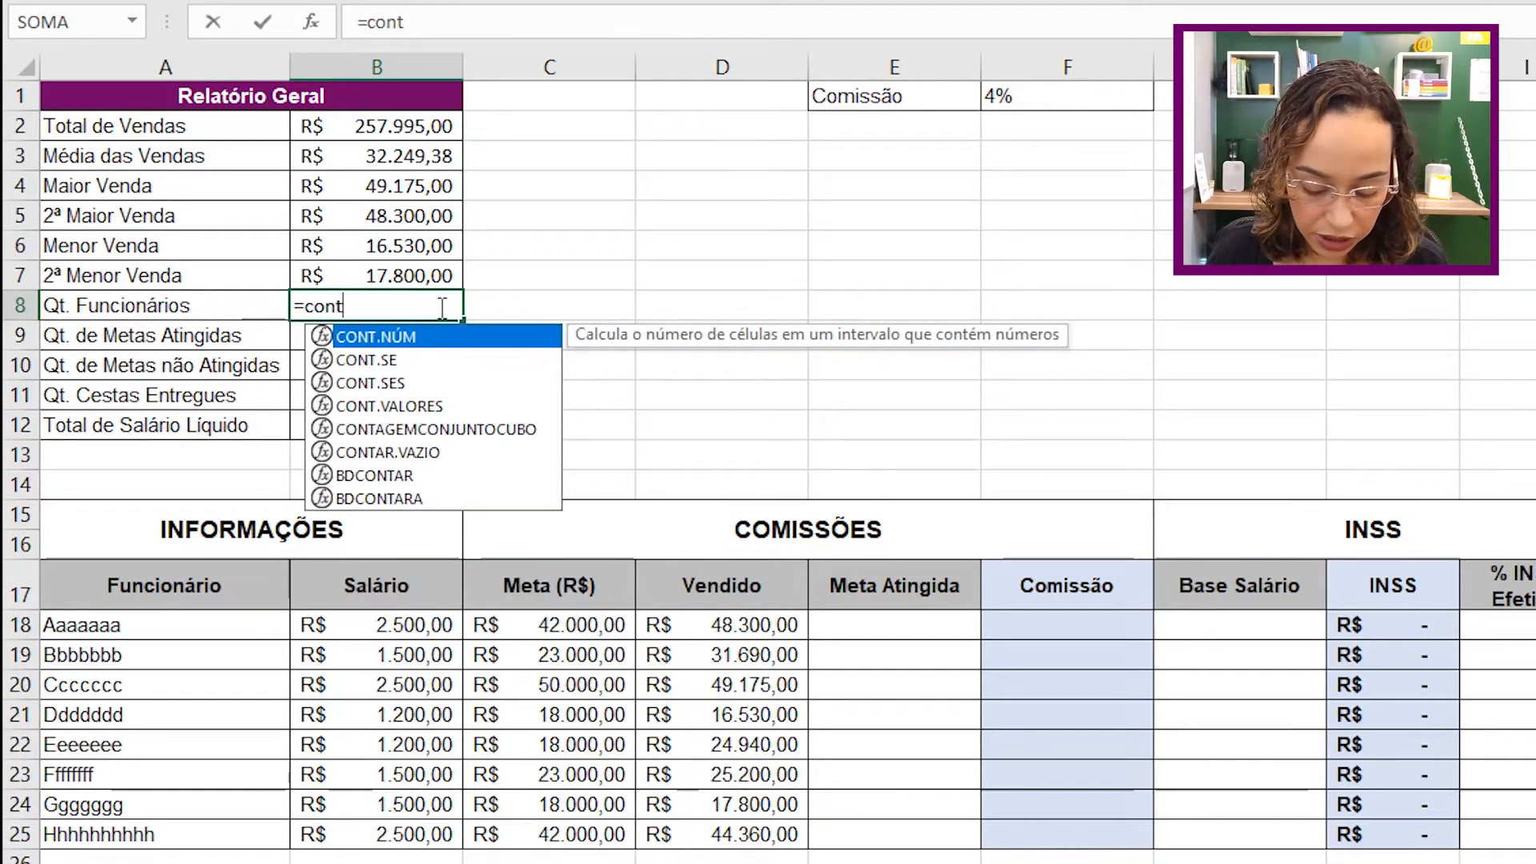
text(.)
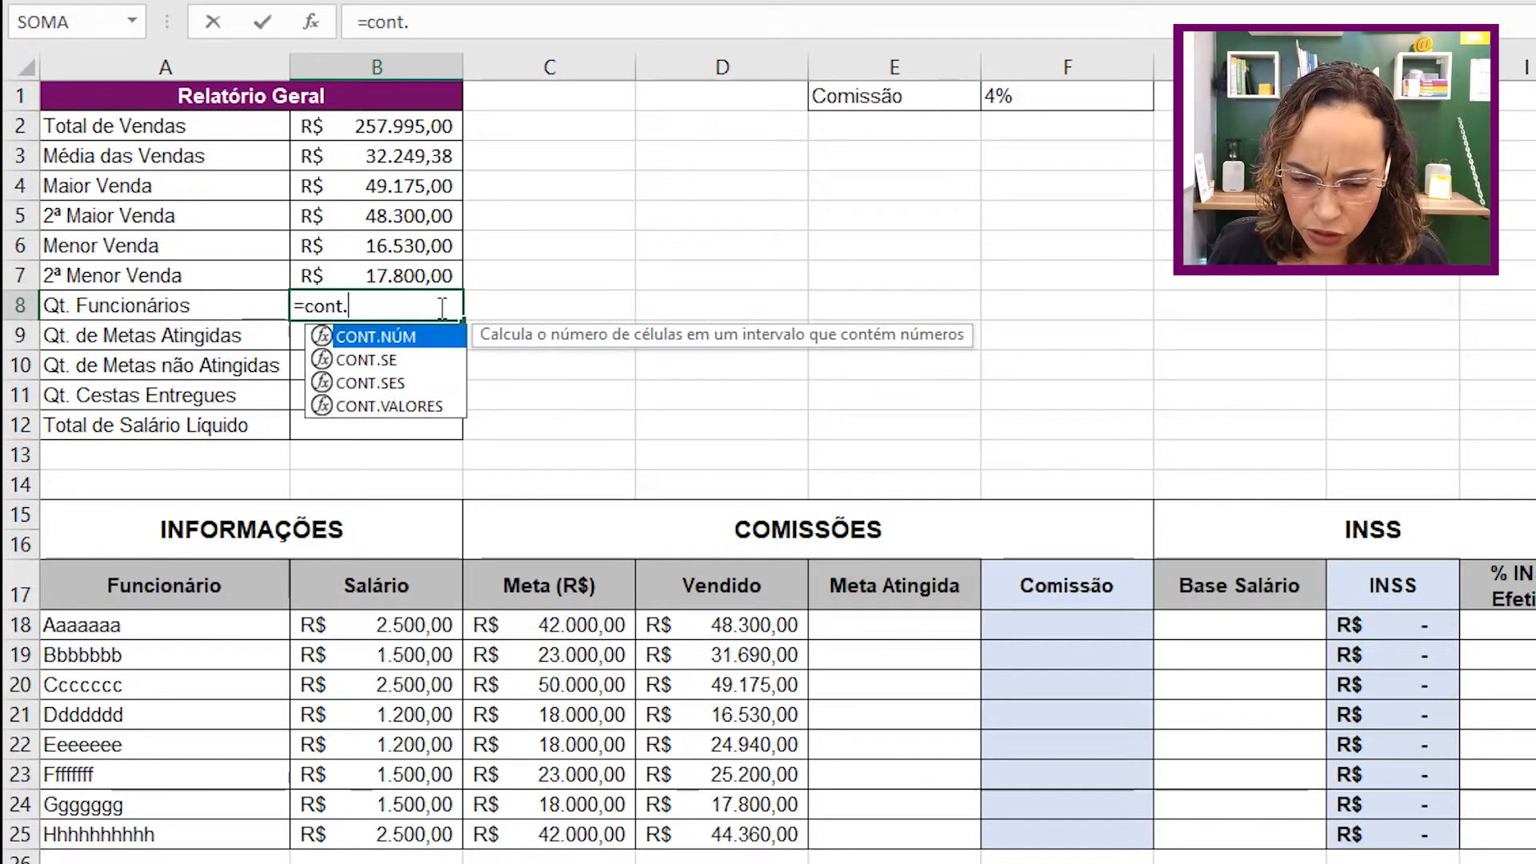
key(Down)
key(Down)
key(Down)
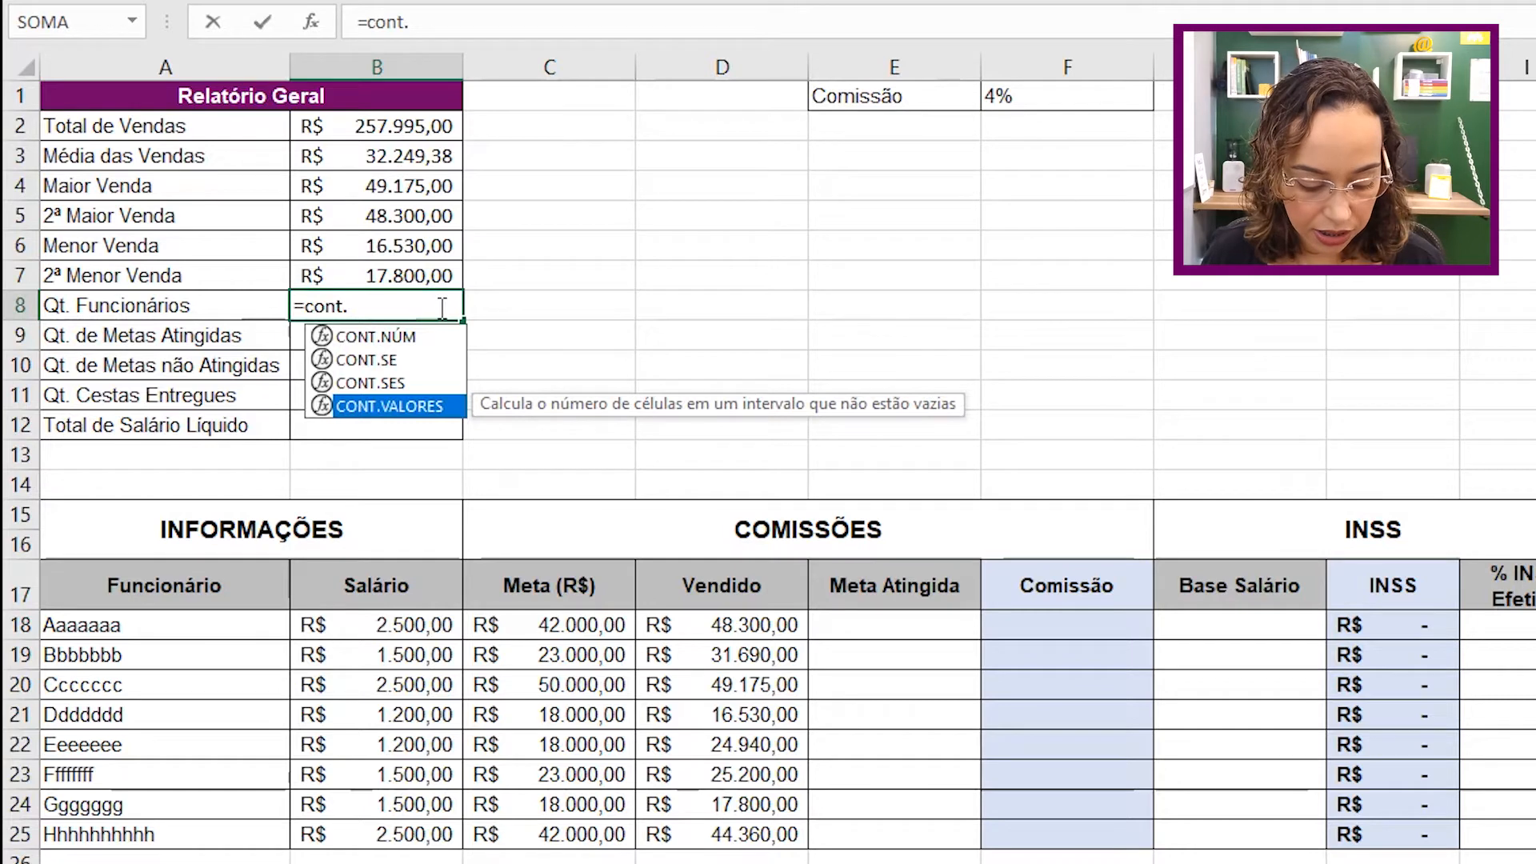
key(Tab)
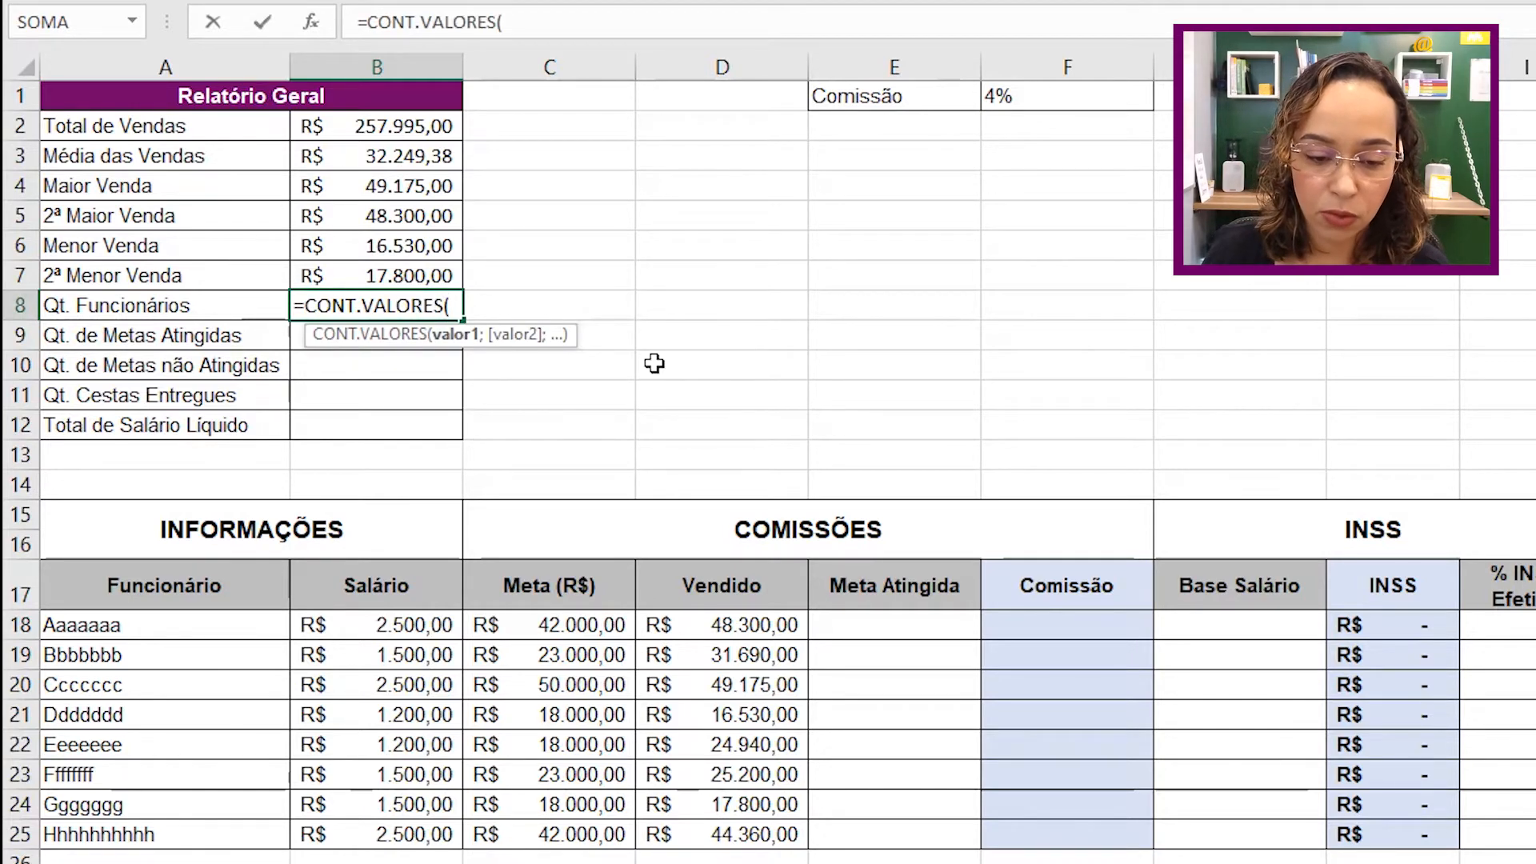
click(137, 618)
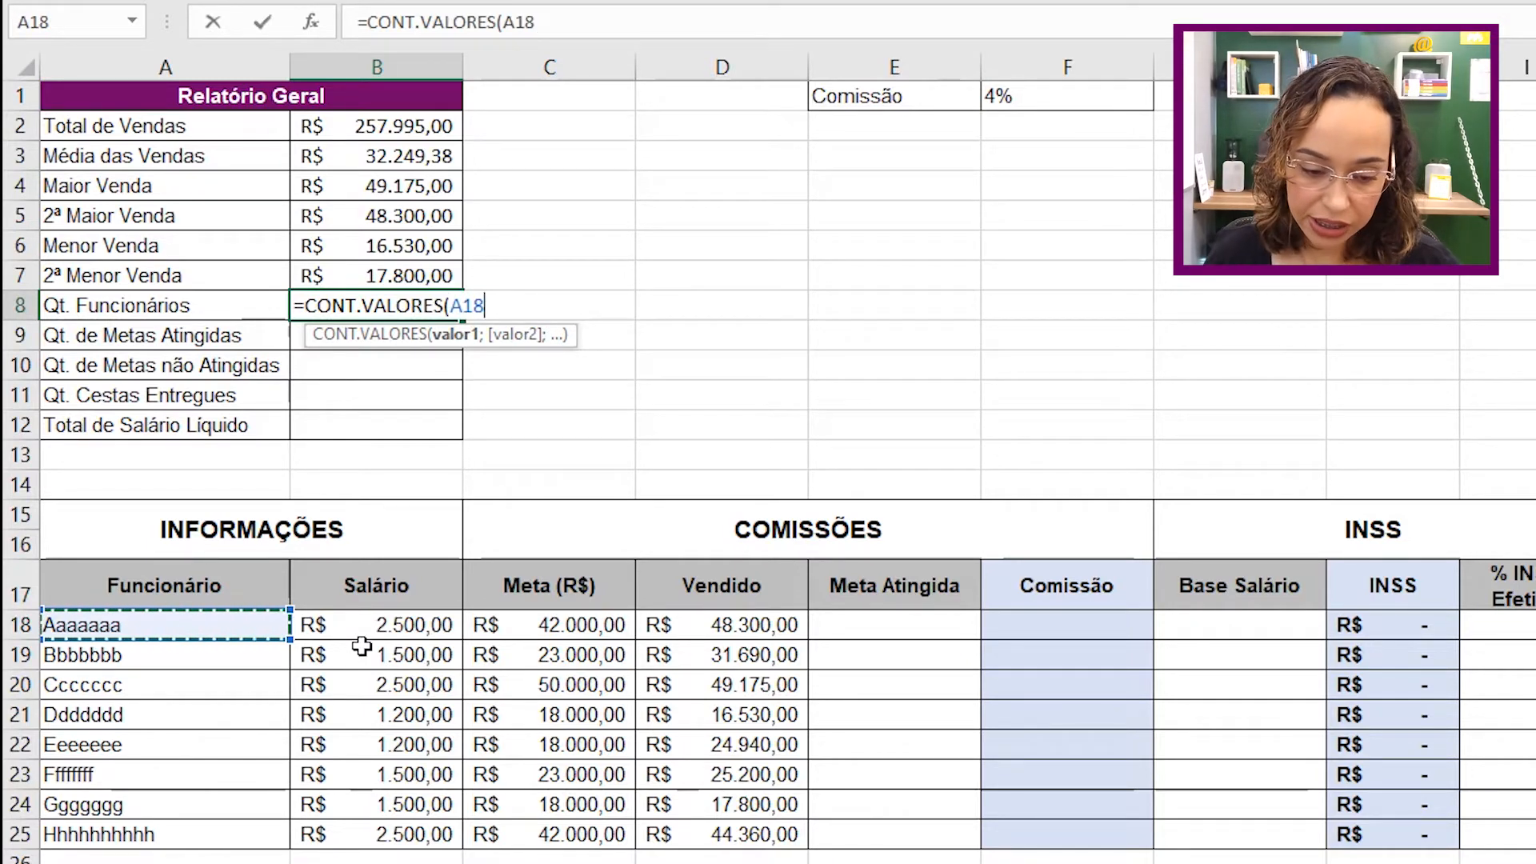
key(ctrl+shift+Down)
key(Return)
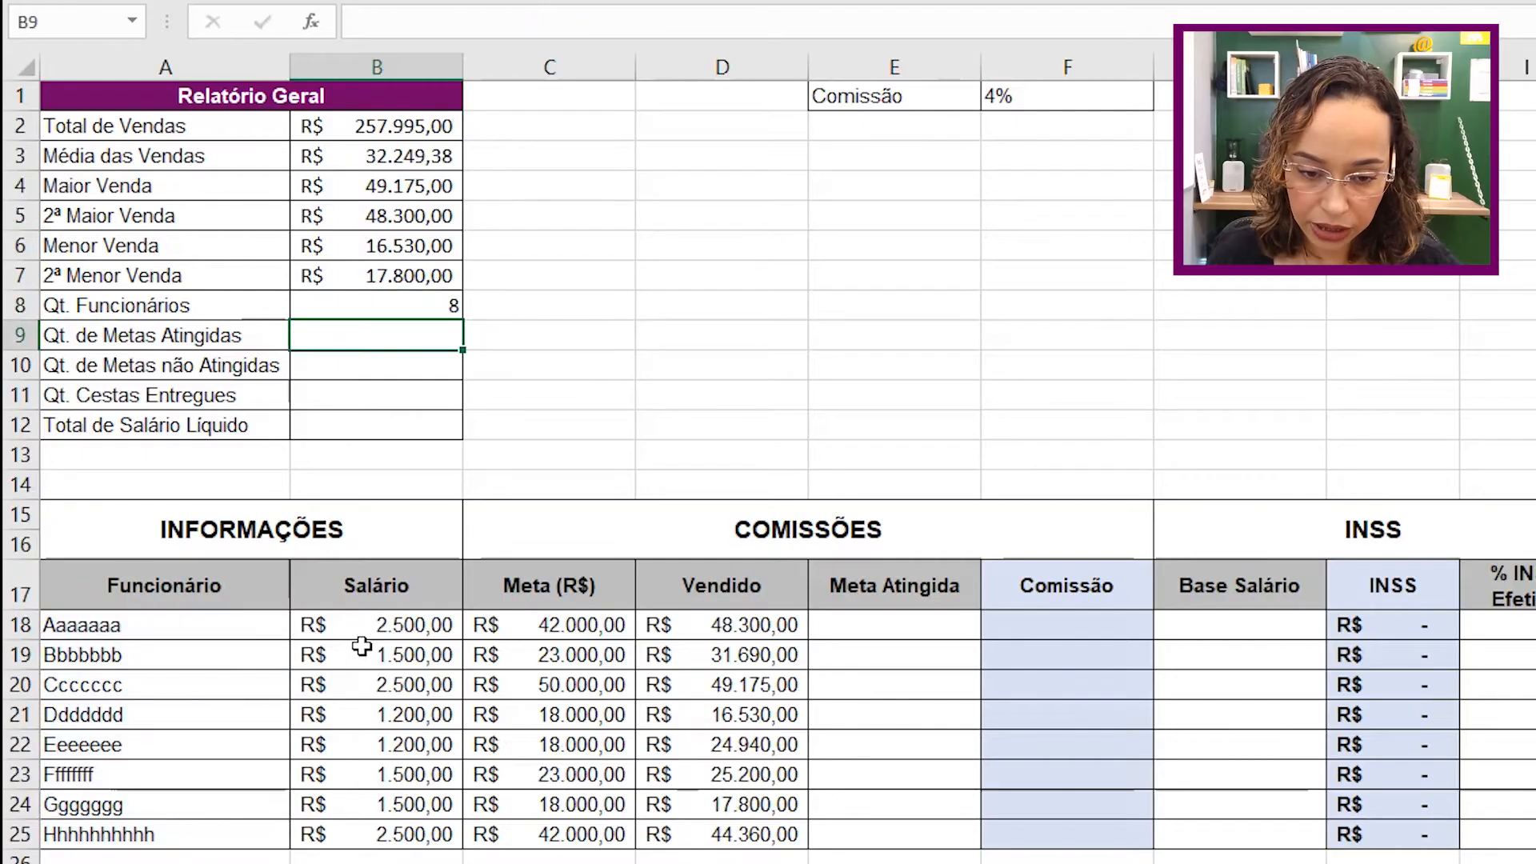
click(339, 298)
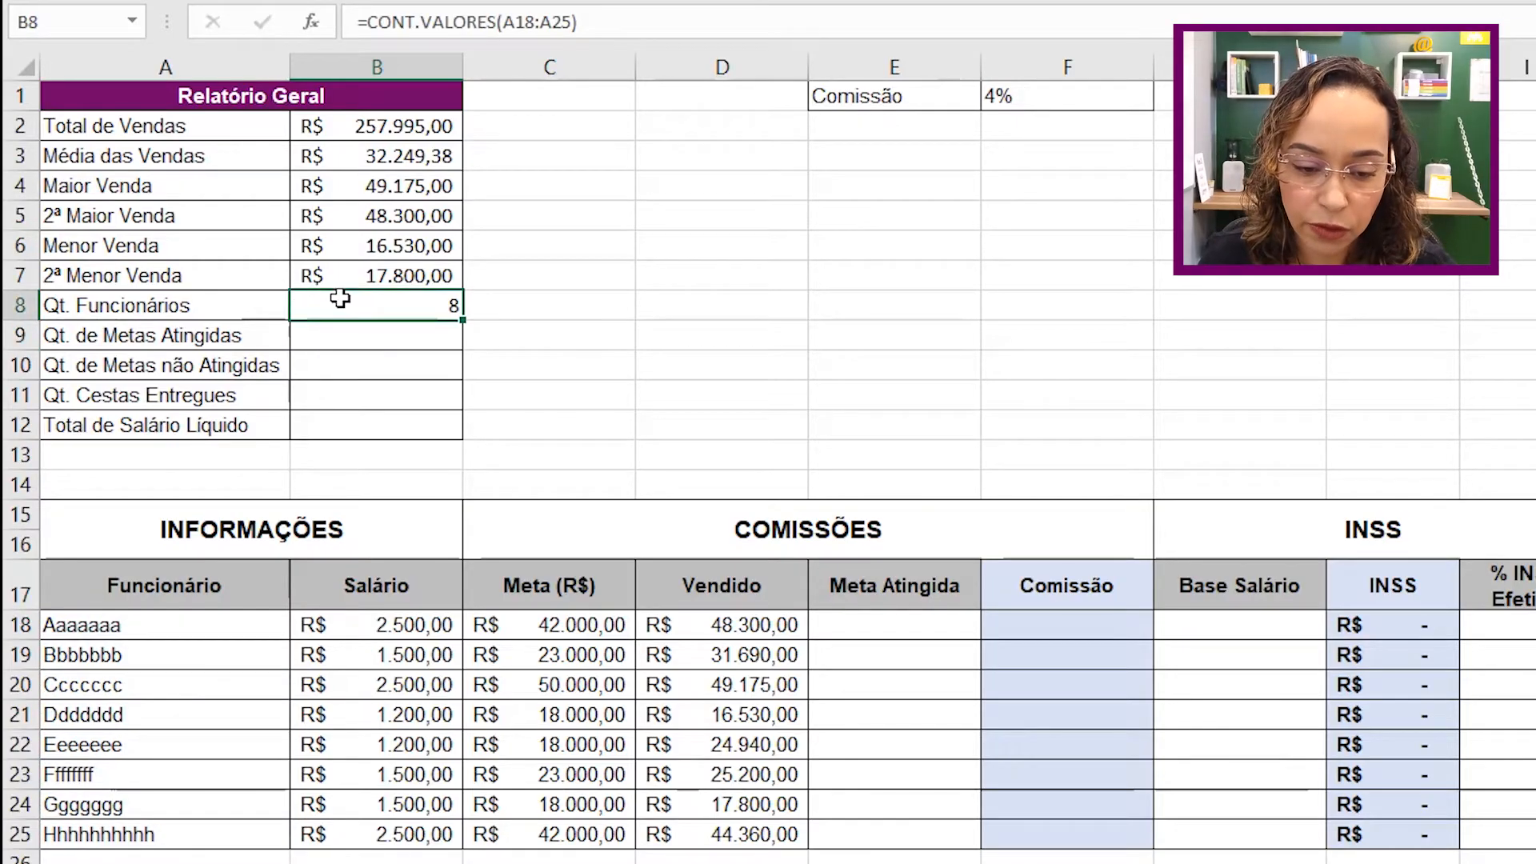
Enter a SE formula in Meta Atingida cell E18 that returns "Sim" when Vendido D18 >= Meta C18 and "Não" otherwise.
click(352, 338)
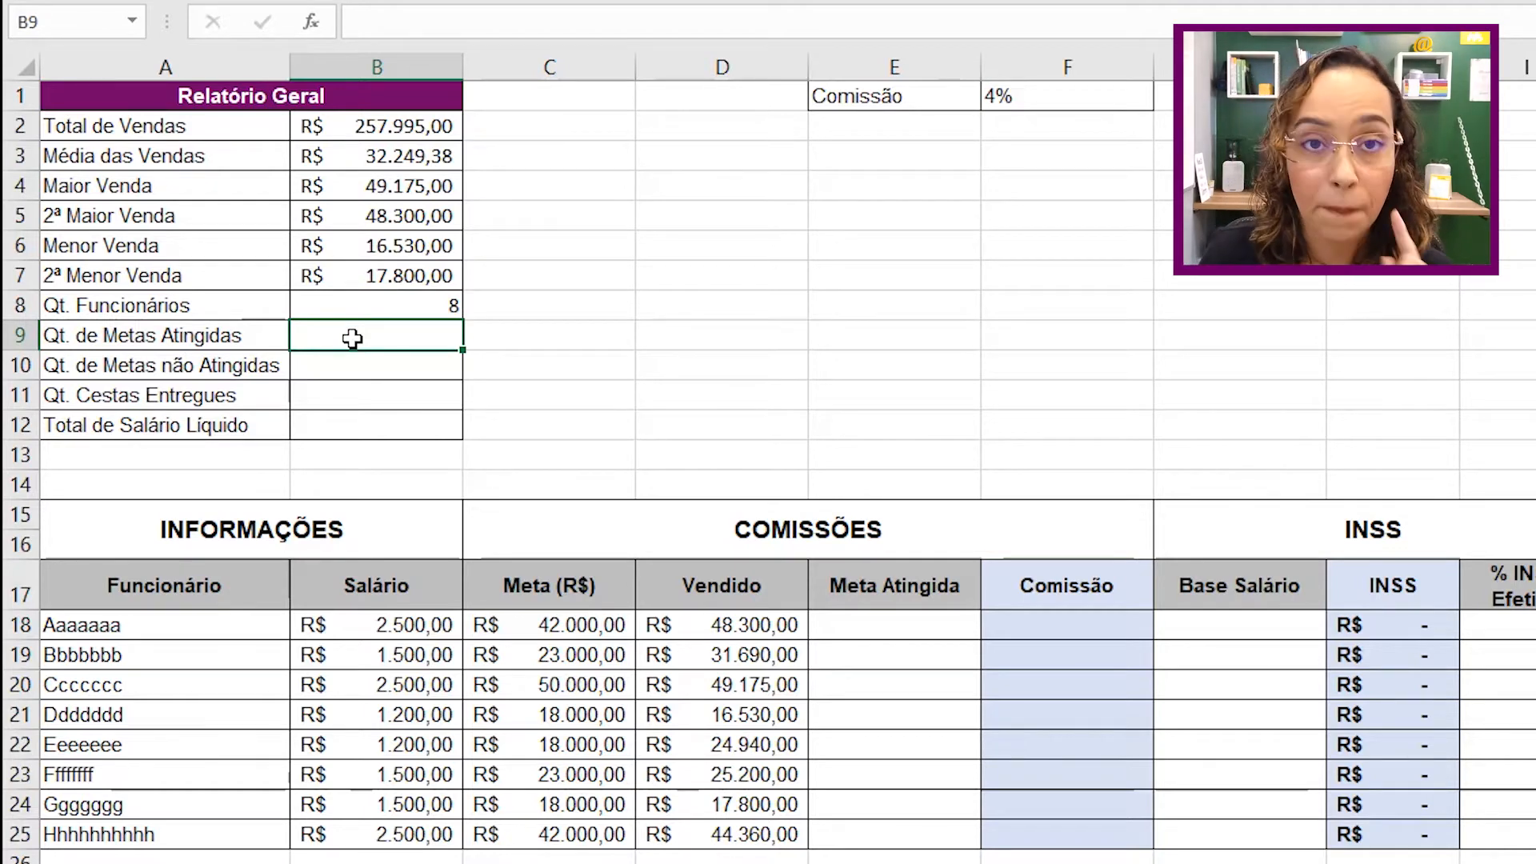
click(944, 622)
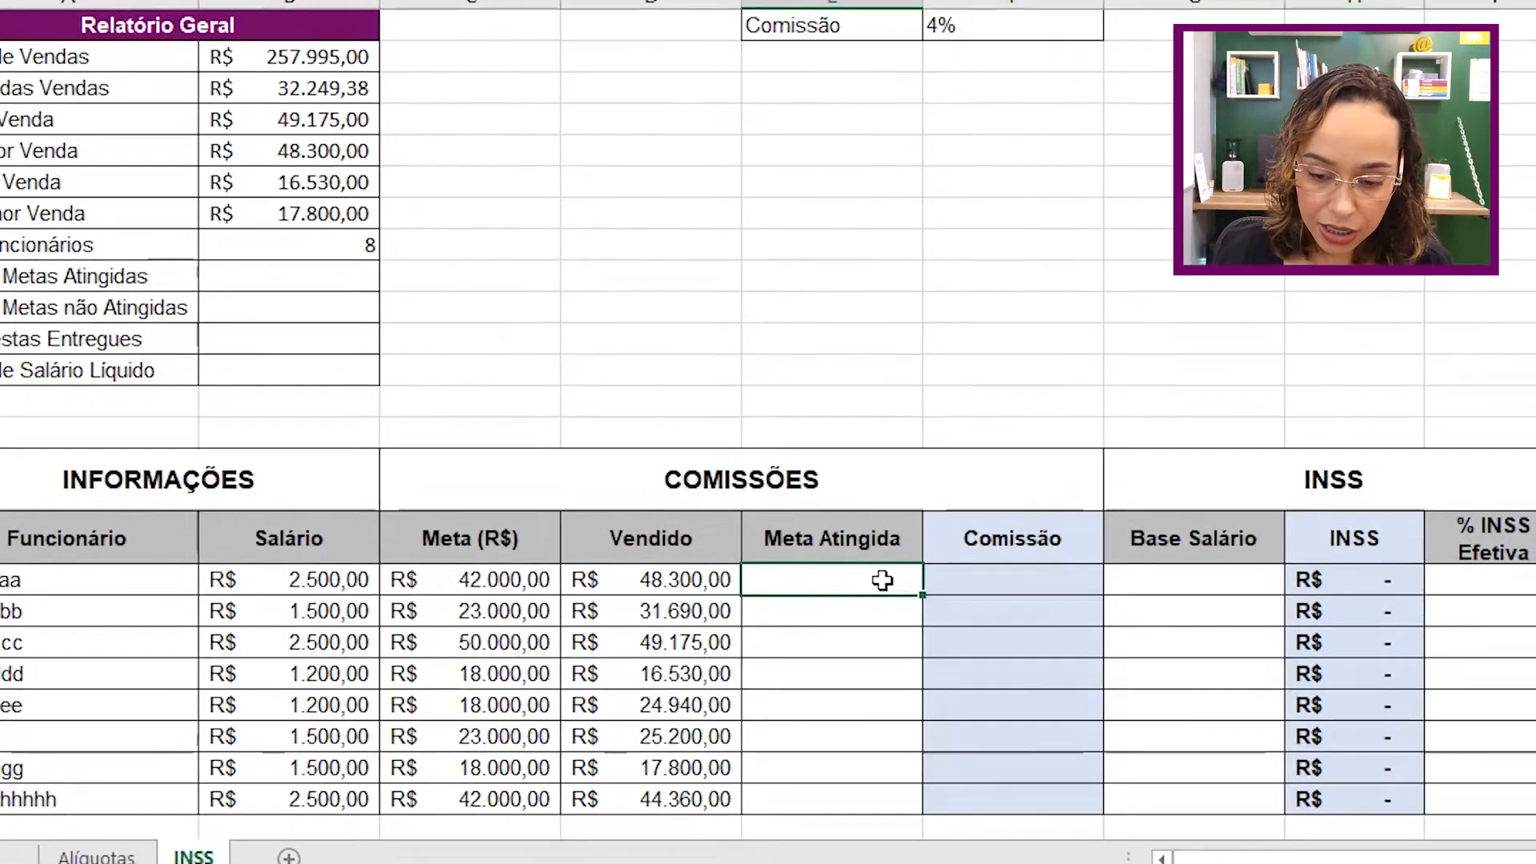
text(=)
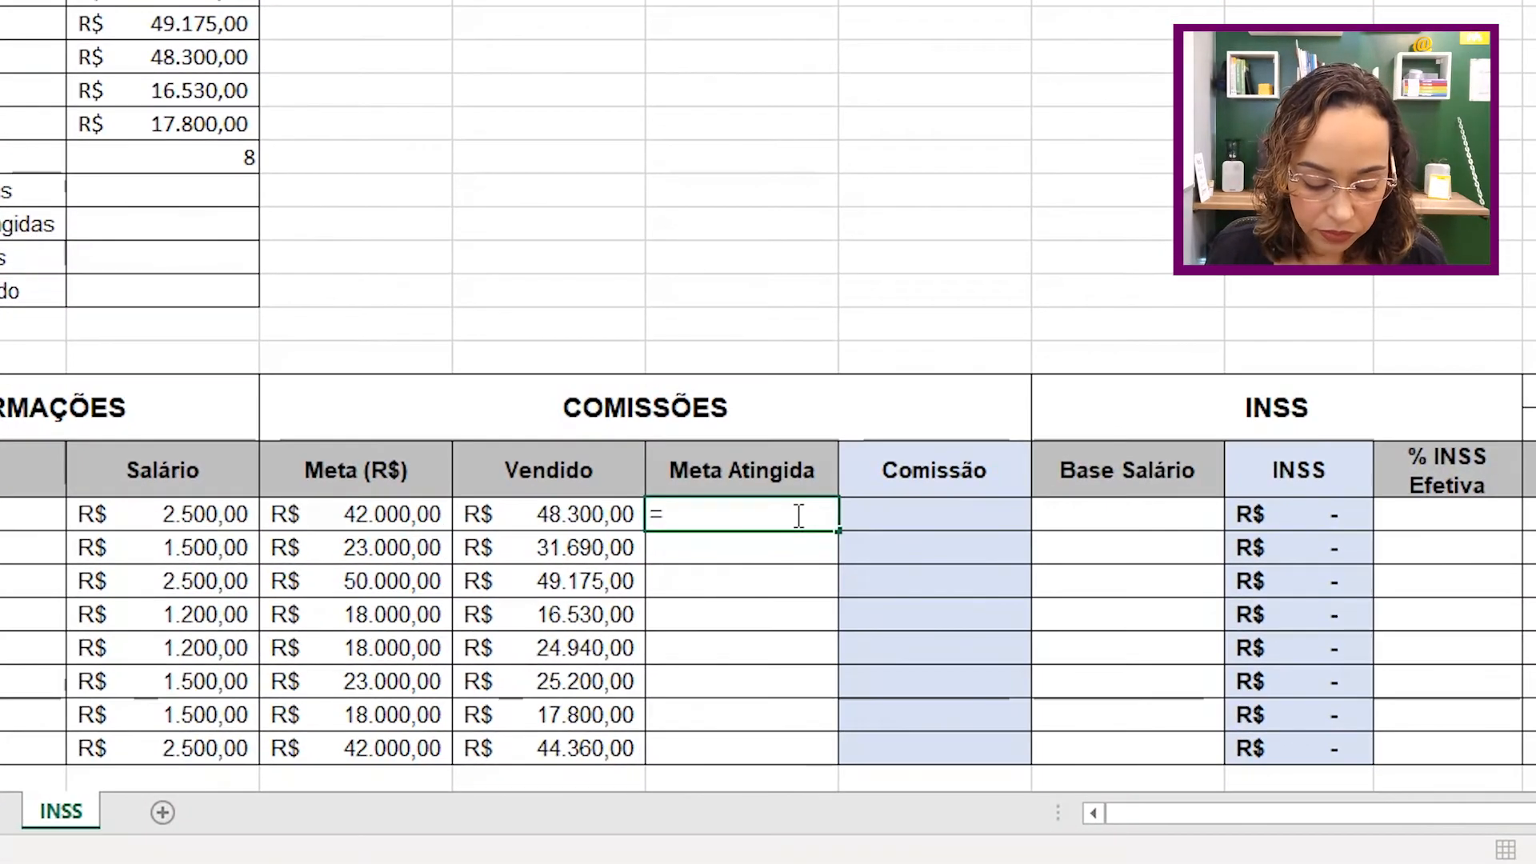
text(se()
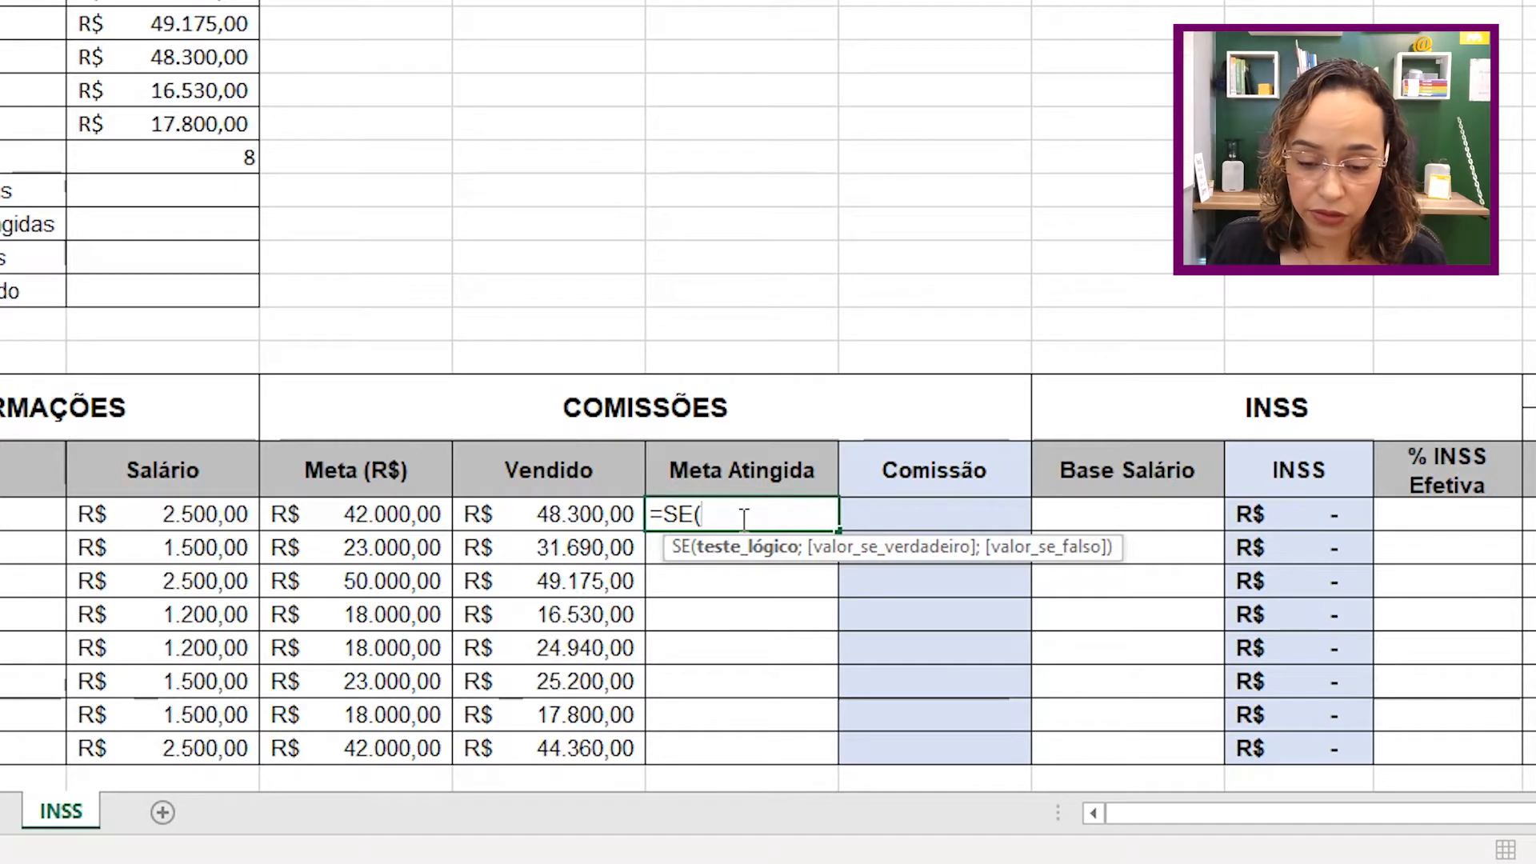
click(547, 516)
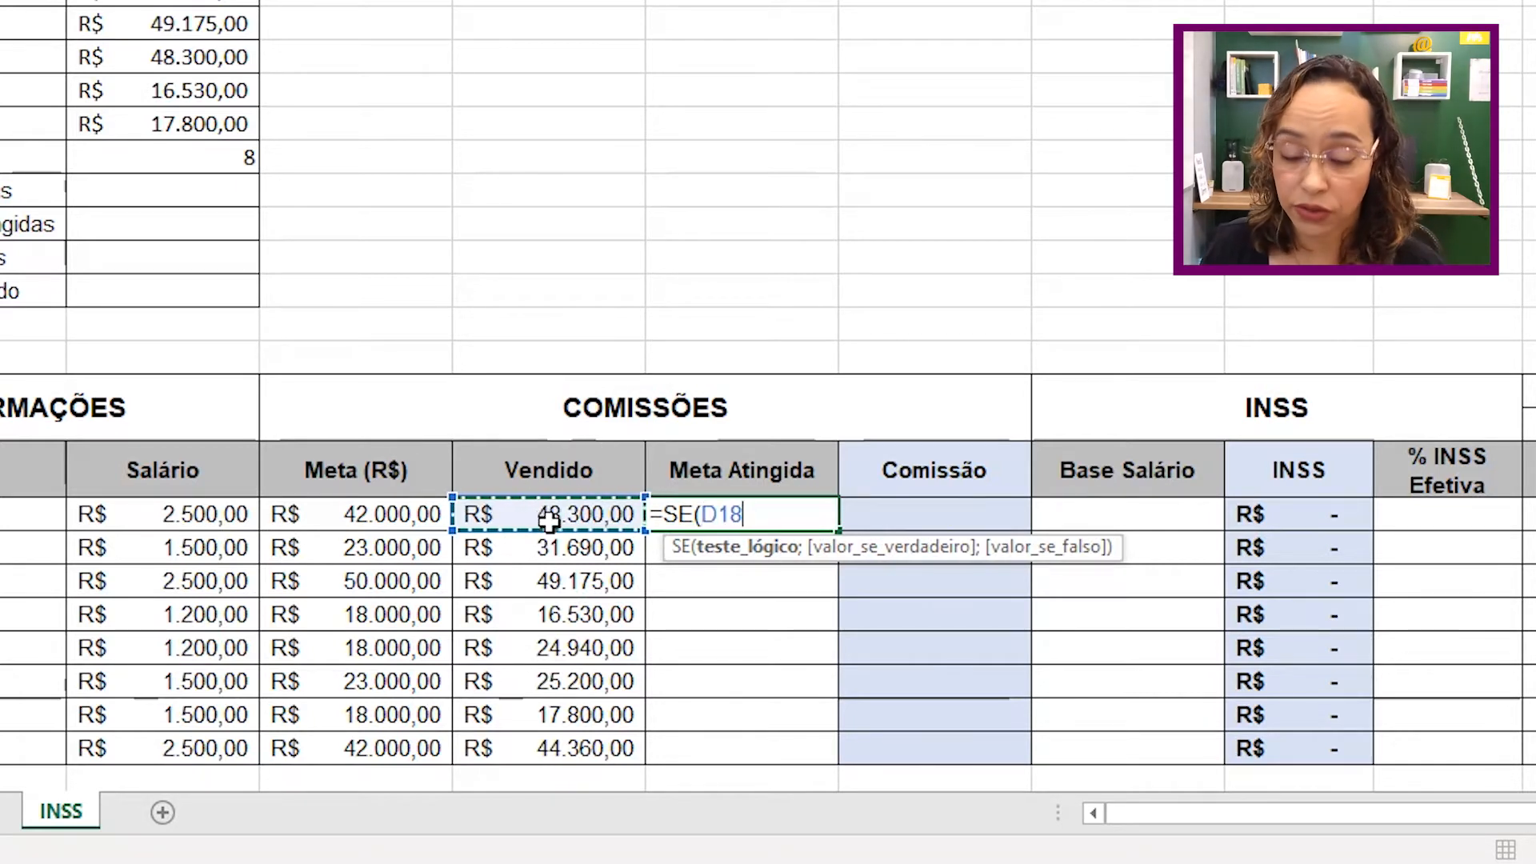
text(>=)
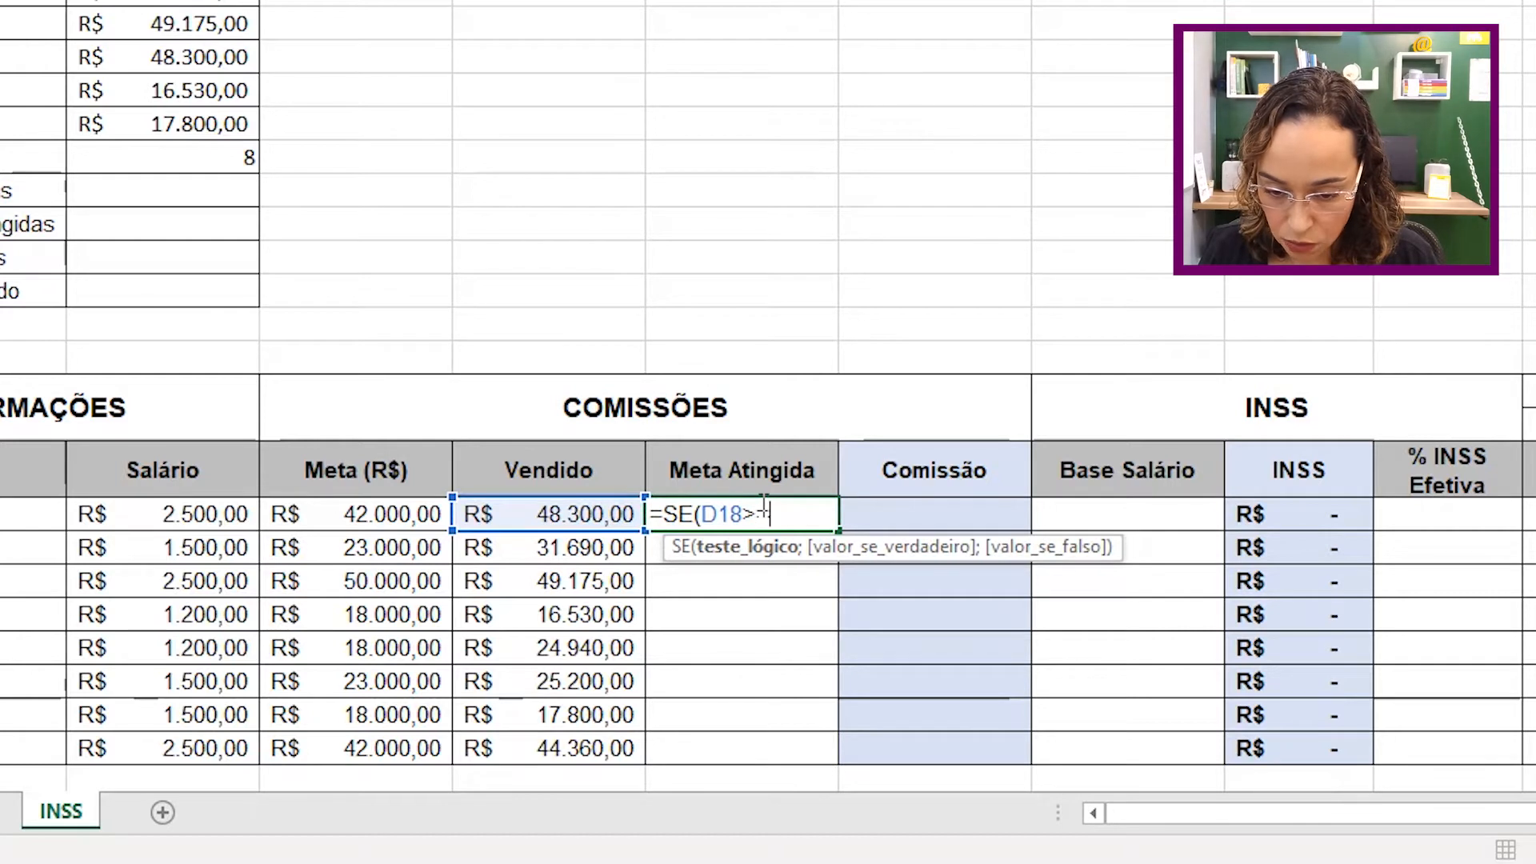
click(360, 516)
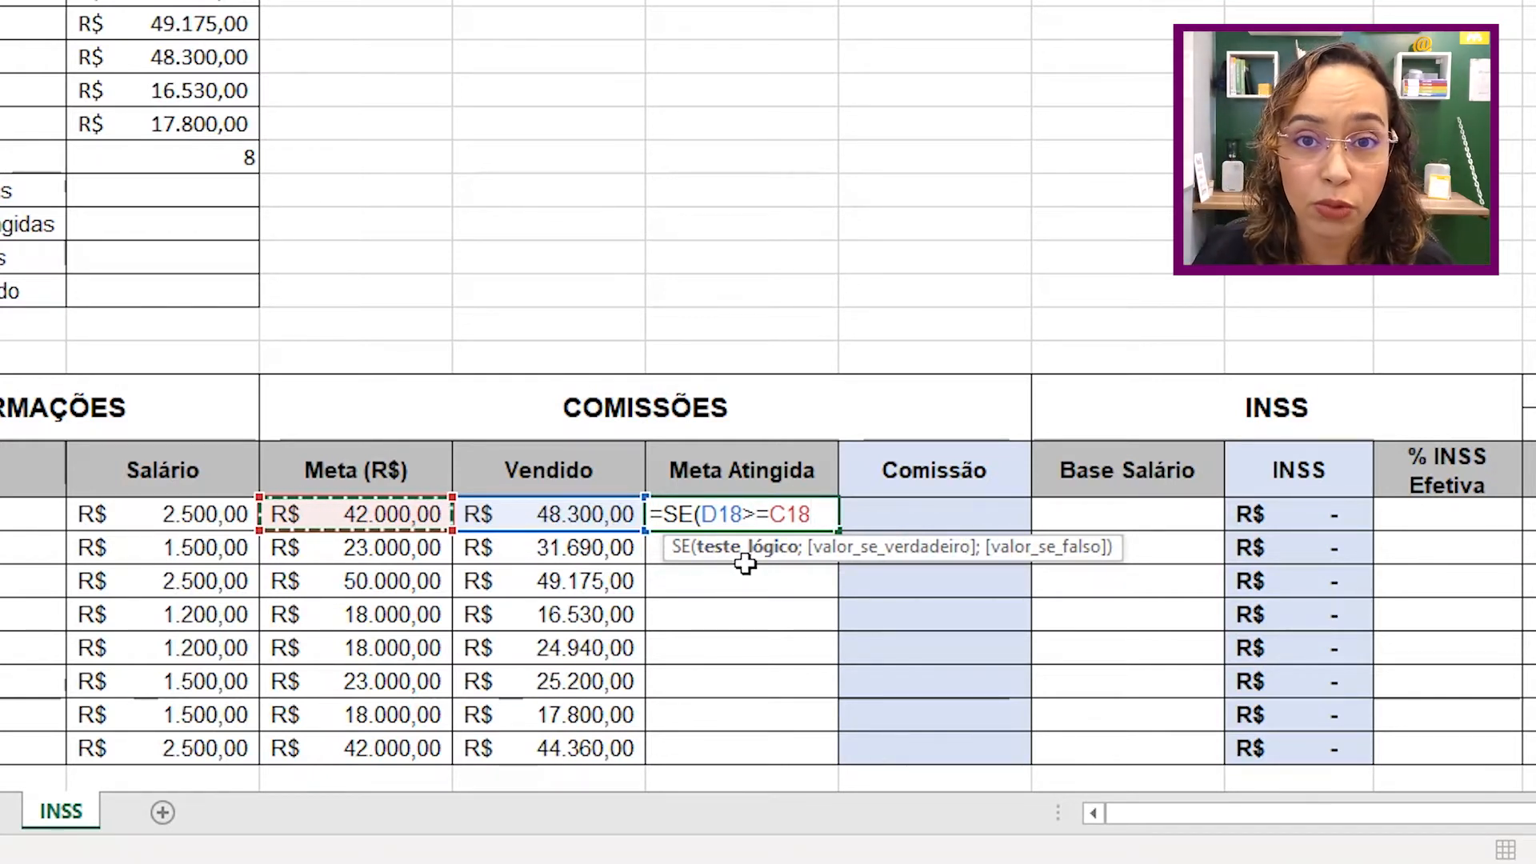
text(;)
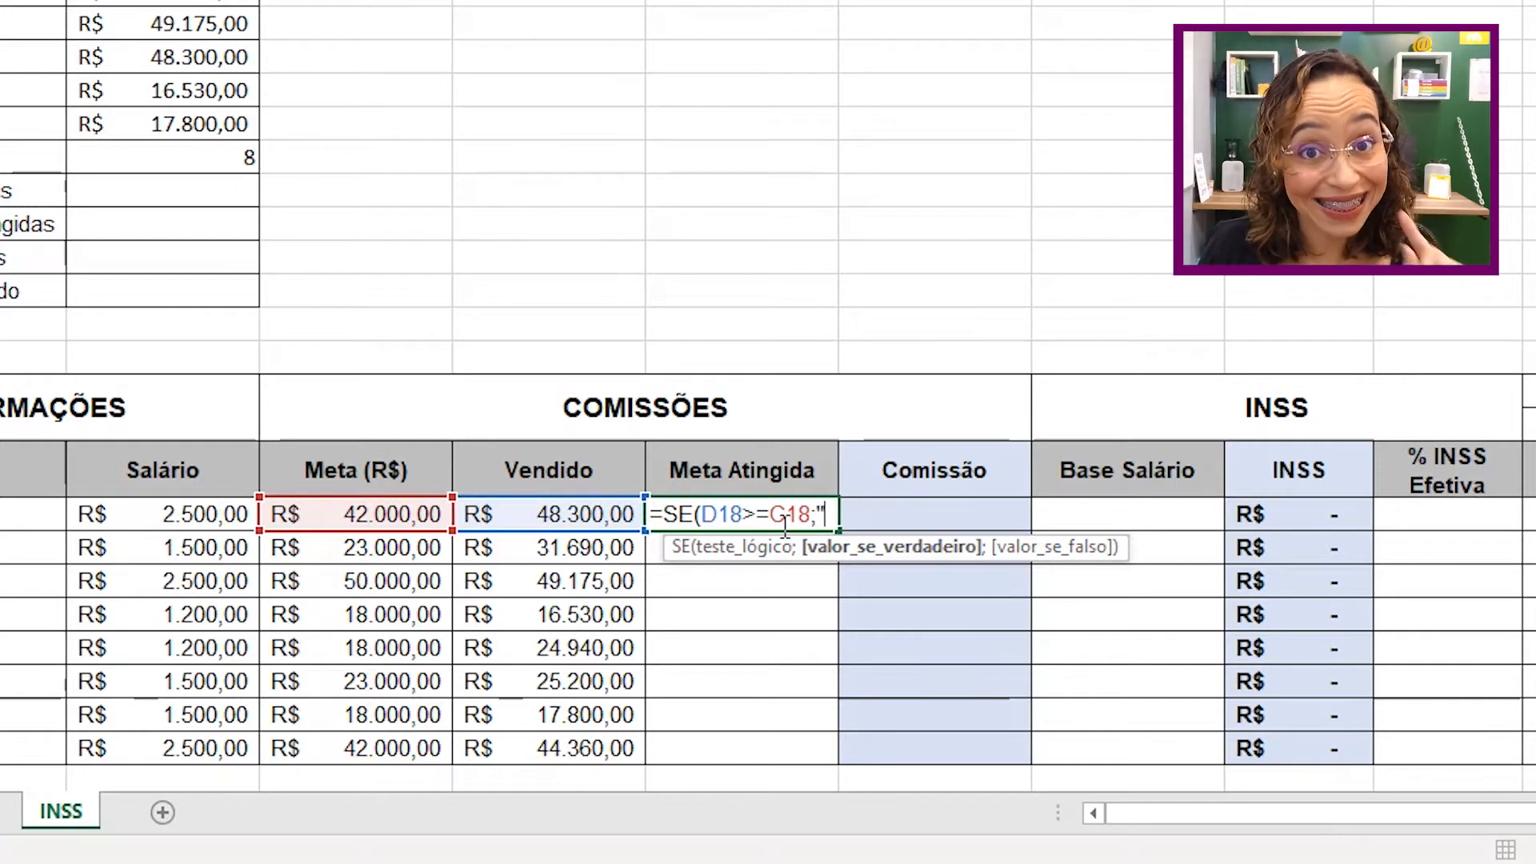
text(Sim")
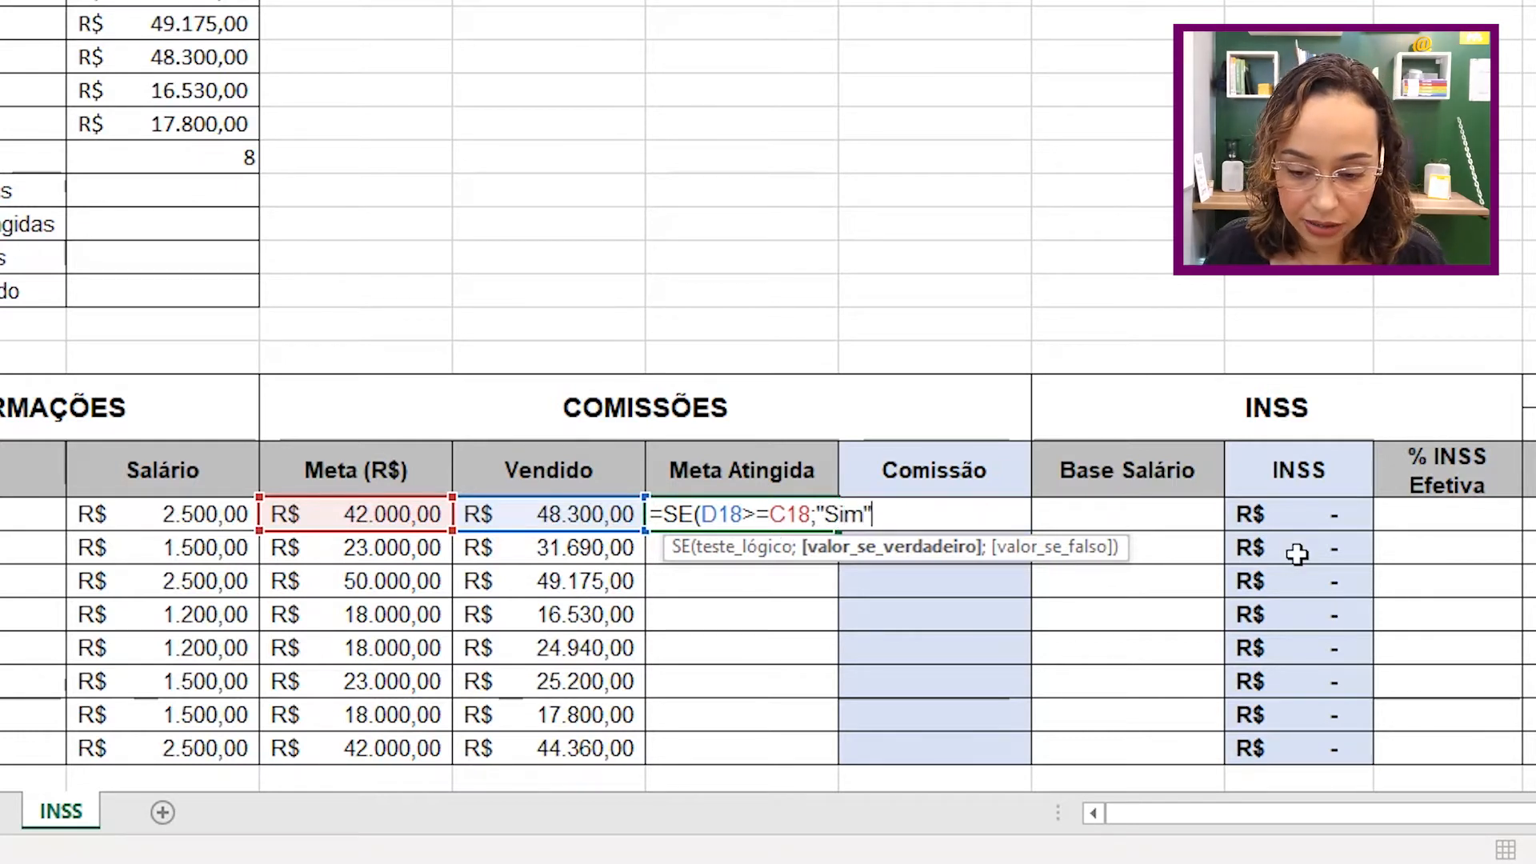
text(;)
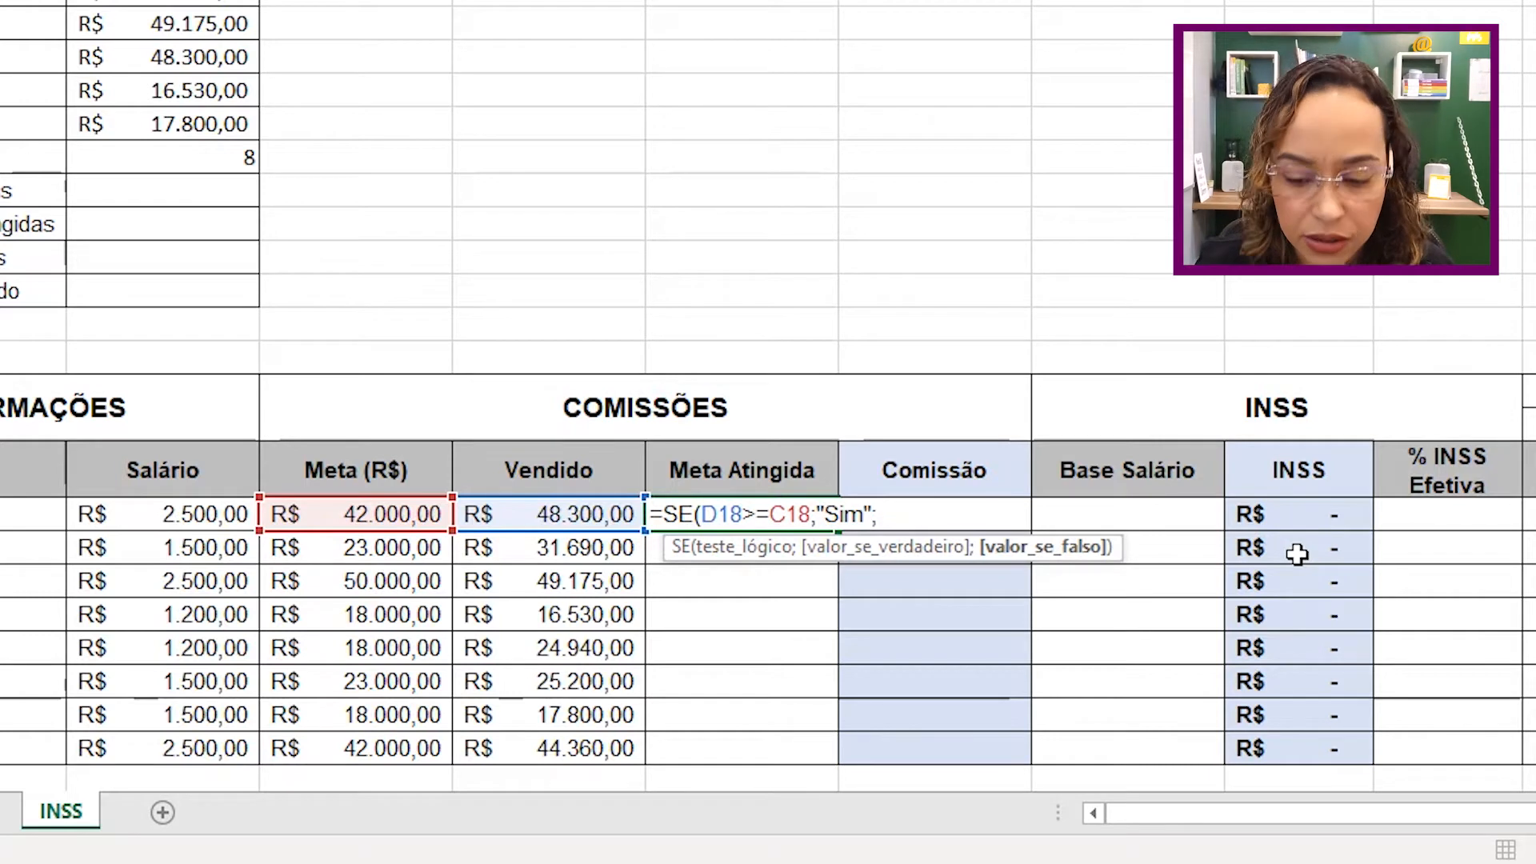
text("Não)
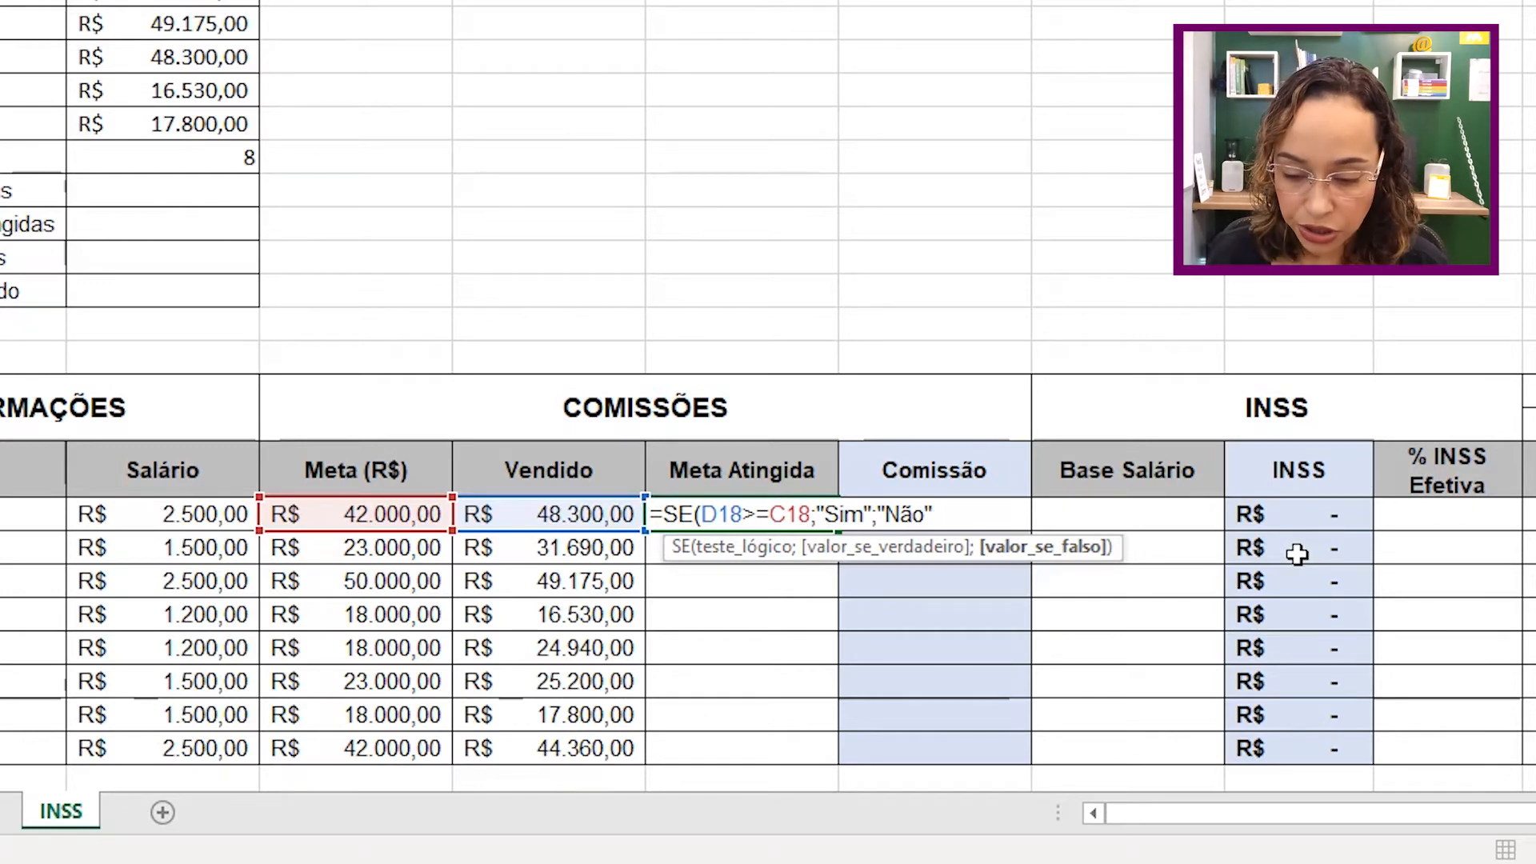
key(Return)
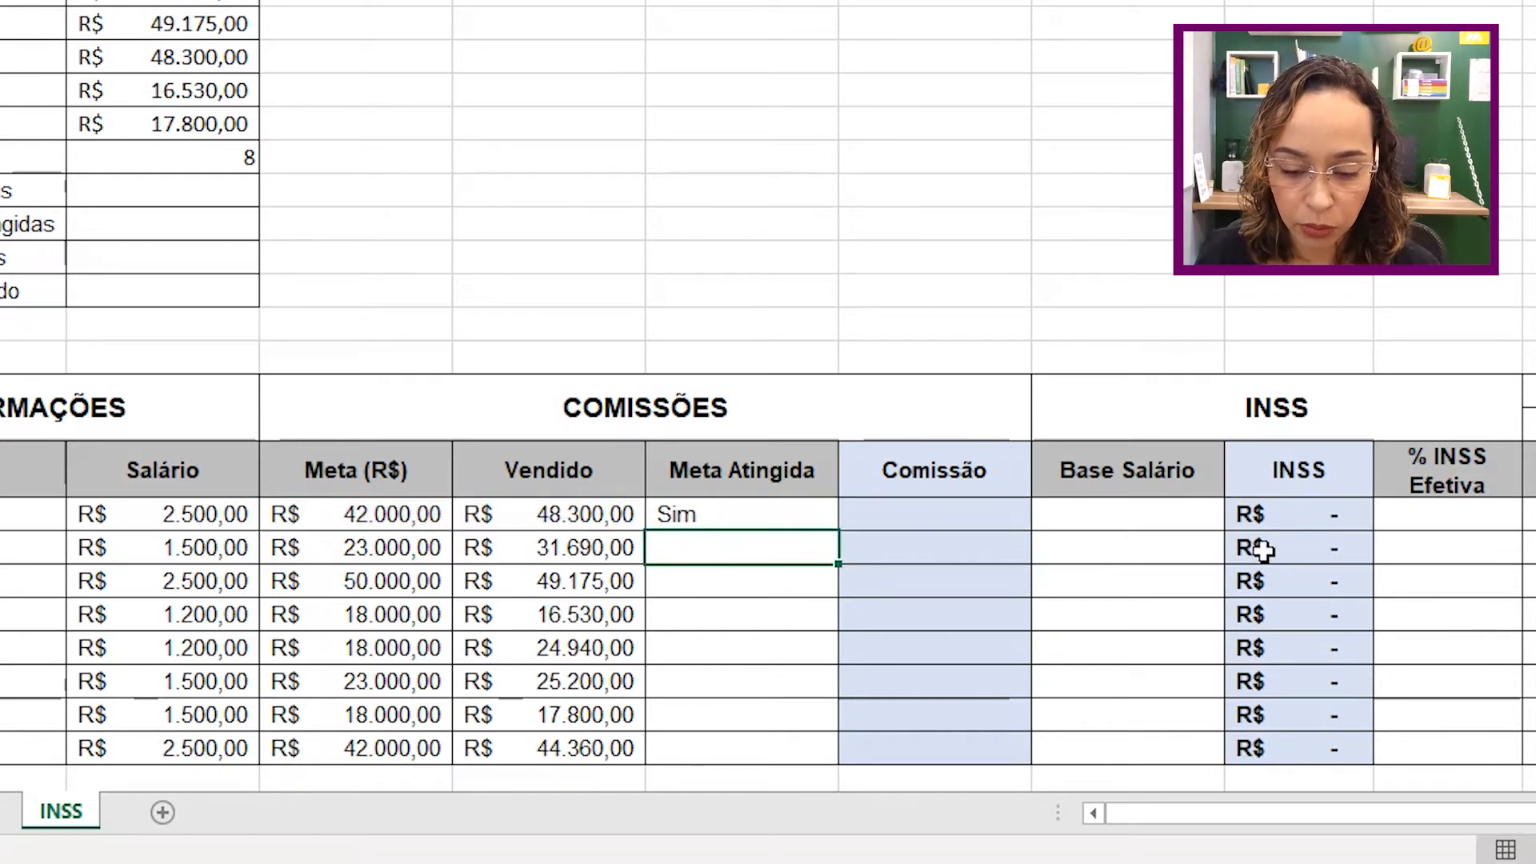
Fill the Meta Atingida formula from E18 down to E25 and check the results for the employees.
click(795, 514)
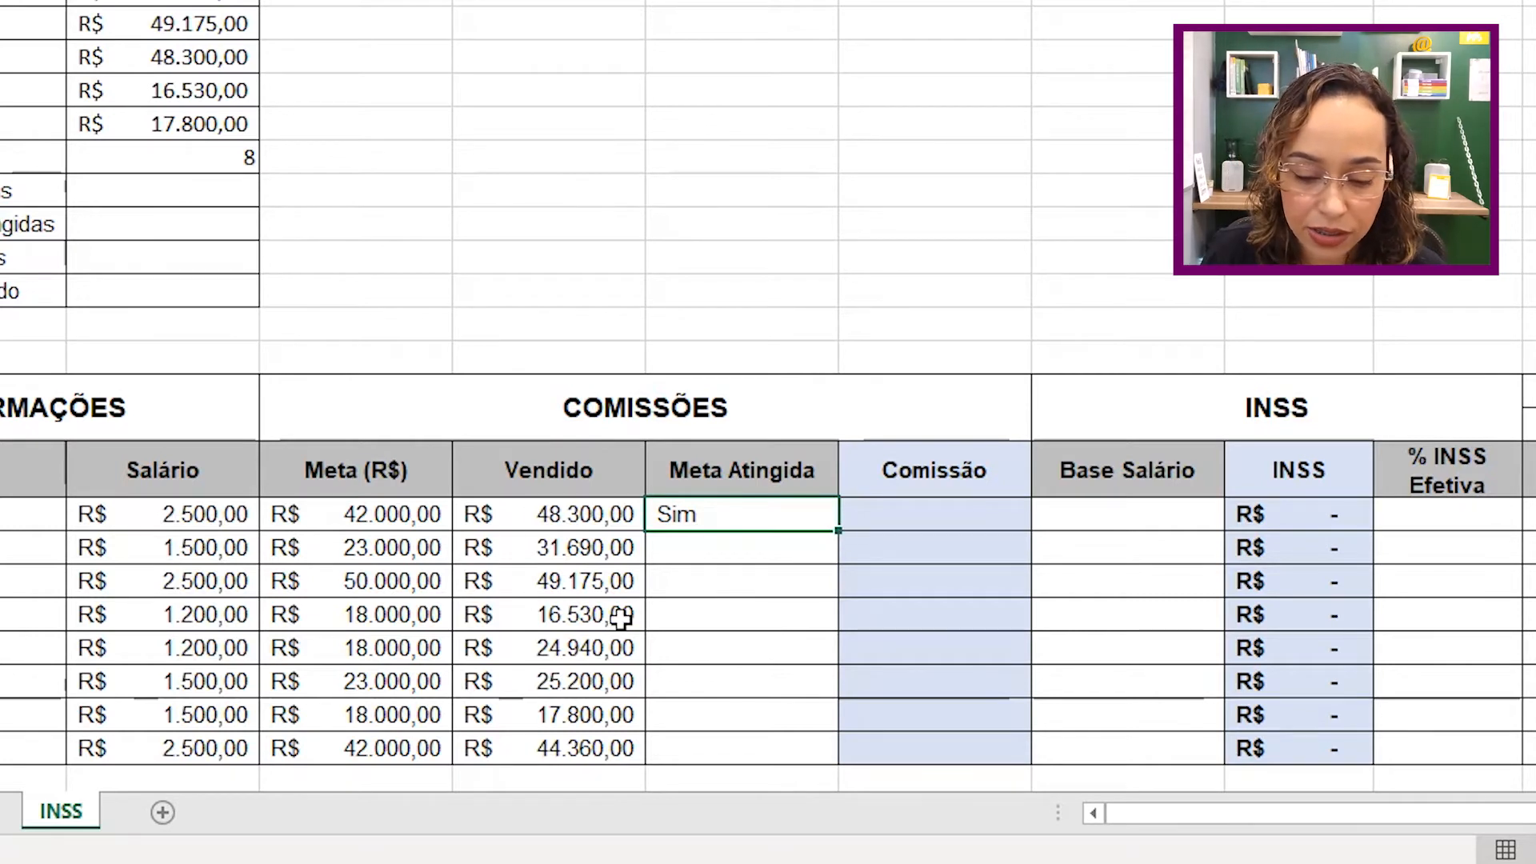
double_click(838, 530)
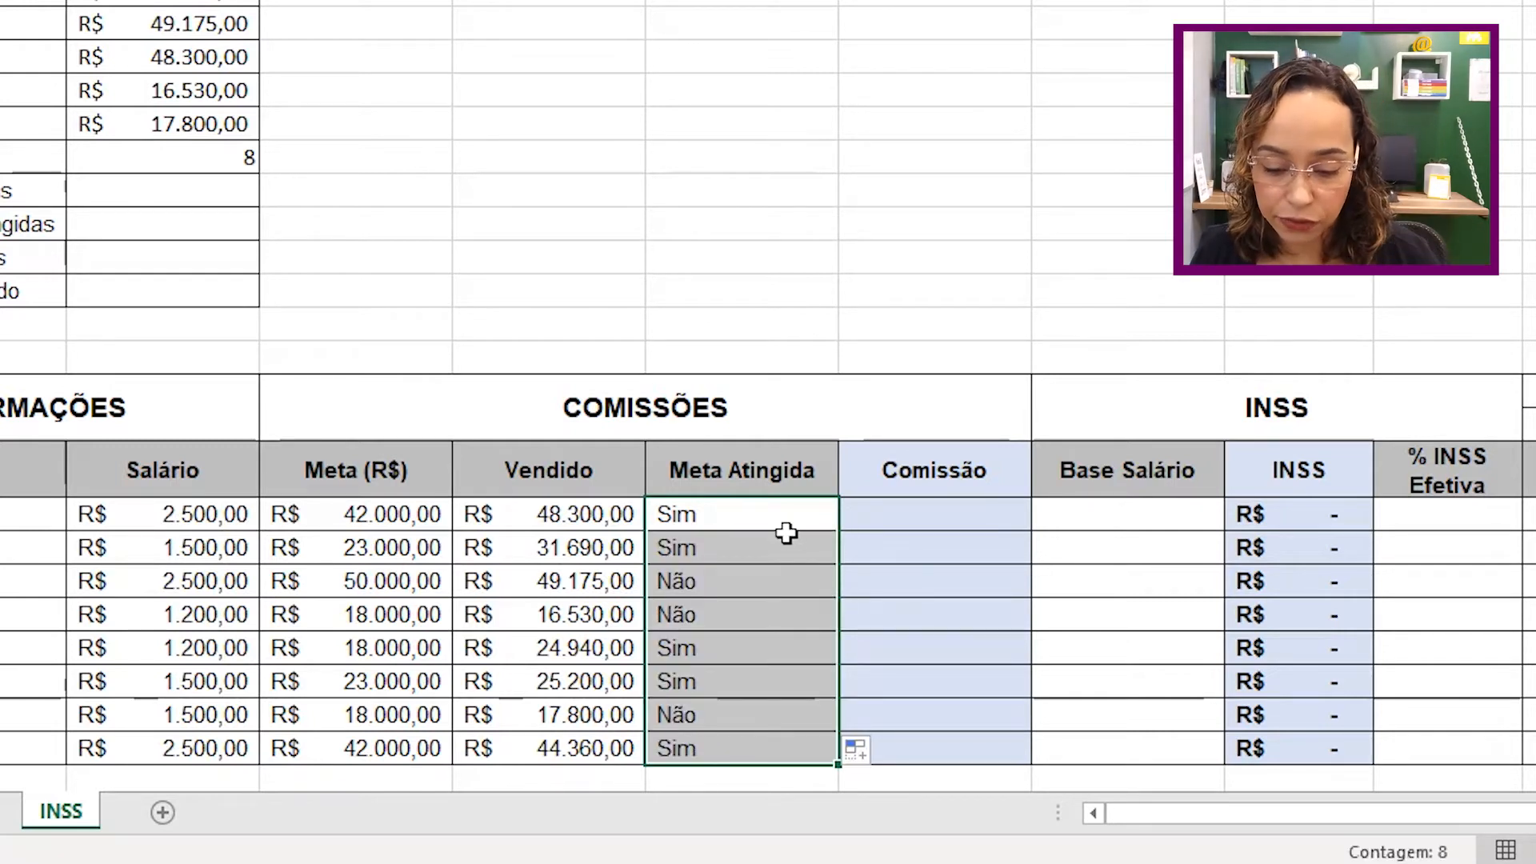
click(689, 548)
click(685, 582)
click(688, 614)
click(689, 646)
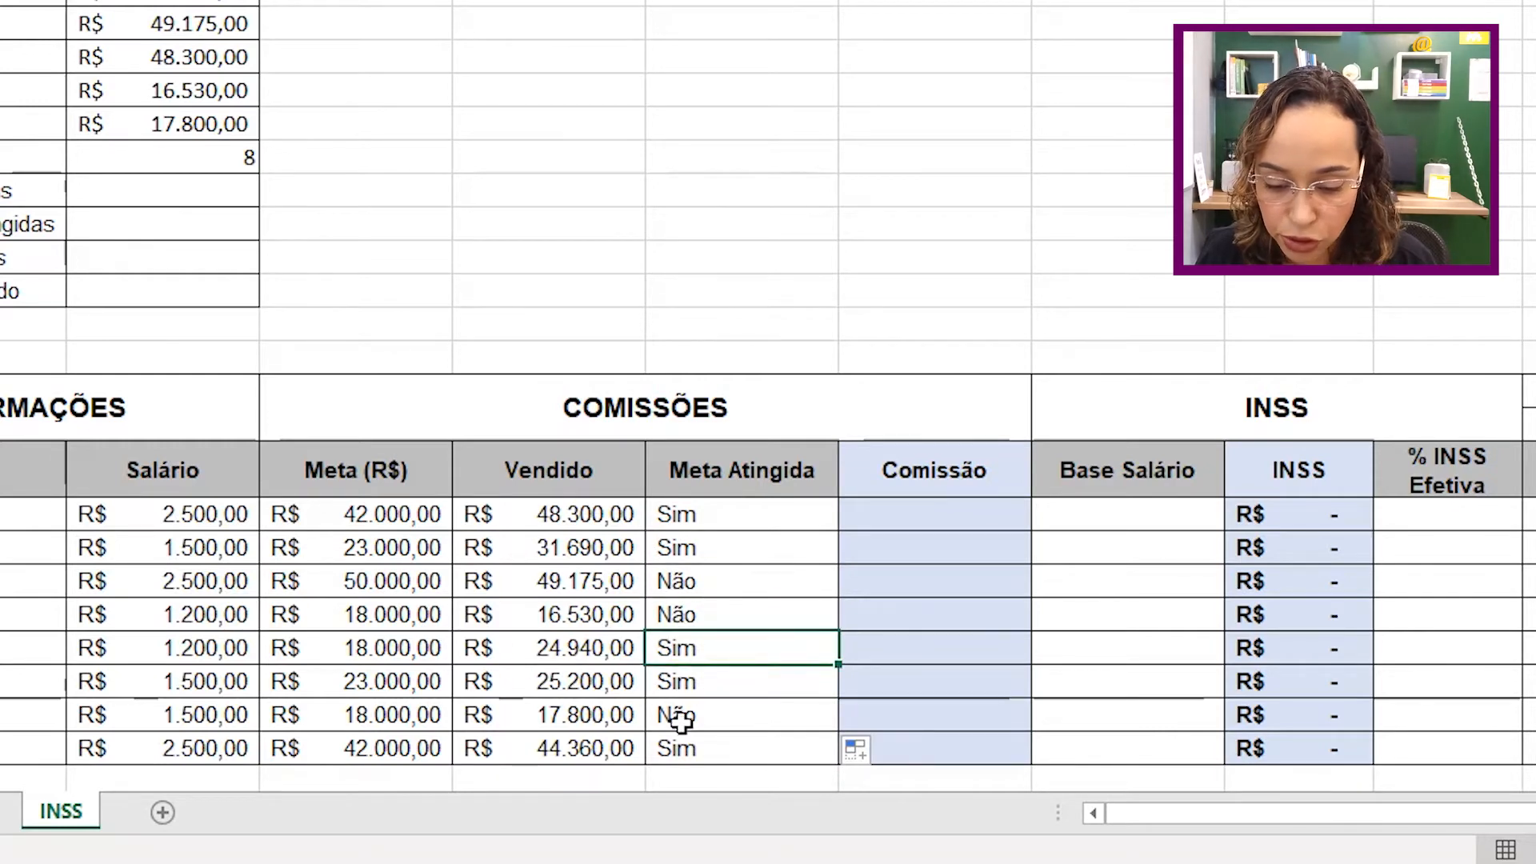
click(780, 512)
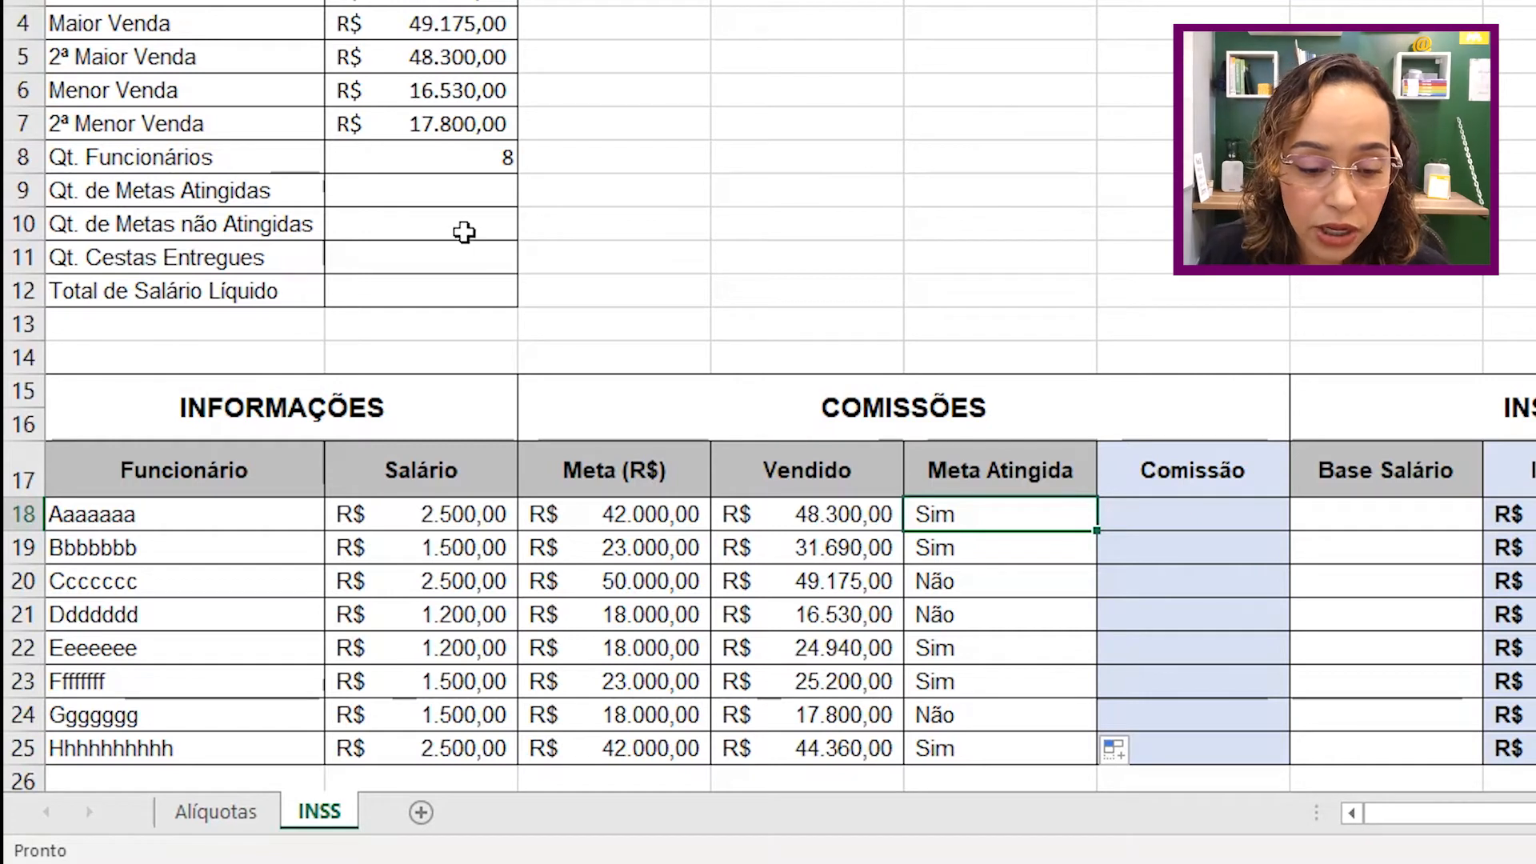
Calculate Qt. de Metas Atingidas in B9 with a CONT.SE formula over E18:E25 using the criterion "Sim".
click(460, 190)
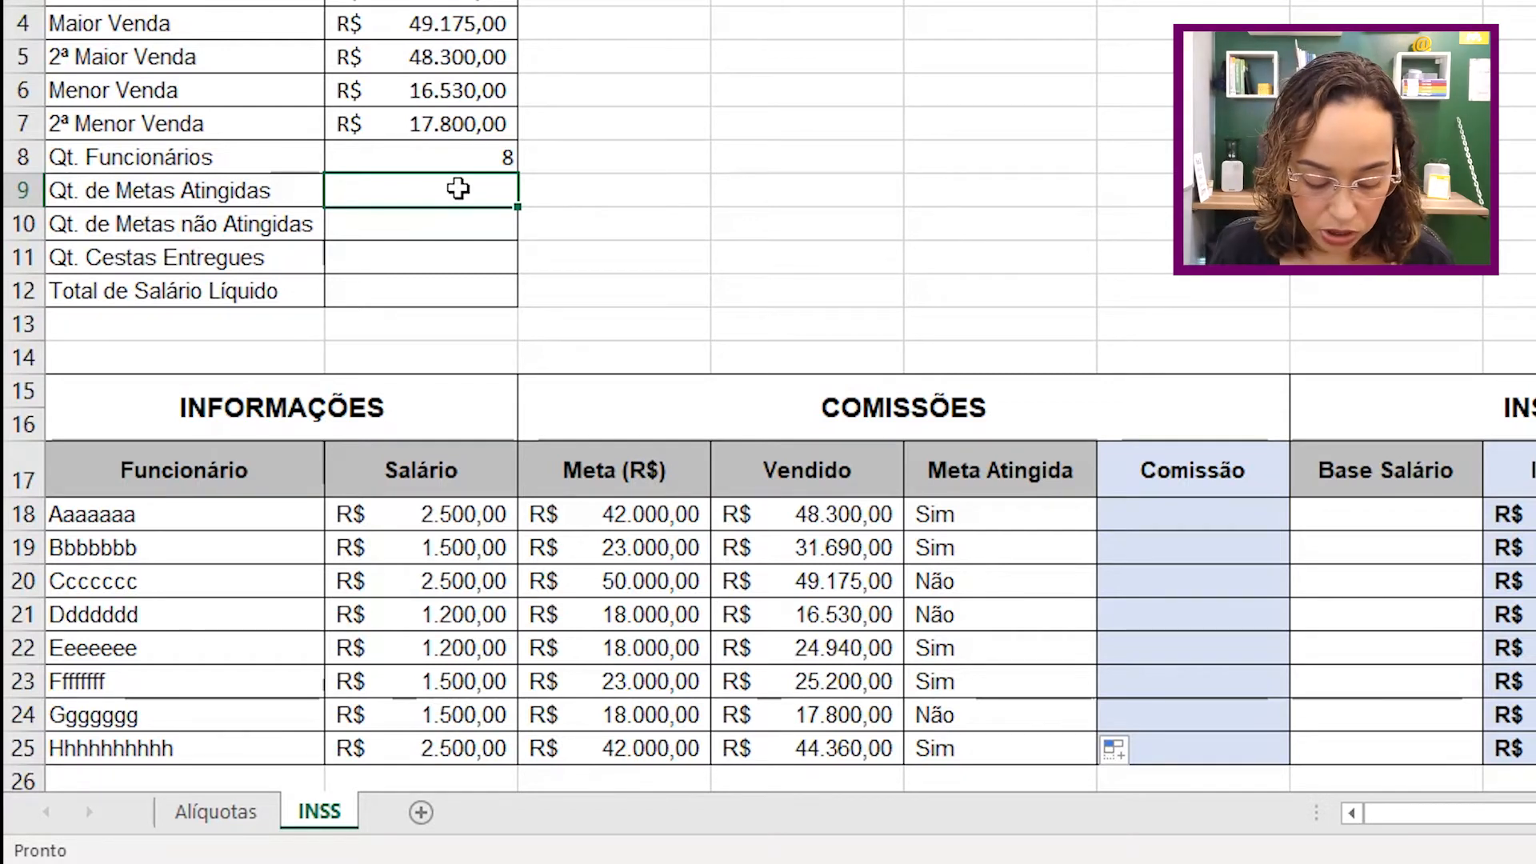
text(=cont.)
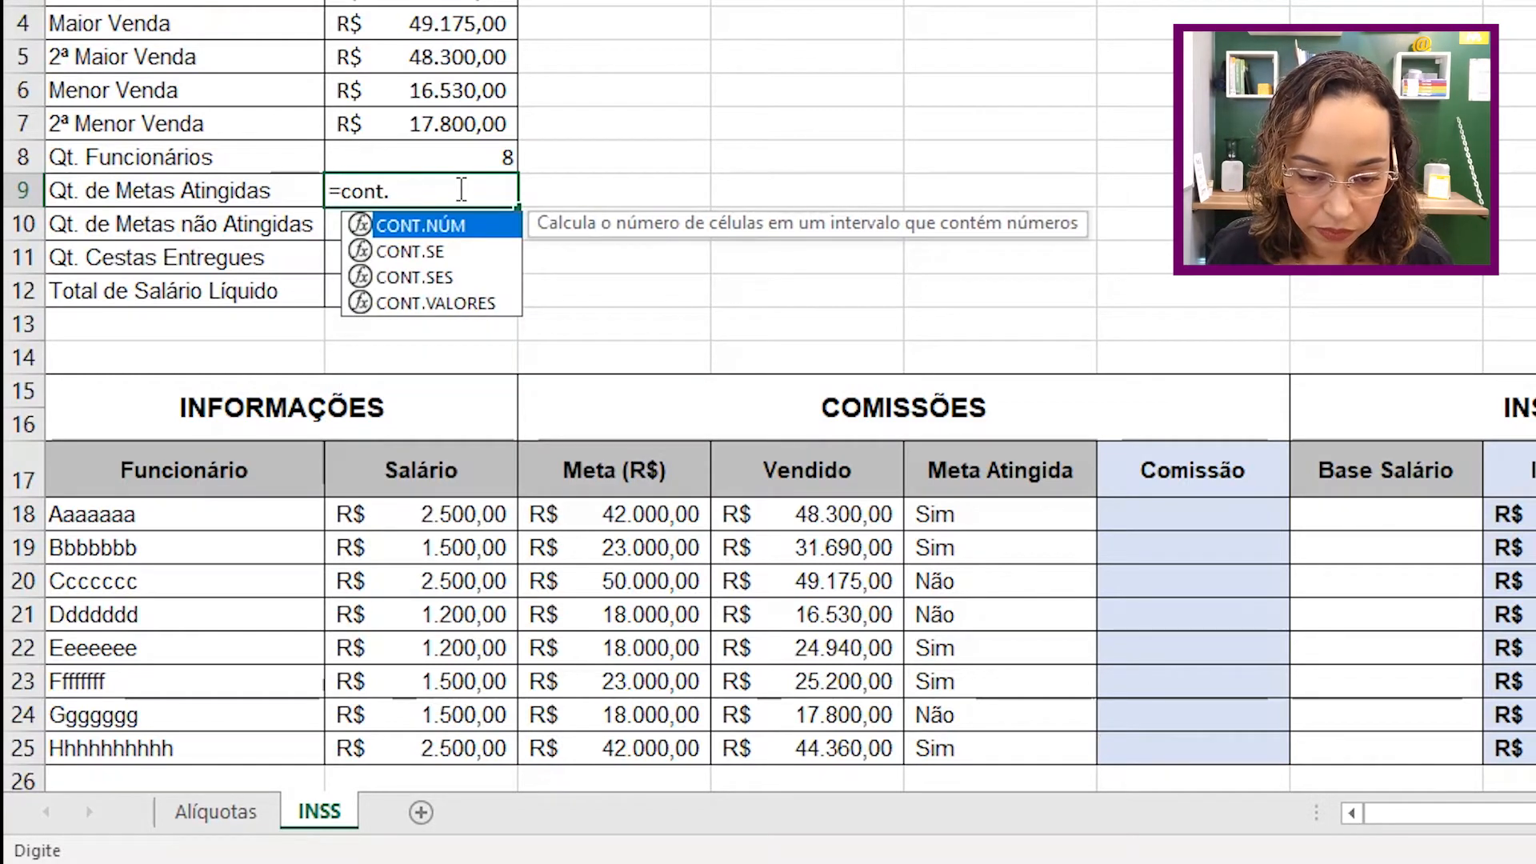
key(Down)
key(Tab)
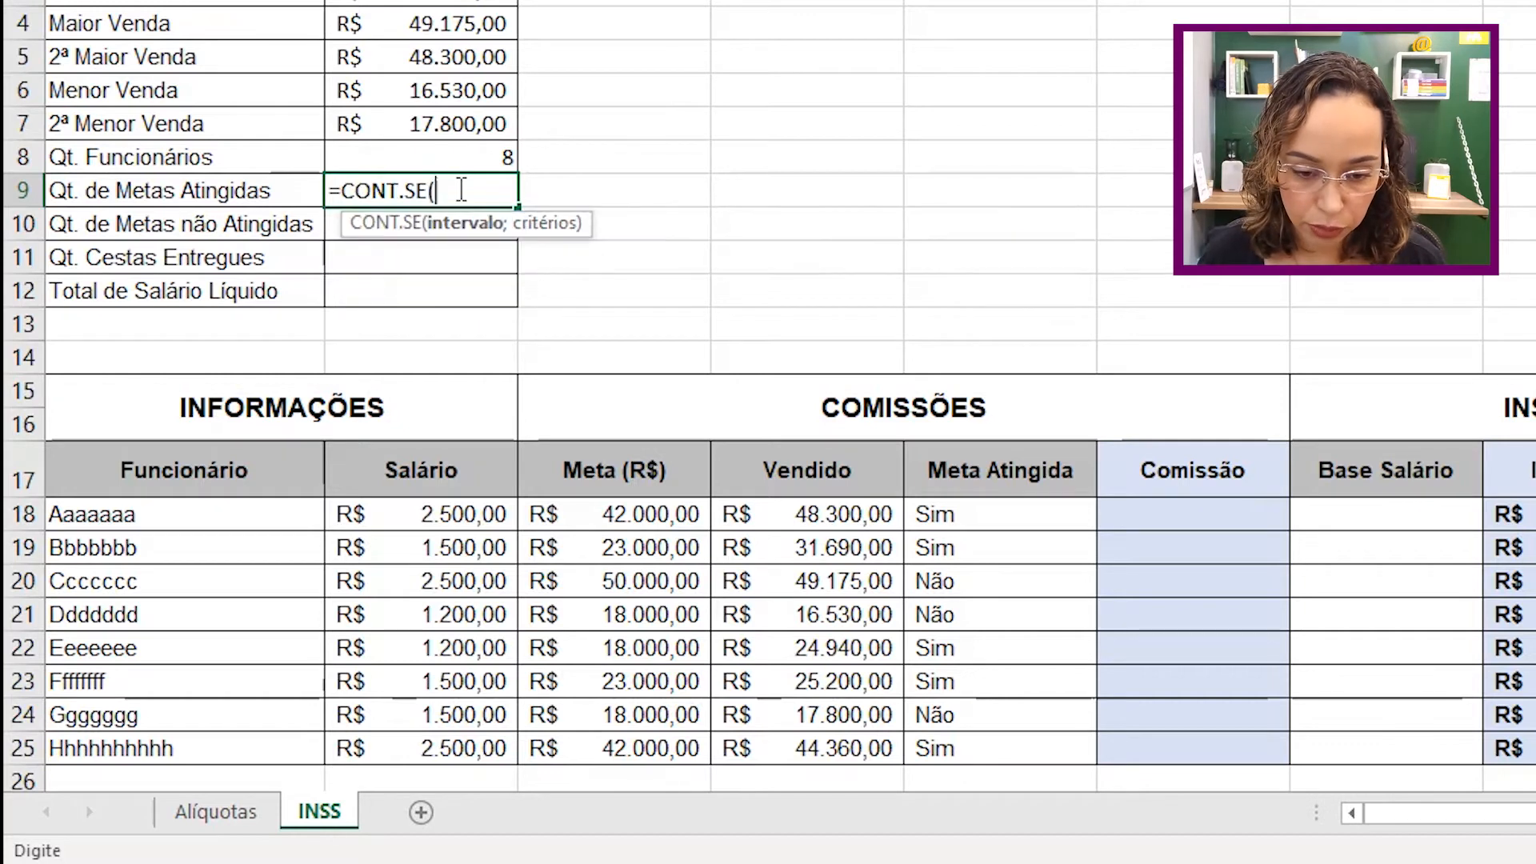
click(1016, 519)
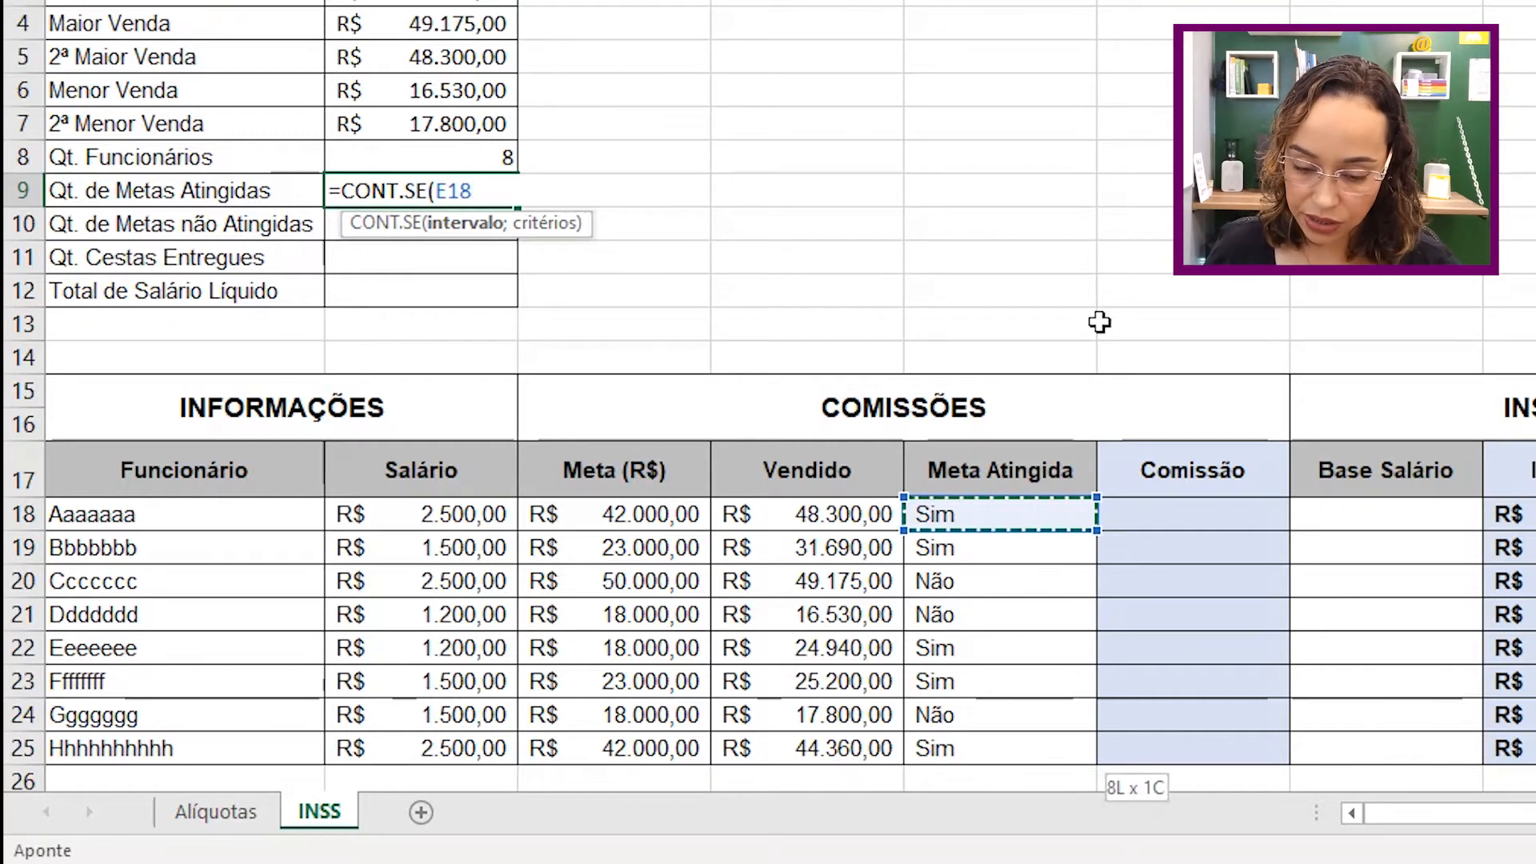
key(ctrl+shift+Down)
text(;)
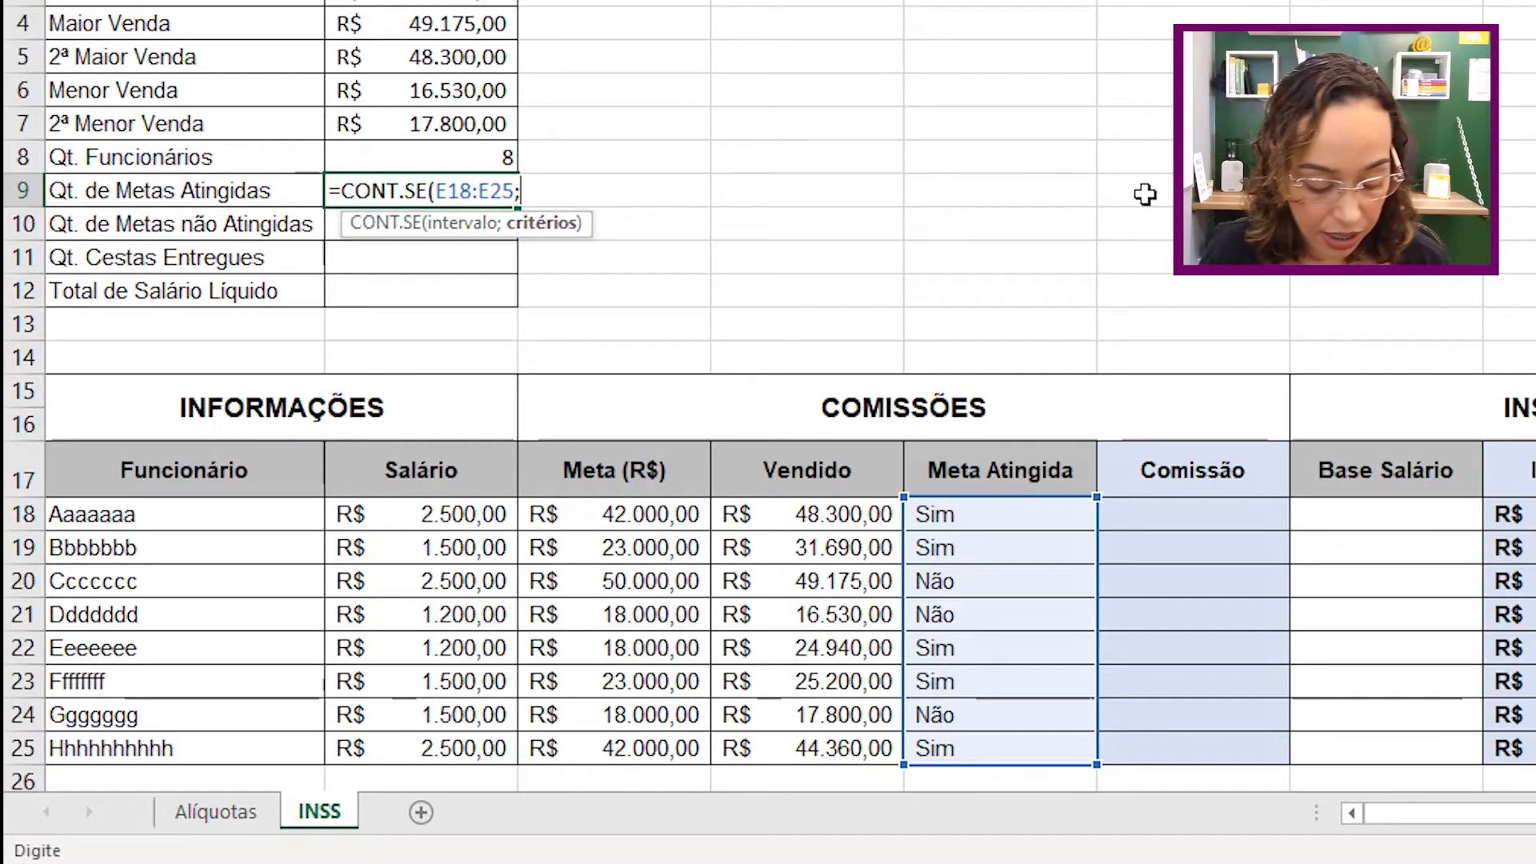
text(Sim")
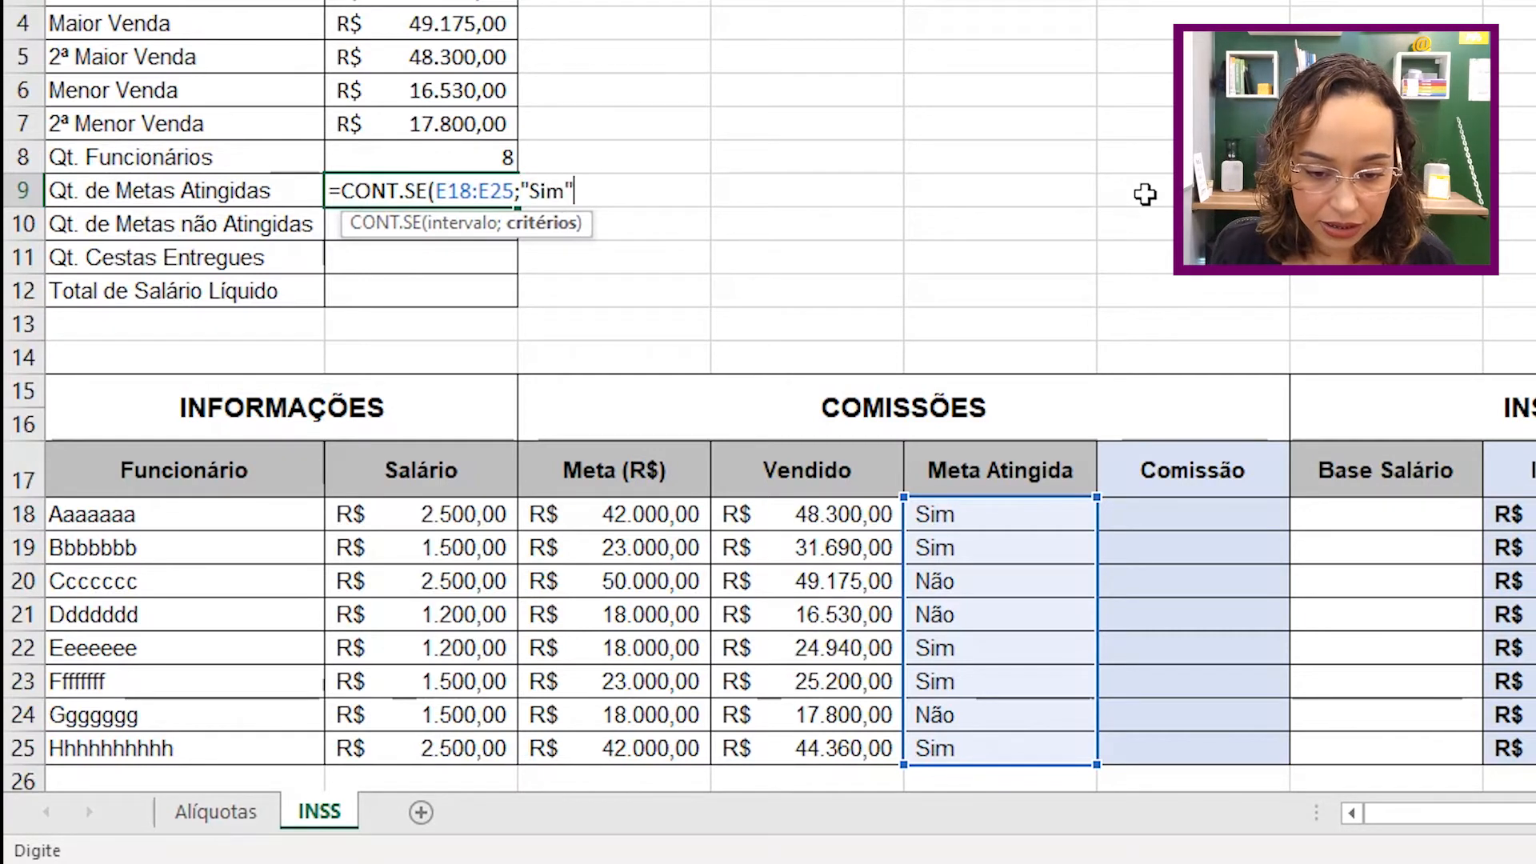
key(Return)
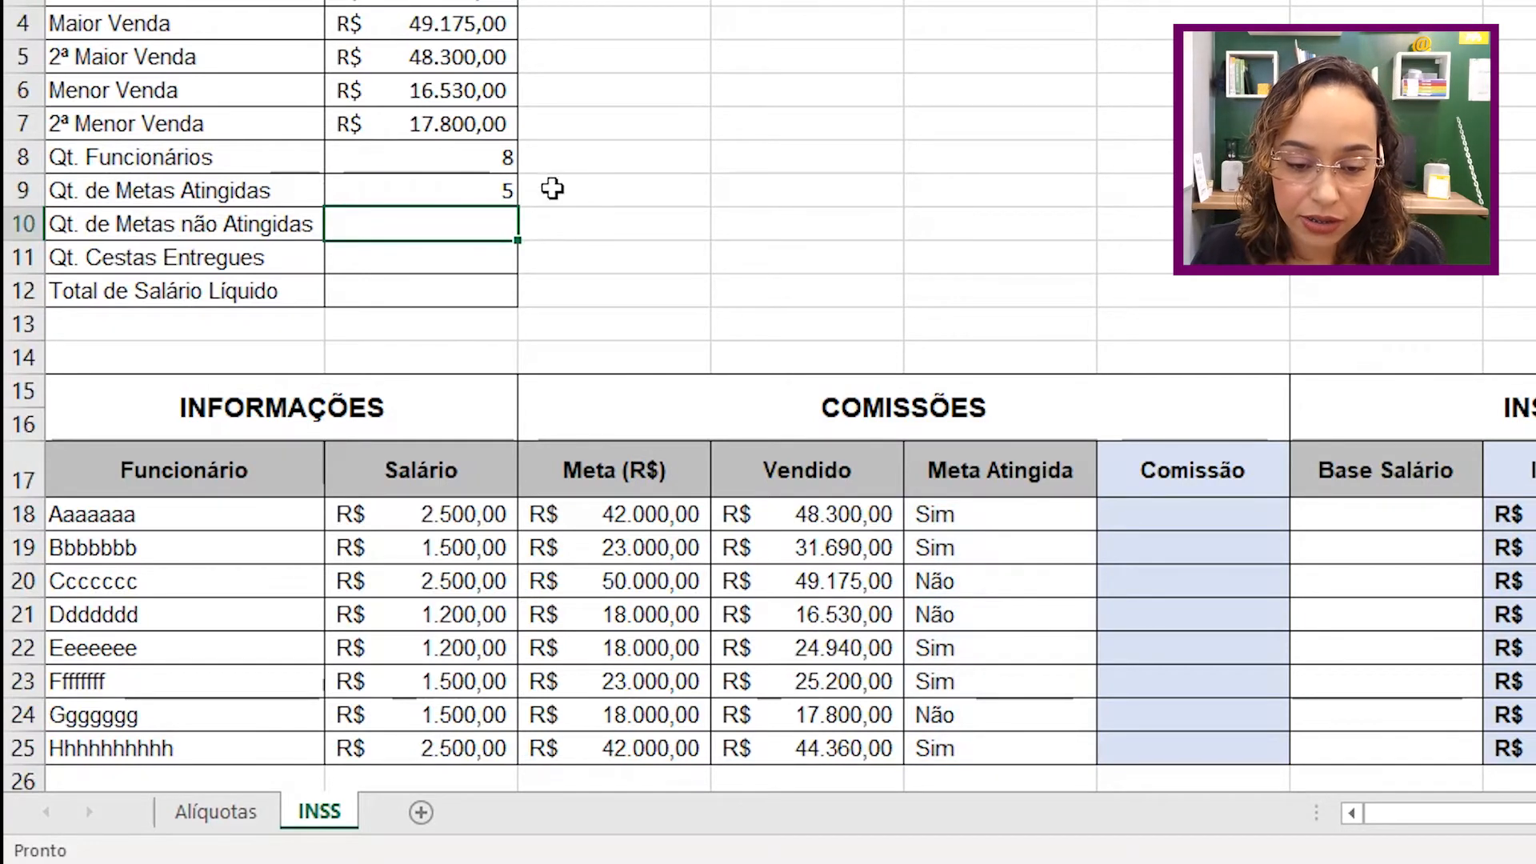
click(473, 191)
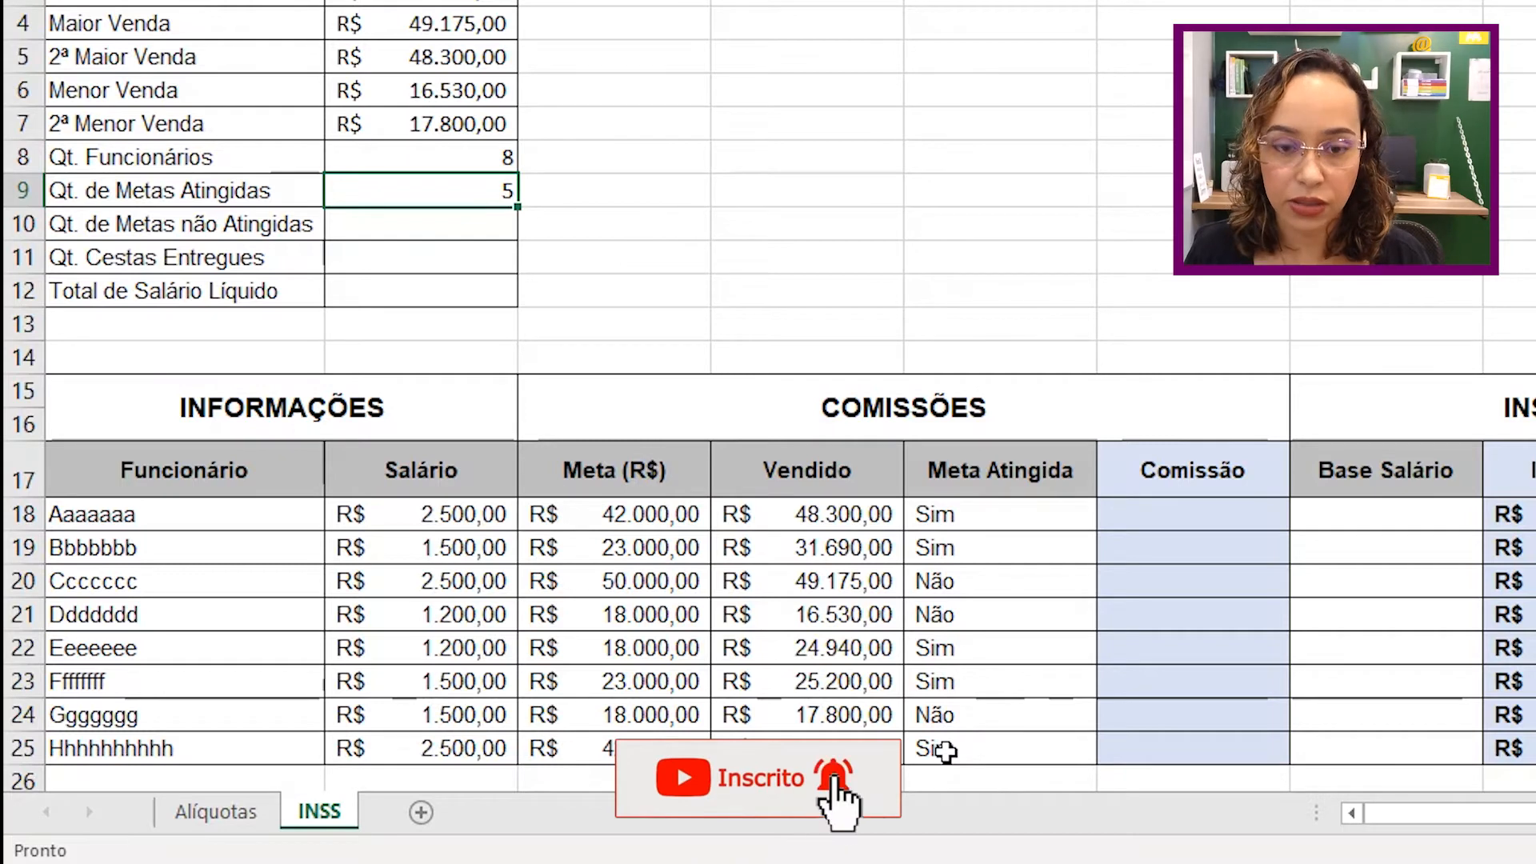
Calculate Qt. de Metas não Atingidas in B10 with a CONT.SE formula over E18:E25 using the criterion "Não".
click(451, 222)
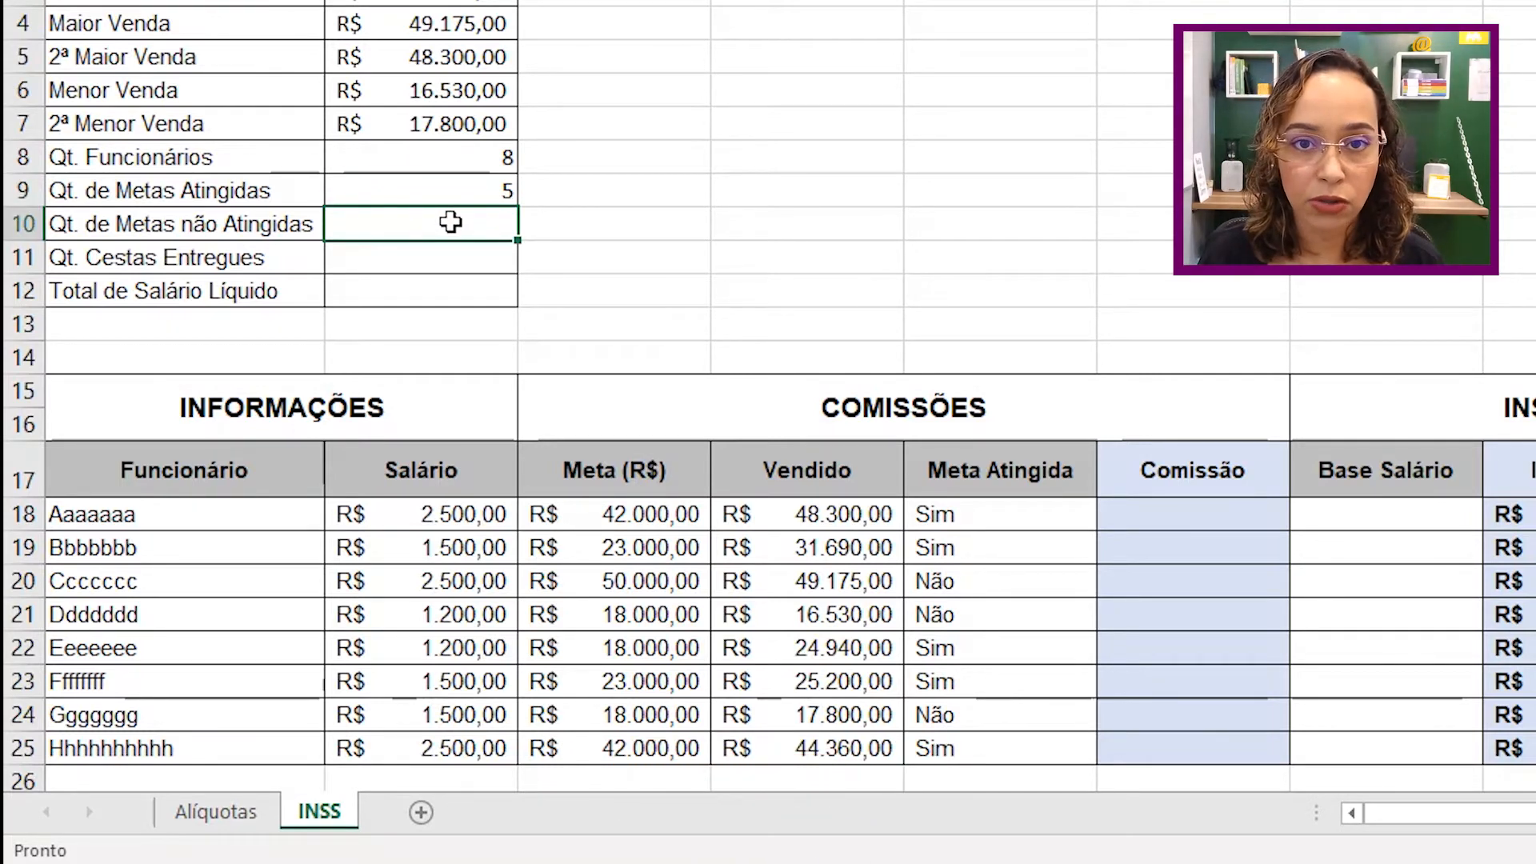
text(=)
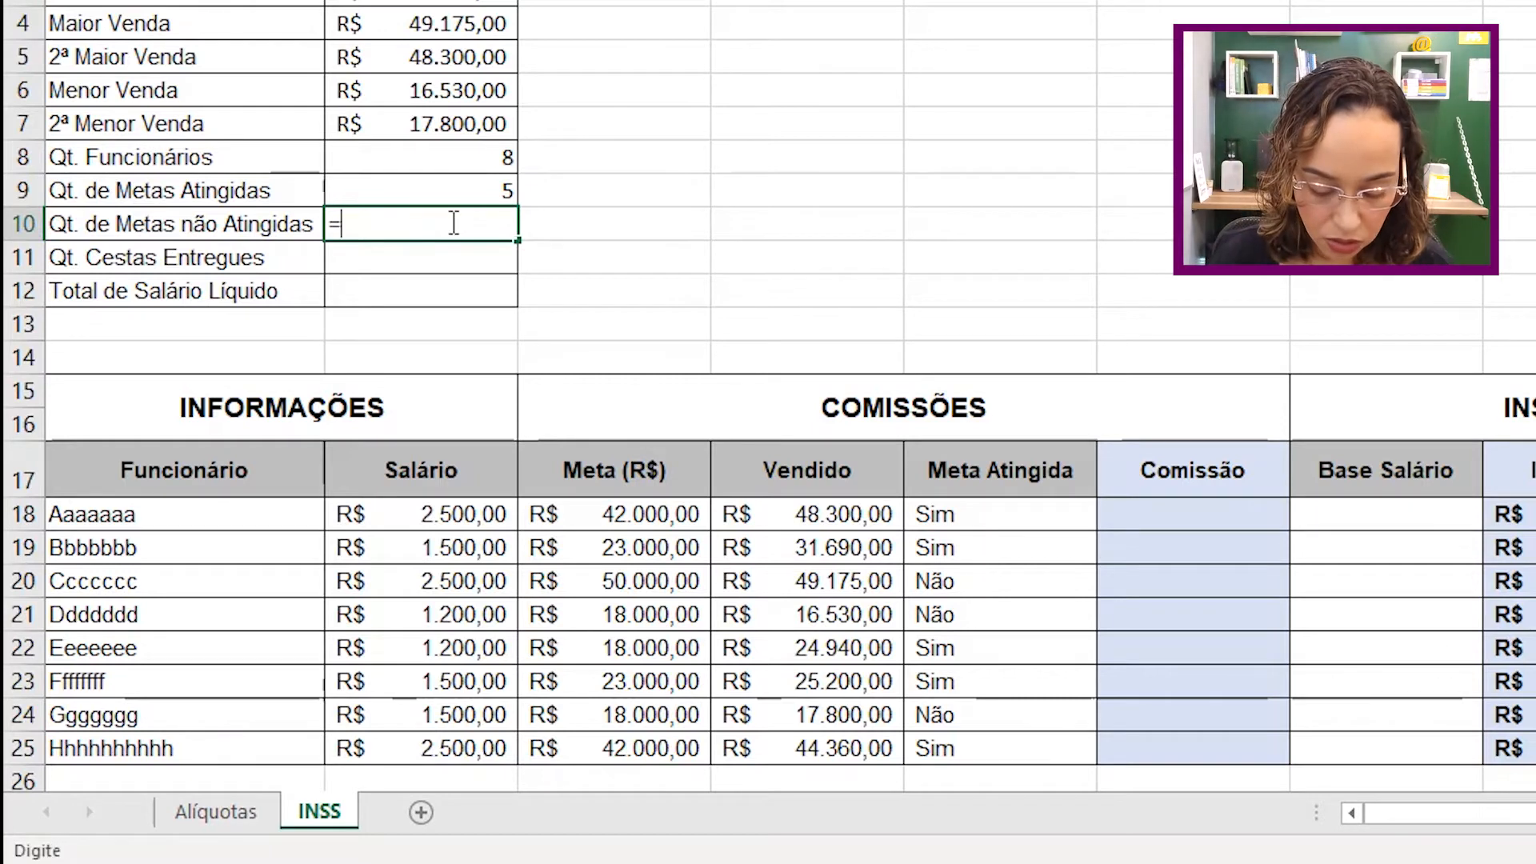
text(cont.)
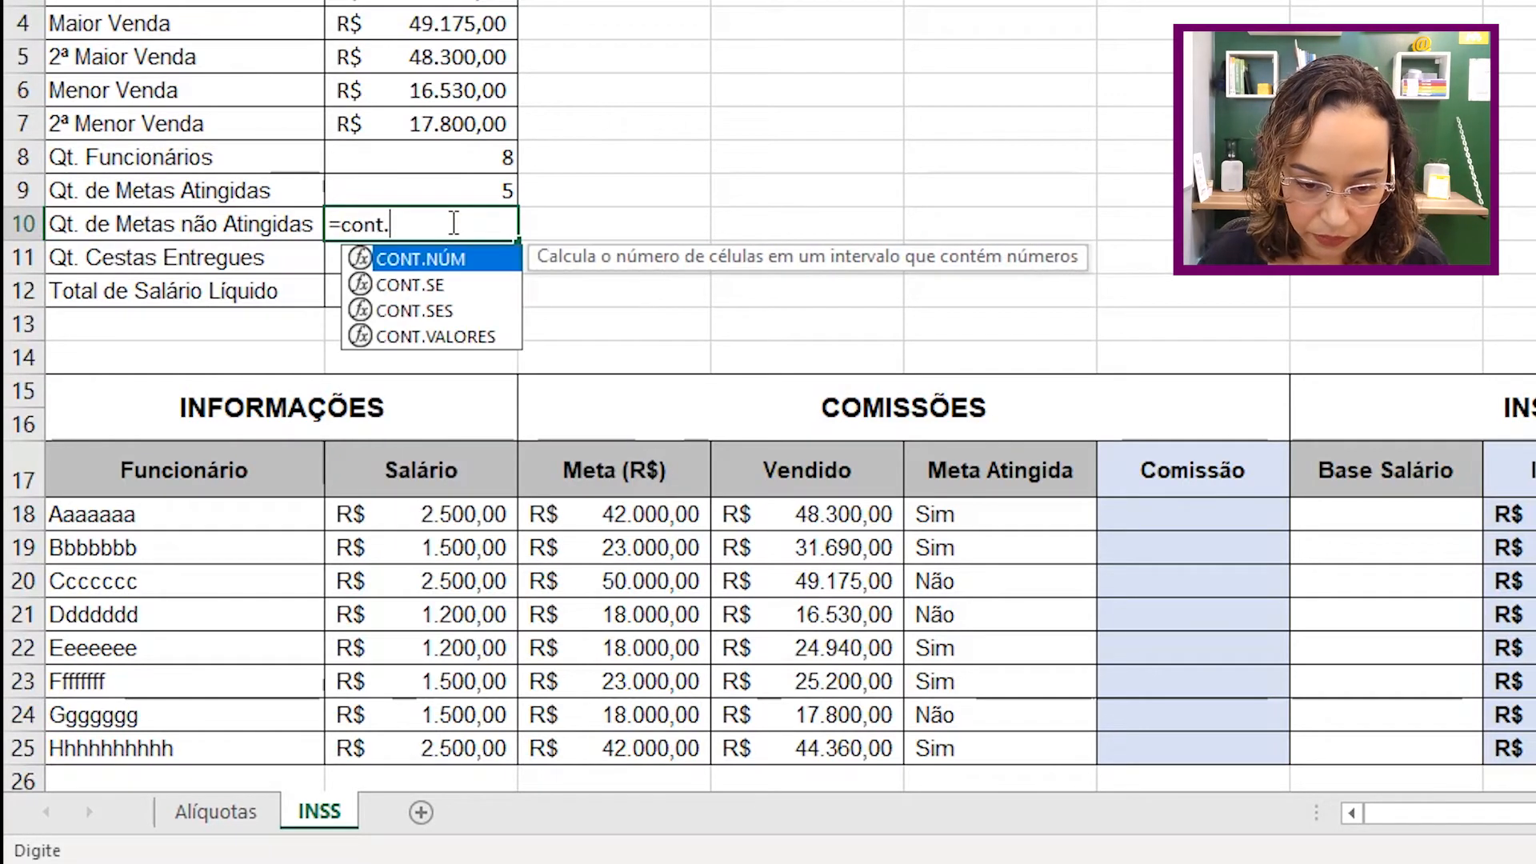
key(Down)
key(Tab)
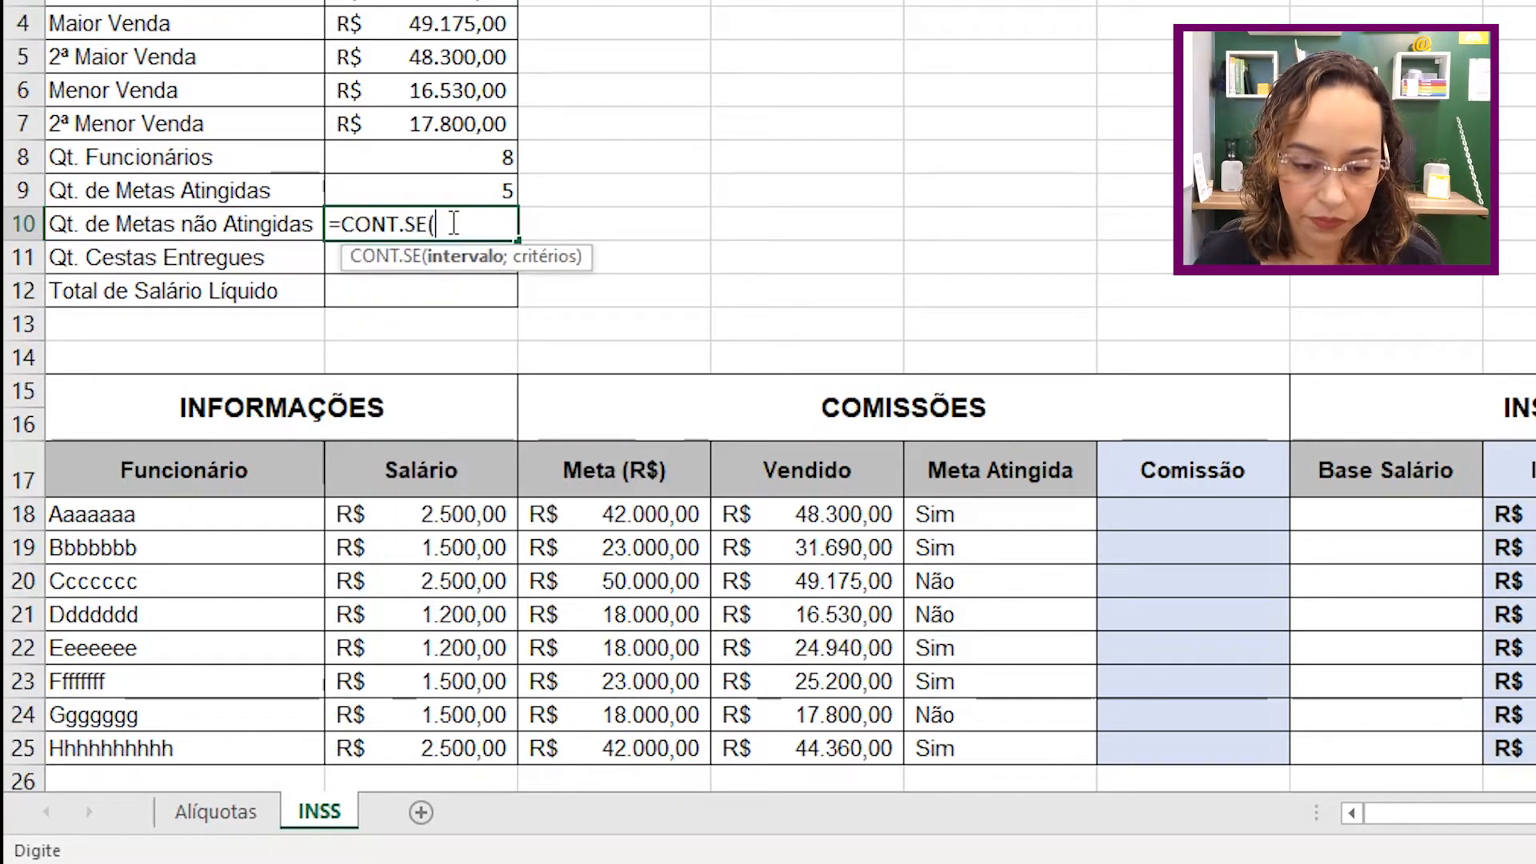
click(977, 511)
key(ctrl+shift+Down)
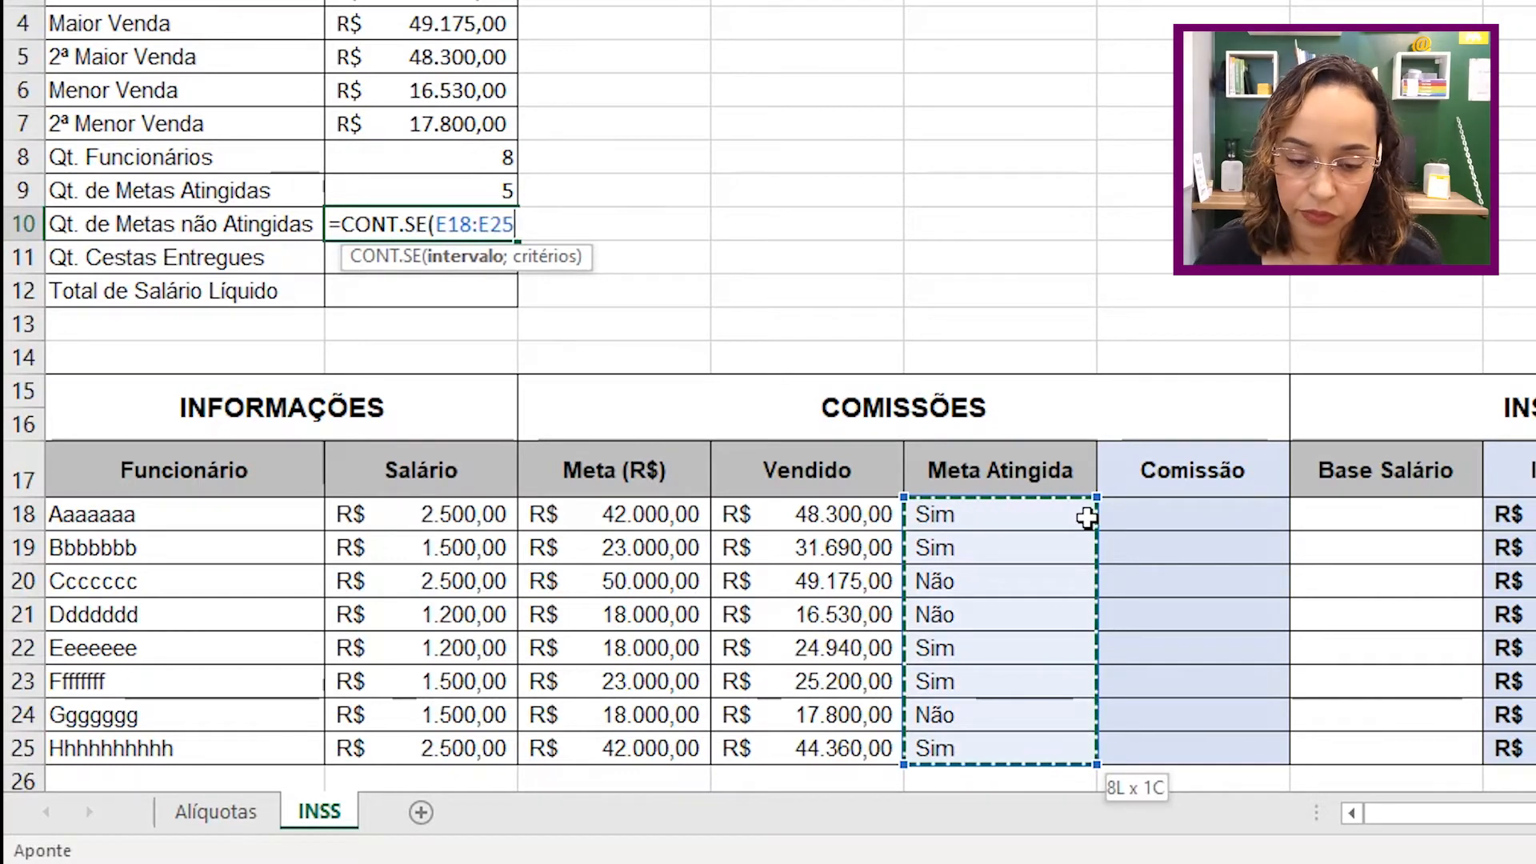
text(;"Não)
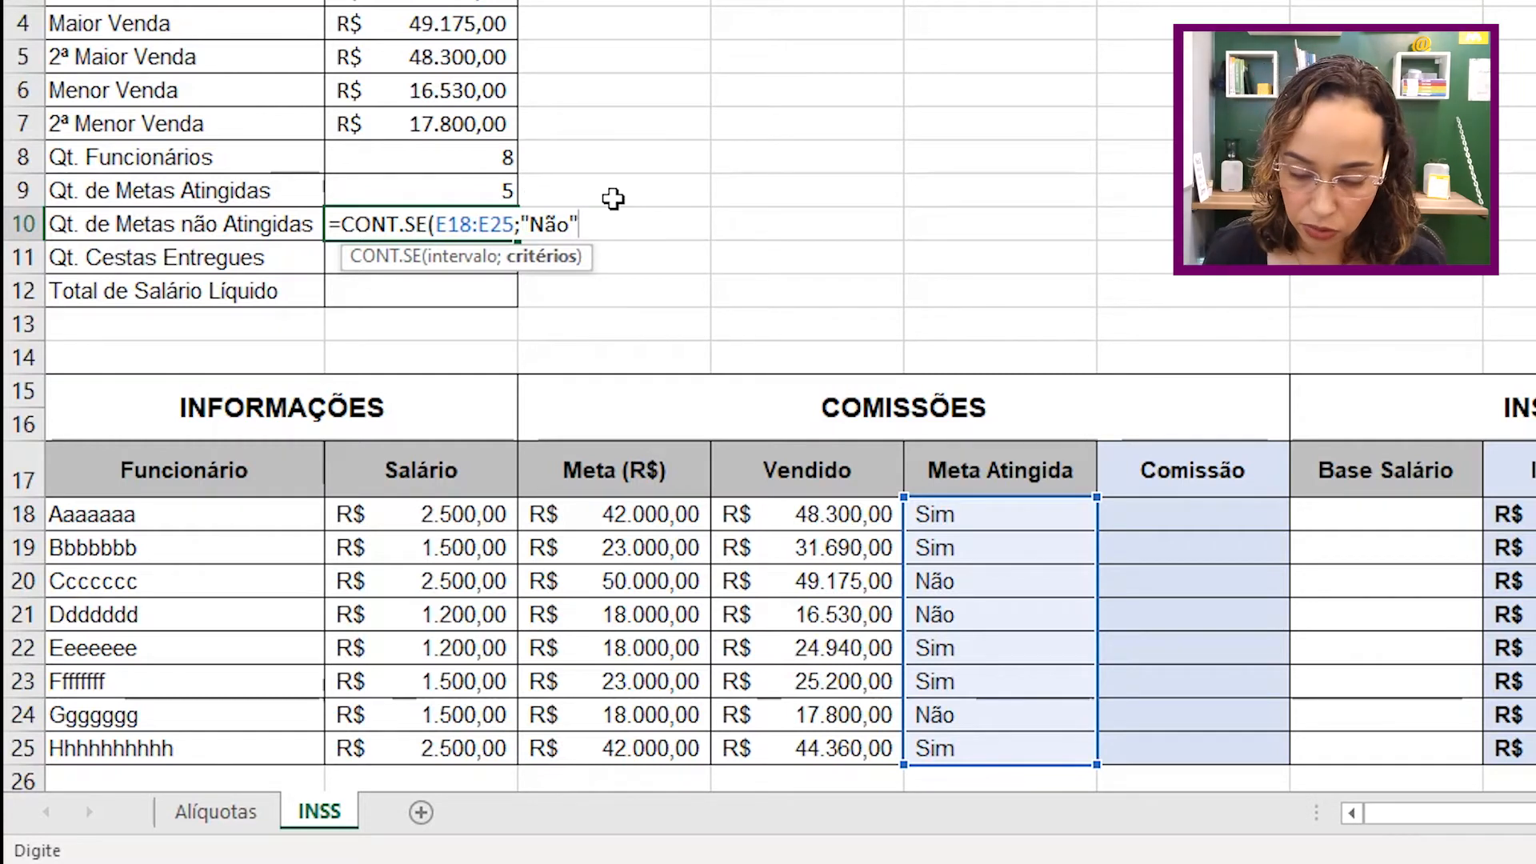
key(Return)
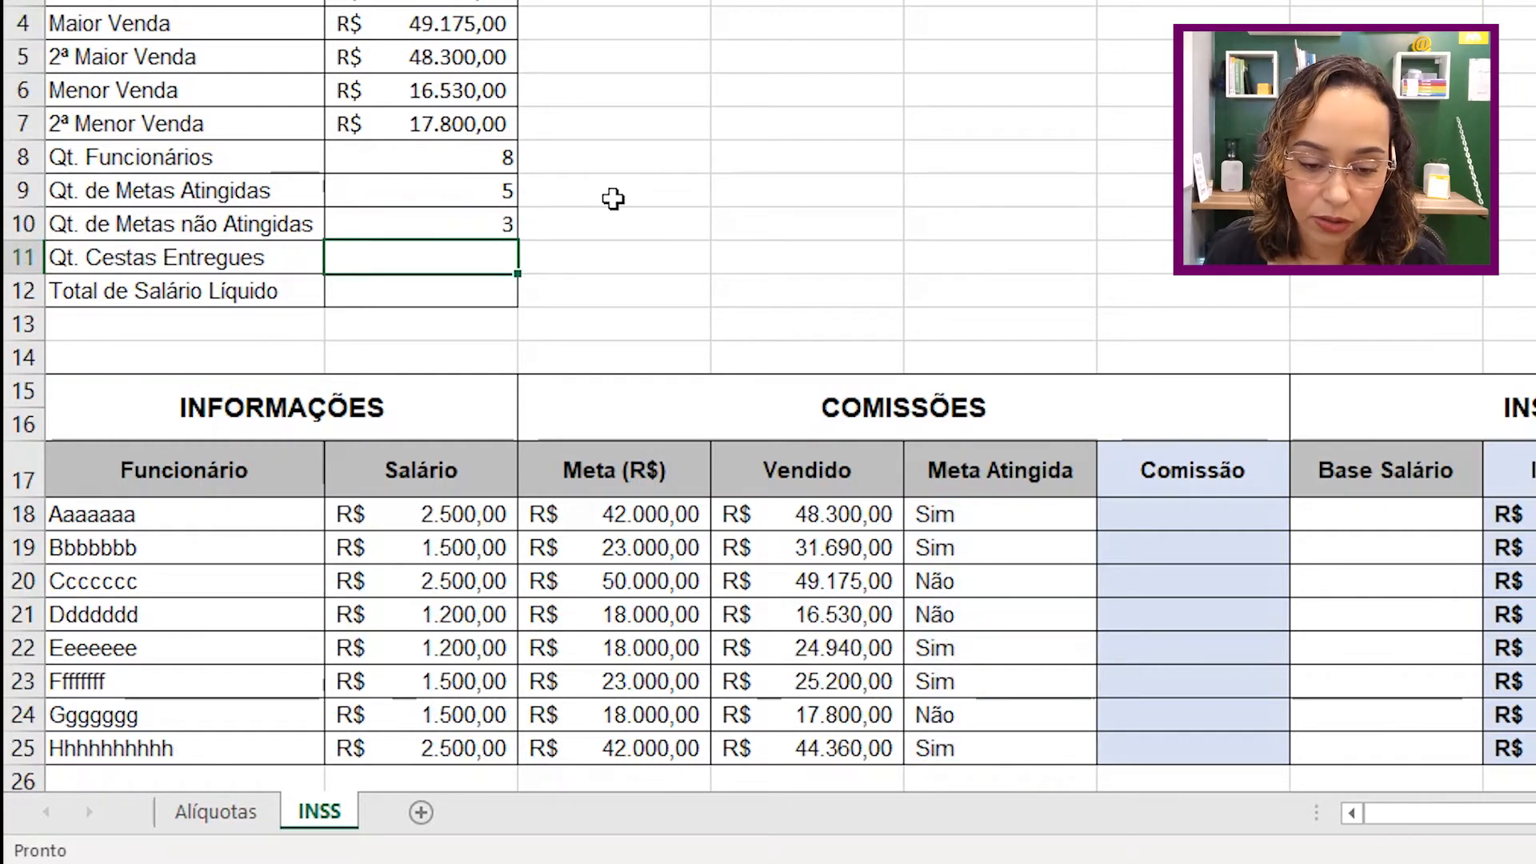
click(432, 213)
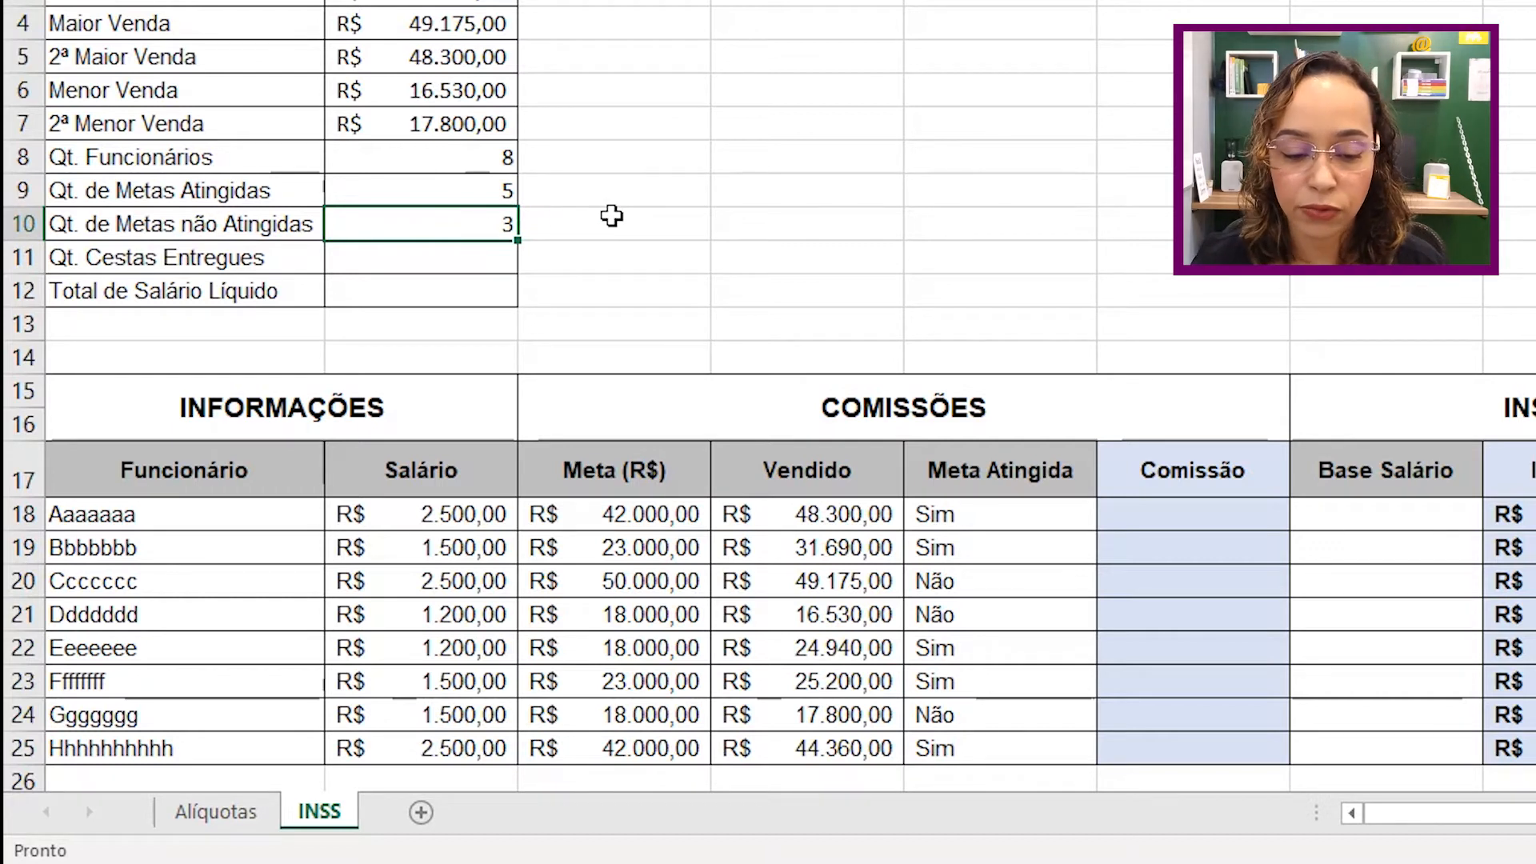
Calculate the Comissão in F18 by multiplying Vendido D18 by the commission rate in F1.
drag(450, 260, 450, 290)
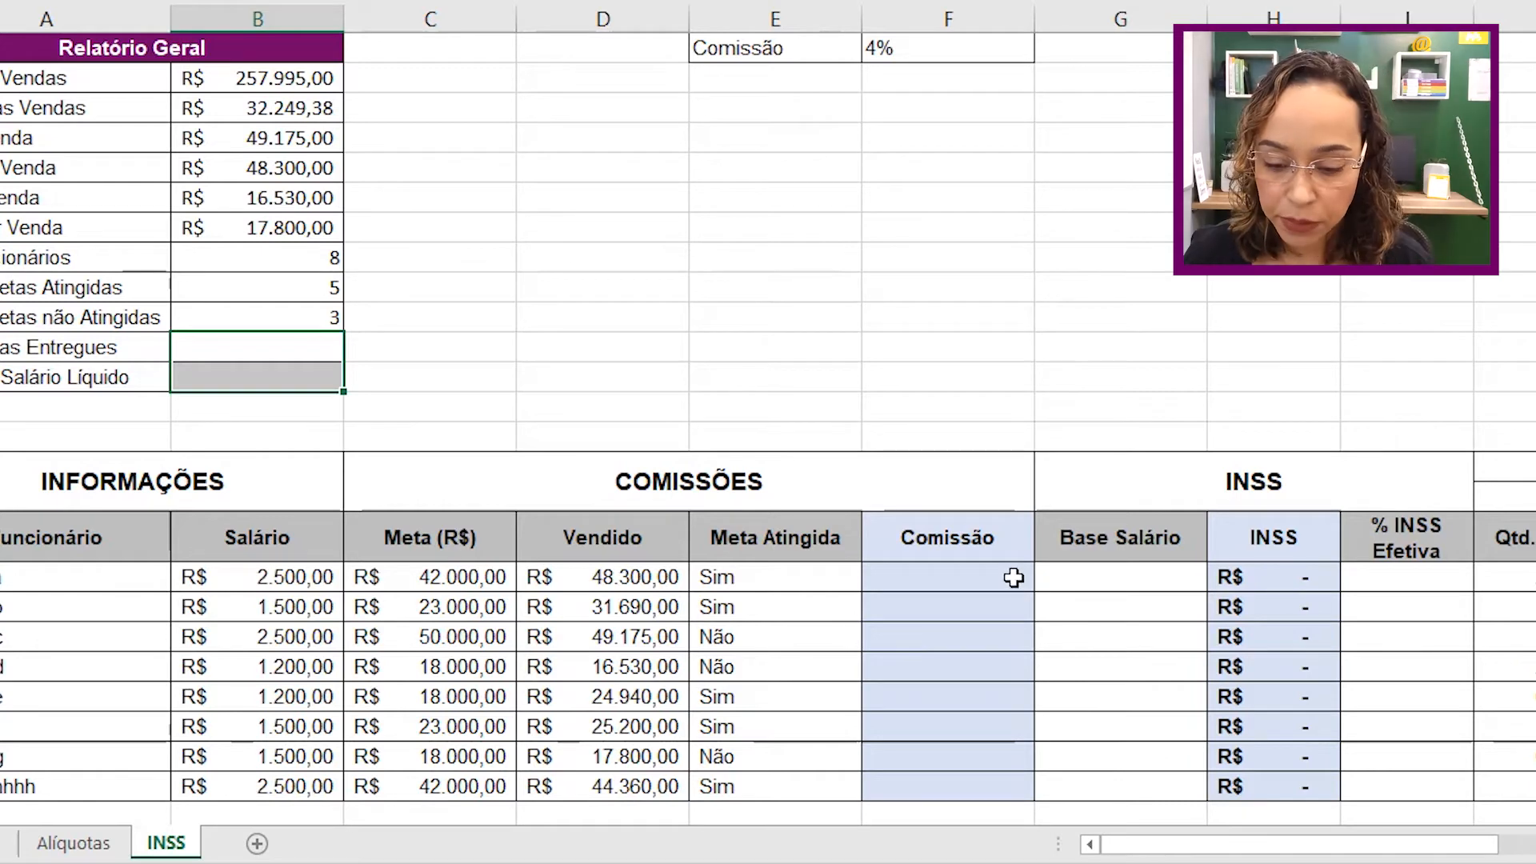
click(1013, 577)
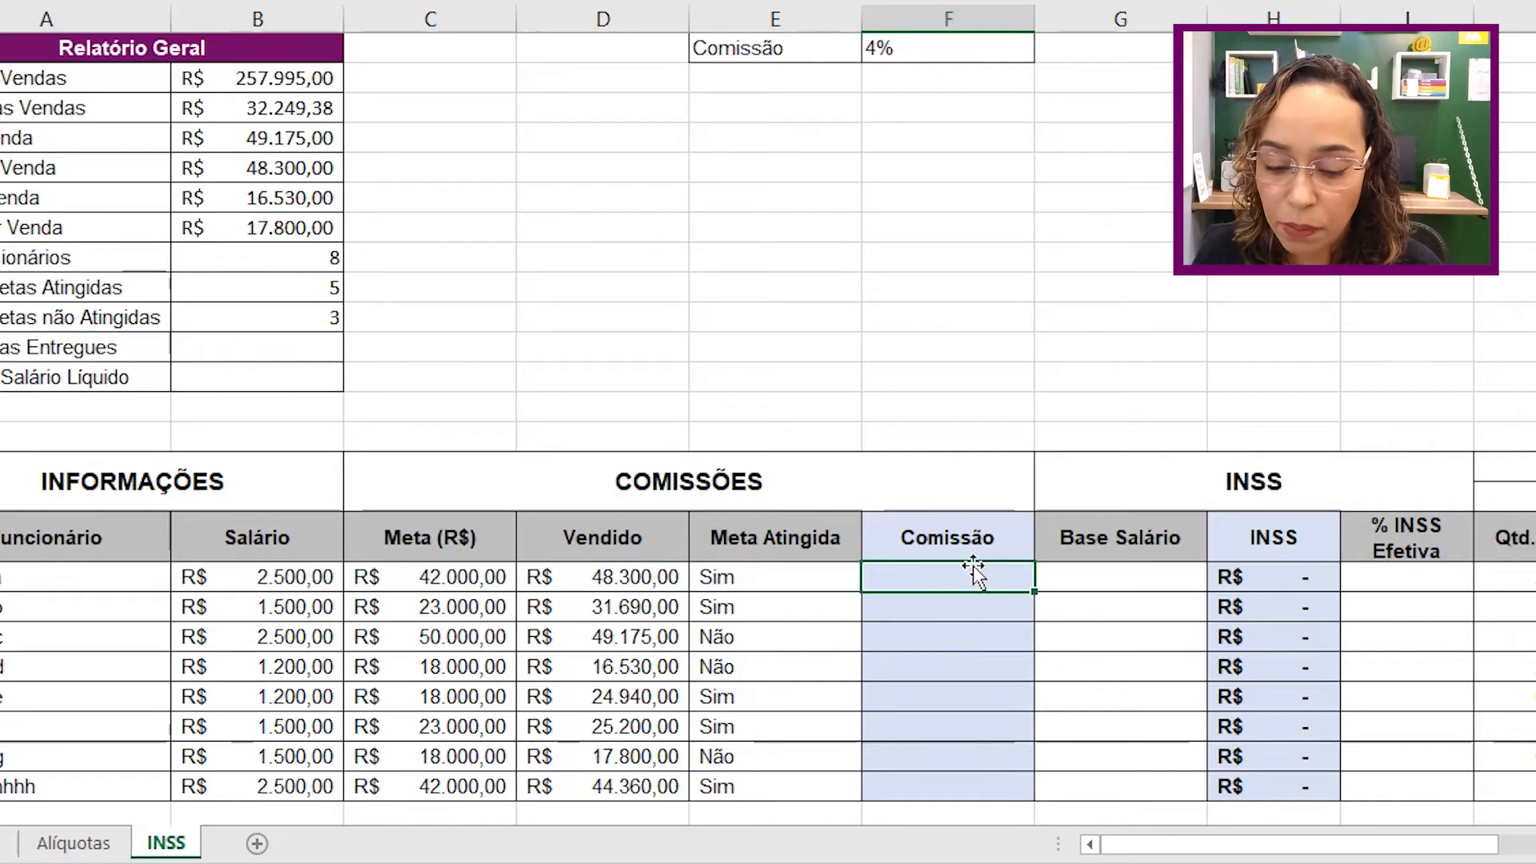
scroll(977, 569, down, 1)
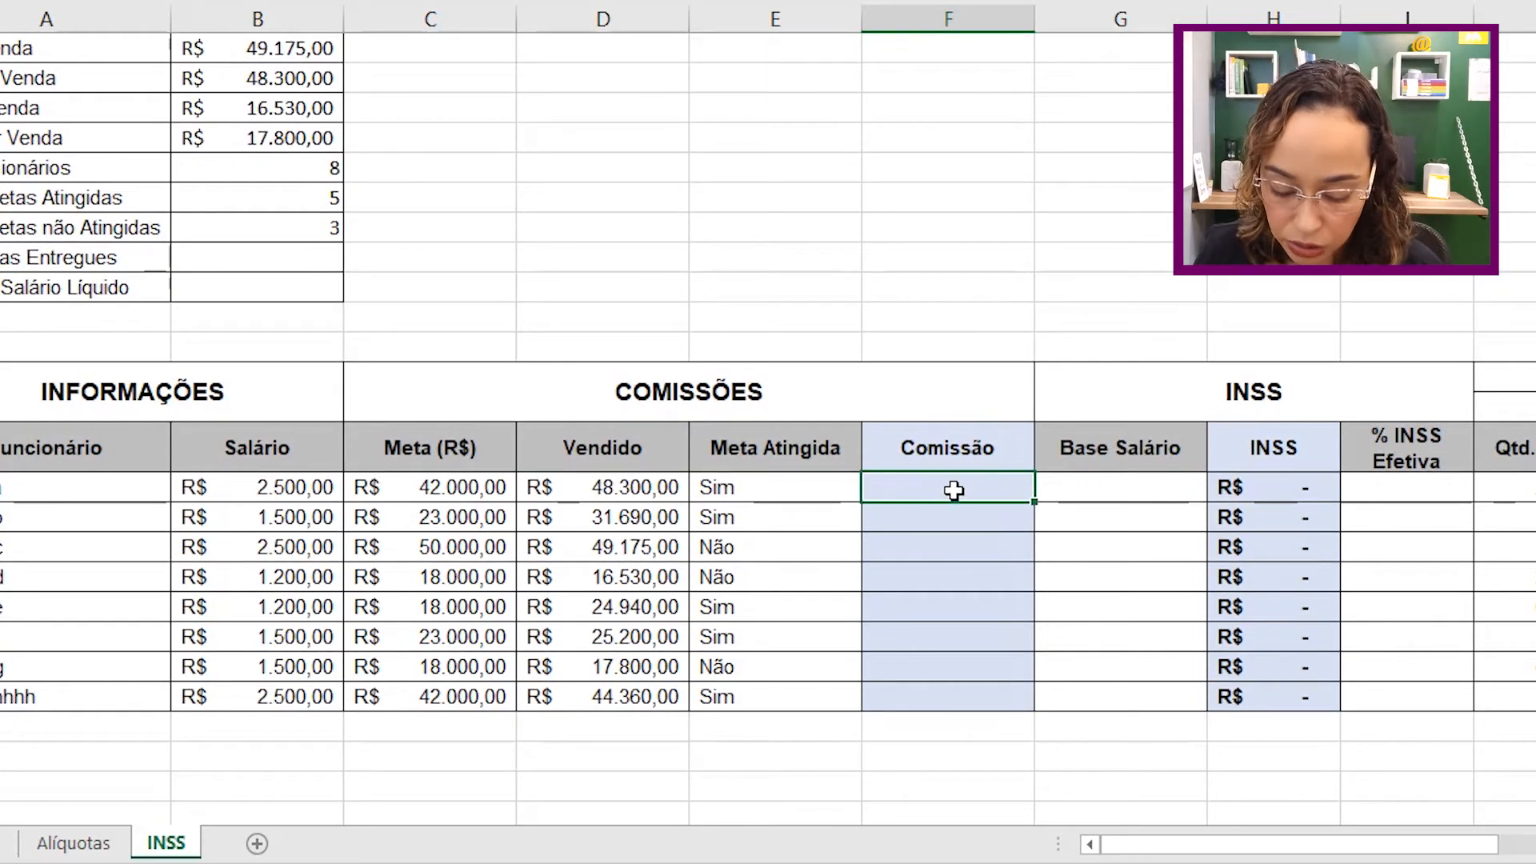
text(=)
click(638, 491)
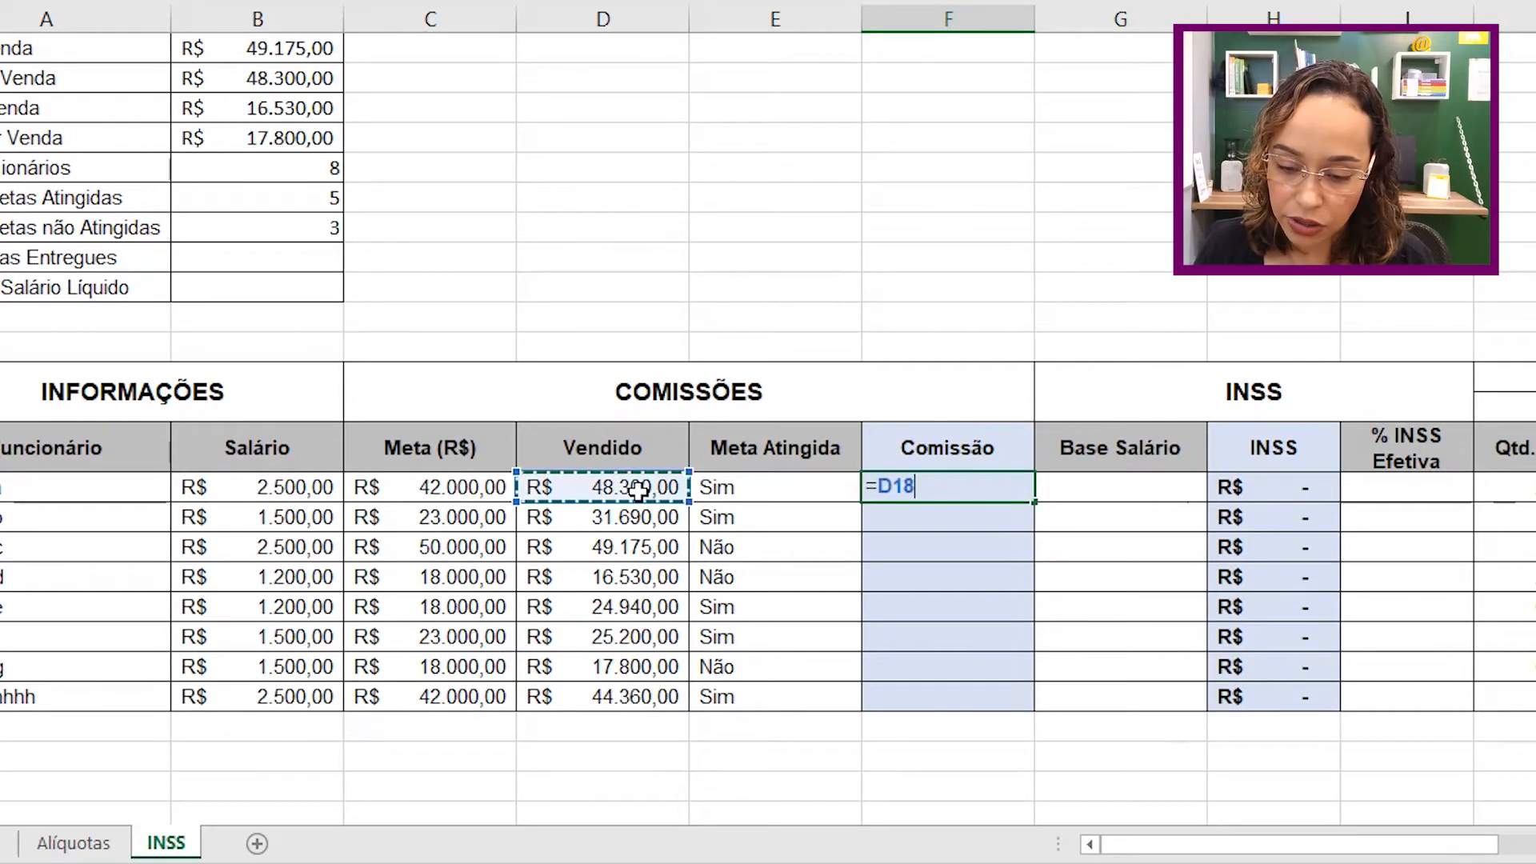
text(*)
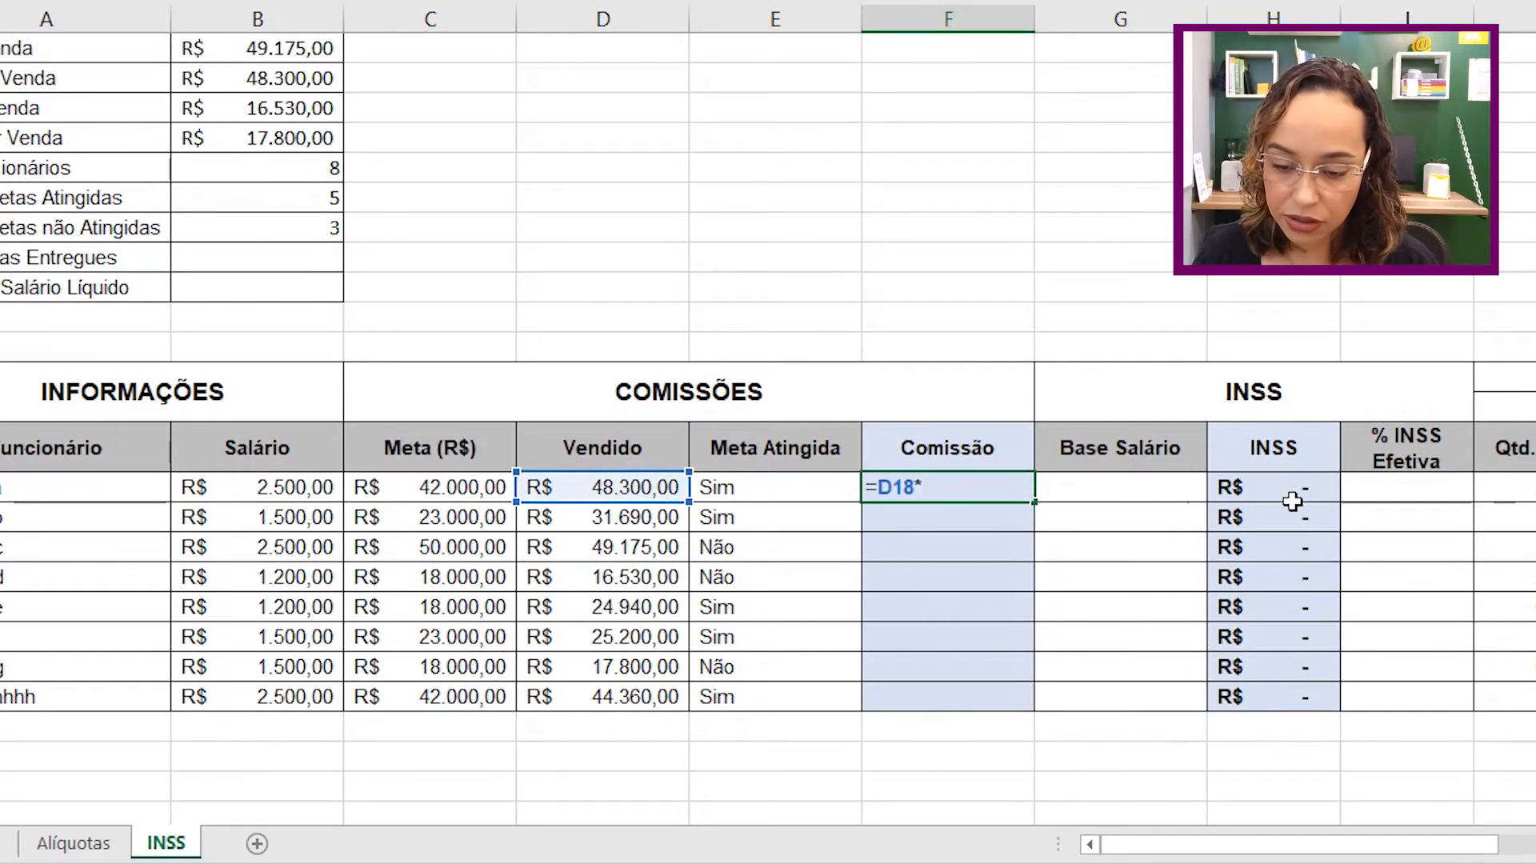
scroll(1272, 424, up, 1)
click(889, 48)
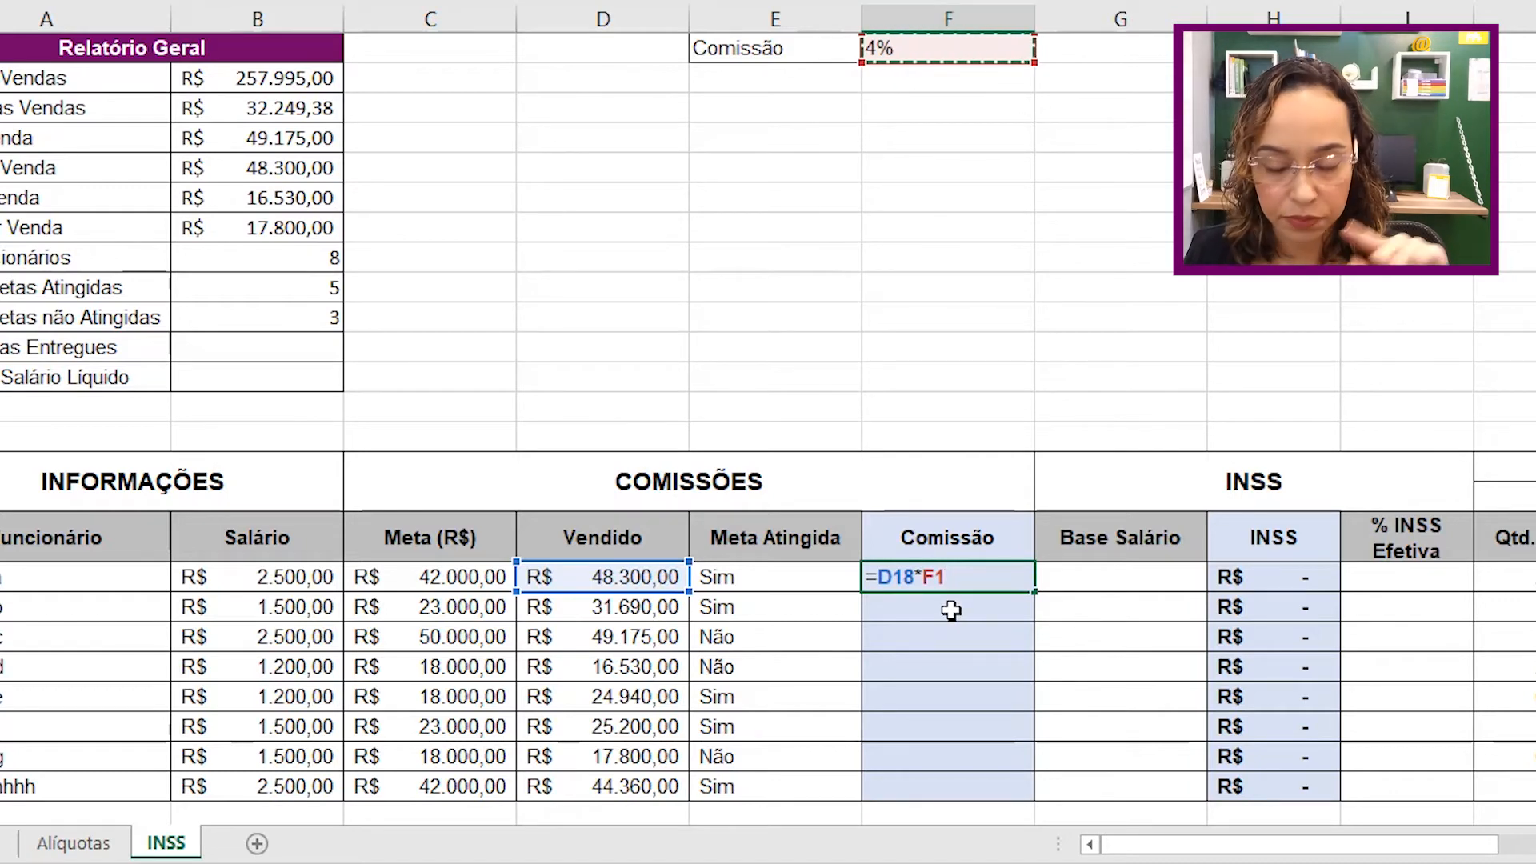
key(ctrl+Return)
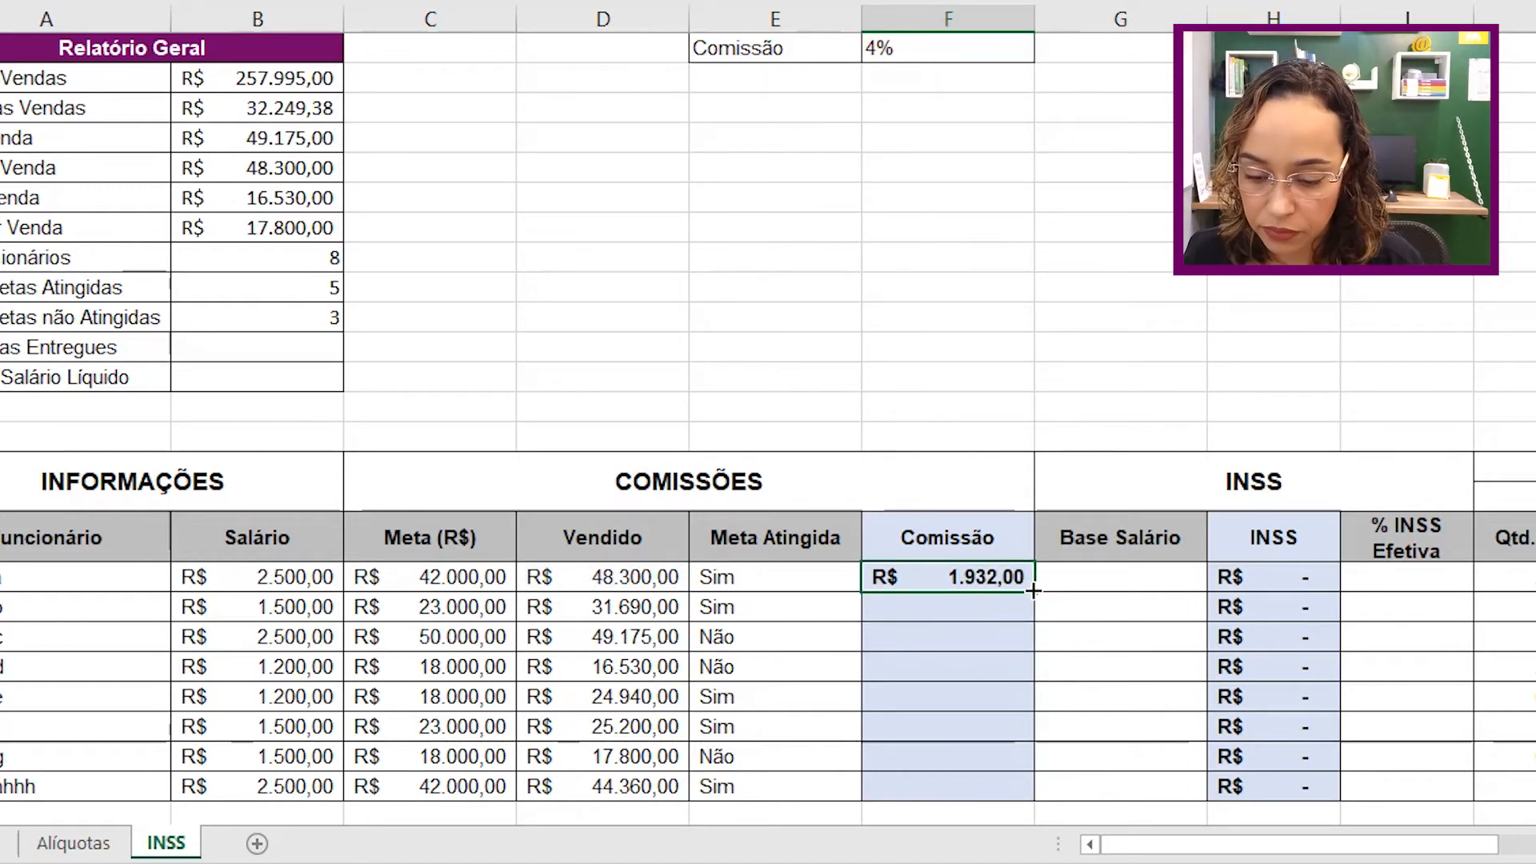
Fill the Comissão formula from F18 down to F25 and inspect the cell references in F19.
drag(1034, 592, 1035, 794)
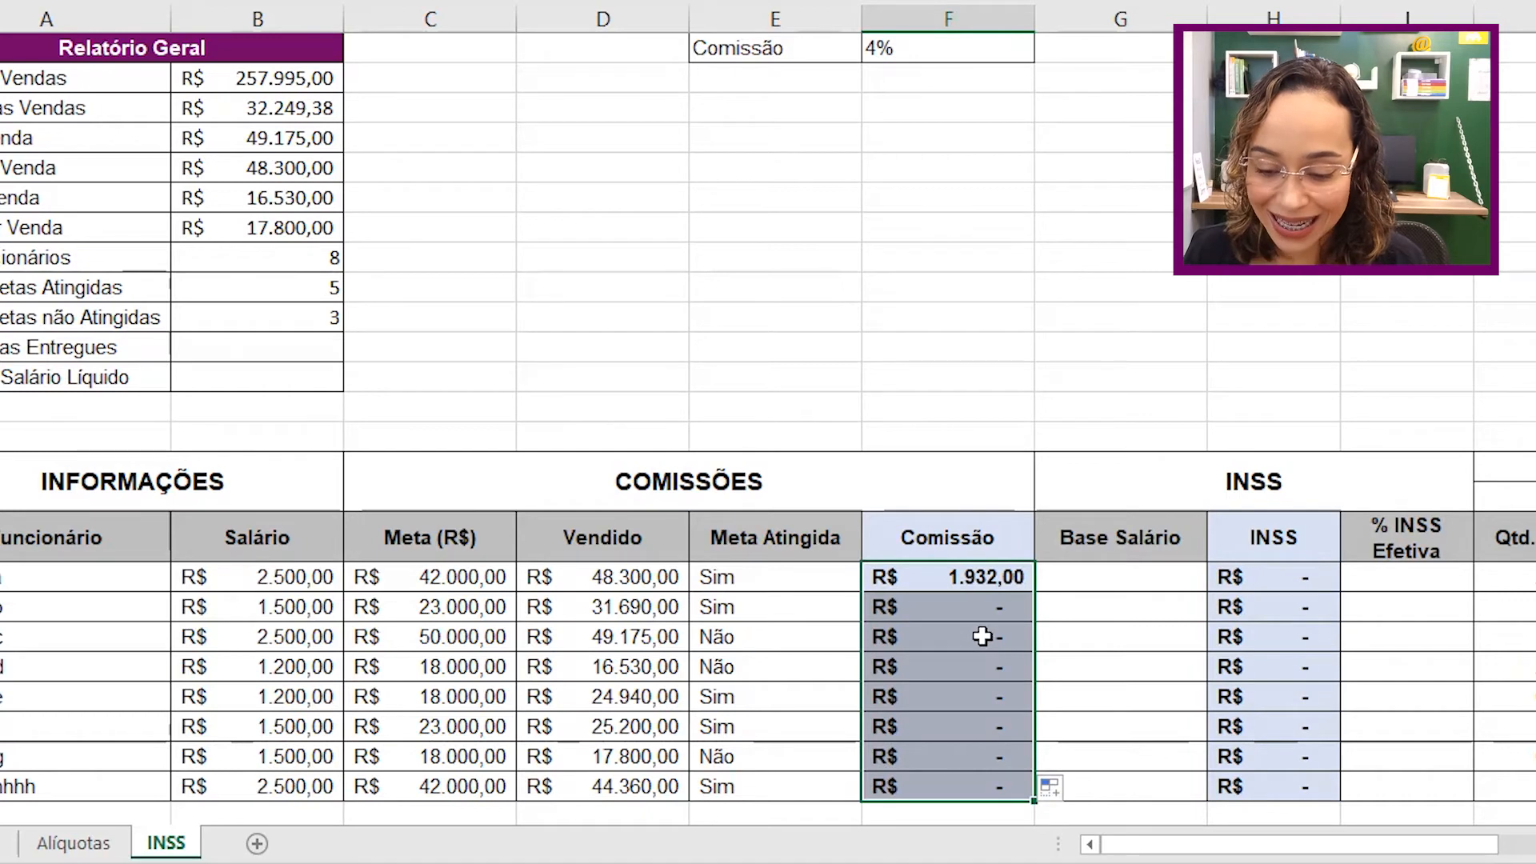
click(991, 611)
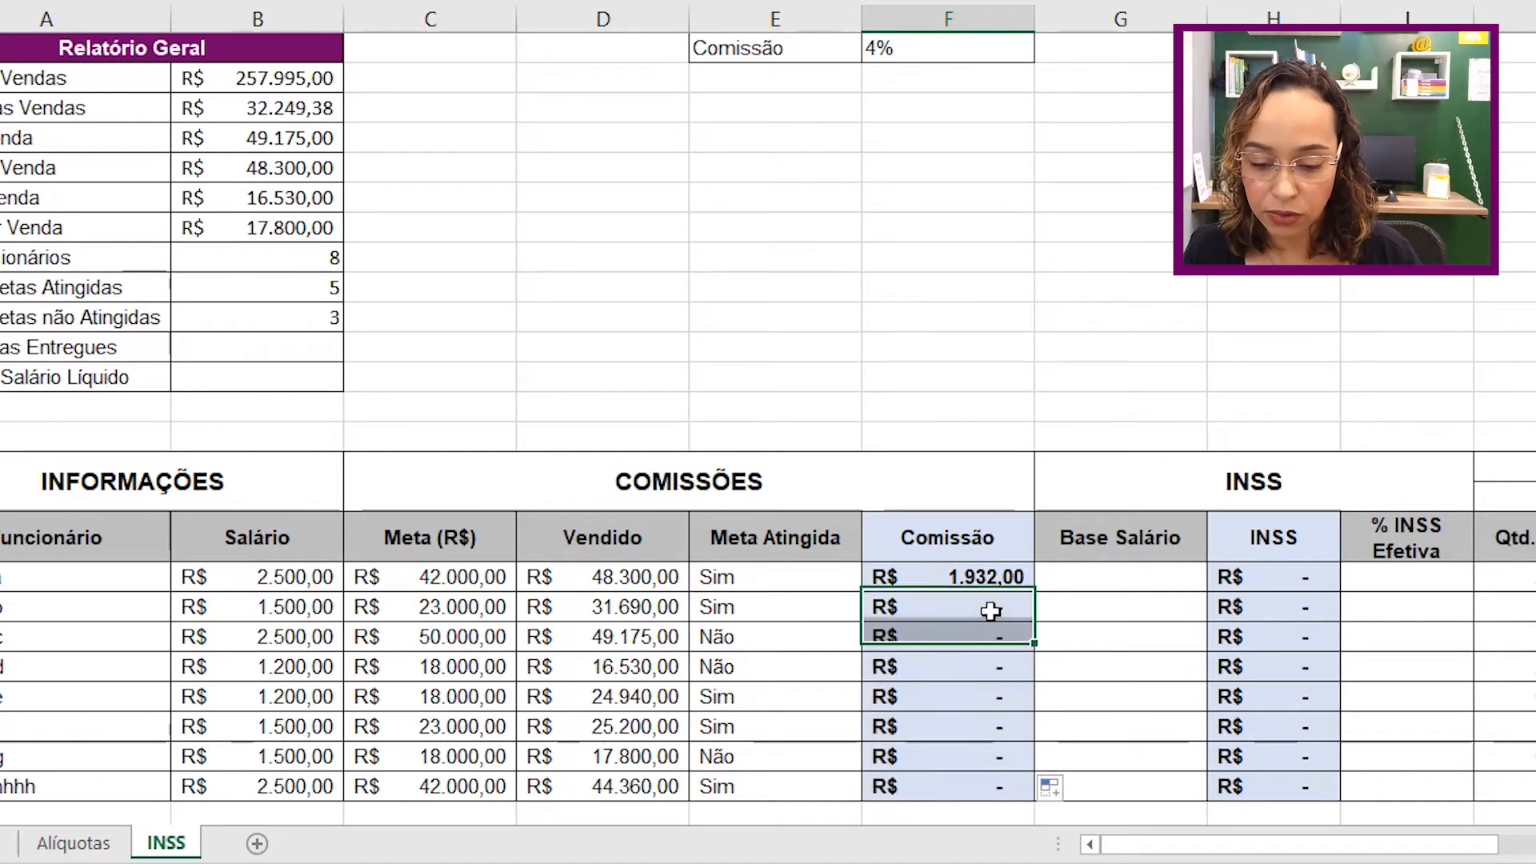
key(F2)
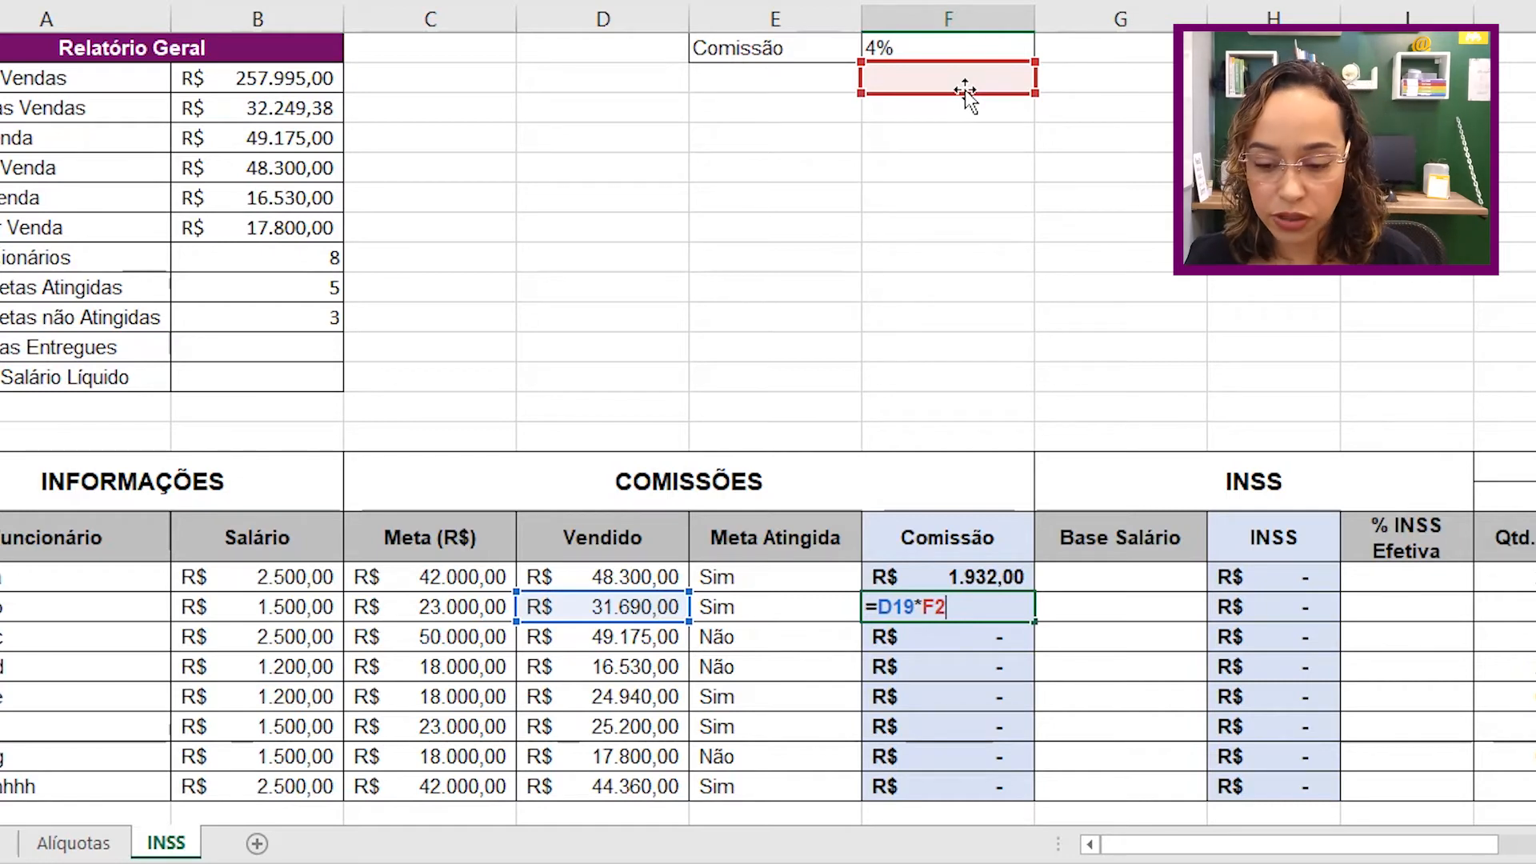
Make the rate reference absolute ($F$1) in the F18 formula, refill it down to F25 and check the last row's references.
click(992, 576)
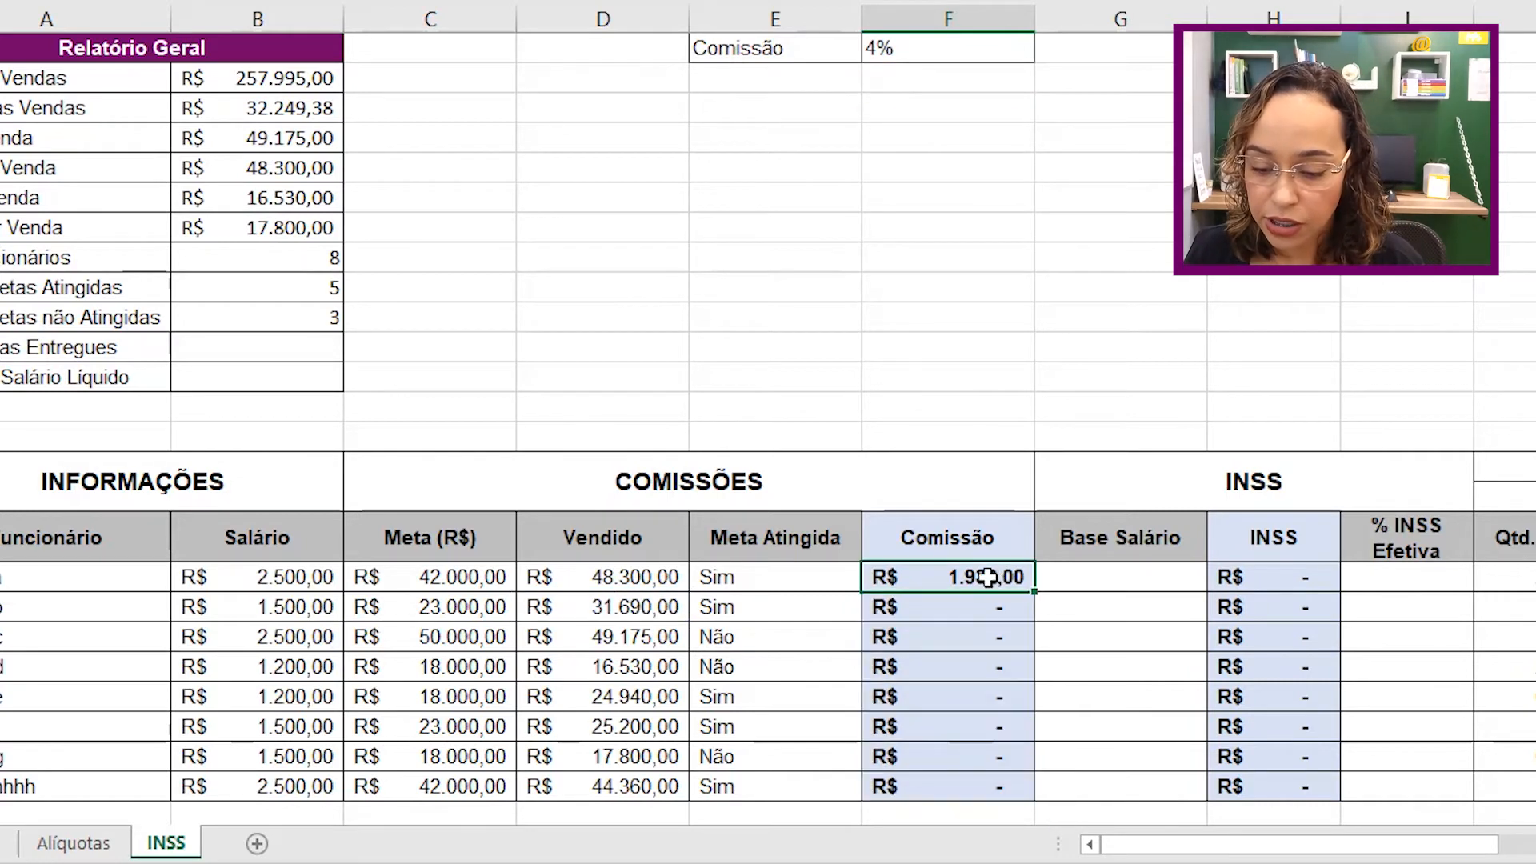
double_click(969, 578)
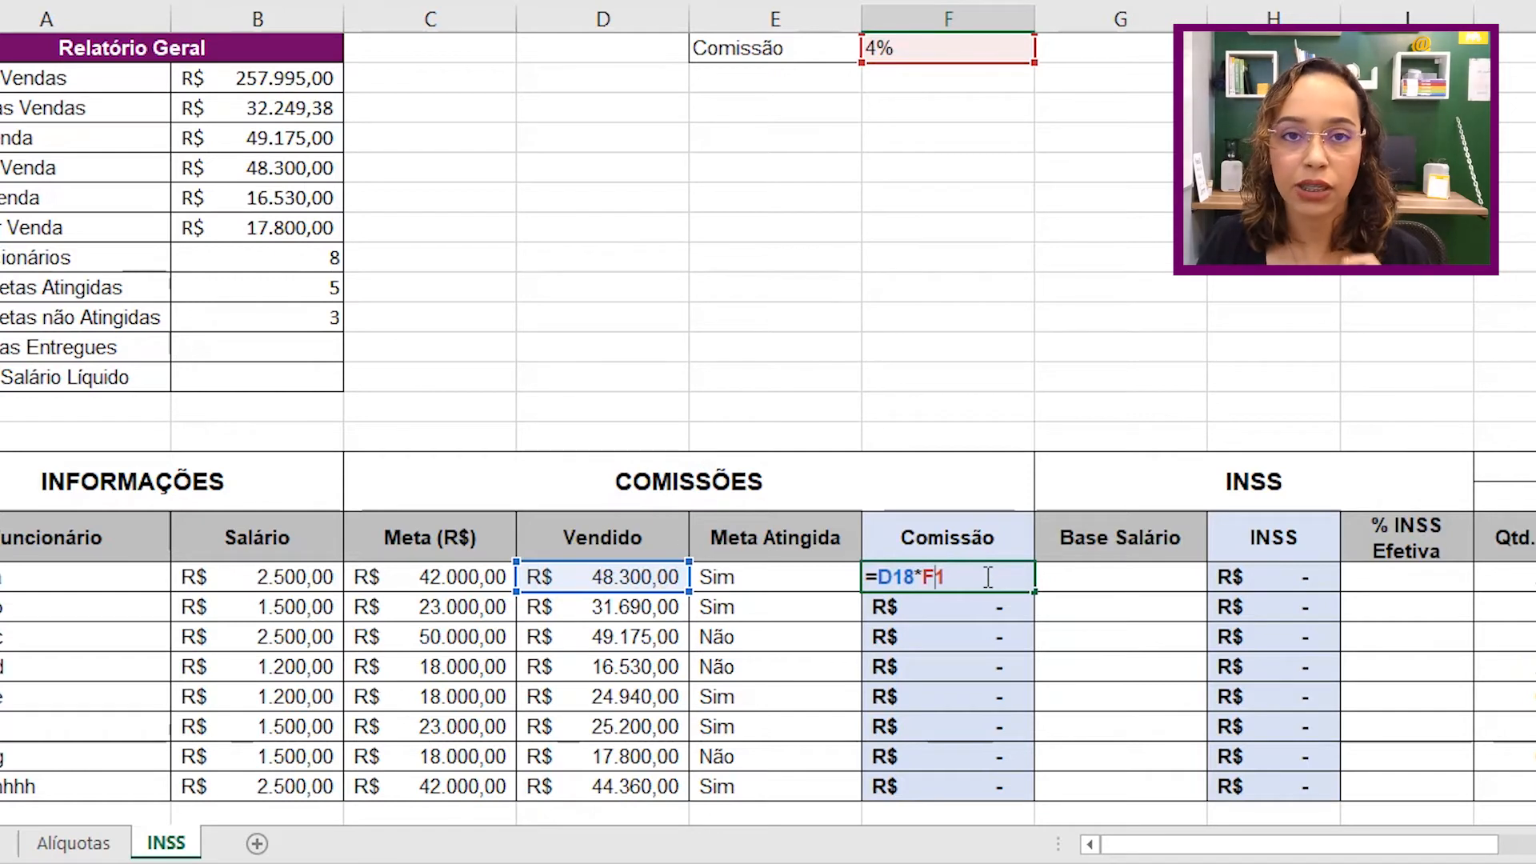
key(F4)
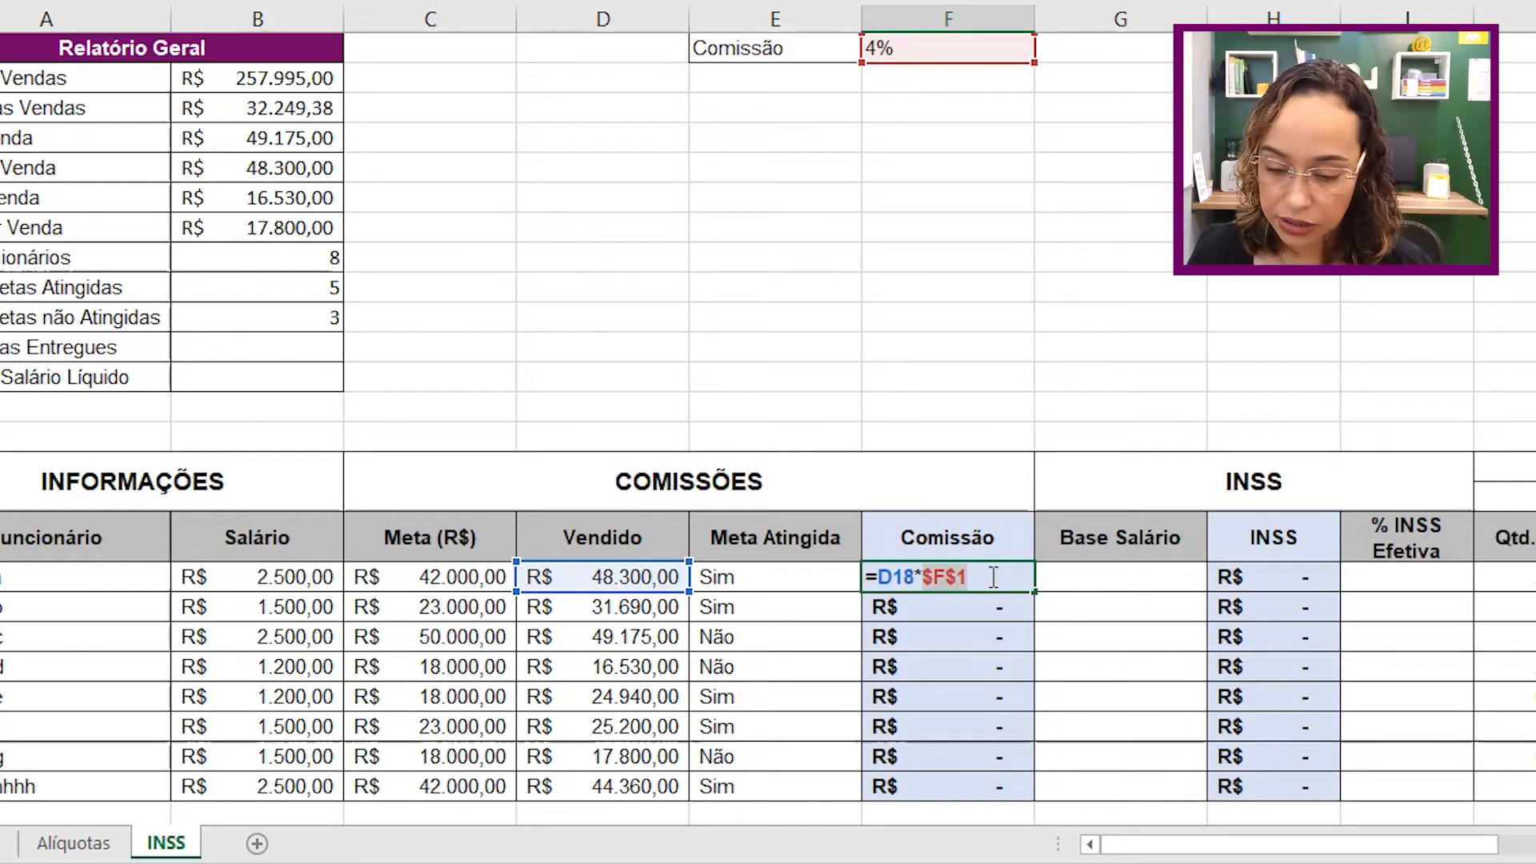
key(ctrl+Return)
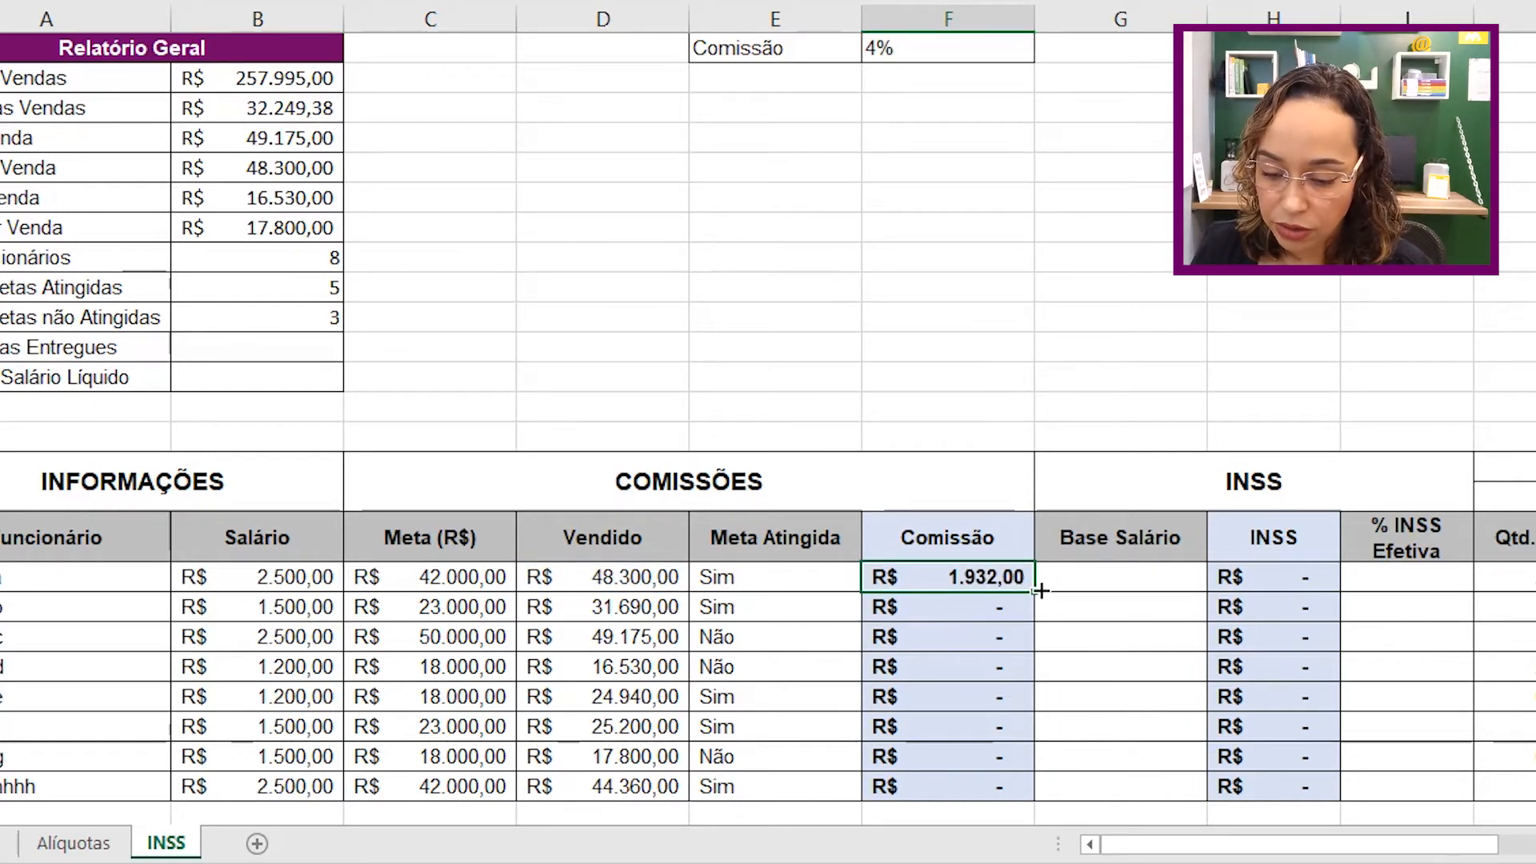
double_click(1035, 591)
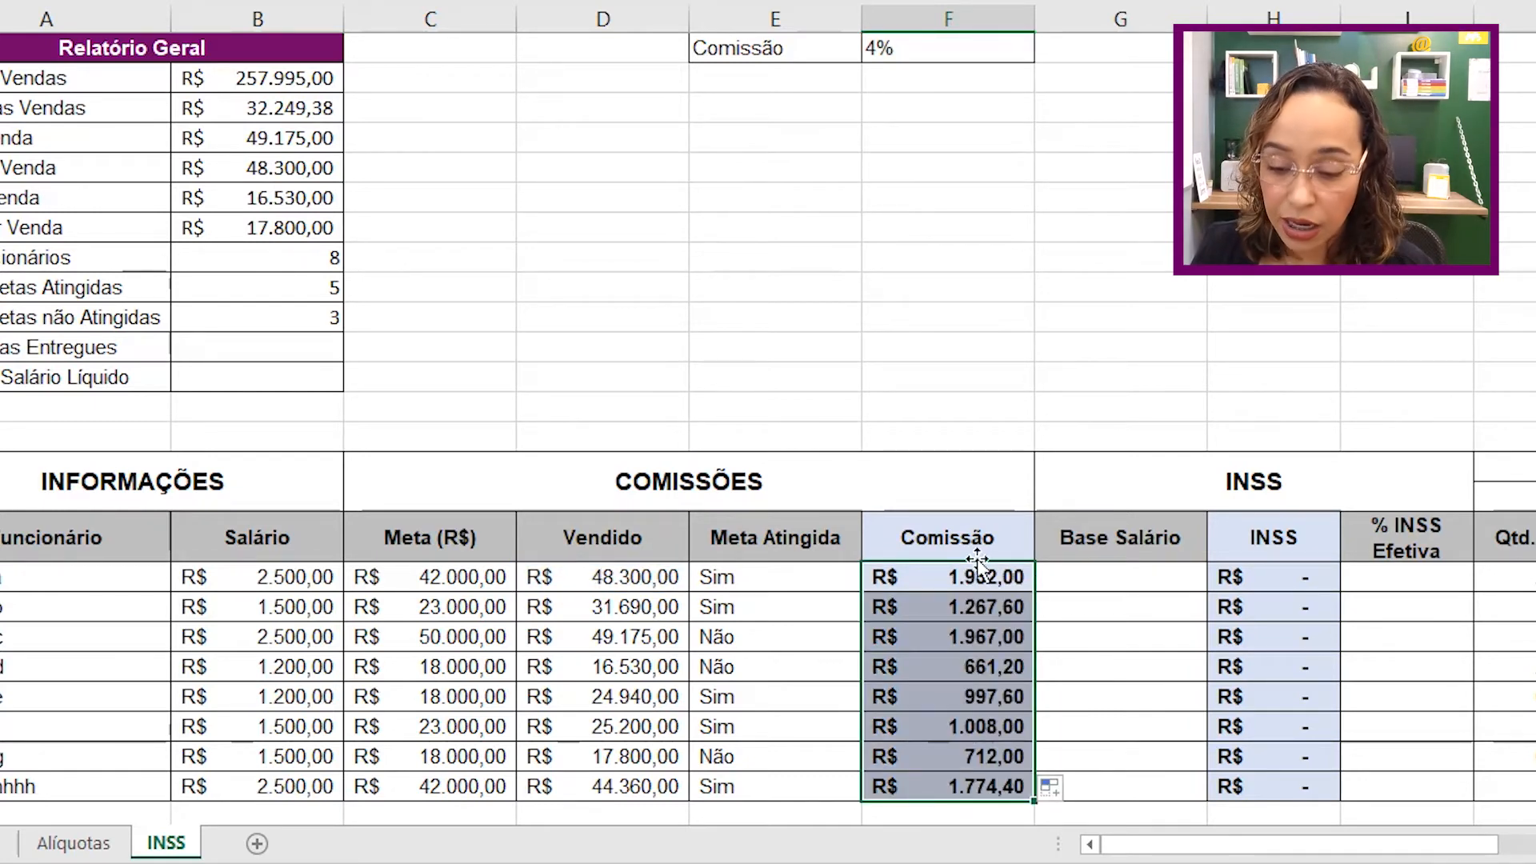
double_click(971, 774)
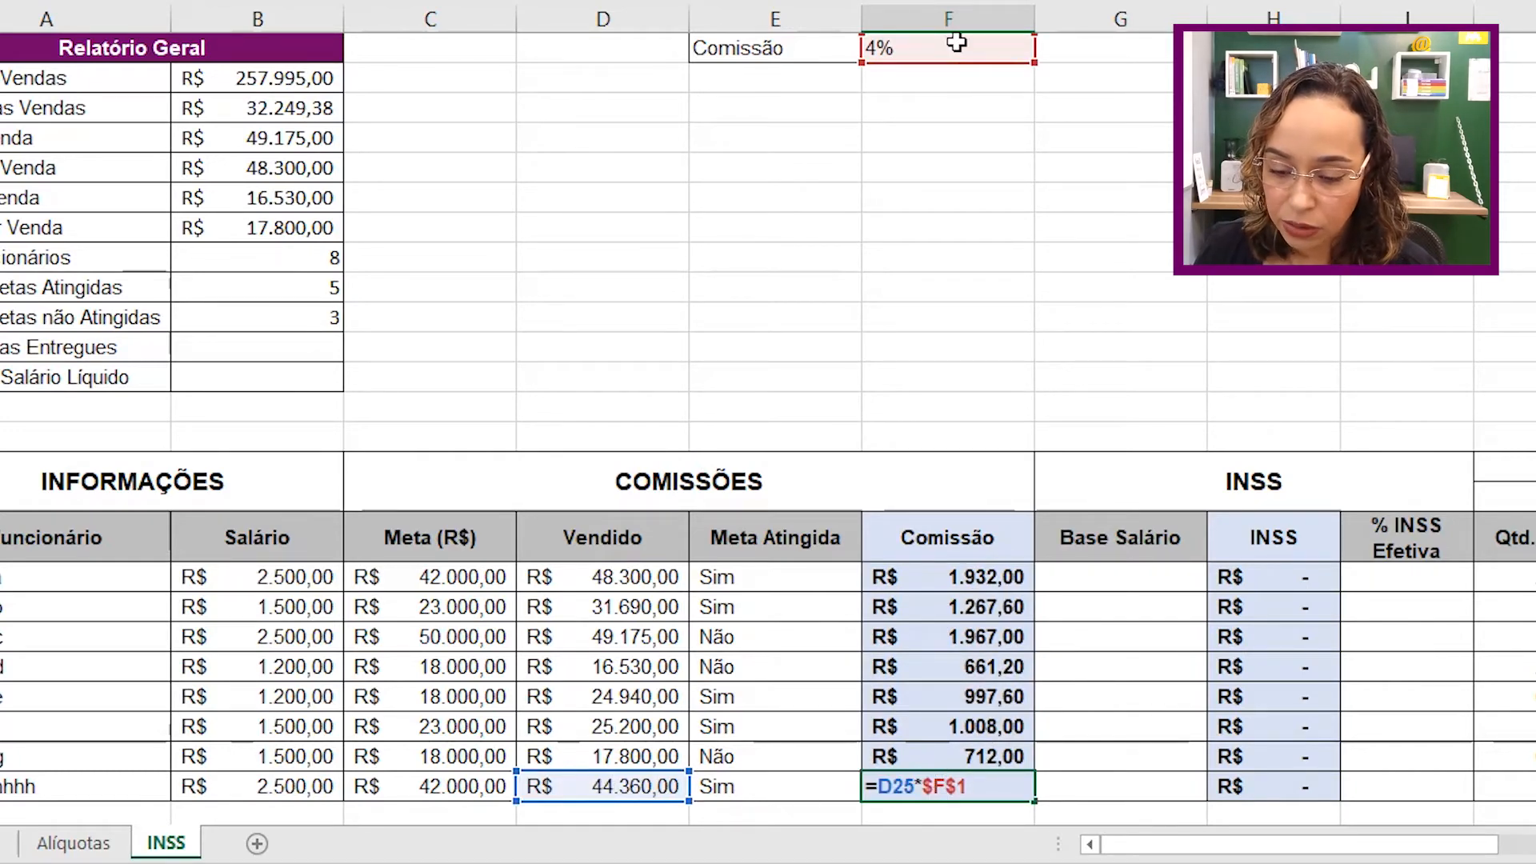
key(Return)
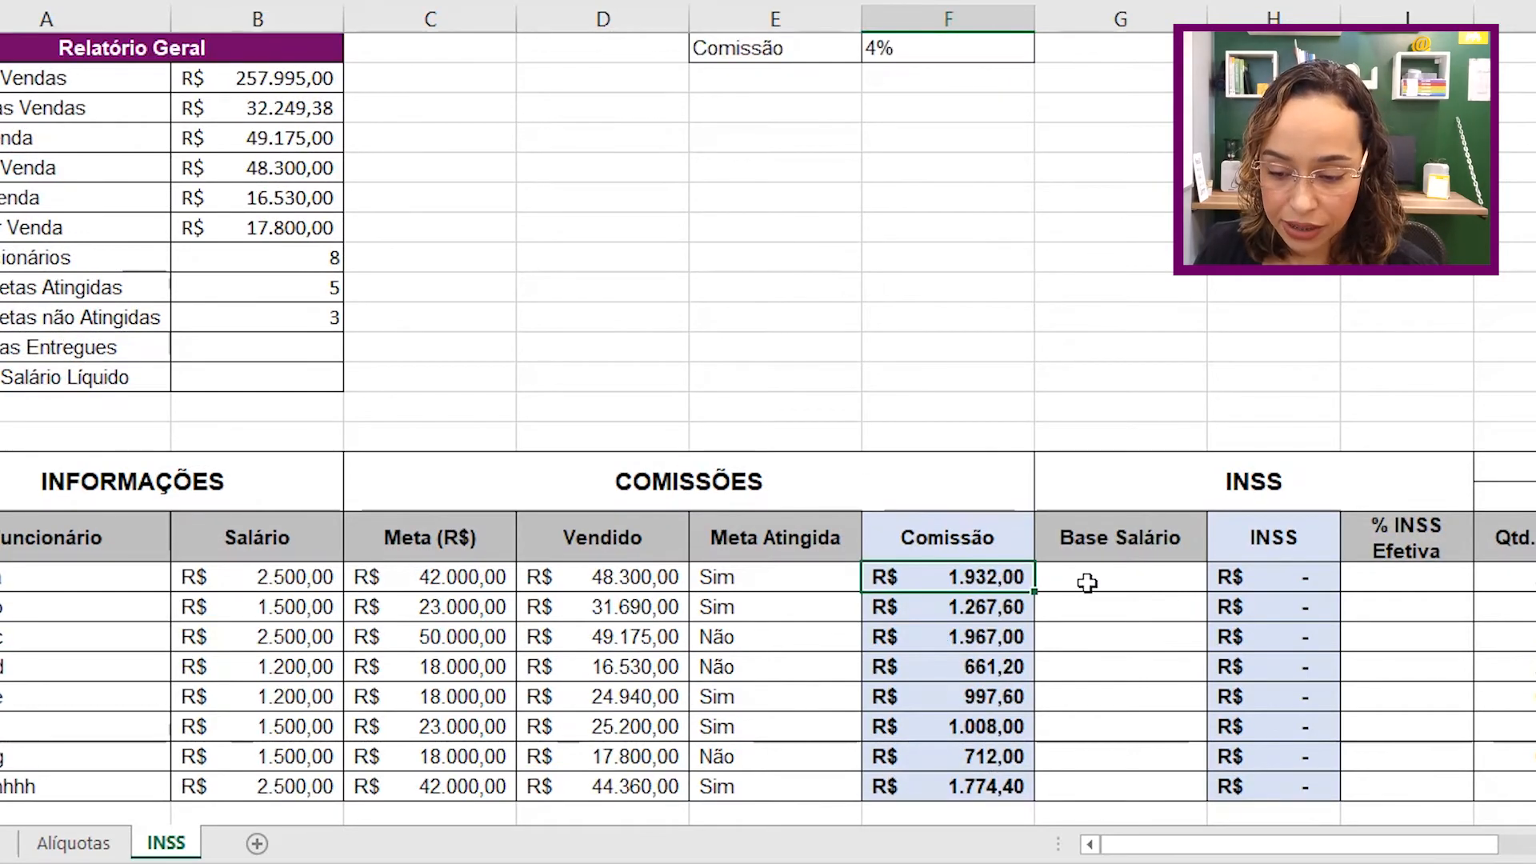
Calculate the Base Salário in G18 by adding Salário B18 and Comissão F18.
click(1086, 582)
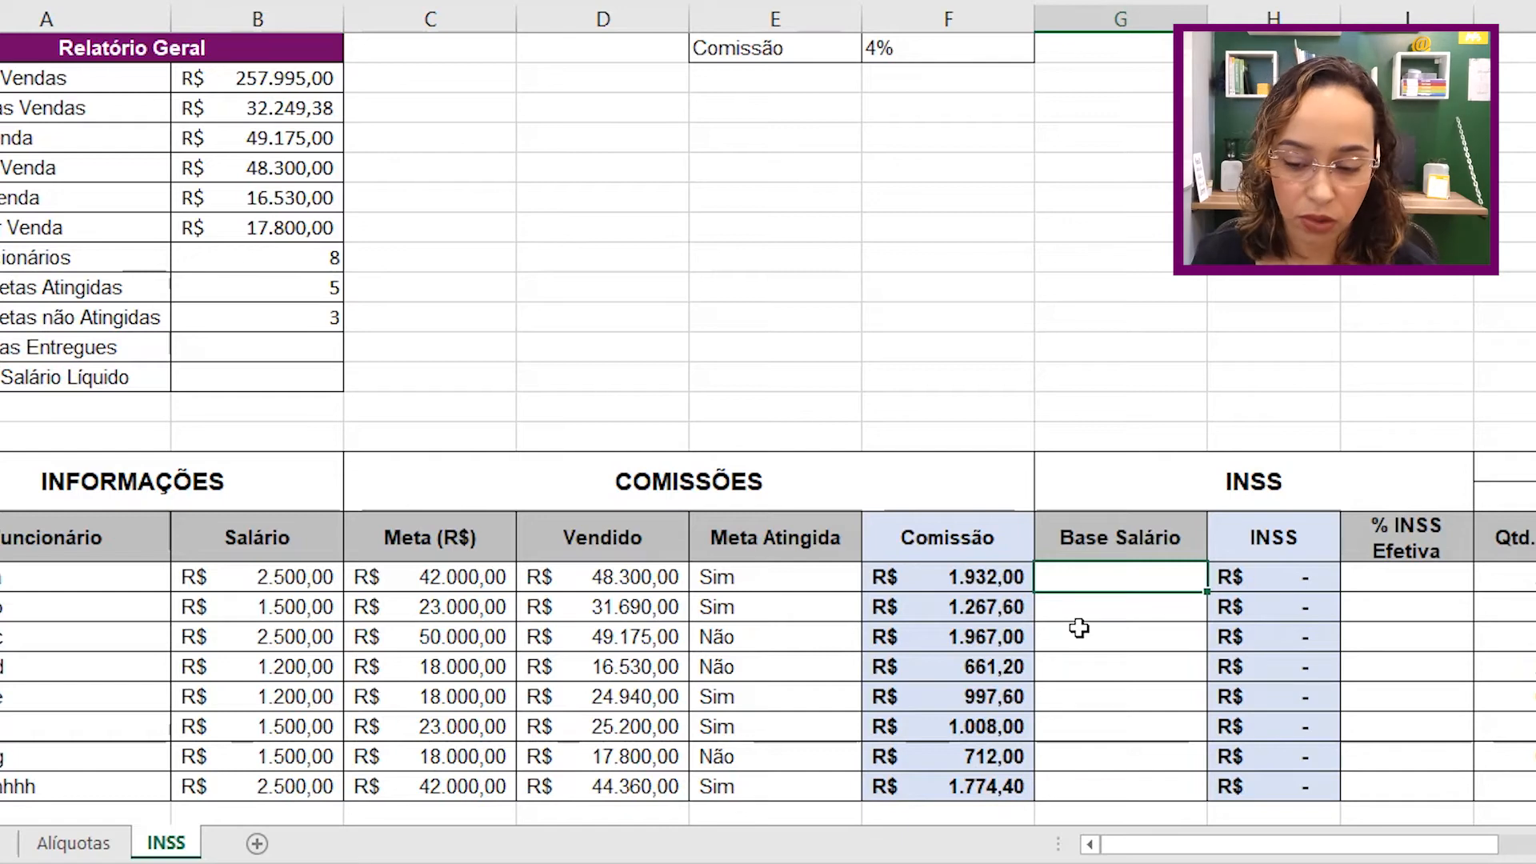
text(=)
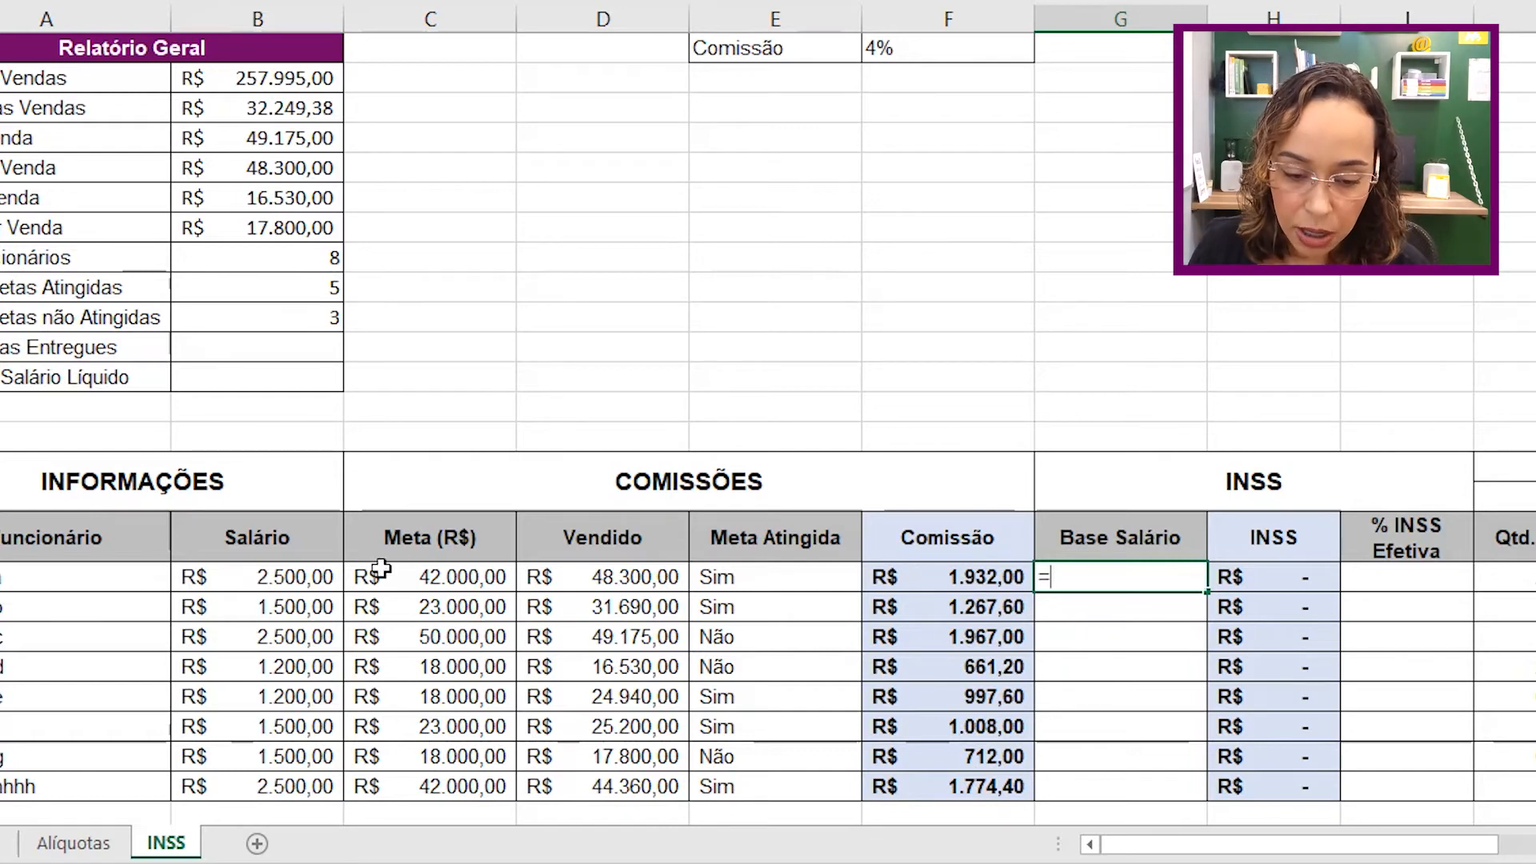
click(312, 577)
text(+)
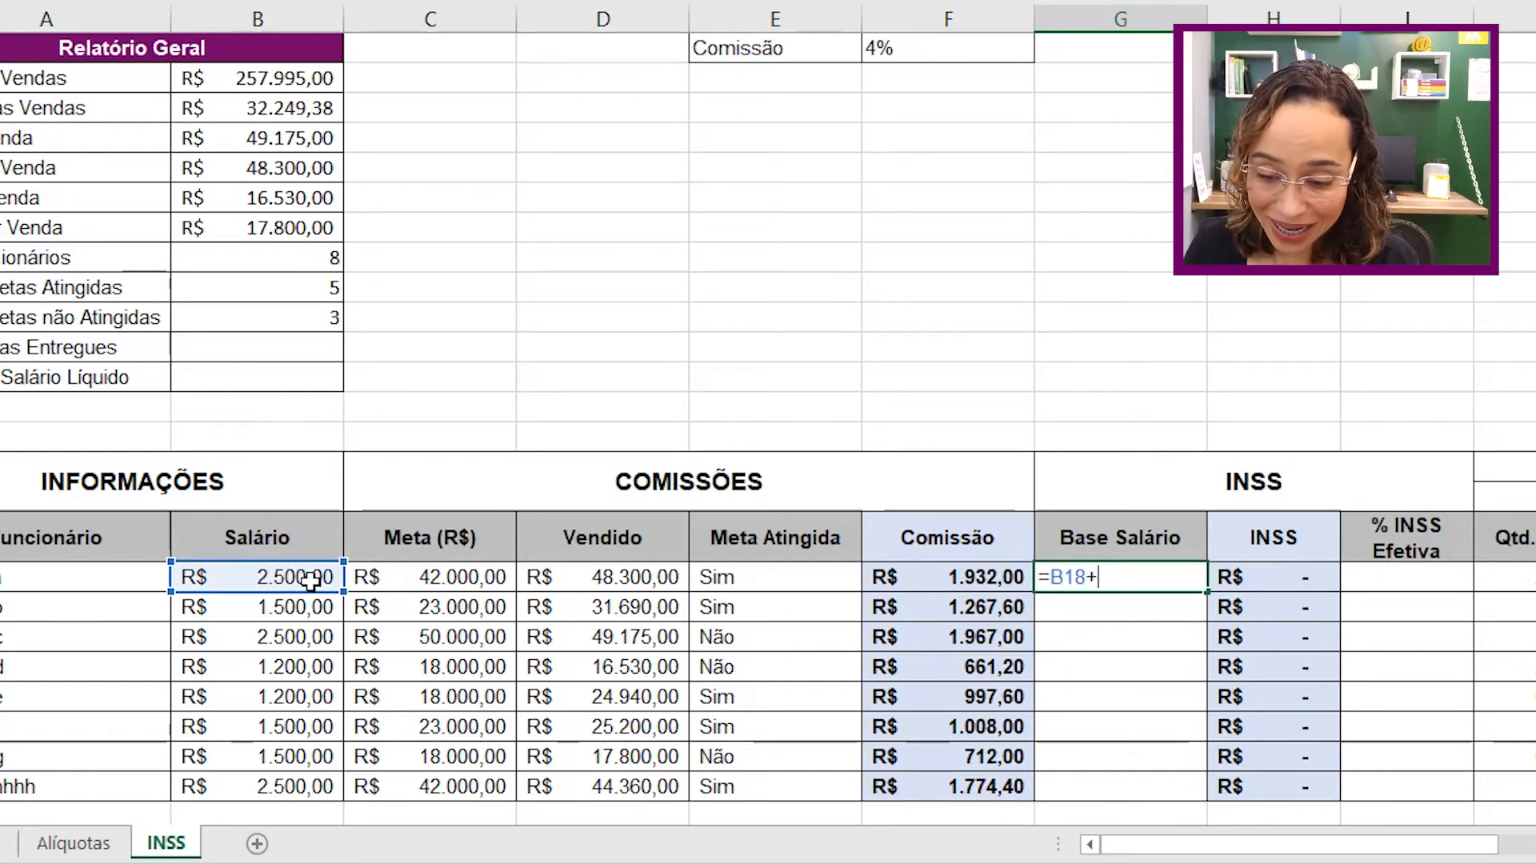
click(962, 583)
key(Return)
Fill the Base Salário formula from G18 down to G25 and check the last row's references.
click(1174, 581)
double_click(1206, 592)
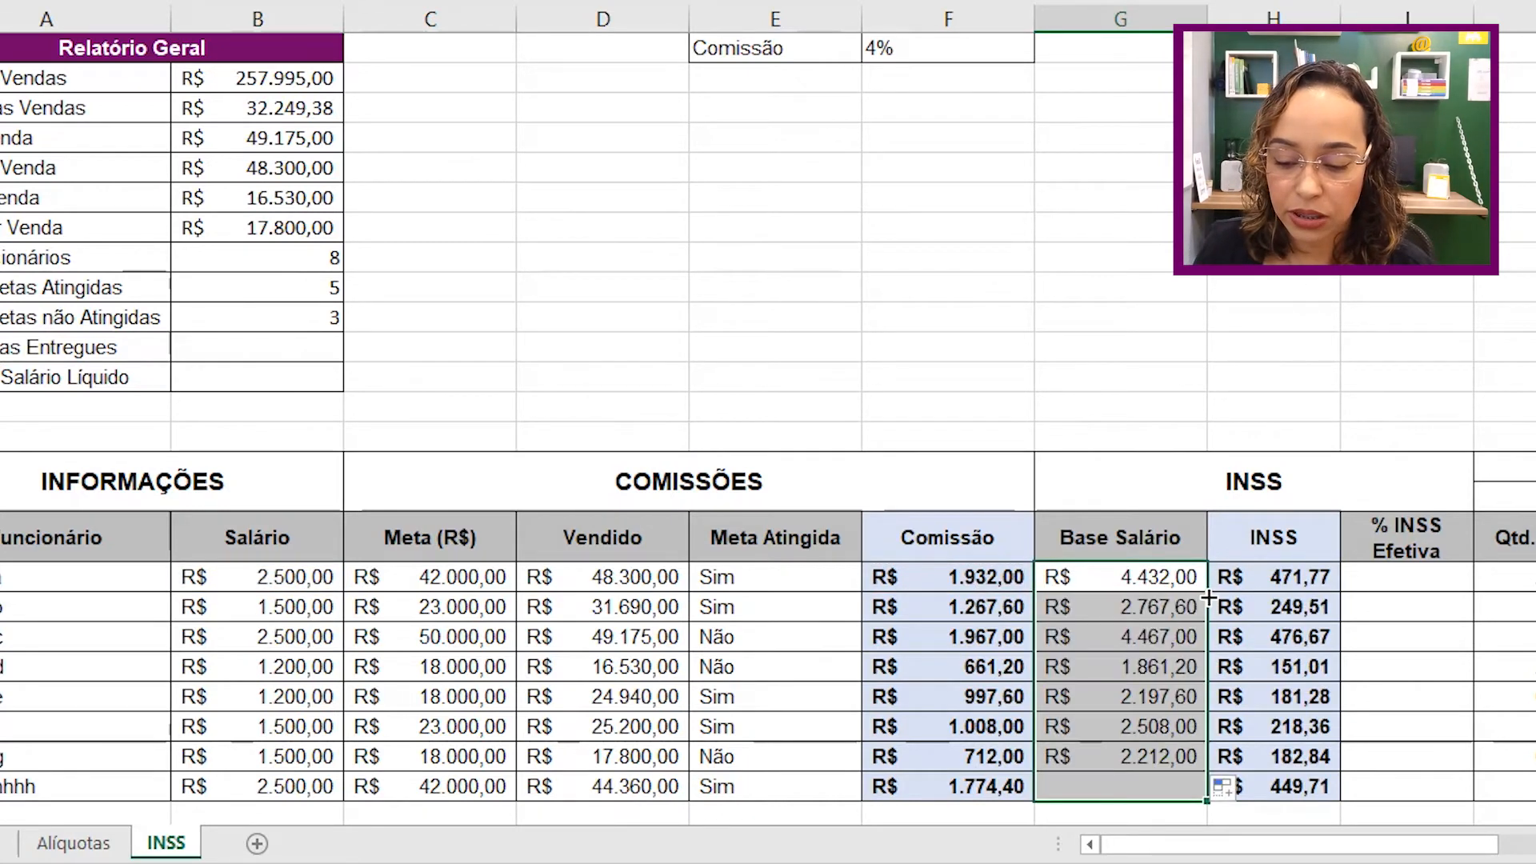
double_click(1104, 787)
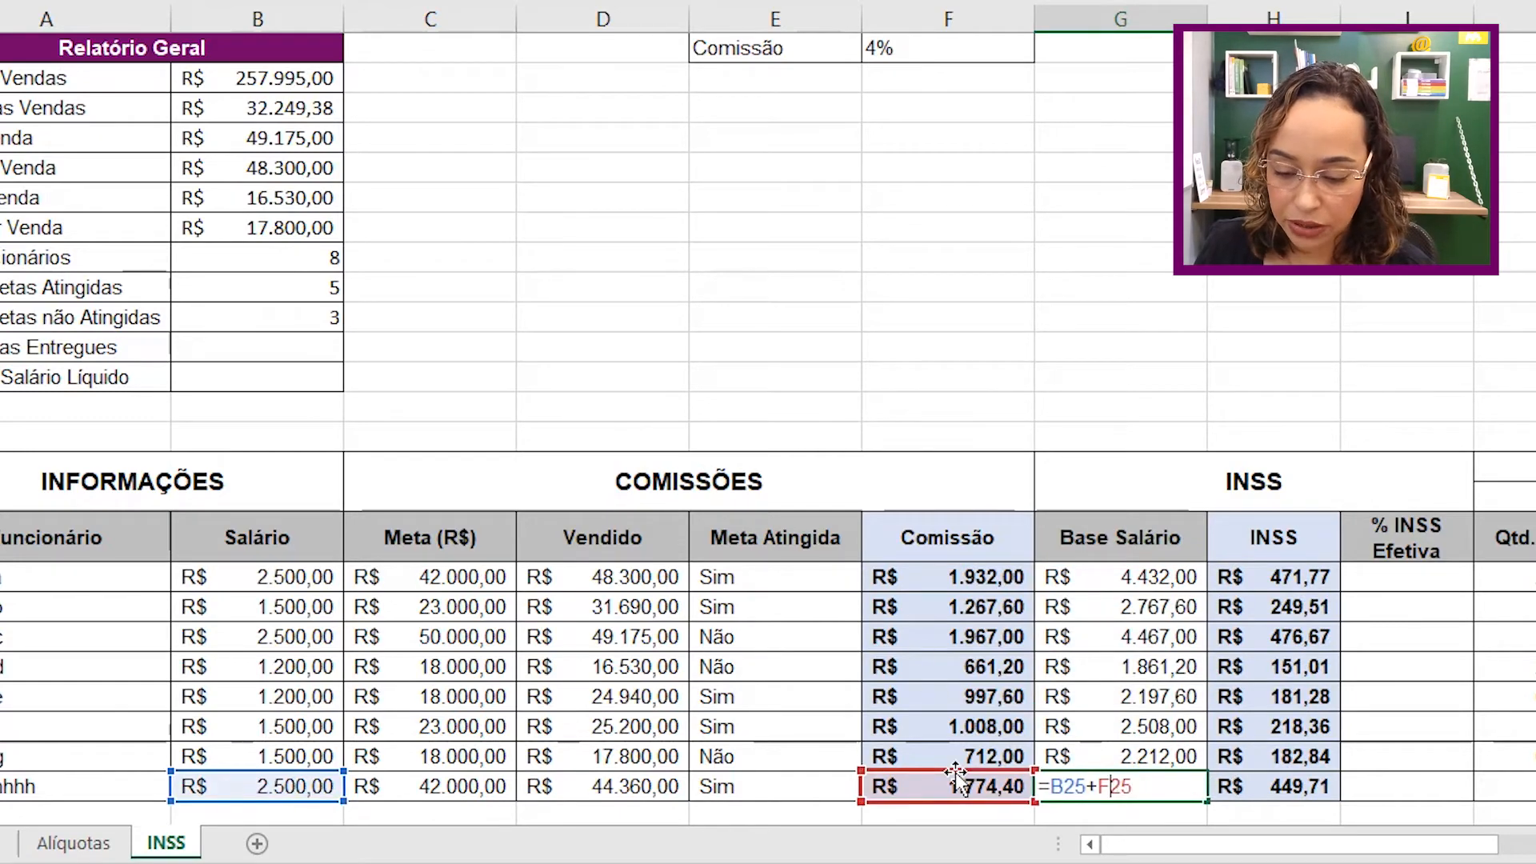
key(Return)
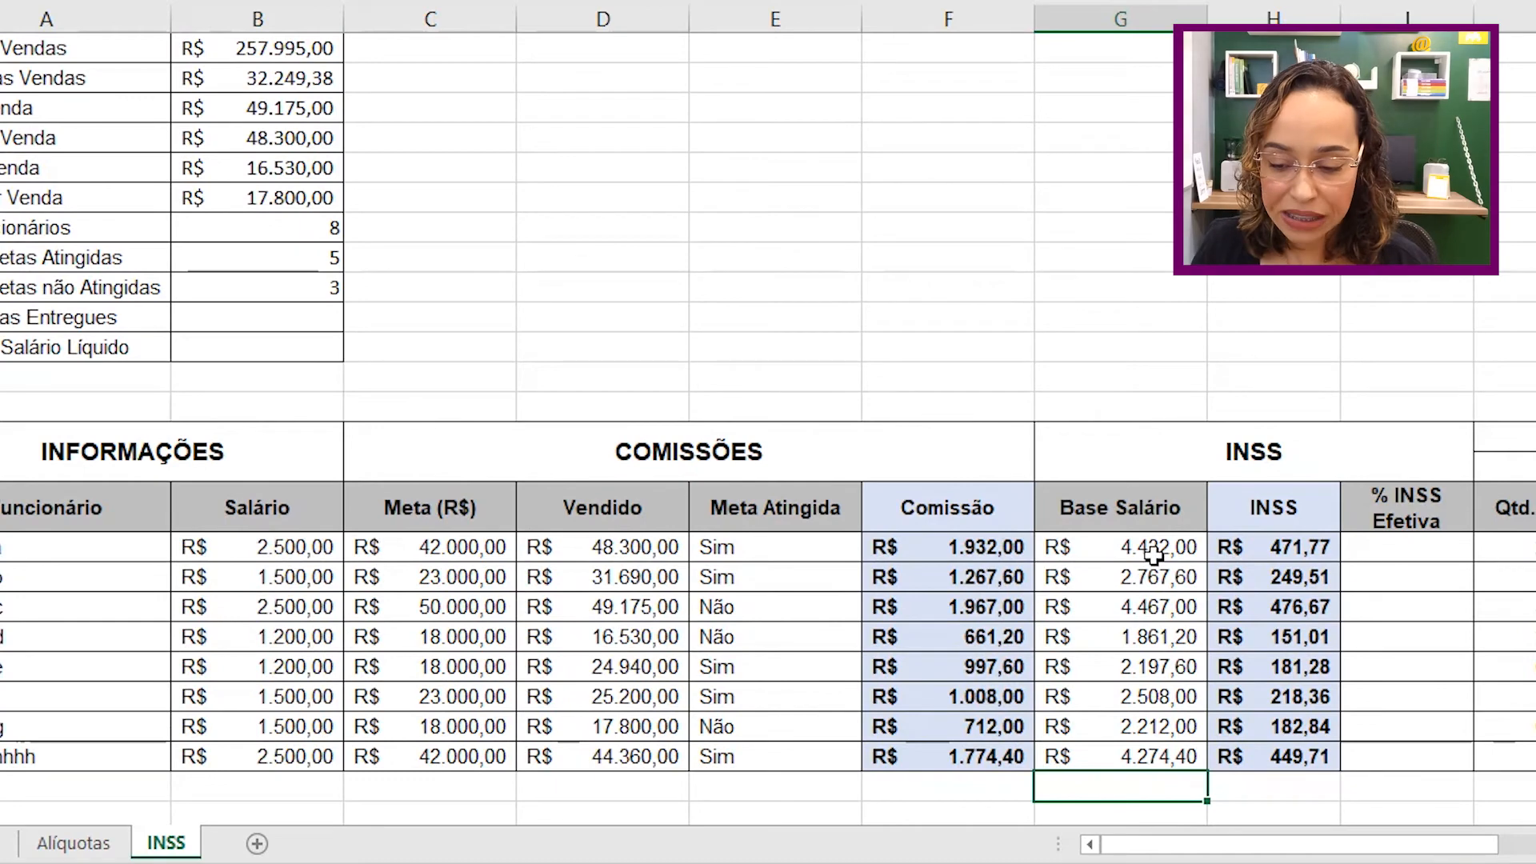
Examine the existing SE formula in INSS cell H18 without changing it.
drag(1202, 858, 1256, 852)
click(840, 546)
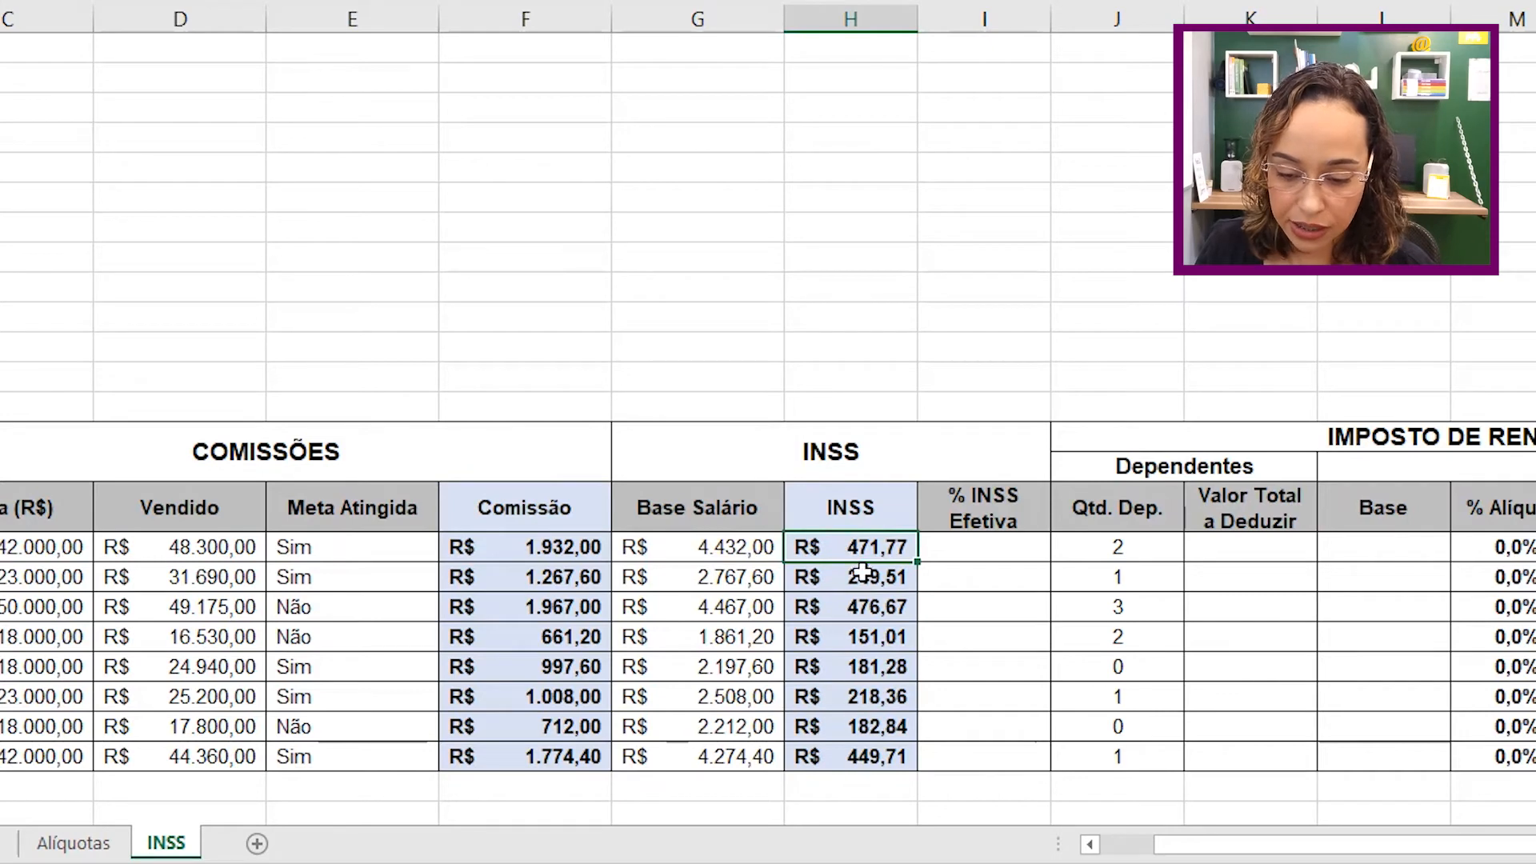
double_click(861, 547)
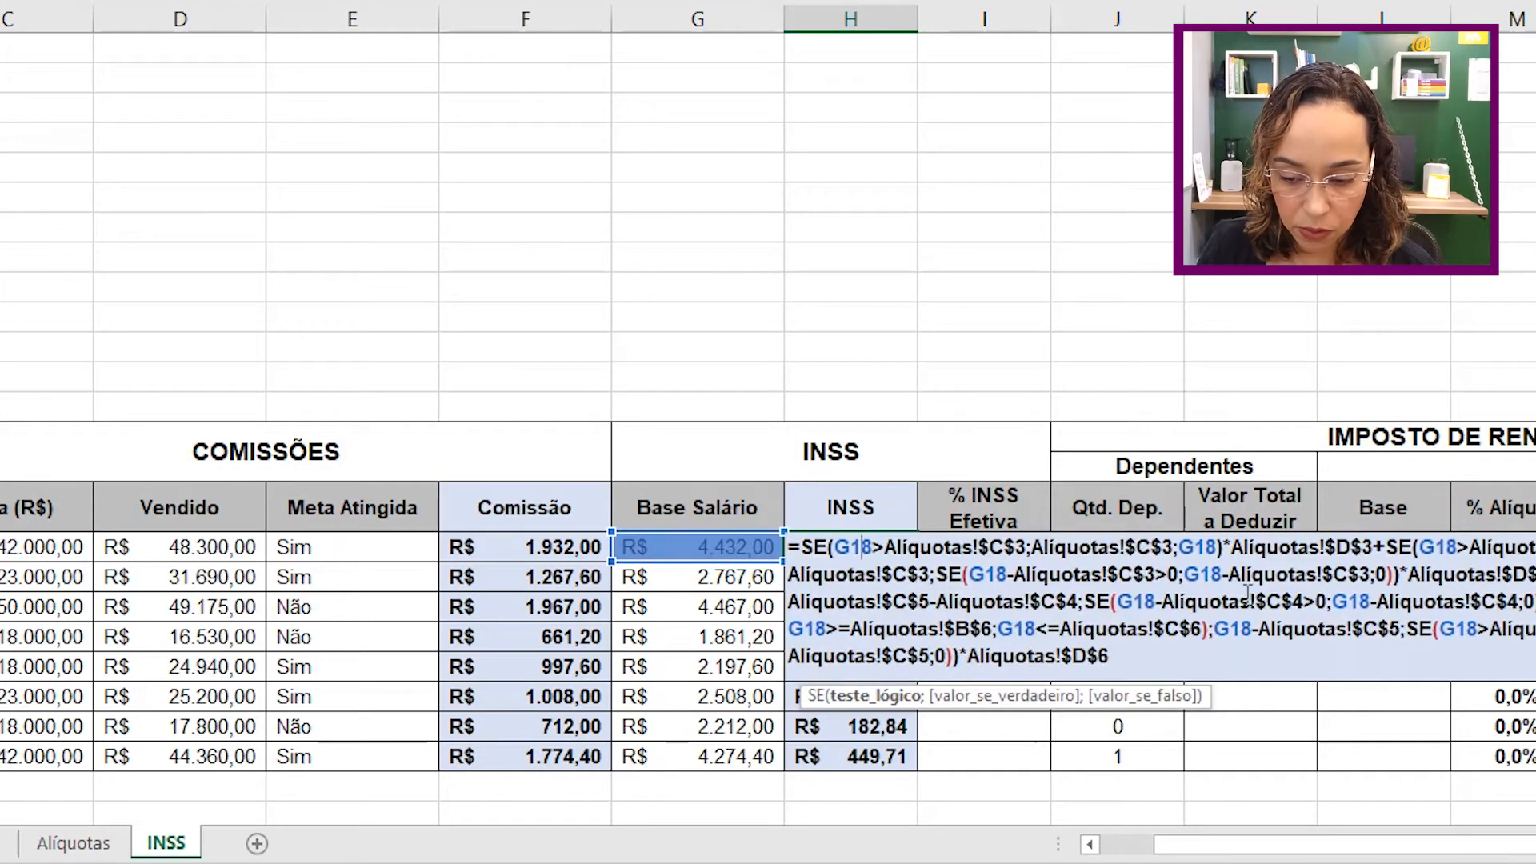
key(Return)
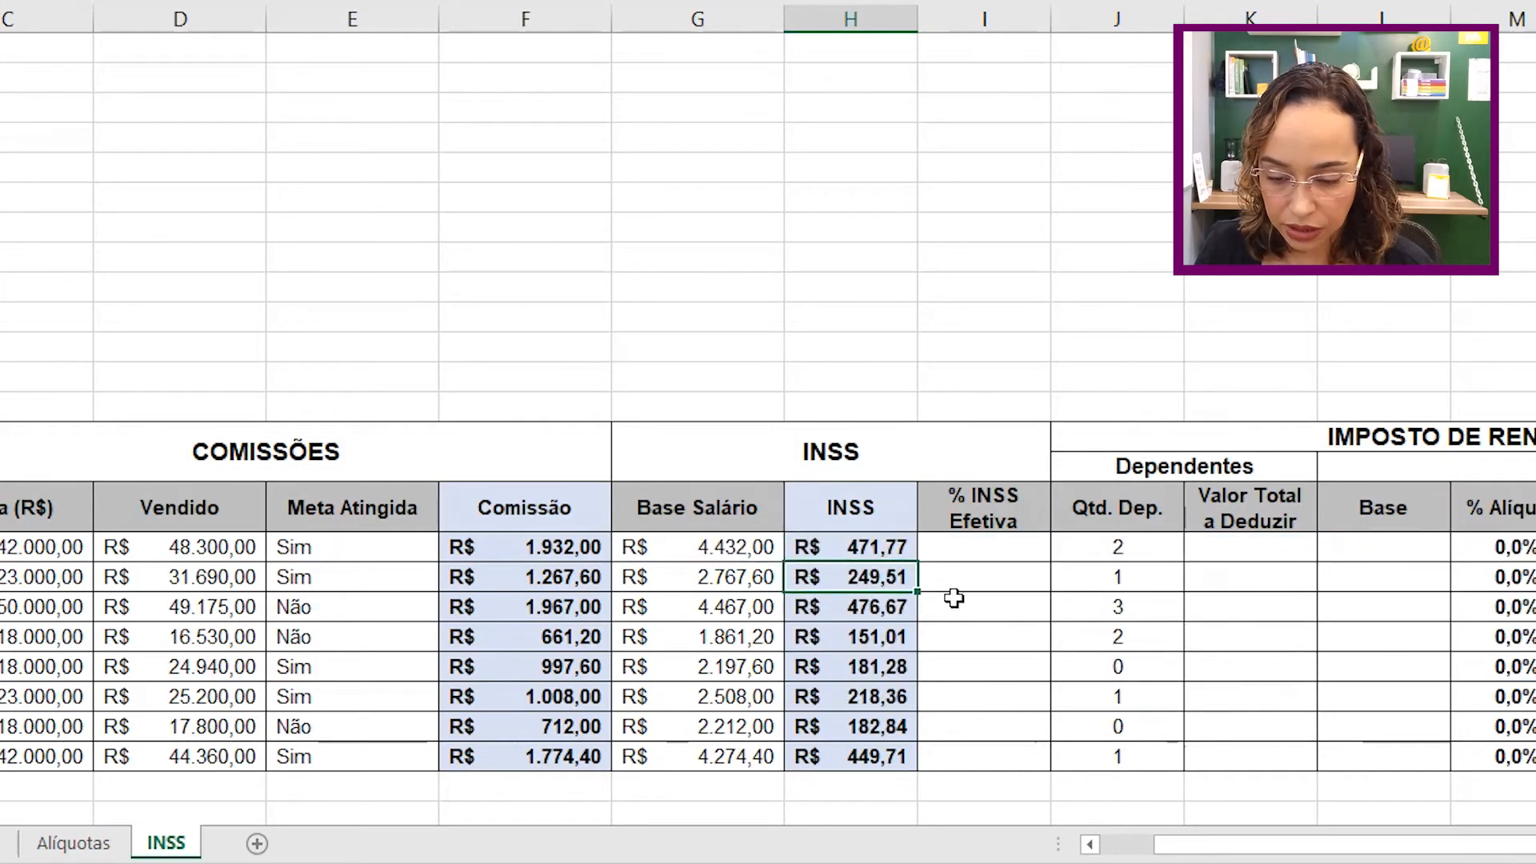
Calculate the % INSS Efetiva in I18 by dividing INSS H18 by Base Salário G18.
click(945, 551)
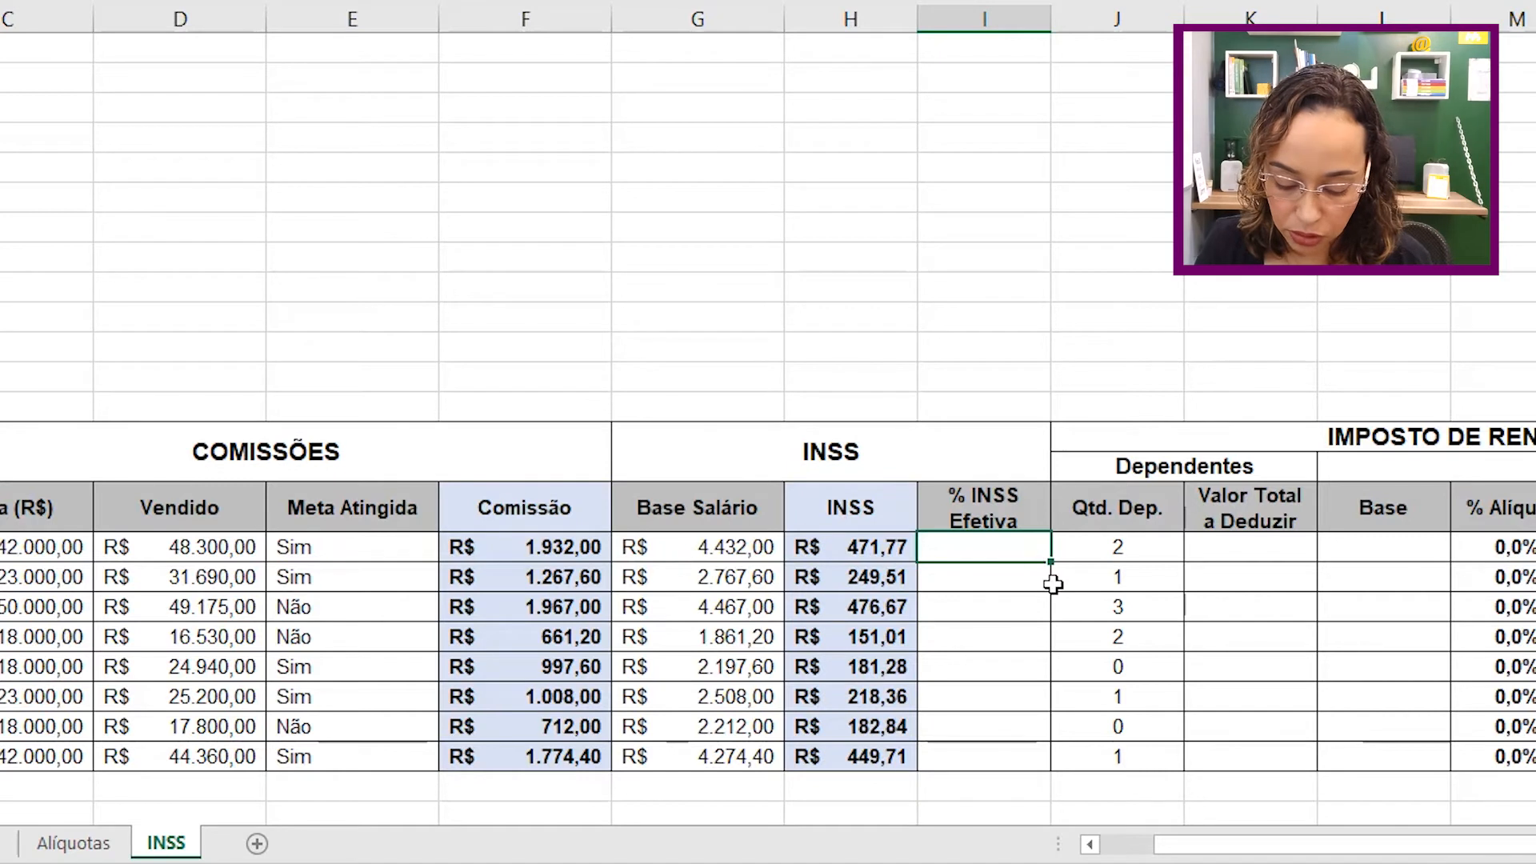
text(=)
click(900, 552)
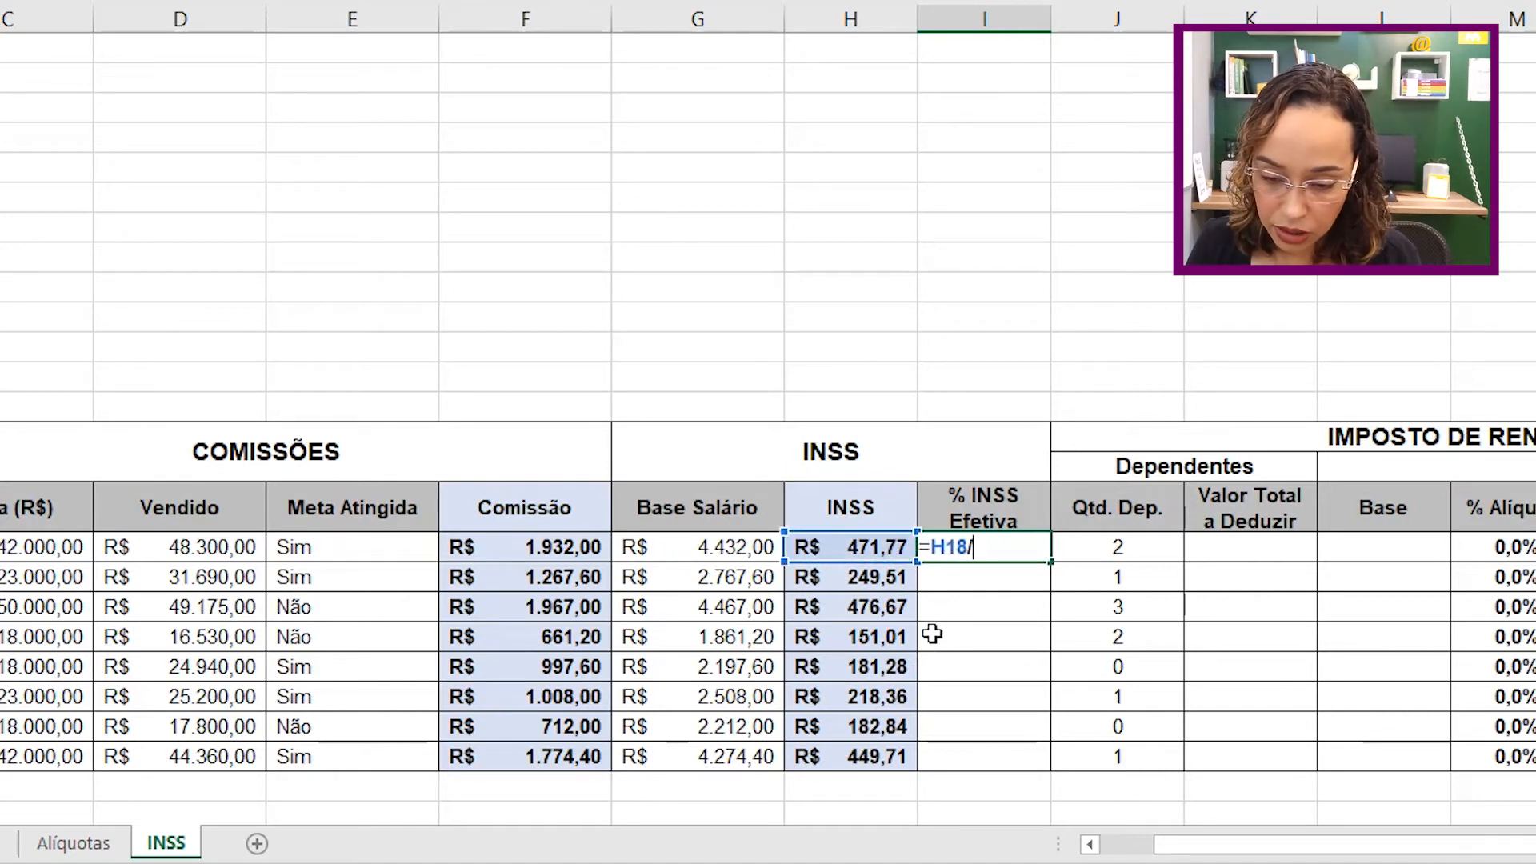
text(/)
click(705, 548)
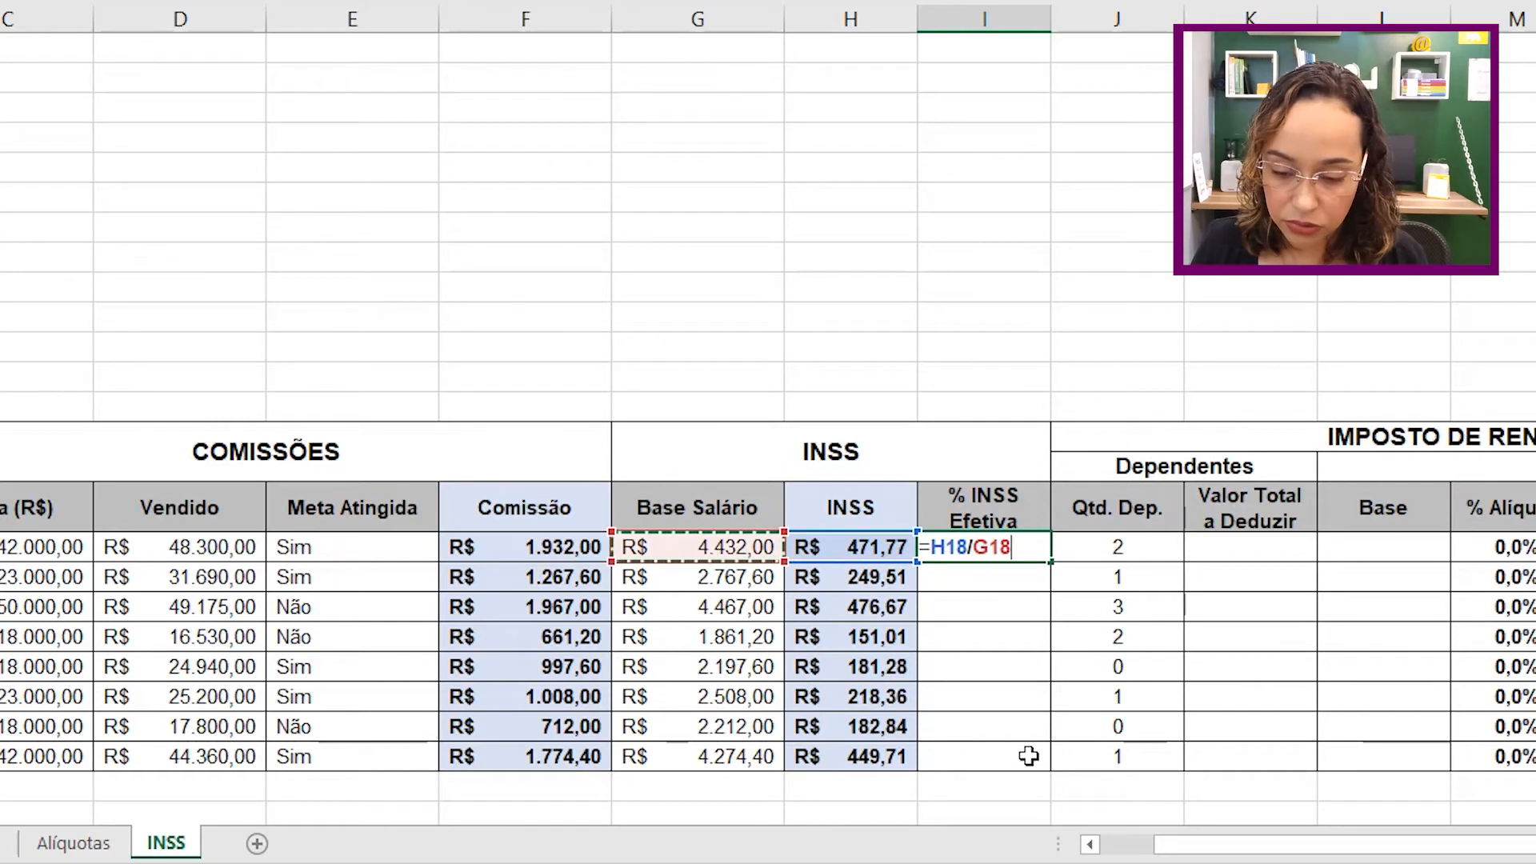
key(Return)
Format the % INSS Efetiva in I18 as a percentage with two decimals and fill it down to I25.
click(1005, 547)
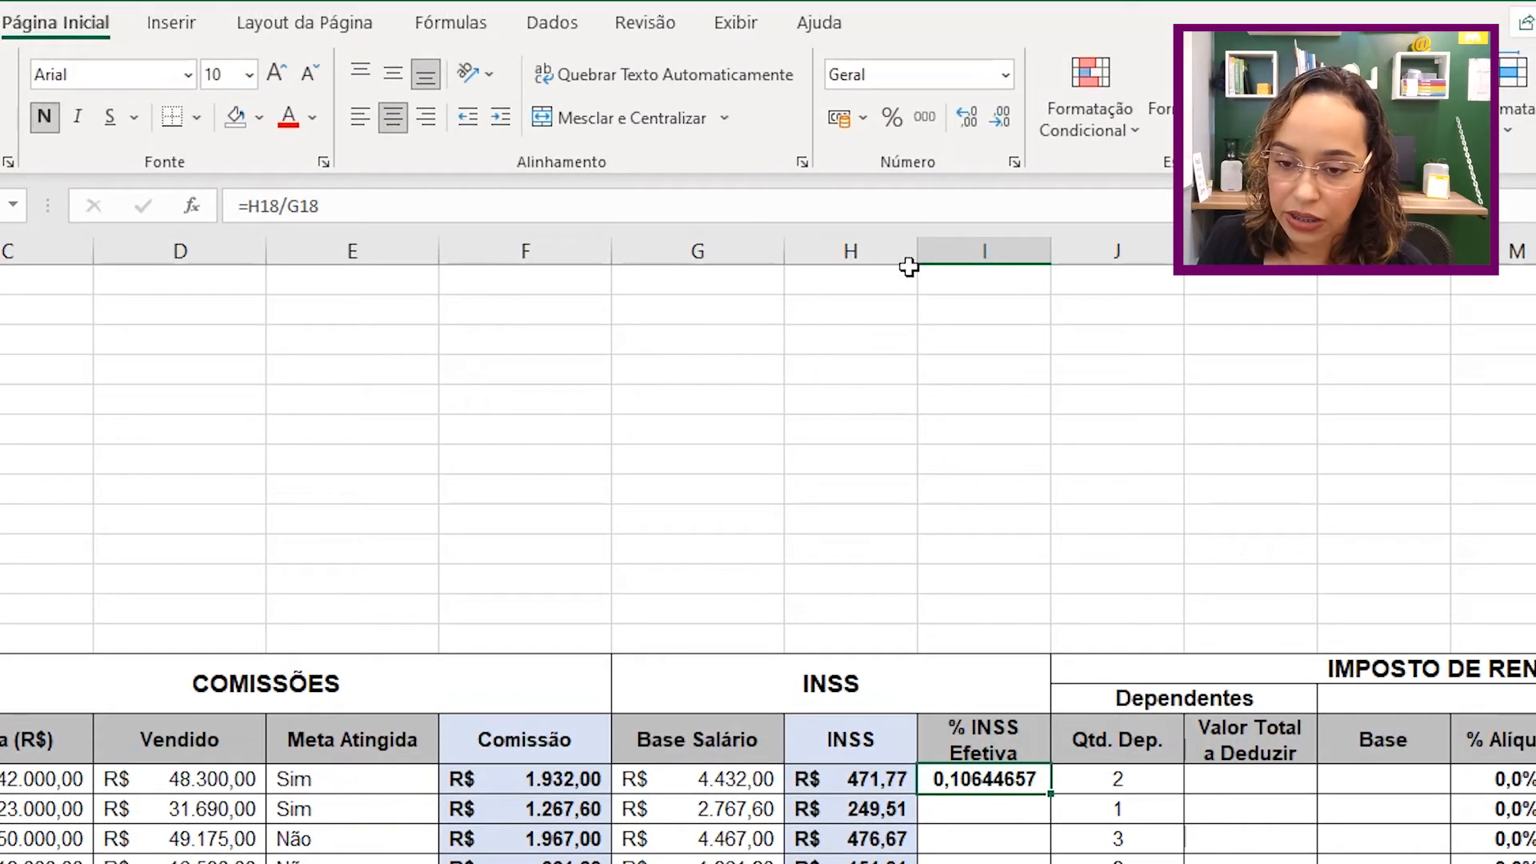
click(893, 120)
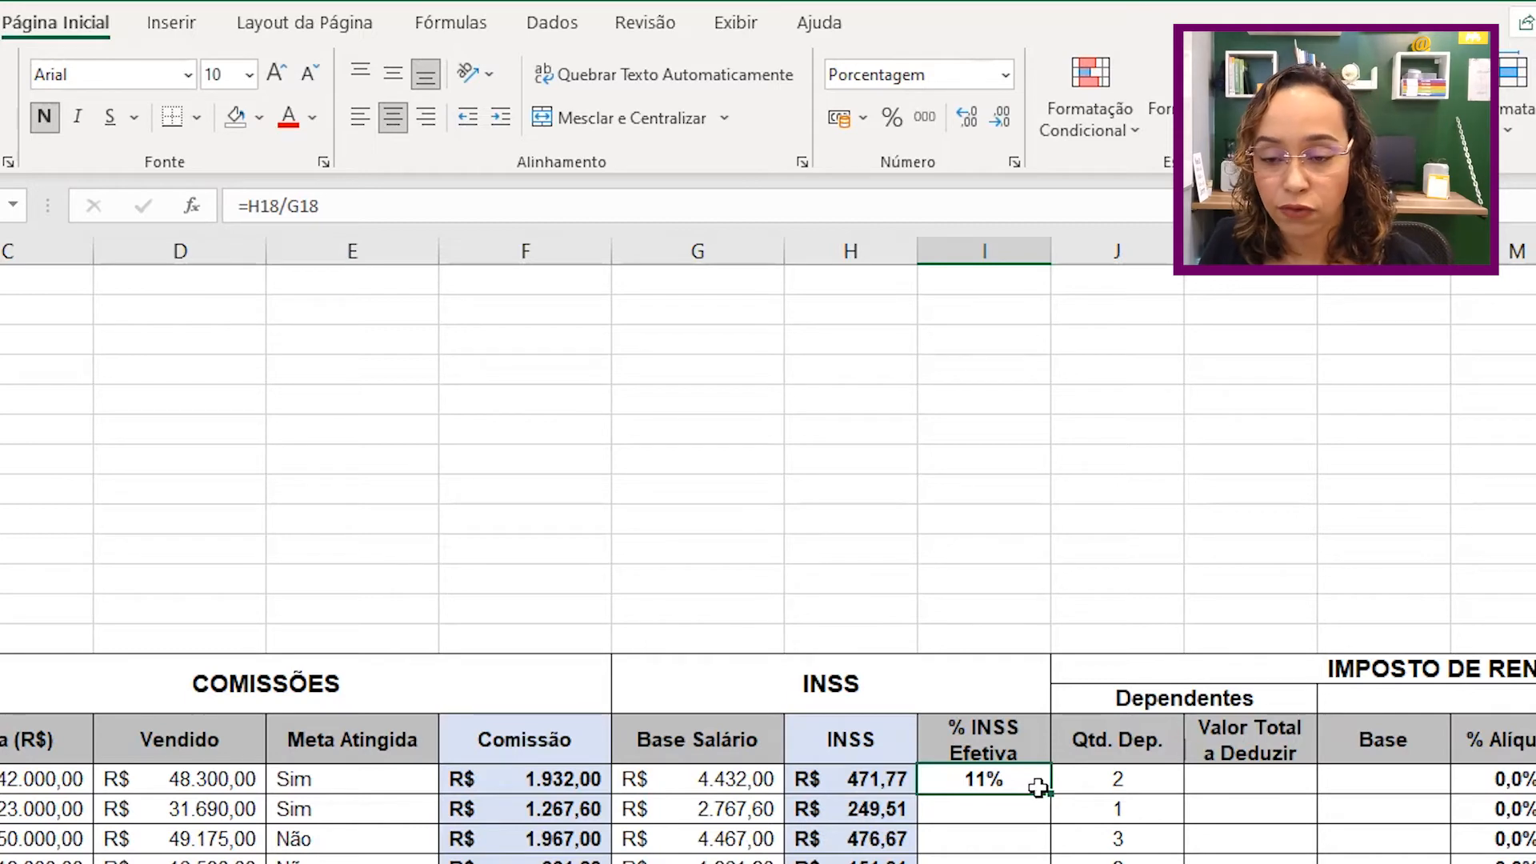
click(967, 118)
click(966, 119)
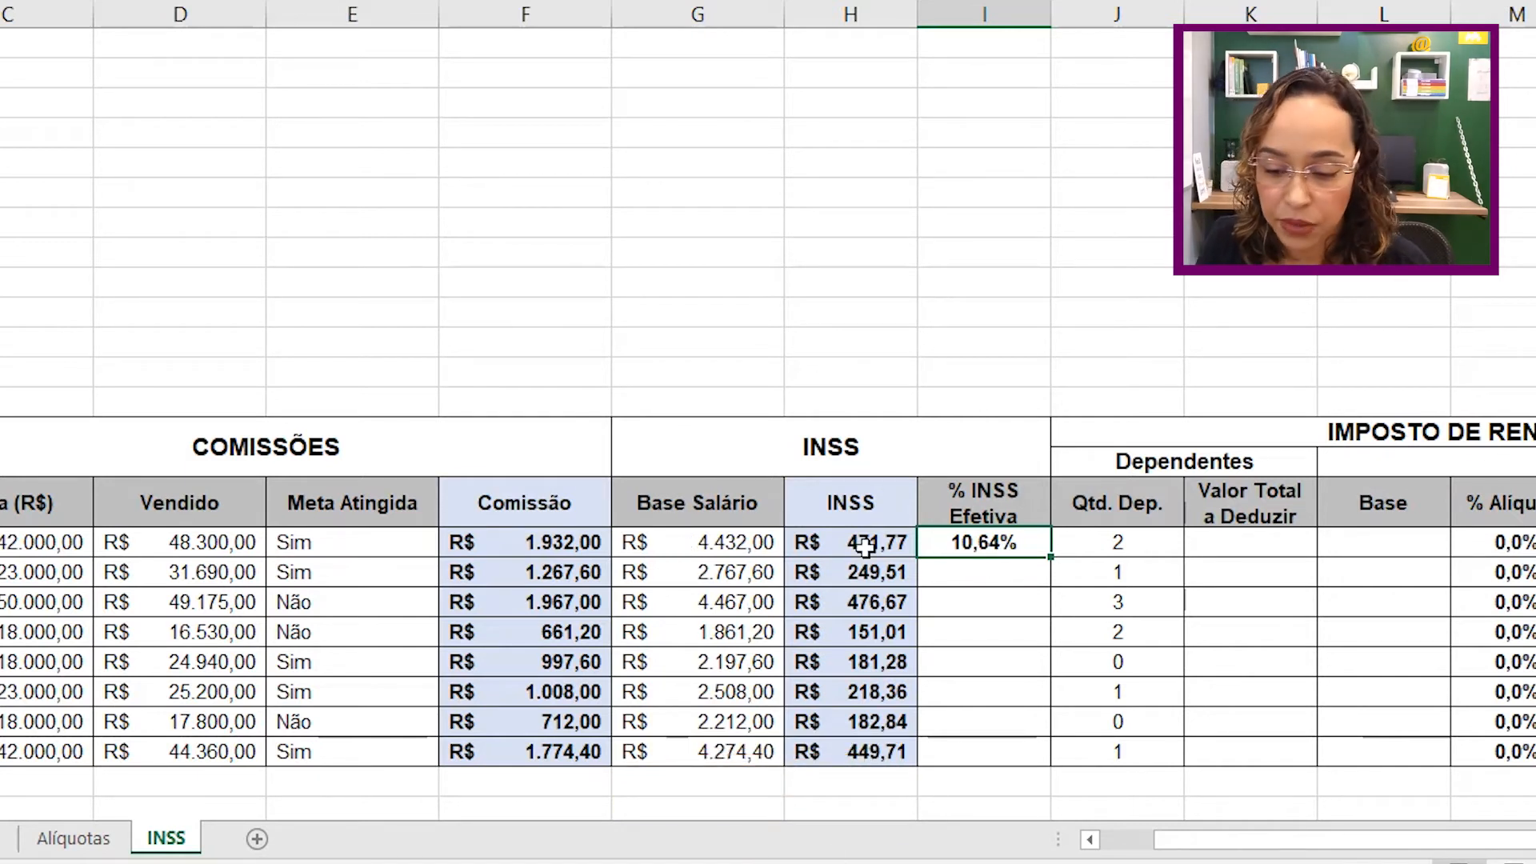
double_click(1048, 559)
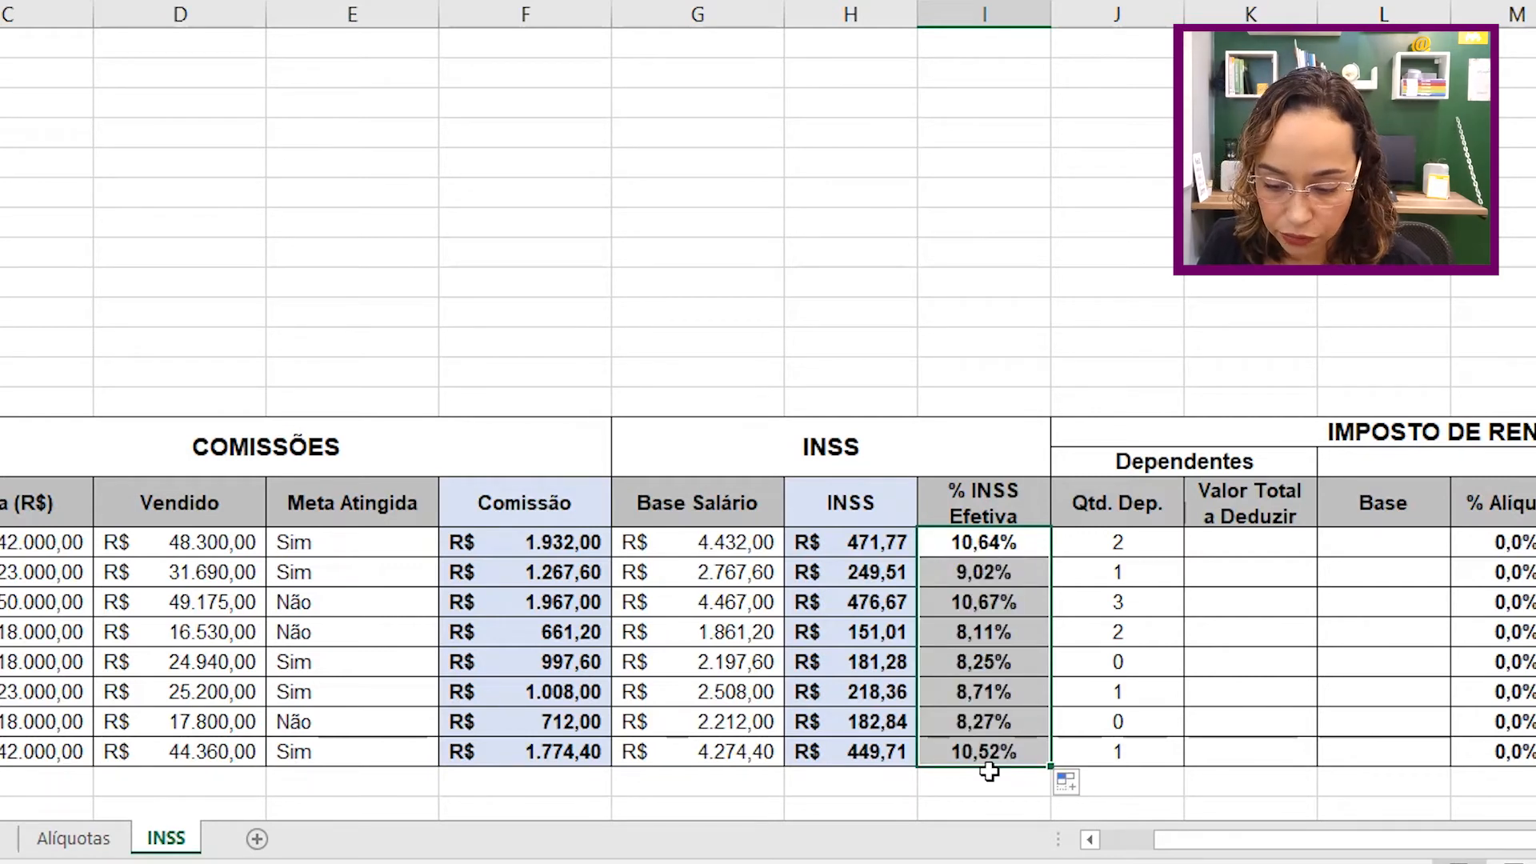
Calculate Valor Total a Deduzir in K18 by multiplying Qtd. Dep. J18 by the Parcela por Dependente in B19 of the Alíquotas sheet.
drag(1165, 844, 1246, 843)
click(747, 542)
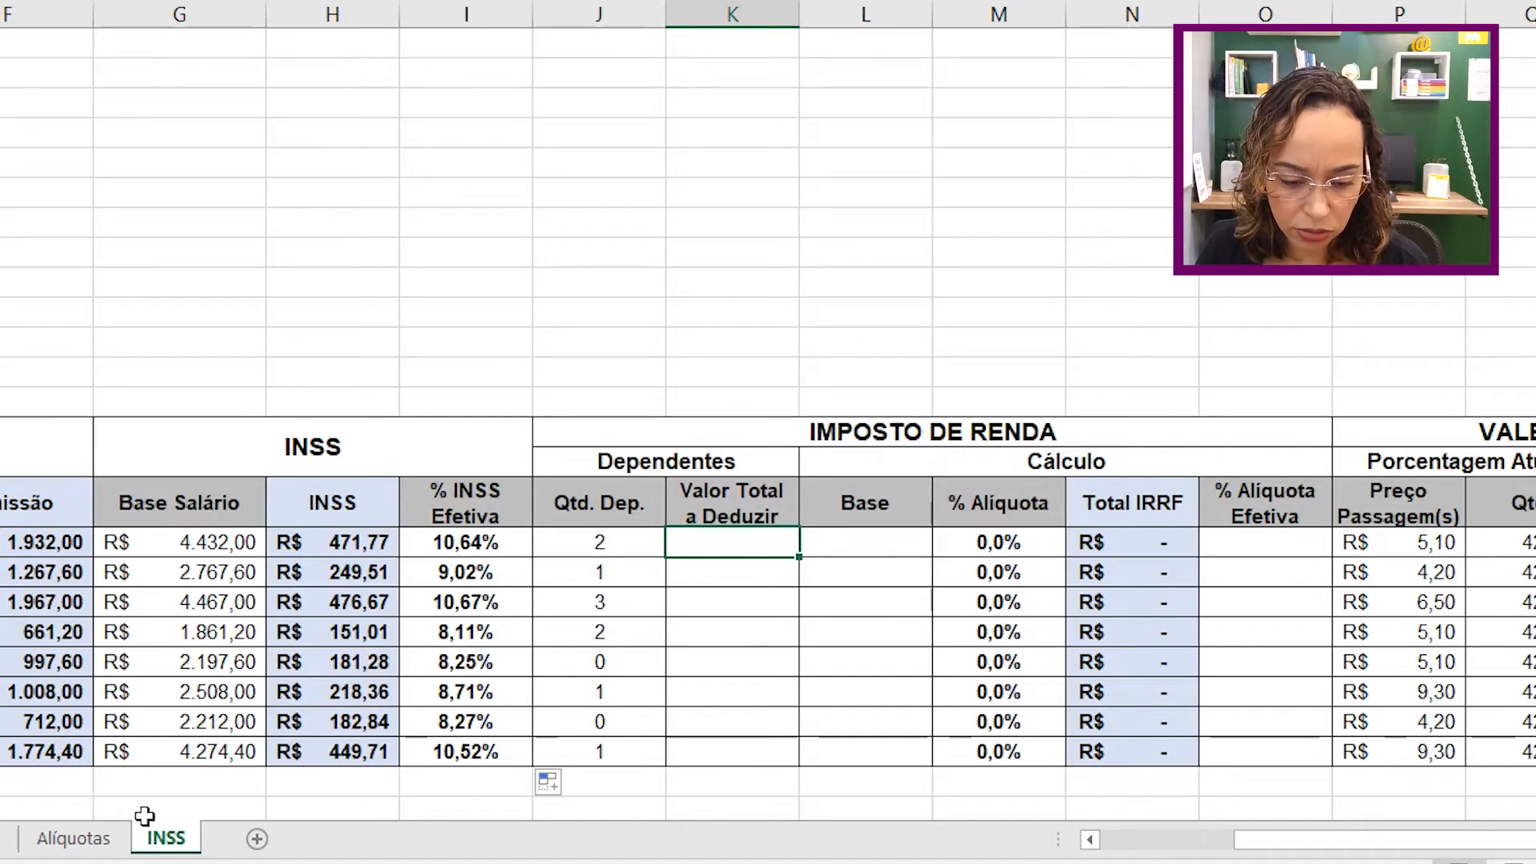
click(89, 848)
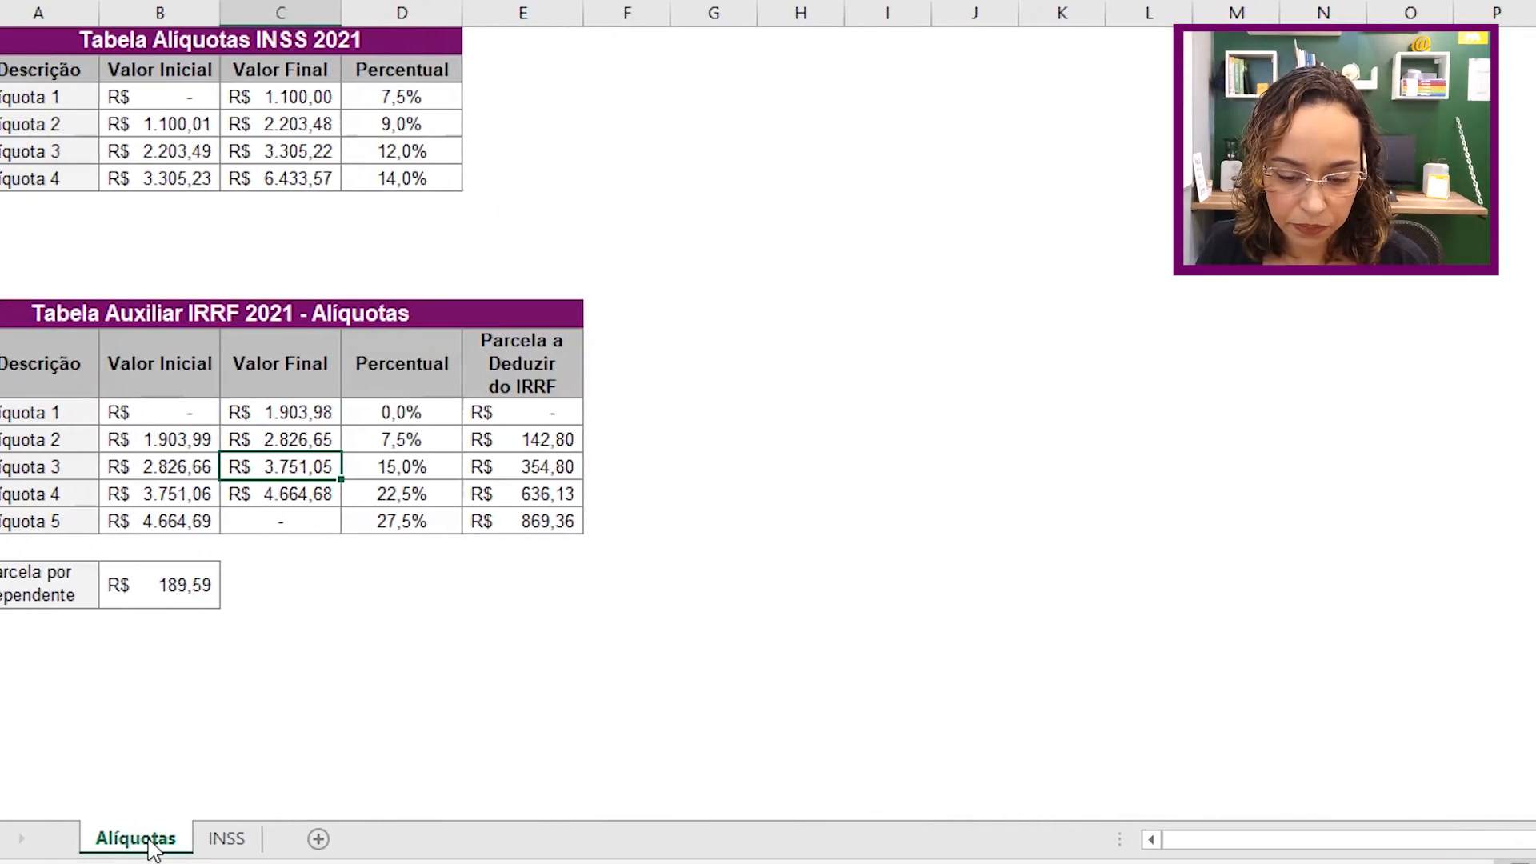
click(1248, 849)
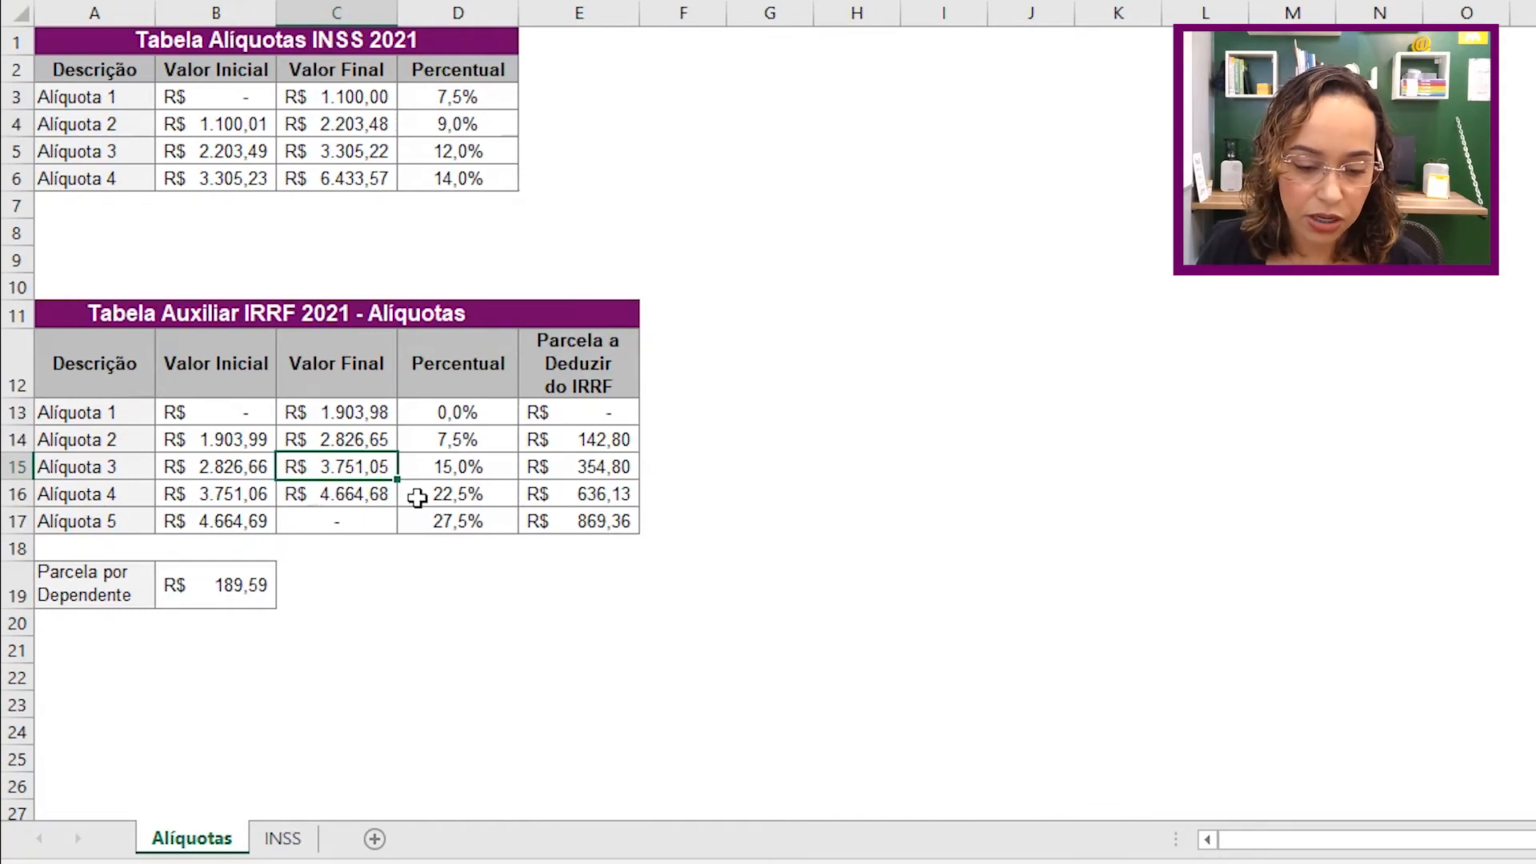
click(191, 598)
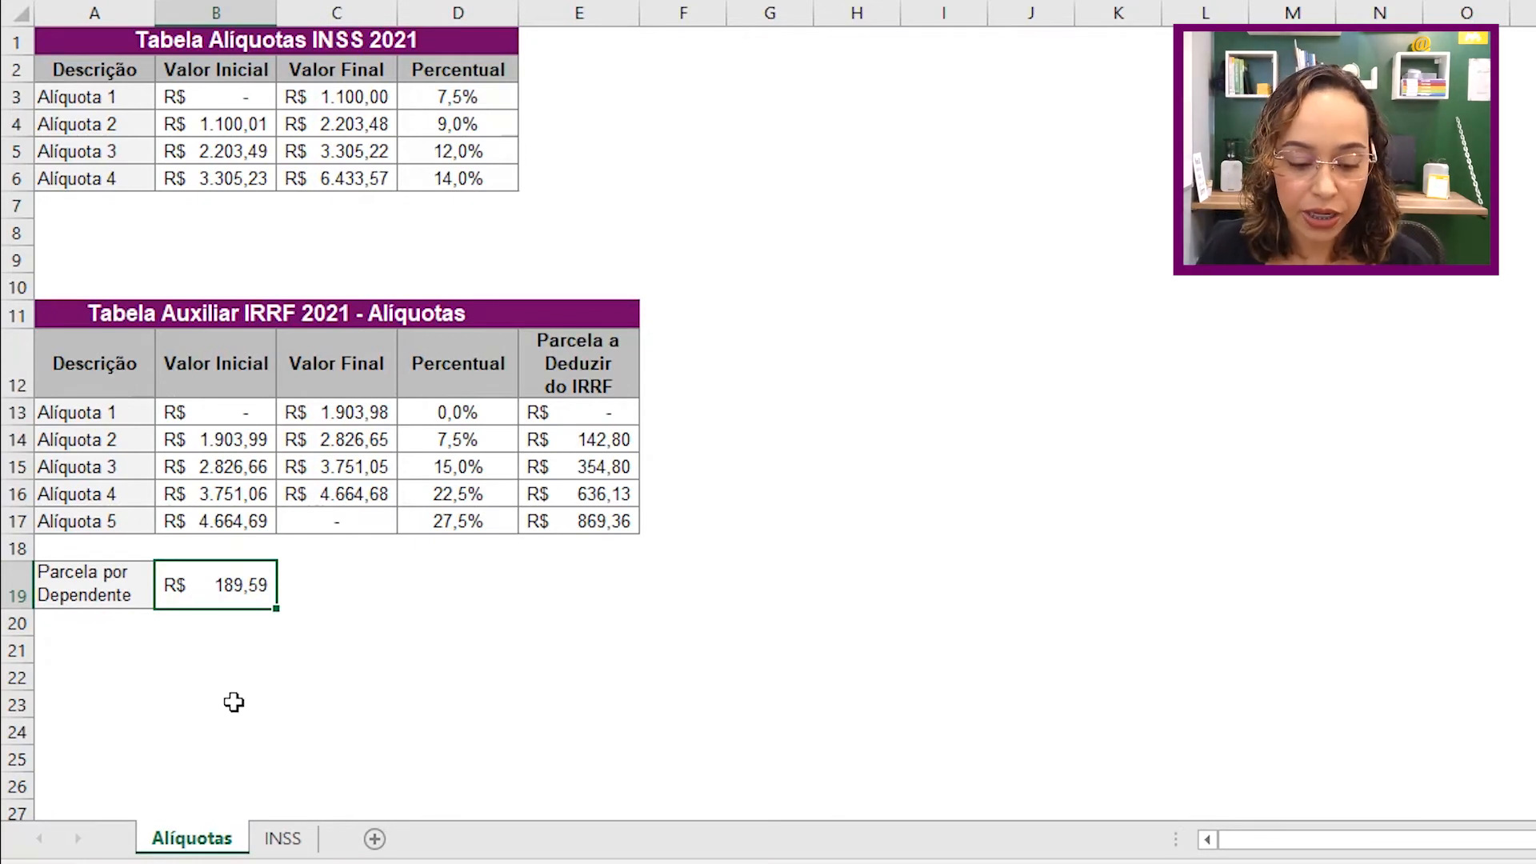
click(283, 842)
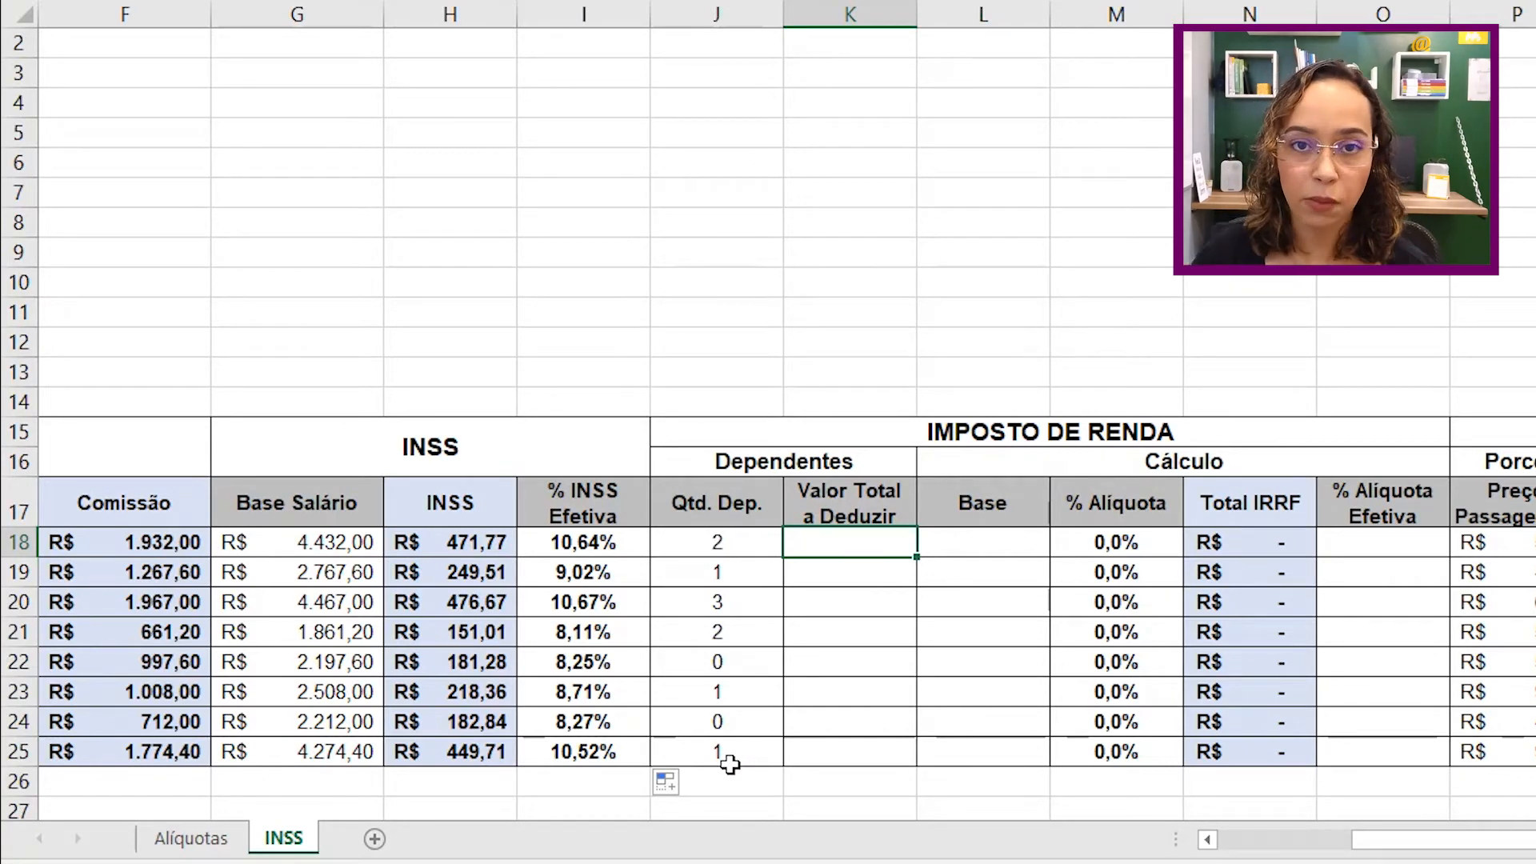
text(=)
click(731, 540)
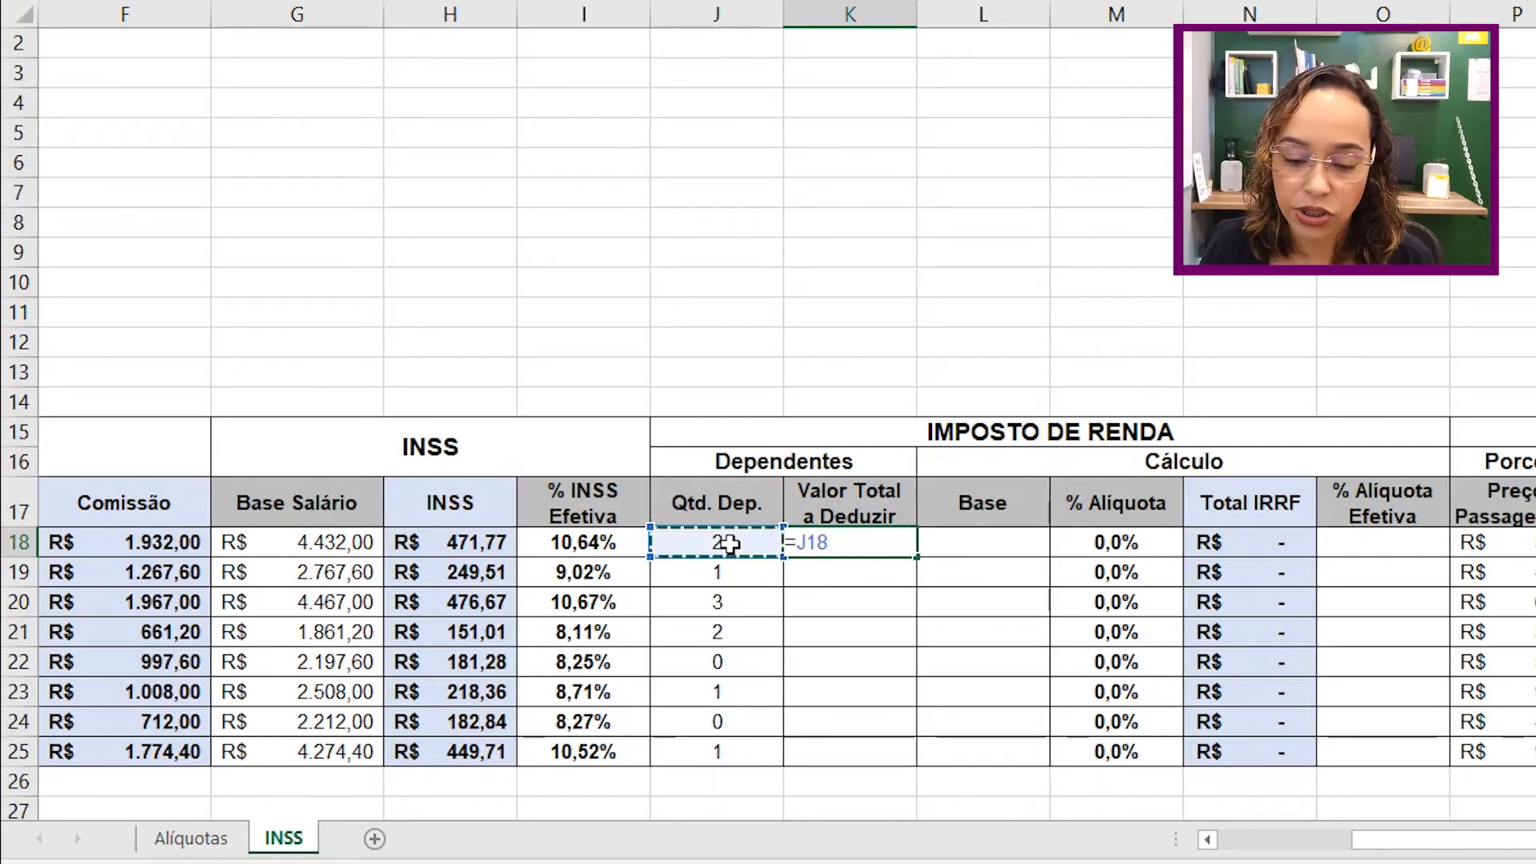
text(*)
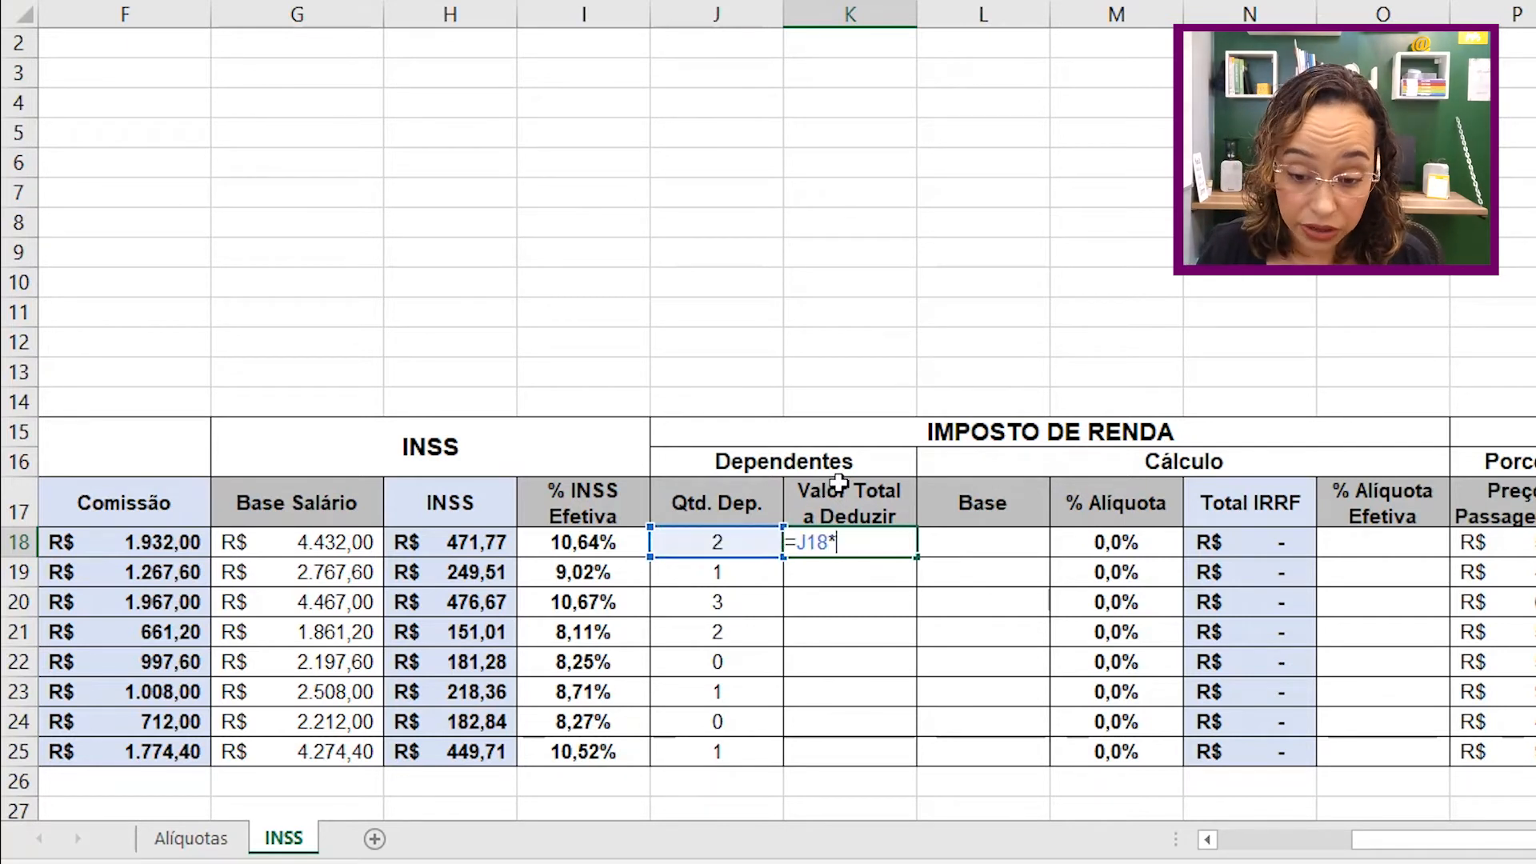
click(175, 846)
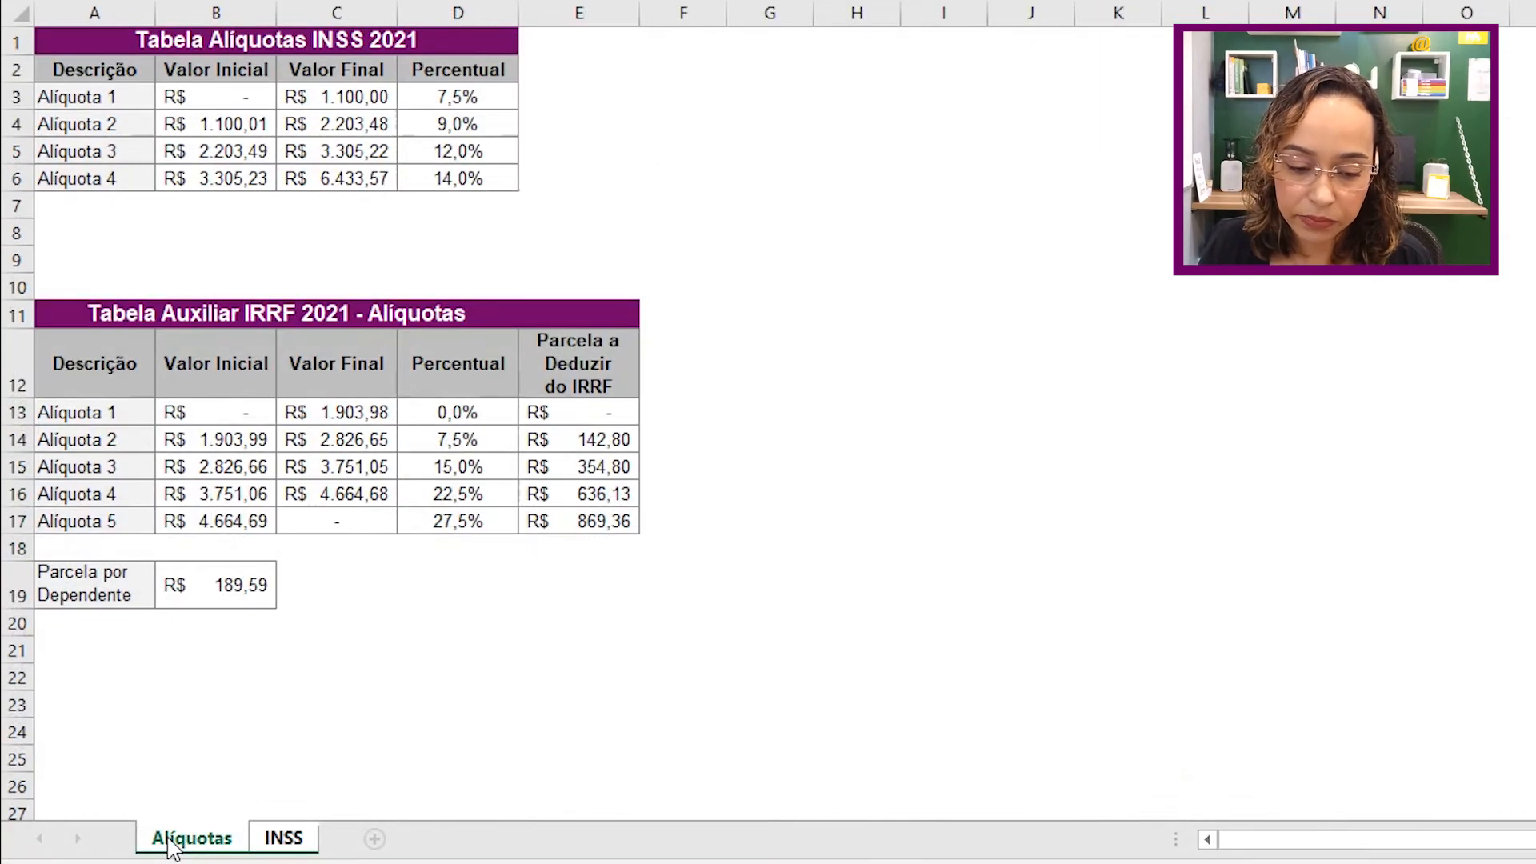
click(215, 588)
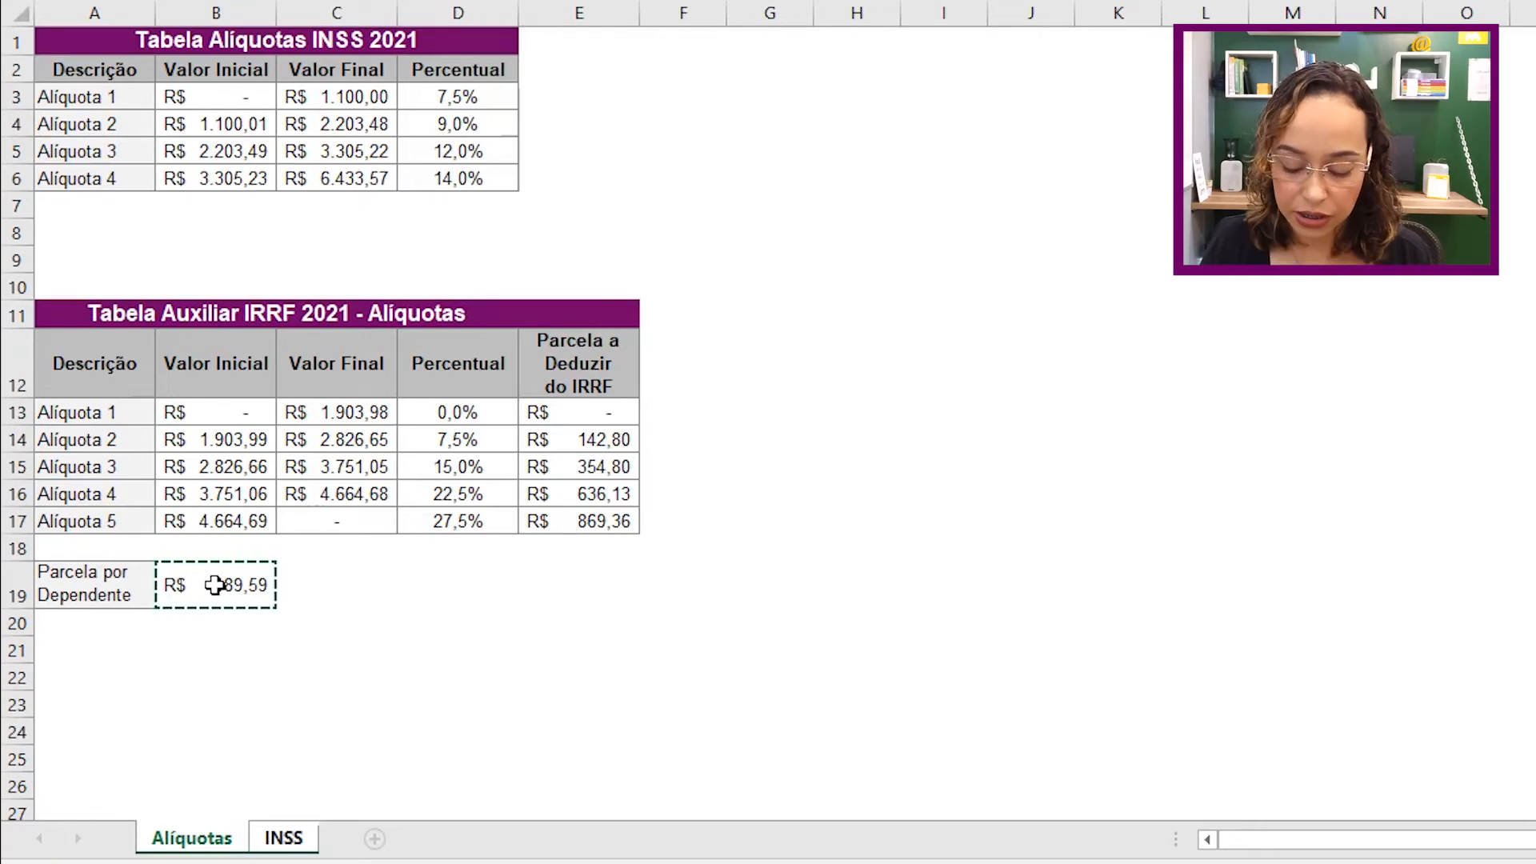
key(Return)
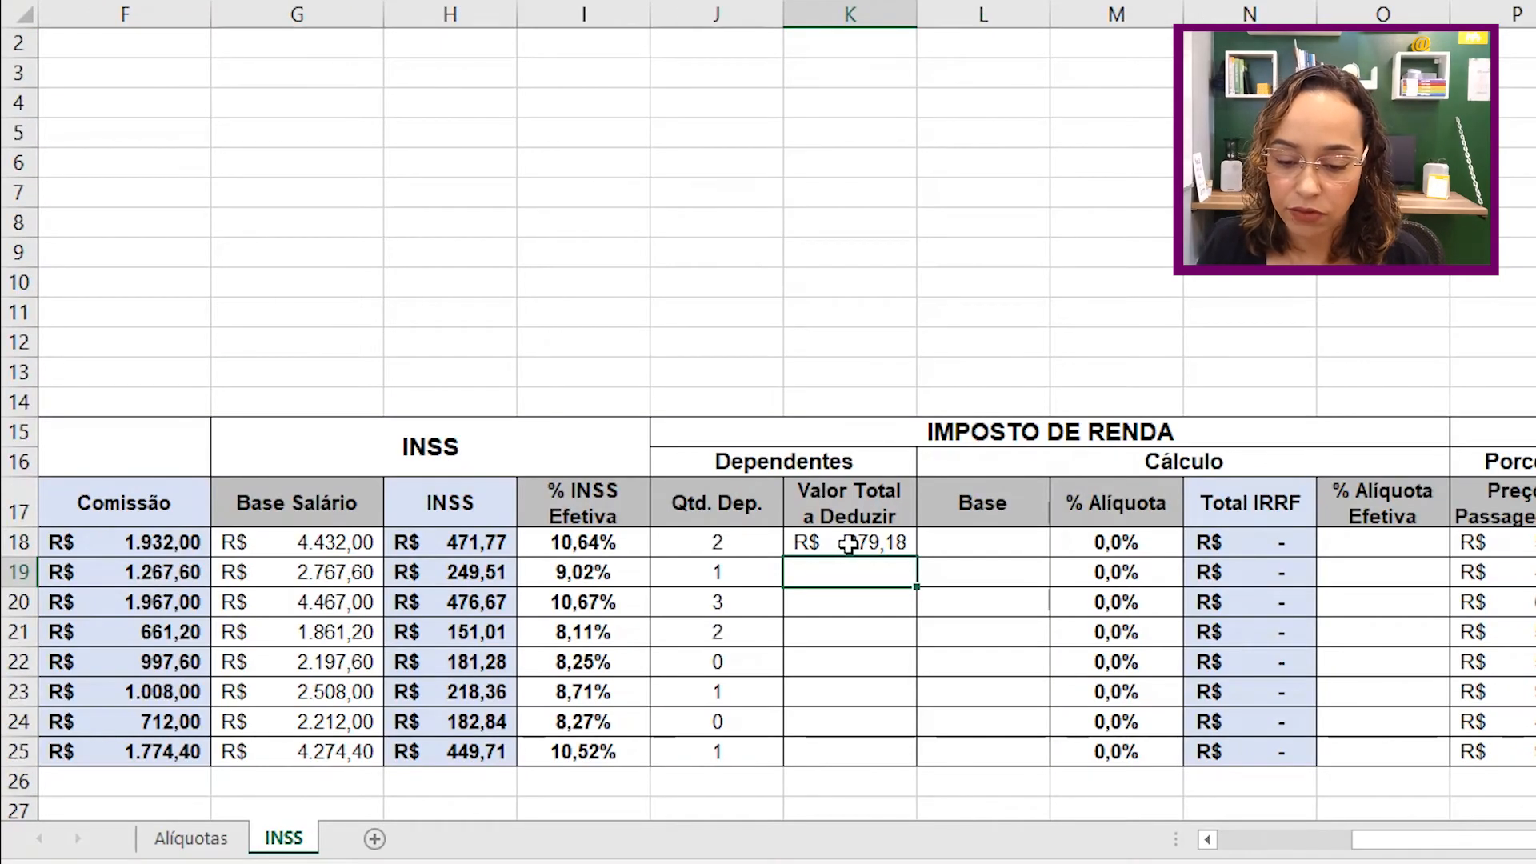
Make the Alíquotas!B19 reference in K18 absolute, fill the Valor Total a Deduzir formula down to K25 and check the filled cells.
double_click(888, 542)
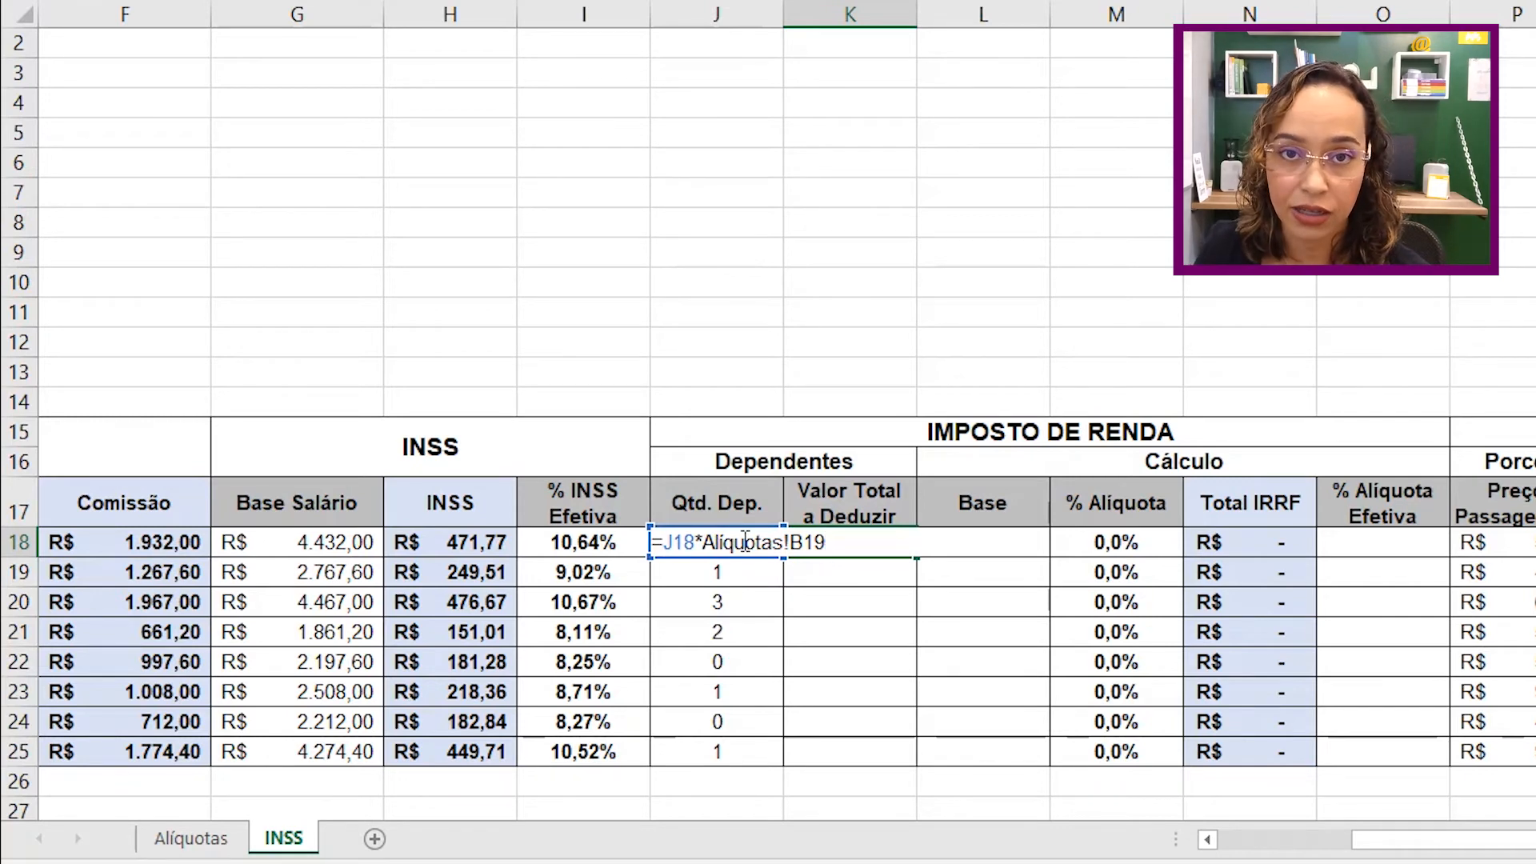
click(803, 543)
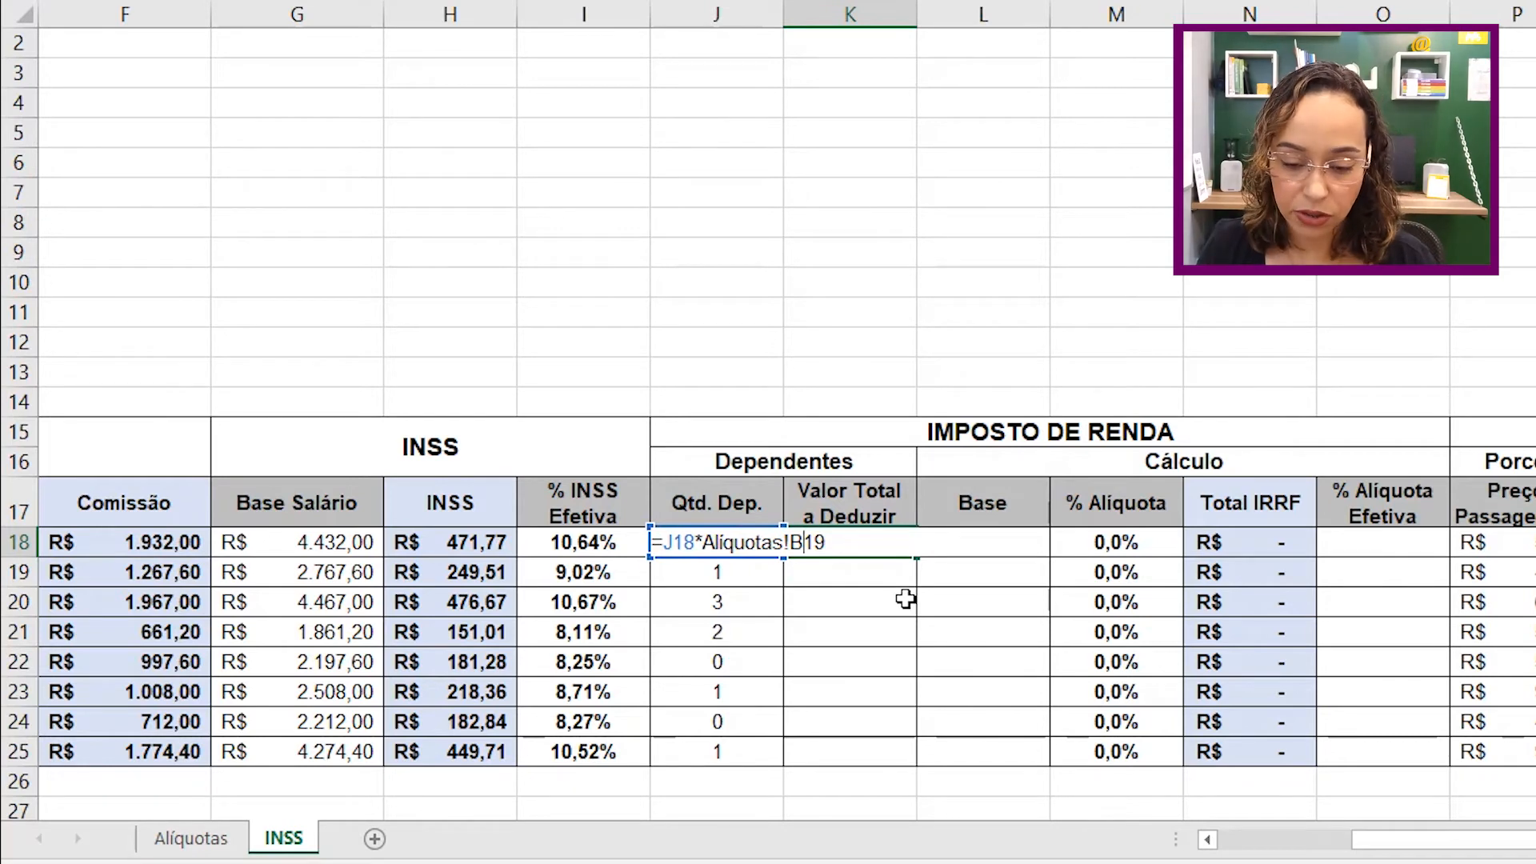
key(F4)
key(Return)
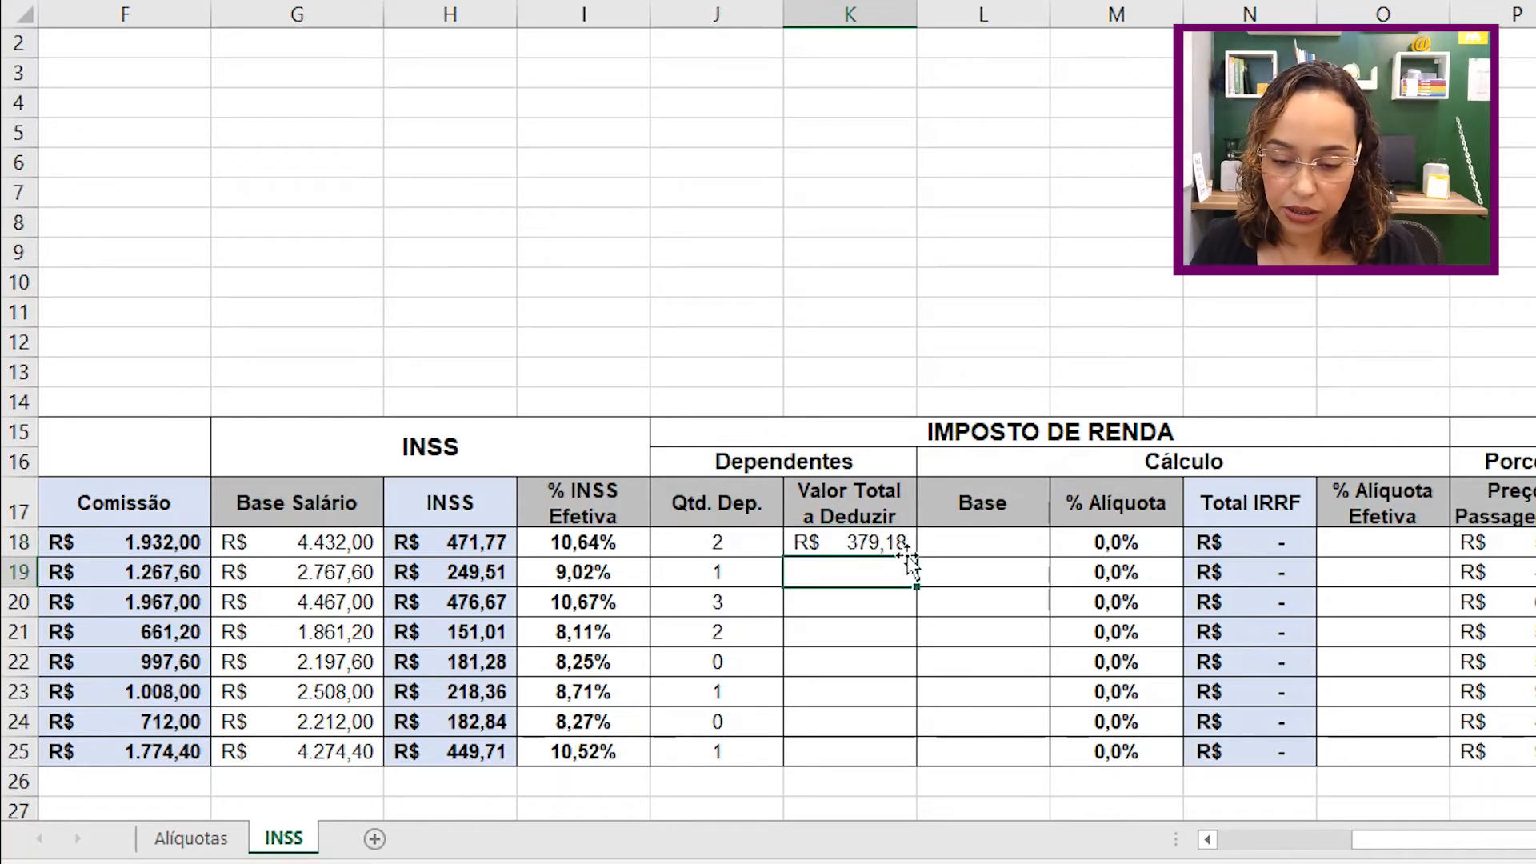
click(872, 547)
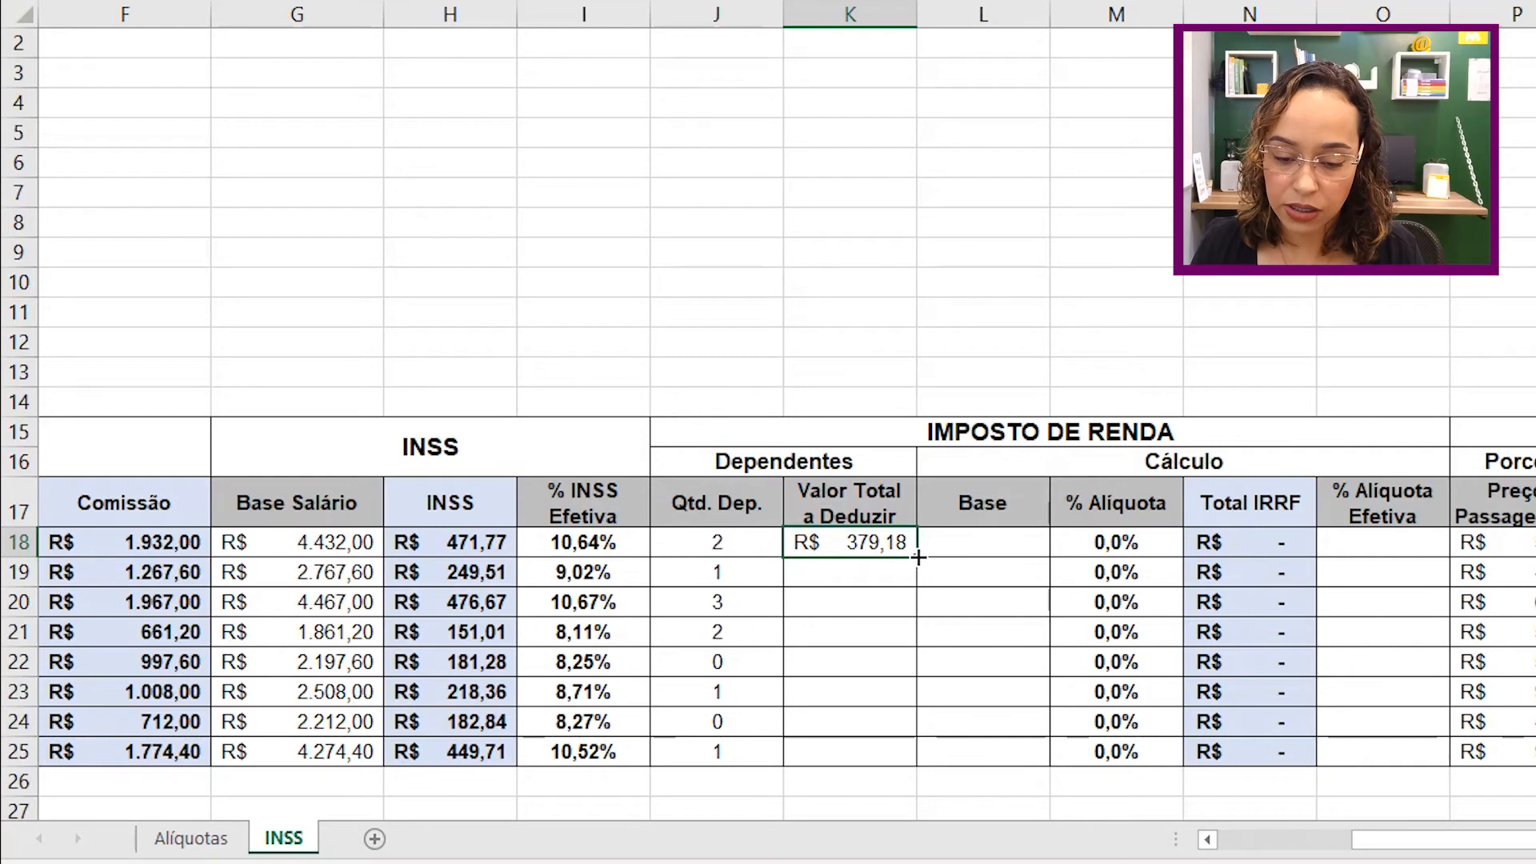
double_click(917, 556)
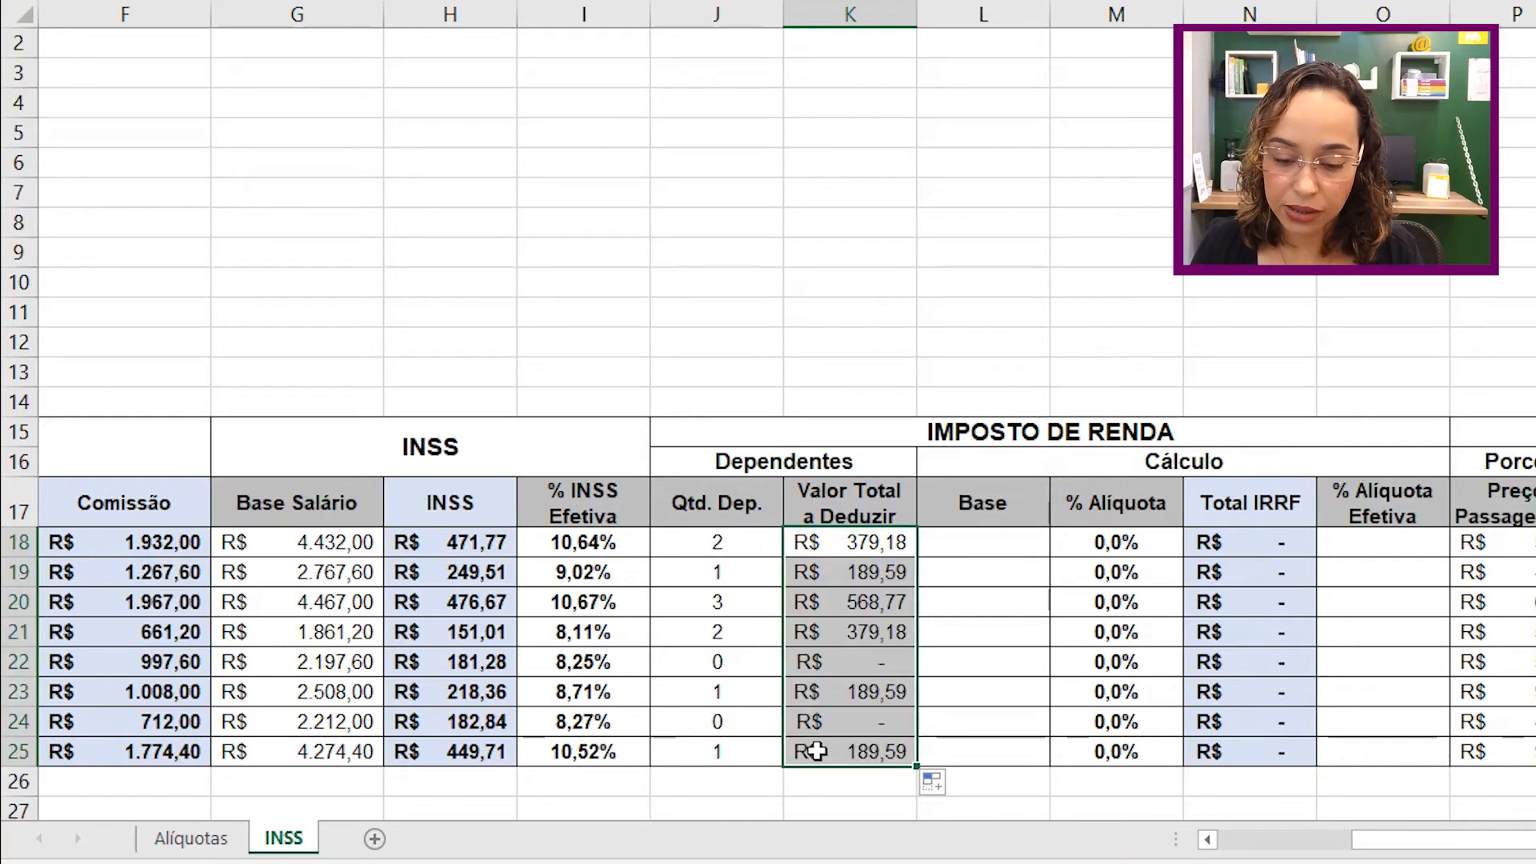
click(880, 693)
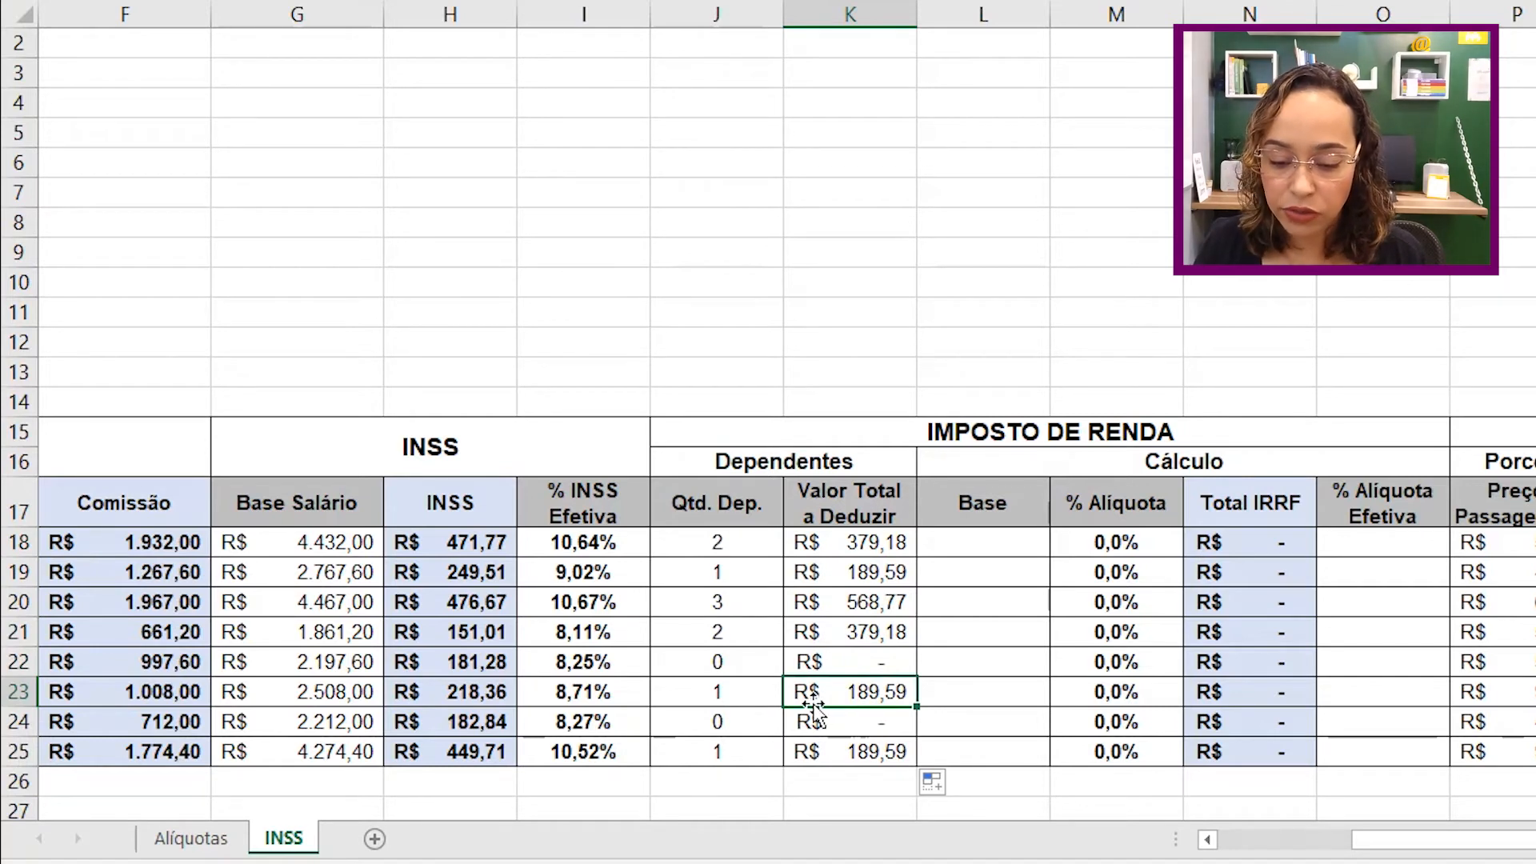
click(840, 667)
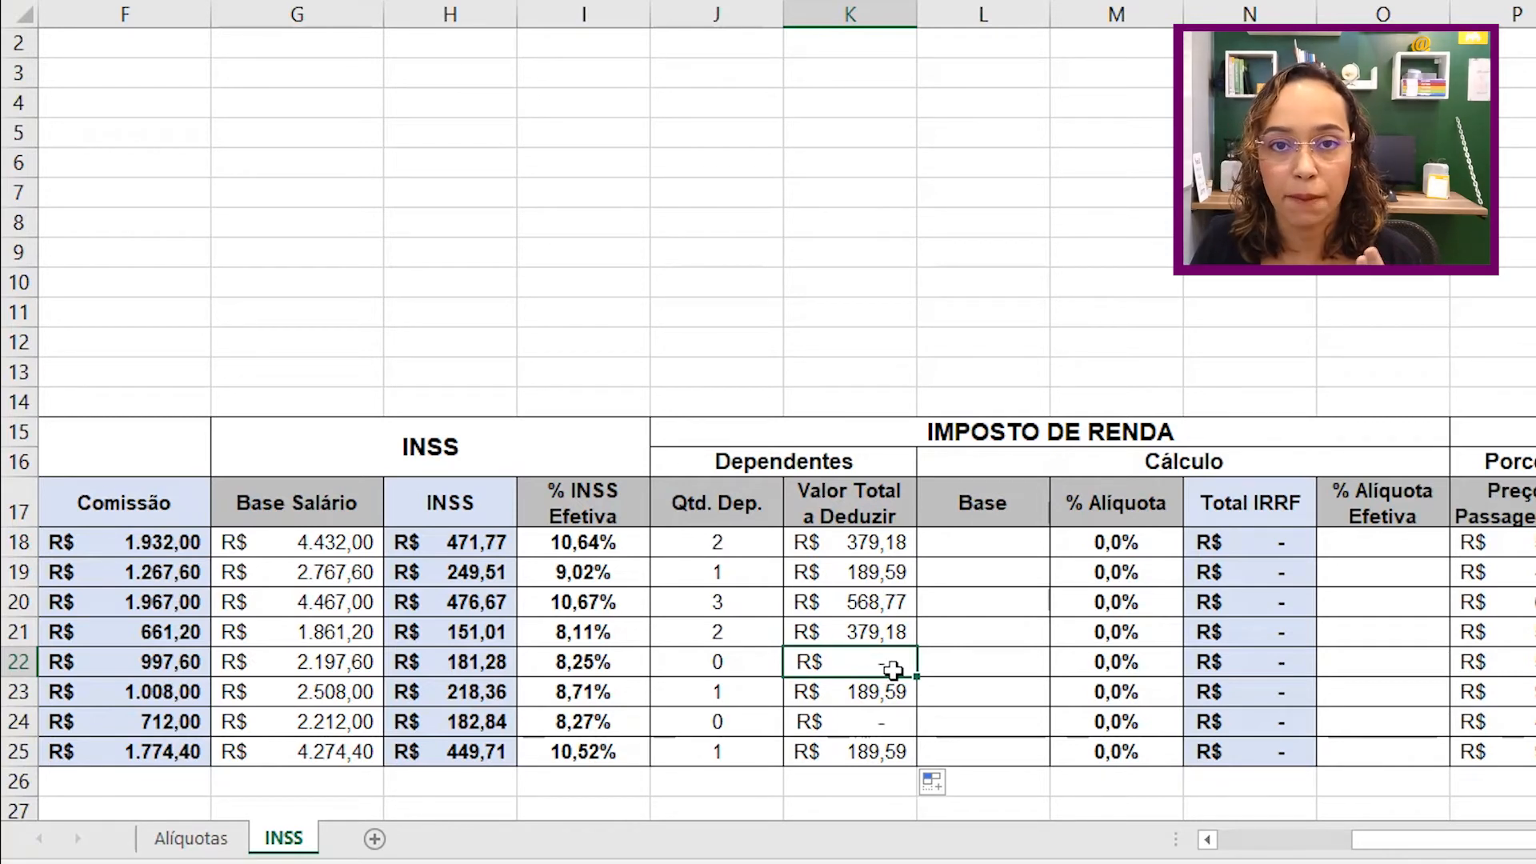
Calculate the Imposto de Renda Base in L18 with =G18-H18-K18 and fill it down to L25.
click(989, 544)
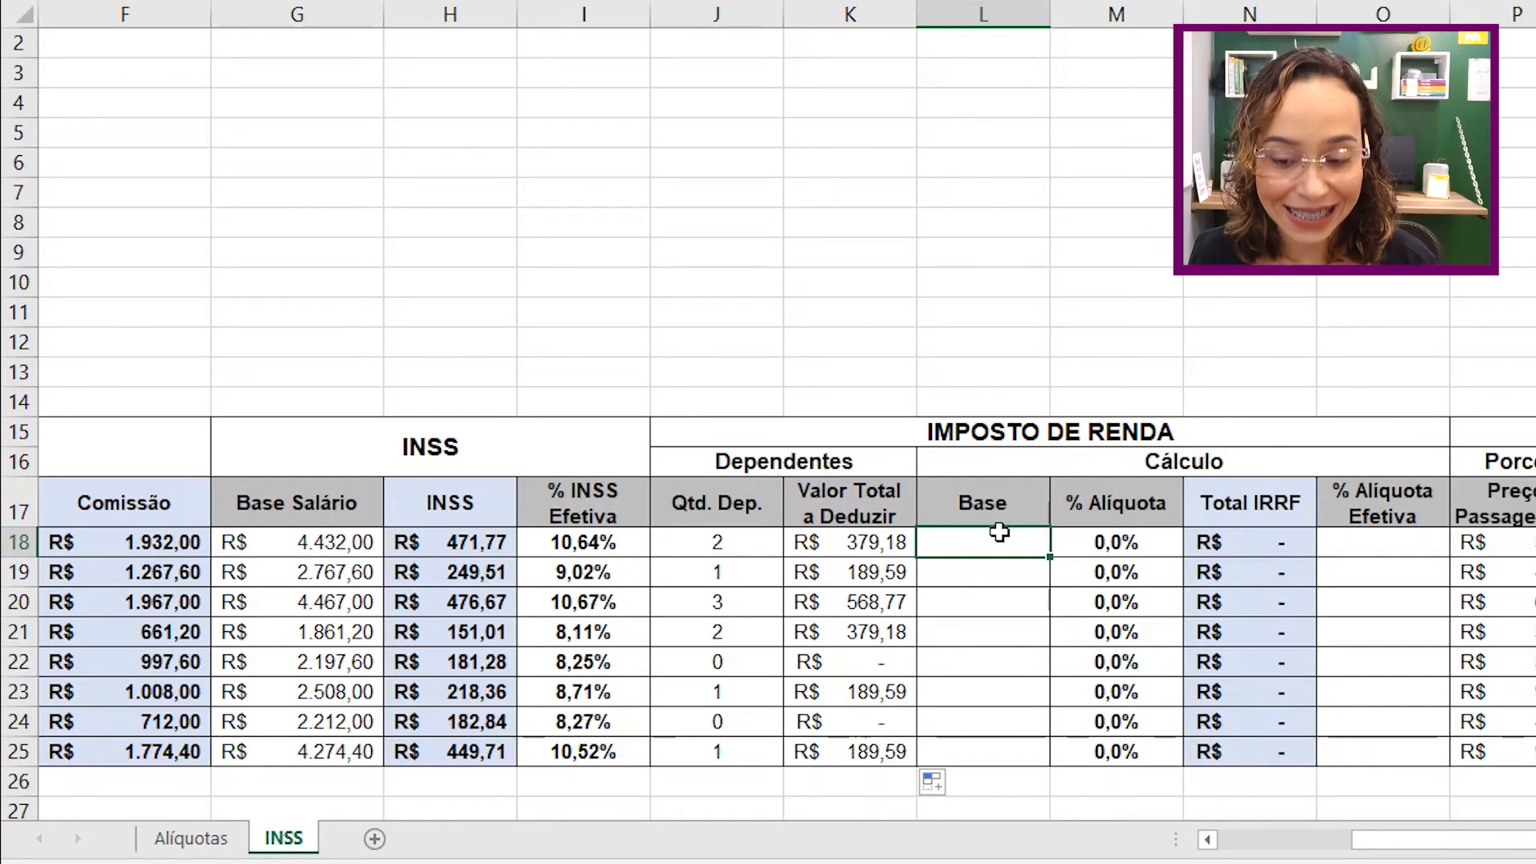
text(=)
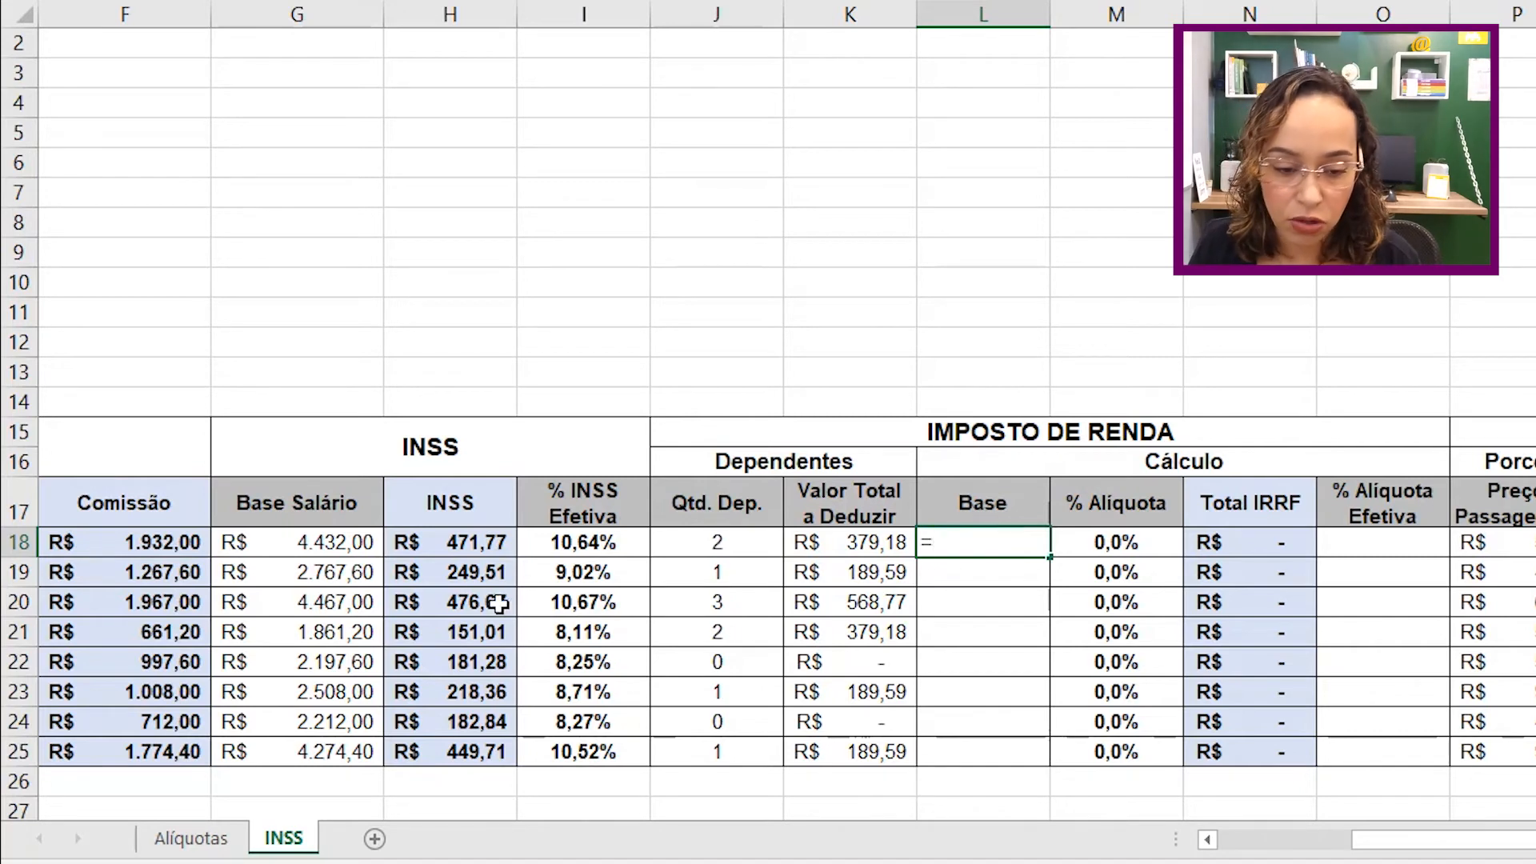
click(271, 538)
text(-)
click(468, 540)
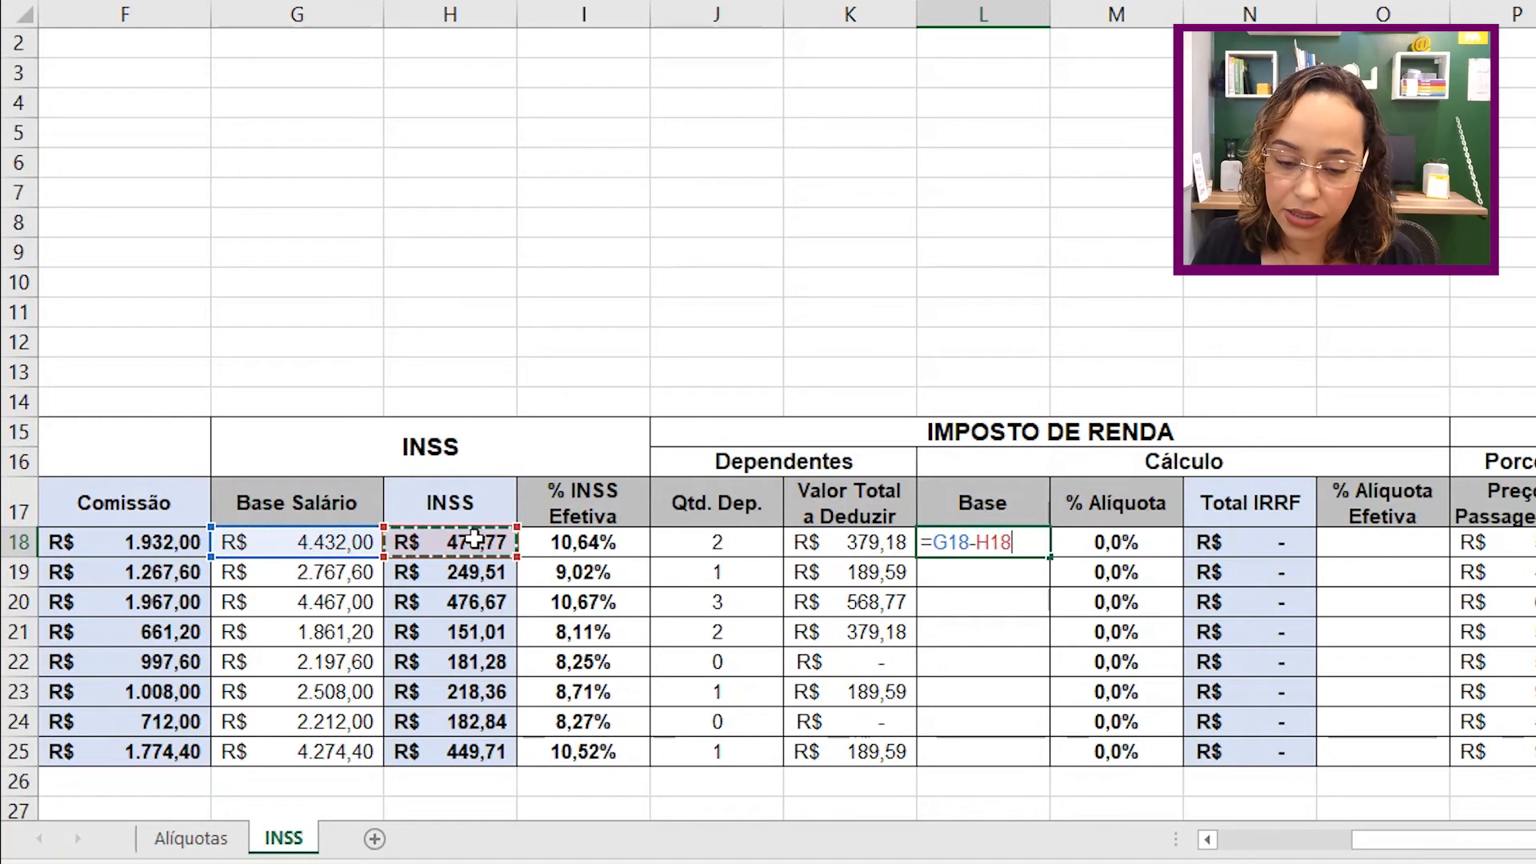
text(-)
click(840, 545)
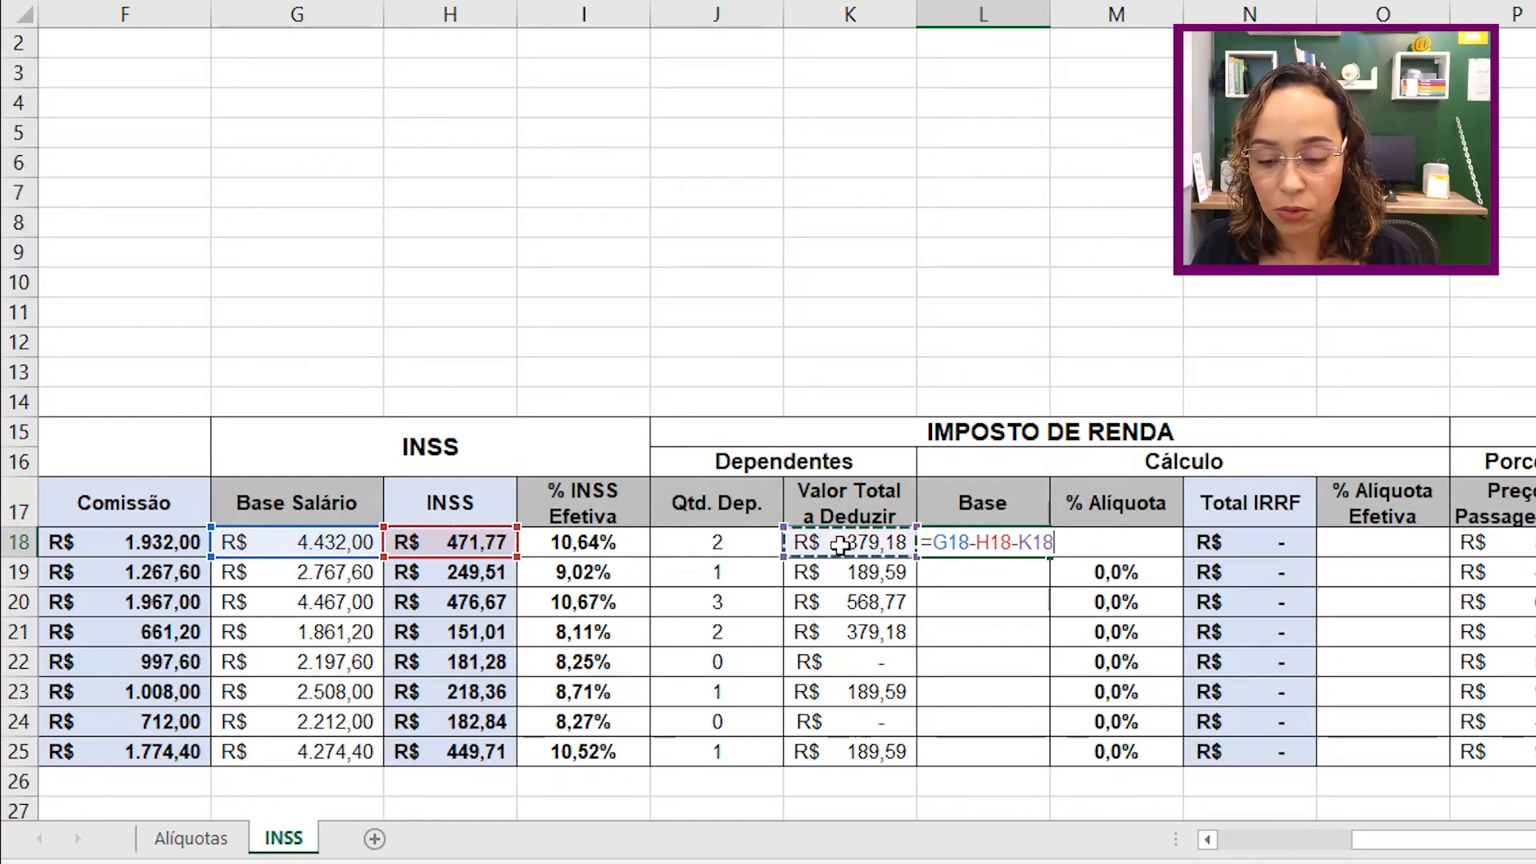
key(Return)
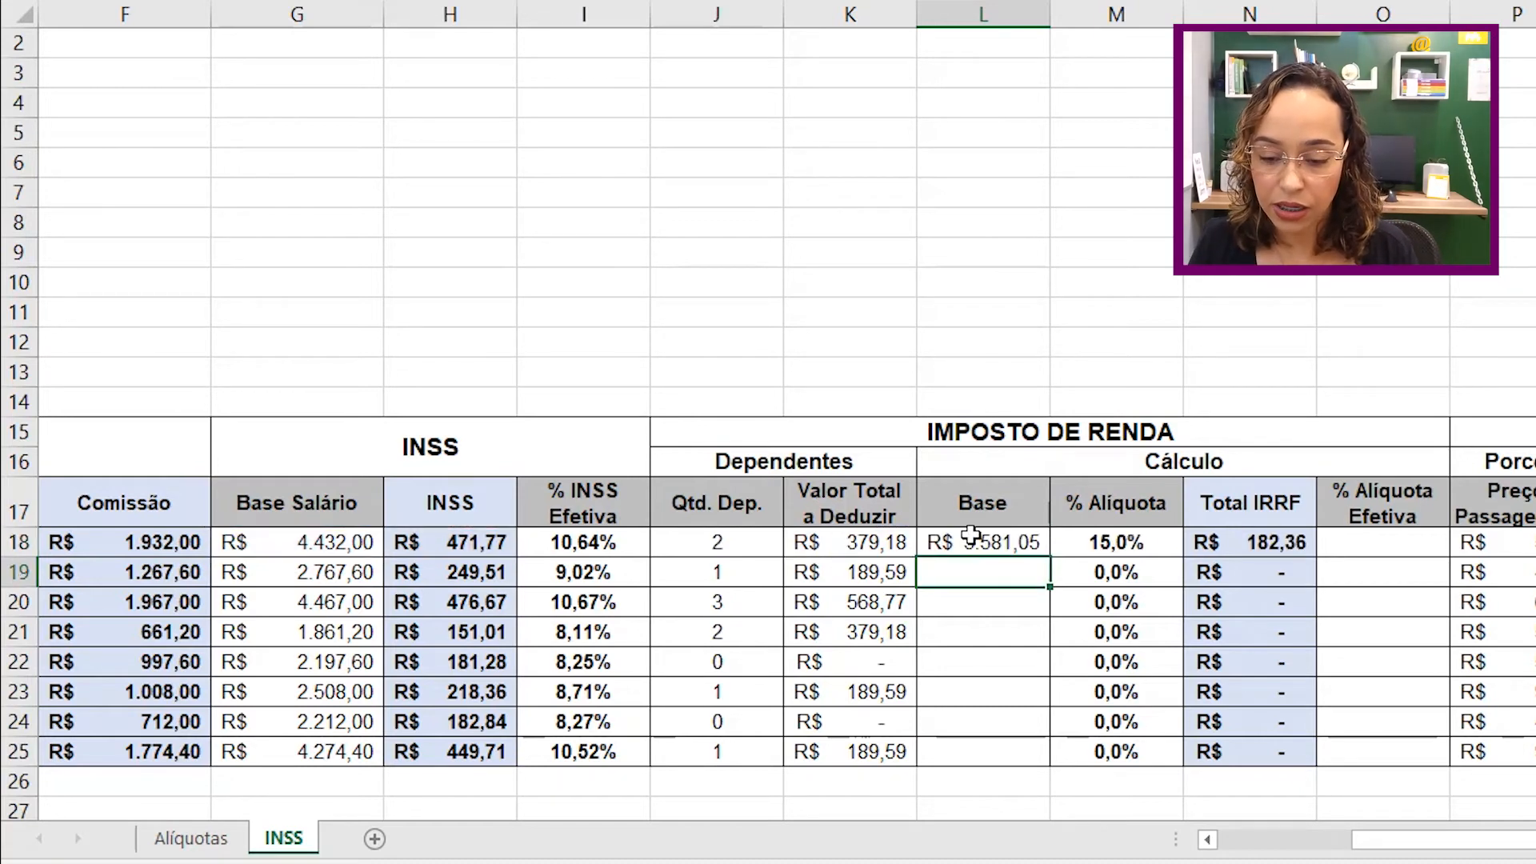
click(1014, 543)
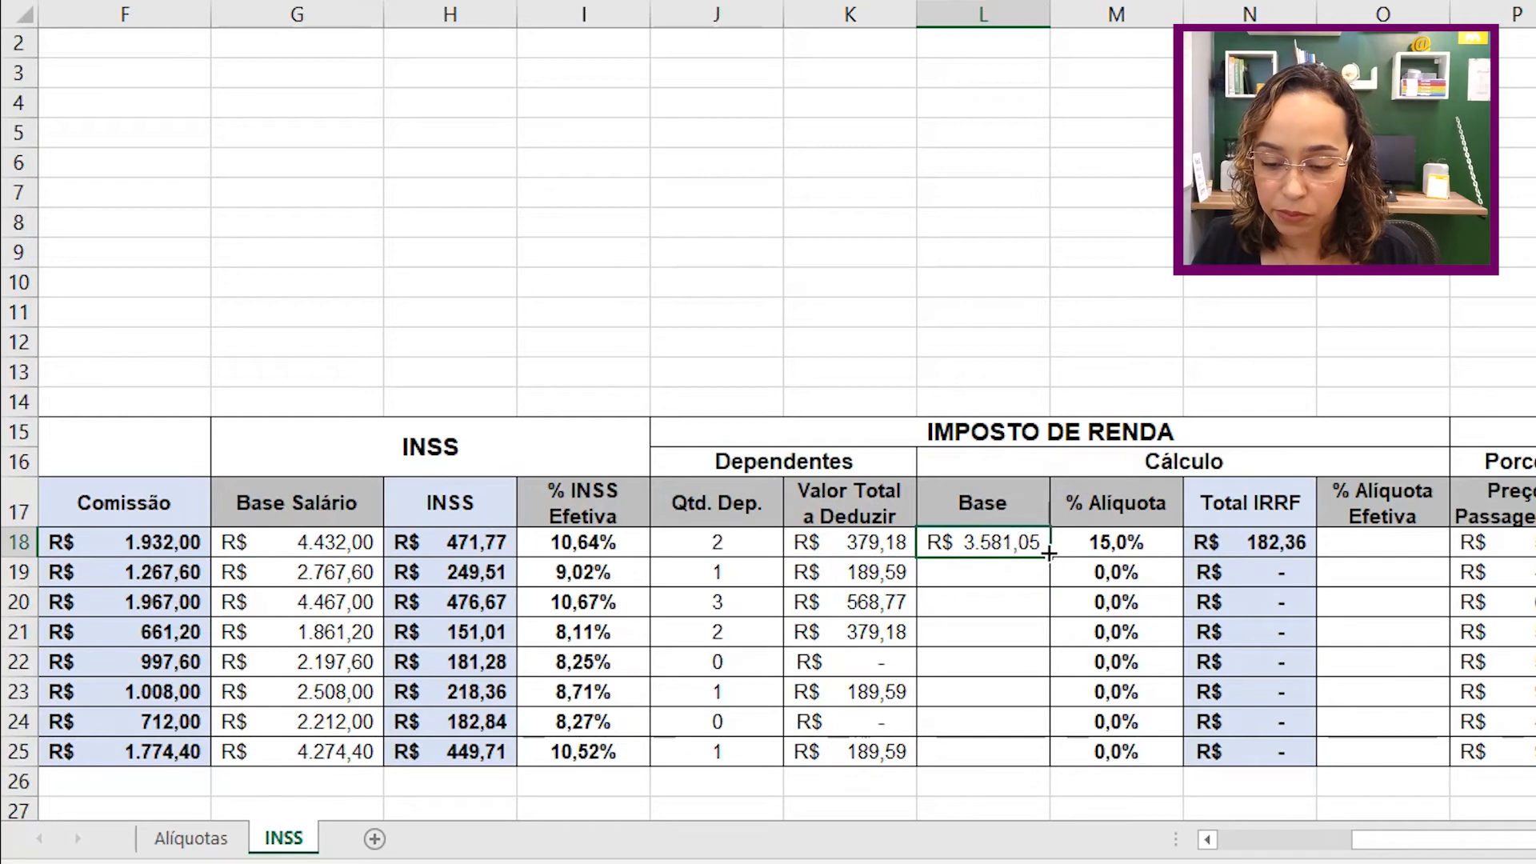
drag(1048, 555, 1054, 767)
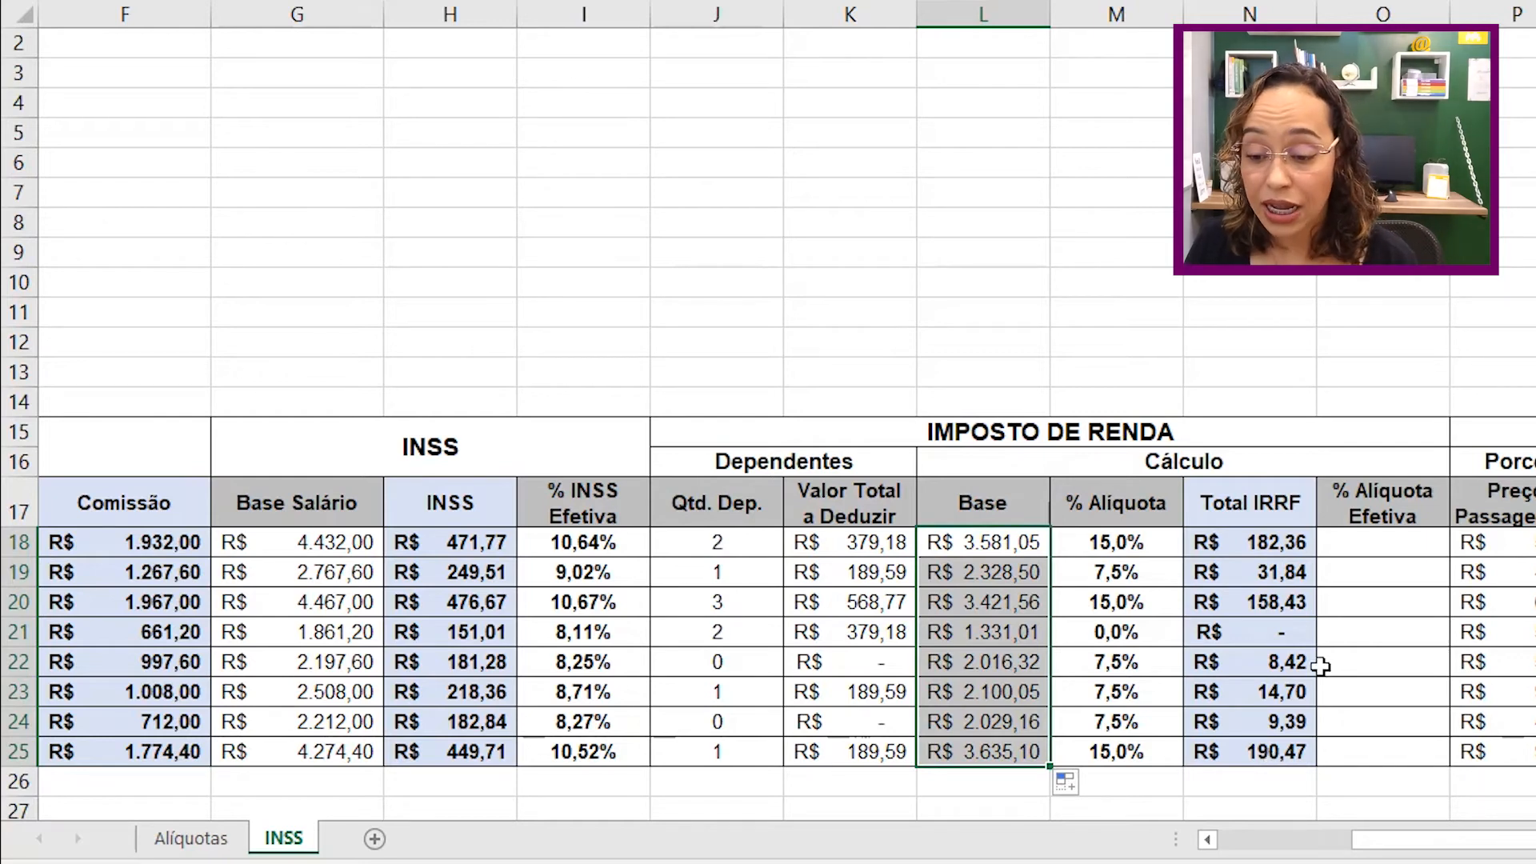
Calculate the % Alíquota Efetiva in O18 by dividing Total IRRF N18 by Base Salário G18.
click(1401, 540)
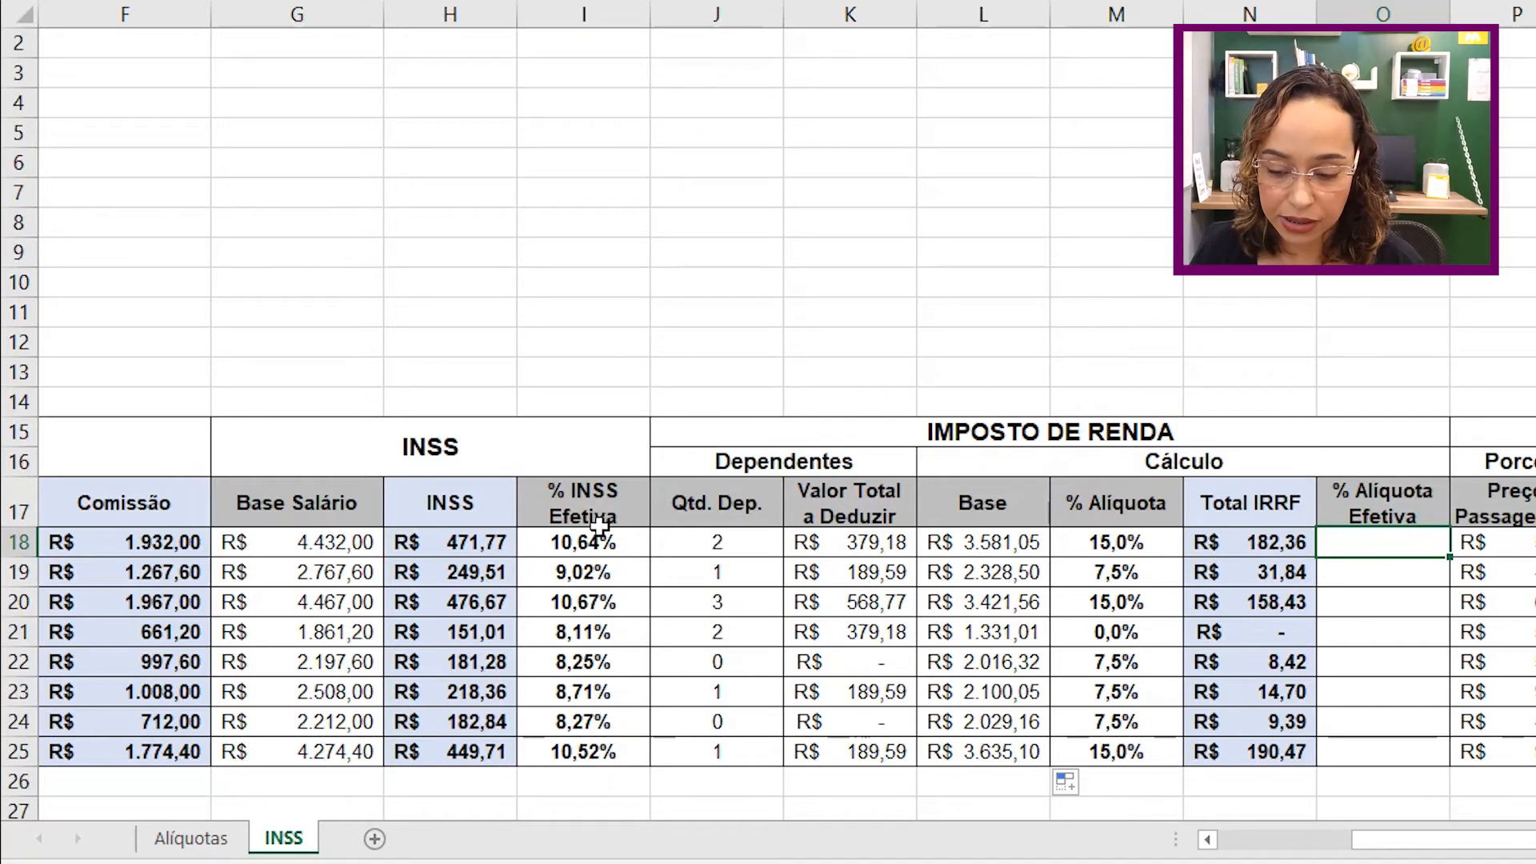
drag(1392, 847, 1472, 844)
text(=)
click(767, 542)
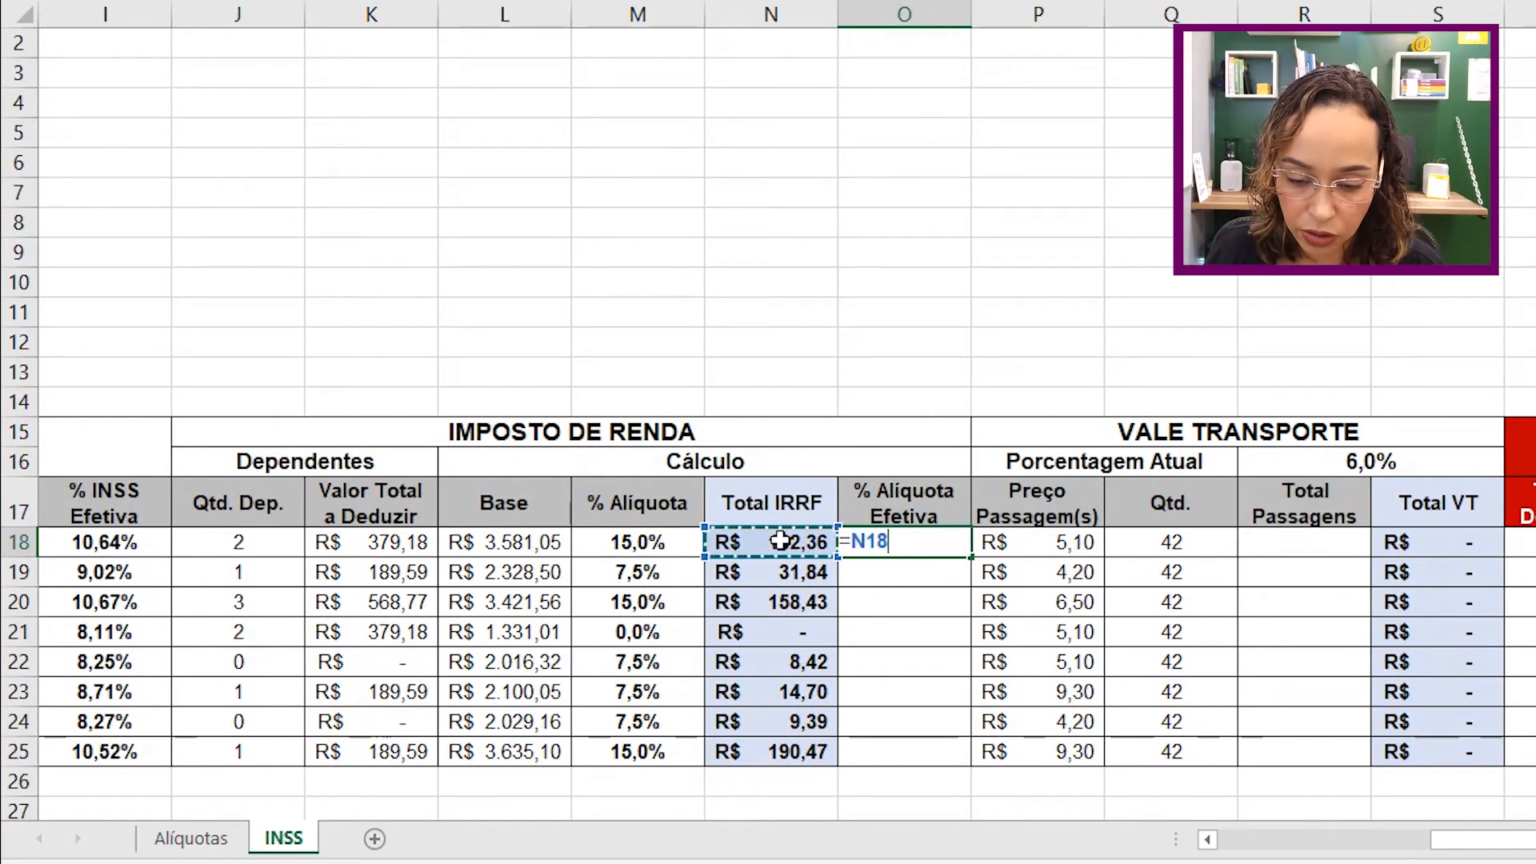
text(/)
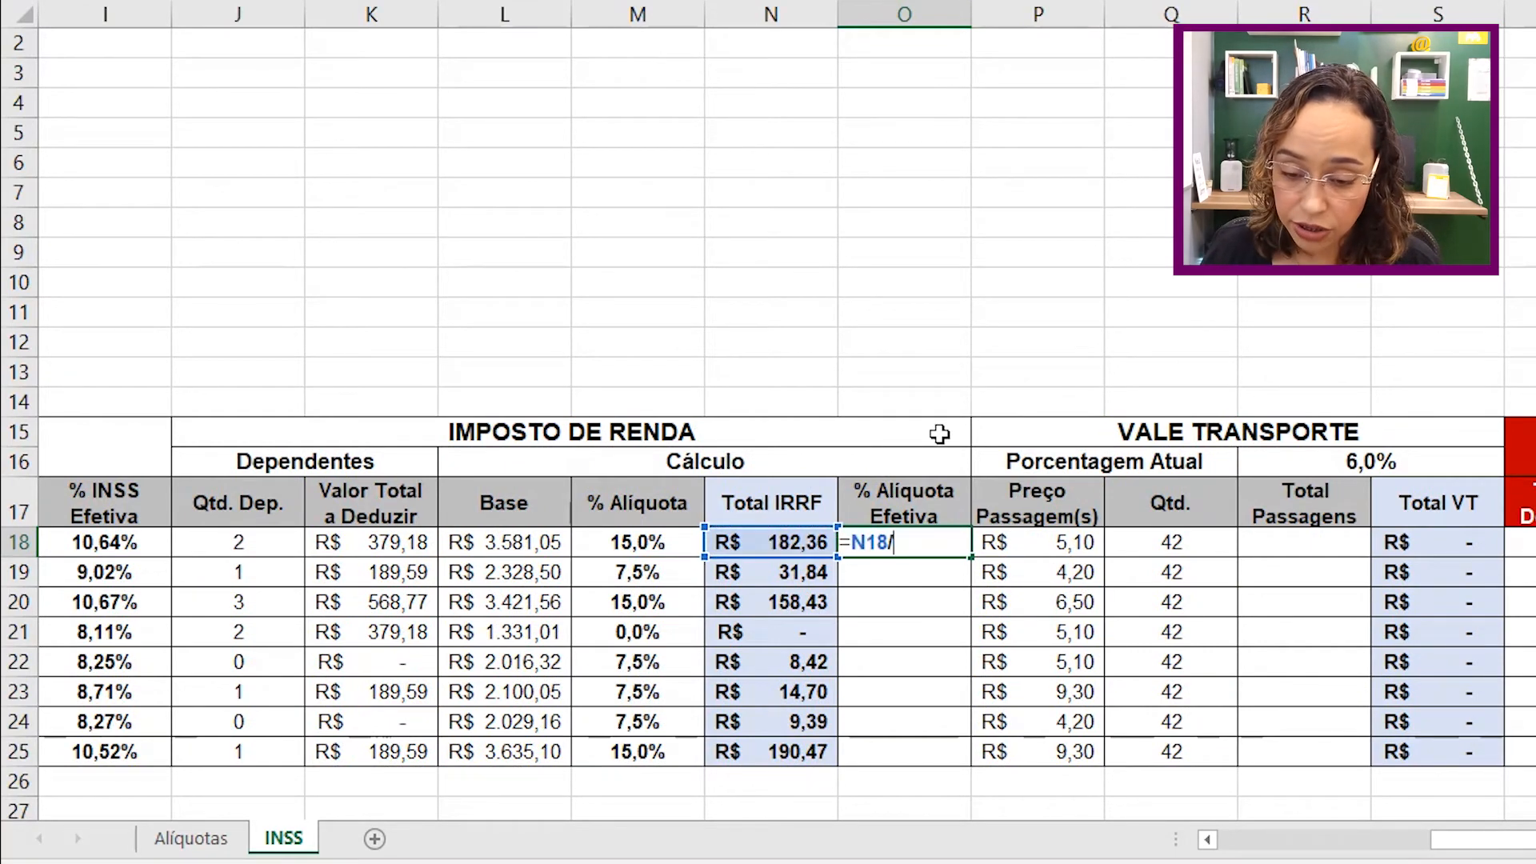
drag(1472, 845, 1040, 846)
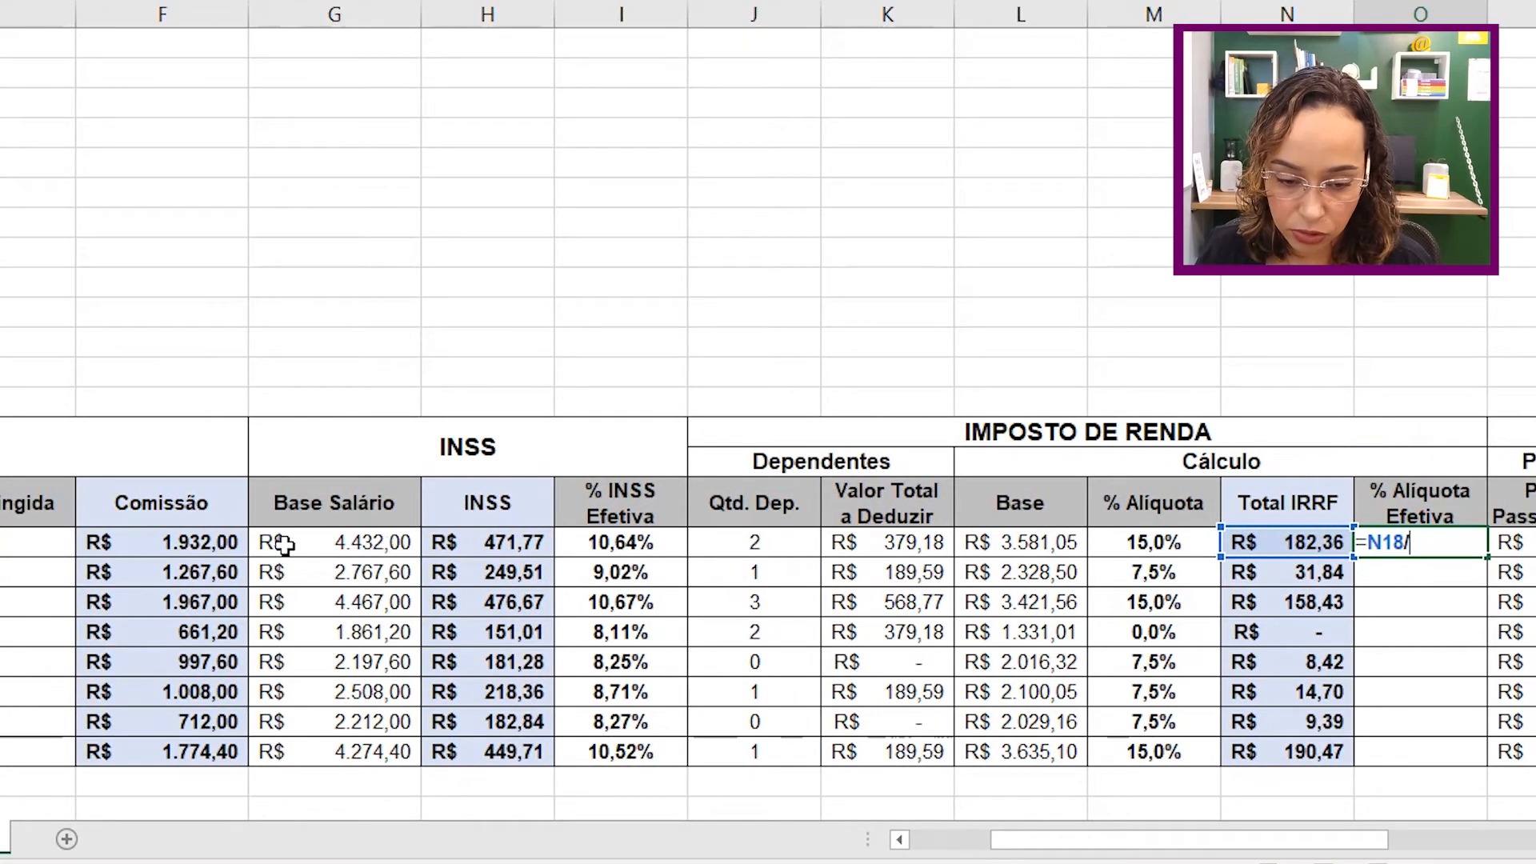
click(342, 541)
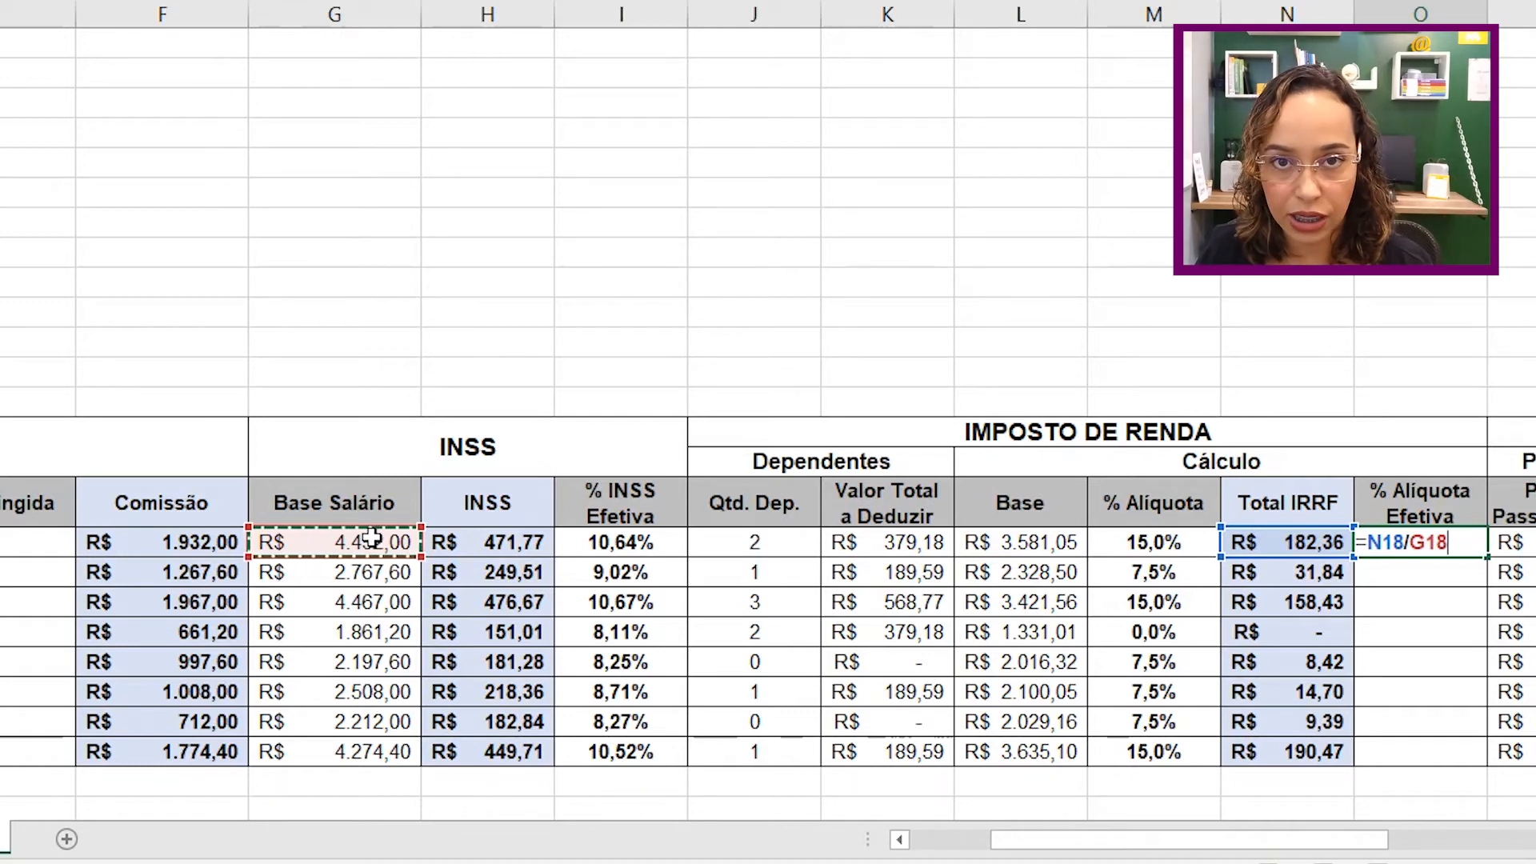
key(ctrl+Return)
key(Return)
Fill the % Alíquota Efetiva formula from O18 down to O25.
drag(1278, 840, 1304, 845)
click(1248, 543)
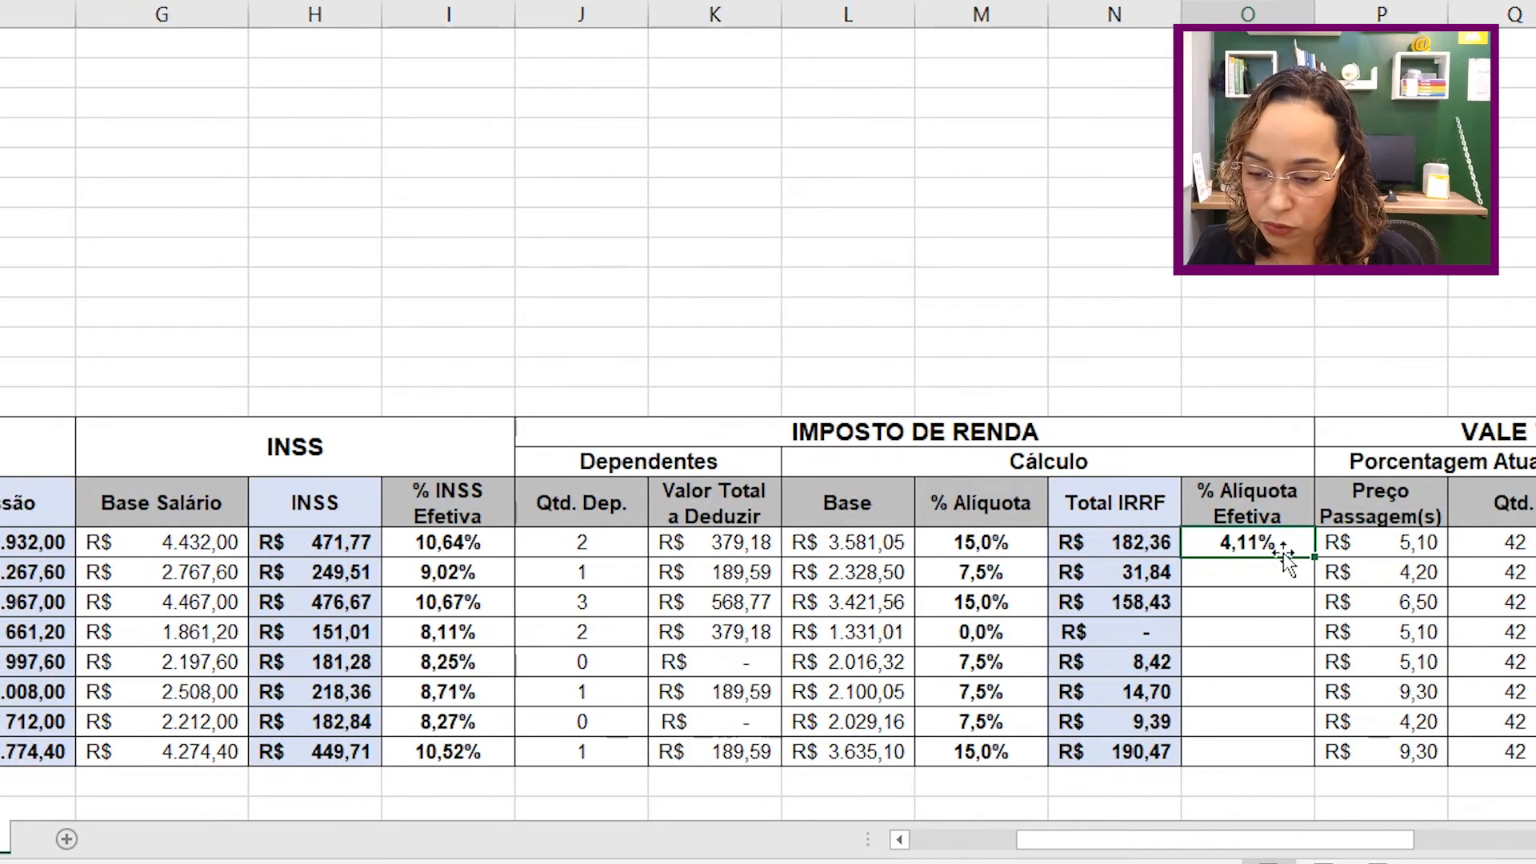
double_click(1313, 556)
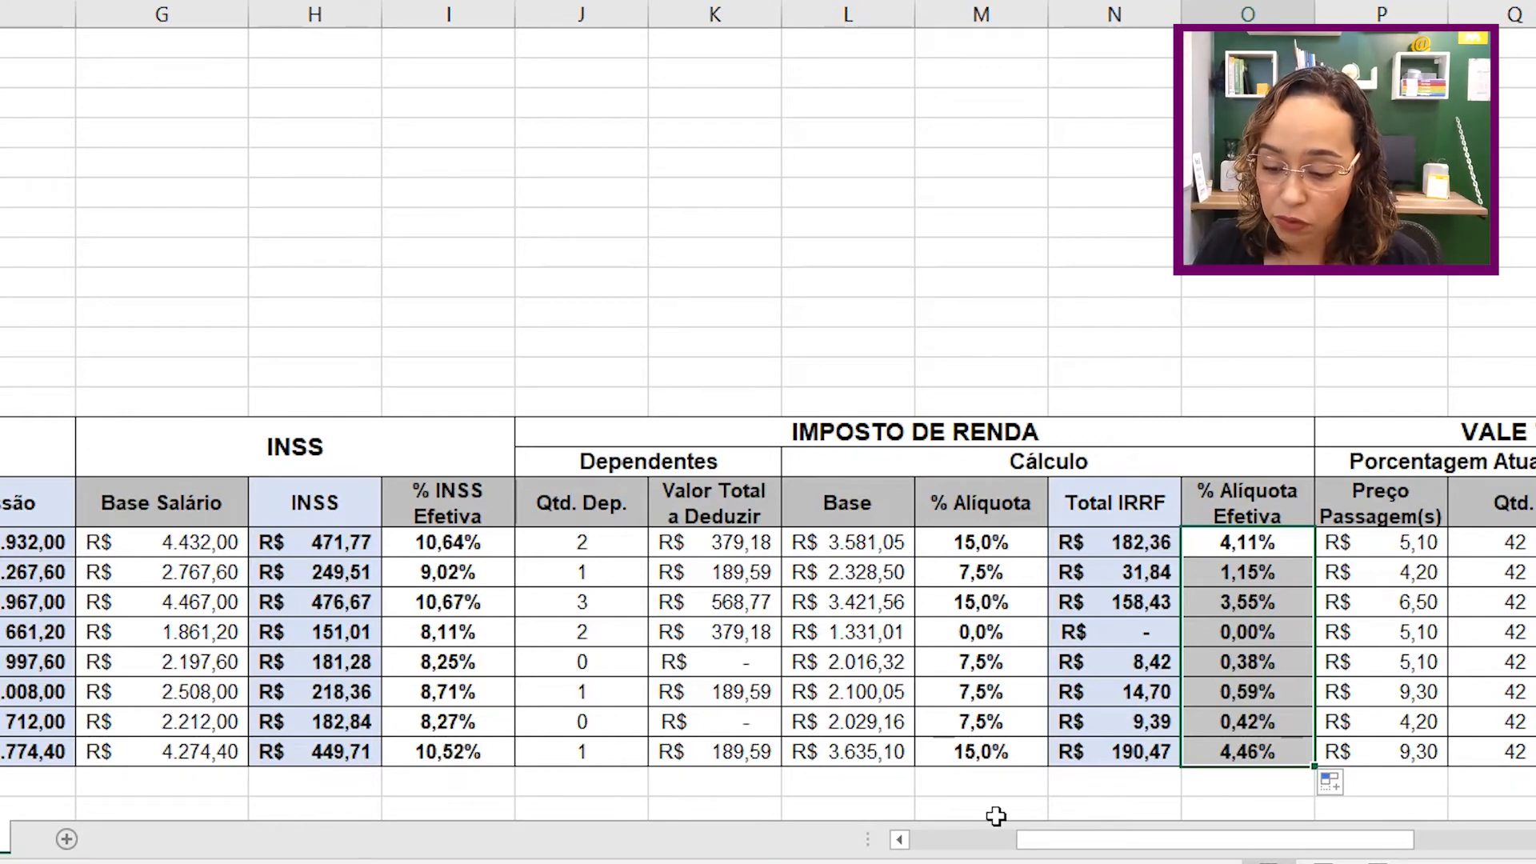
Calculate Total Passagens in R18 with =P18*Q18 and fill the formula down to R25.
drag(1032, 840, 1143, 854)
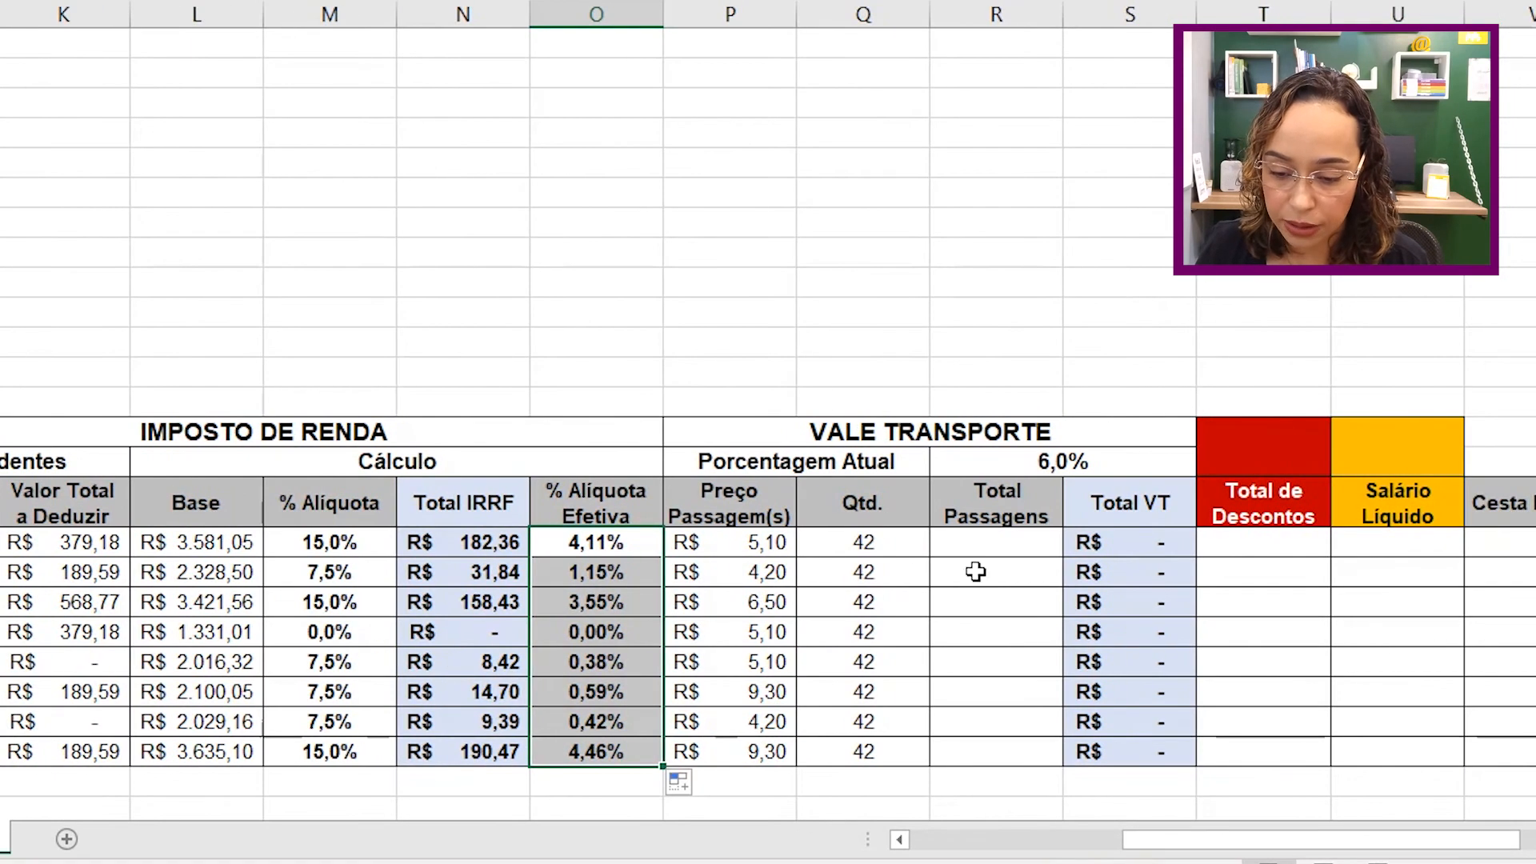
click(756, 542)
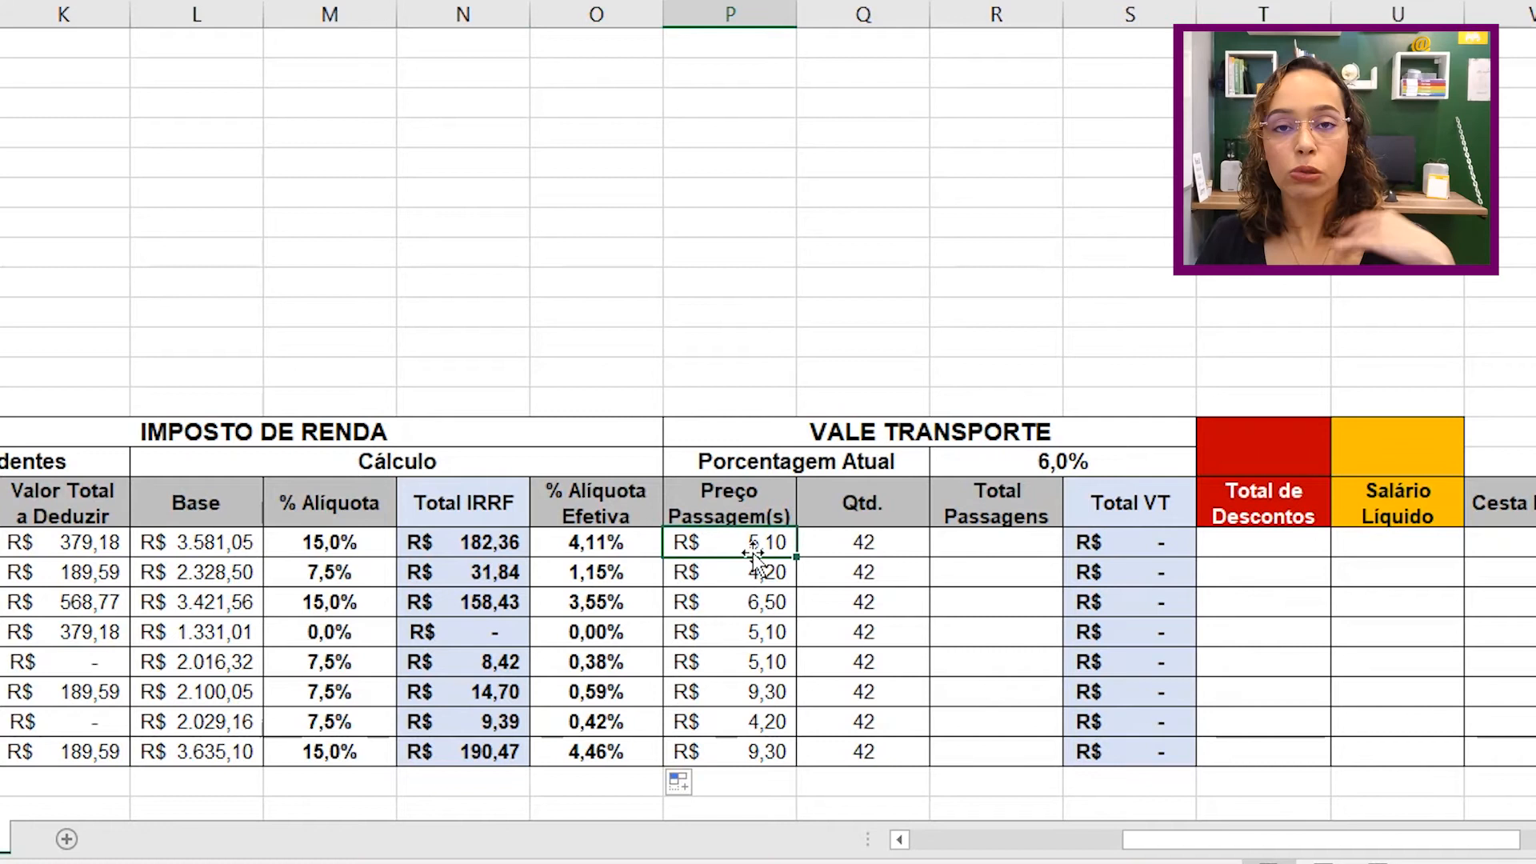
click(878, 547)
click(978, 552)
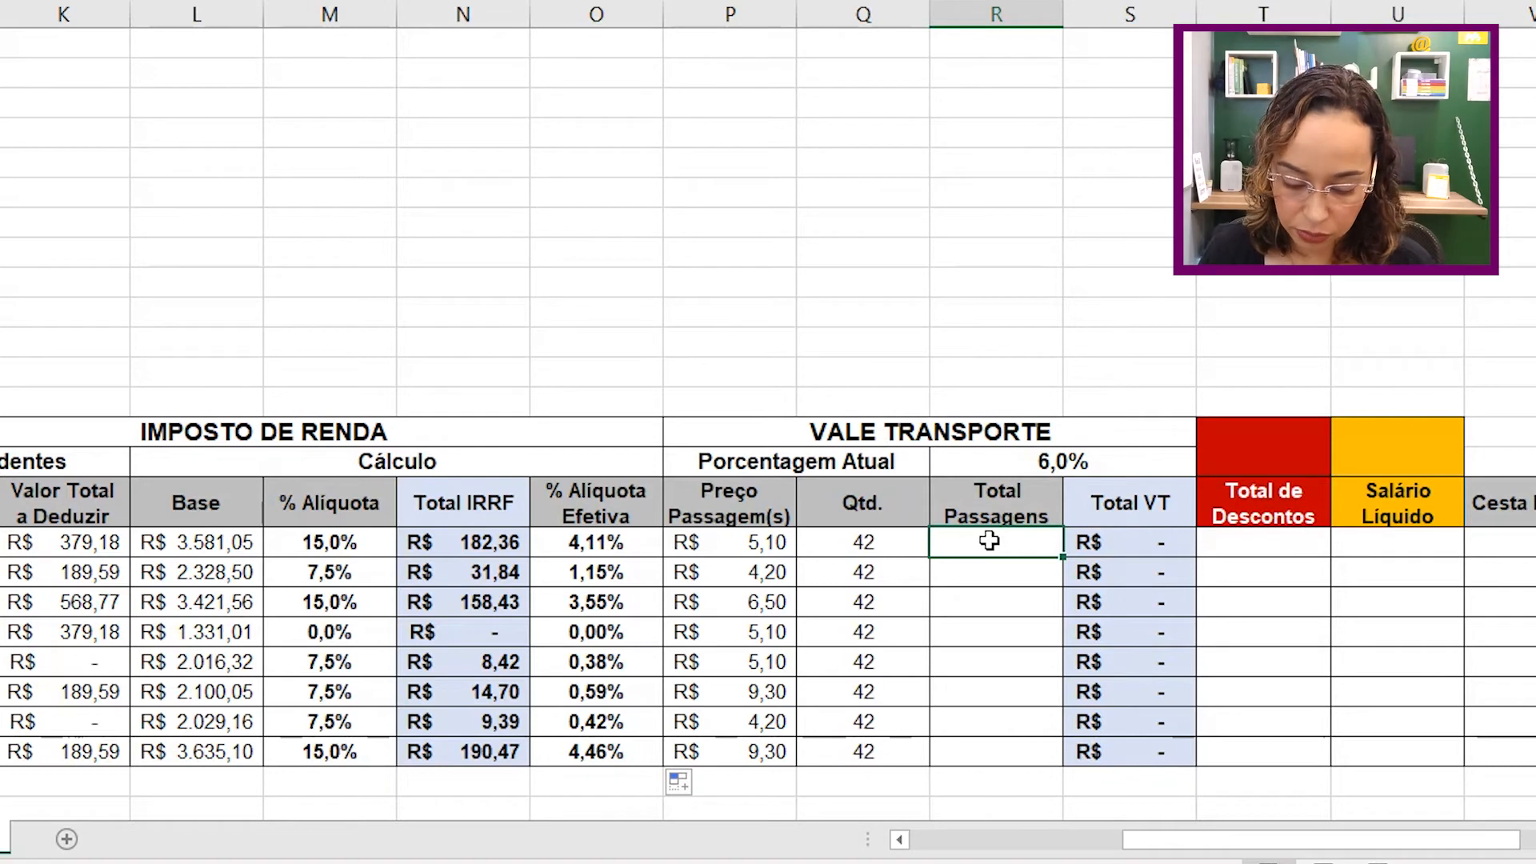
text(=)
click(764, 545)
text(*)
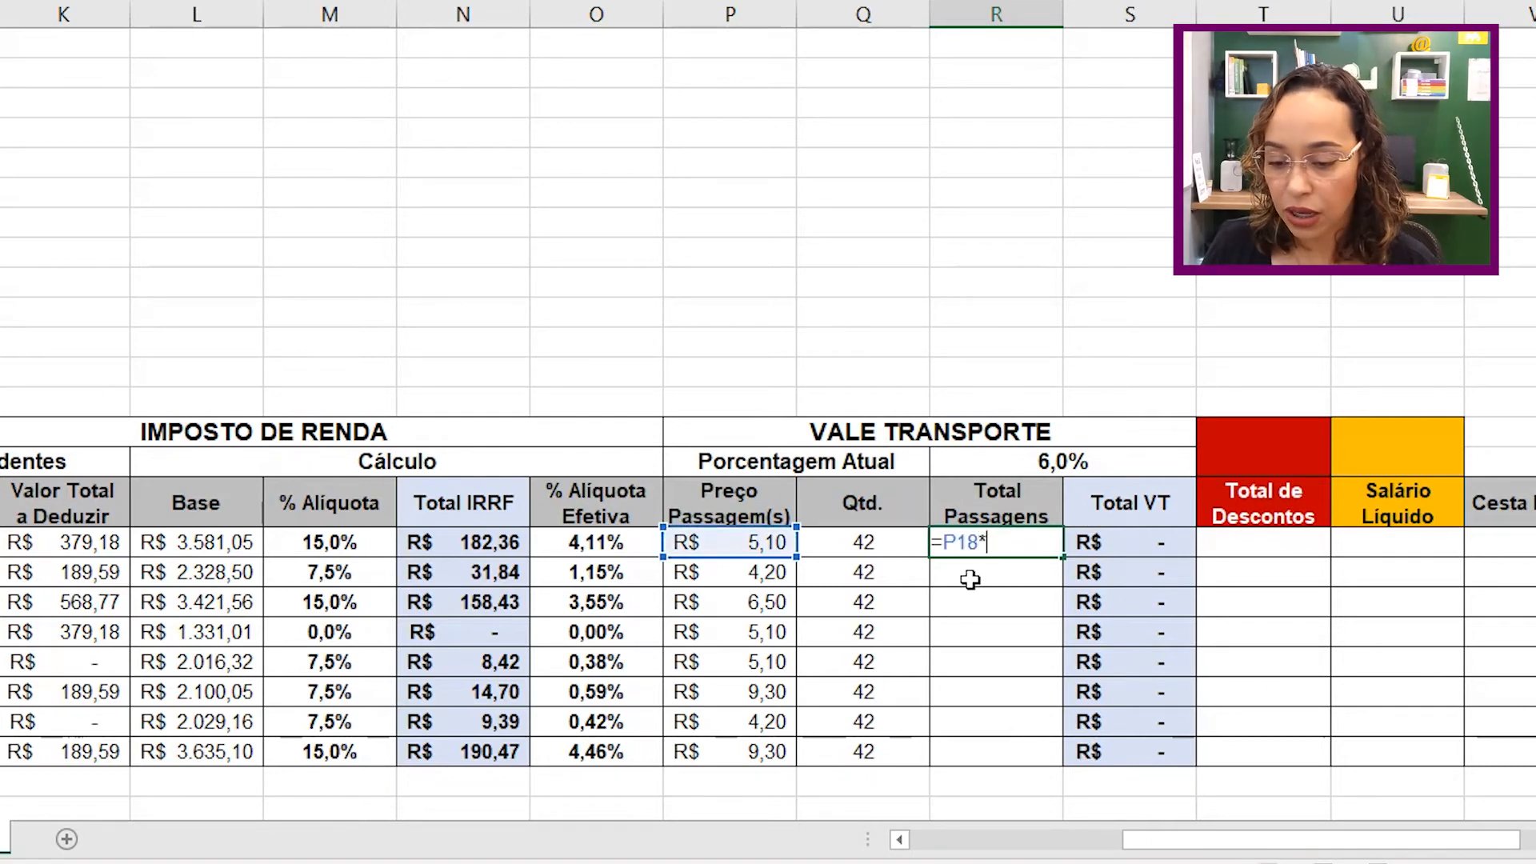
click(884, 540)
key(Return)
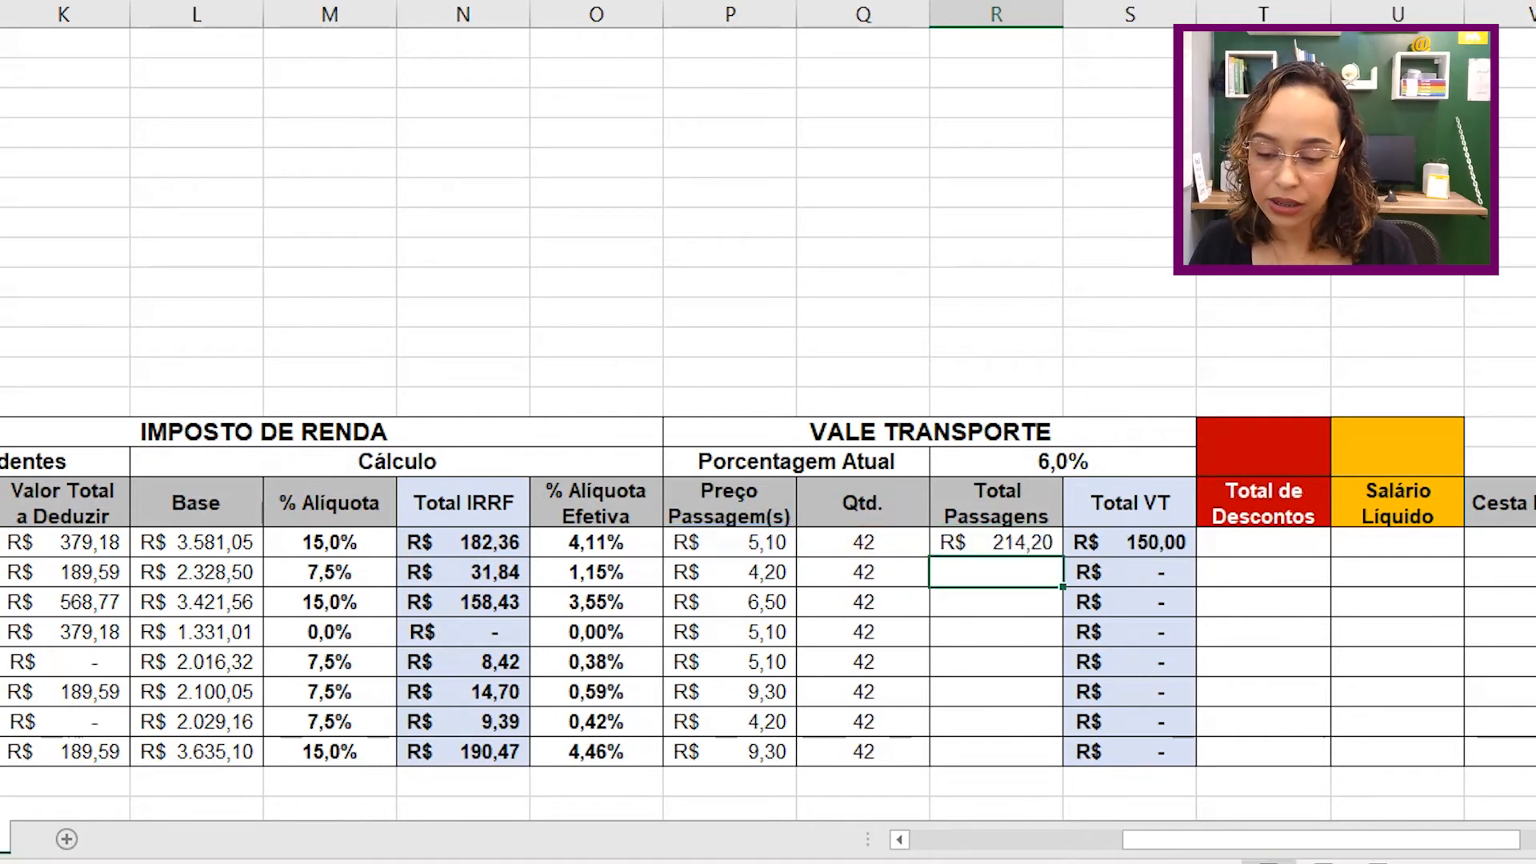
click(1037, 537)
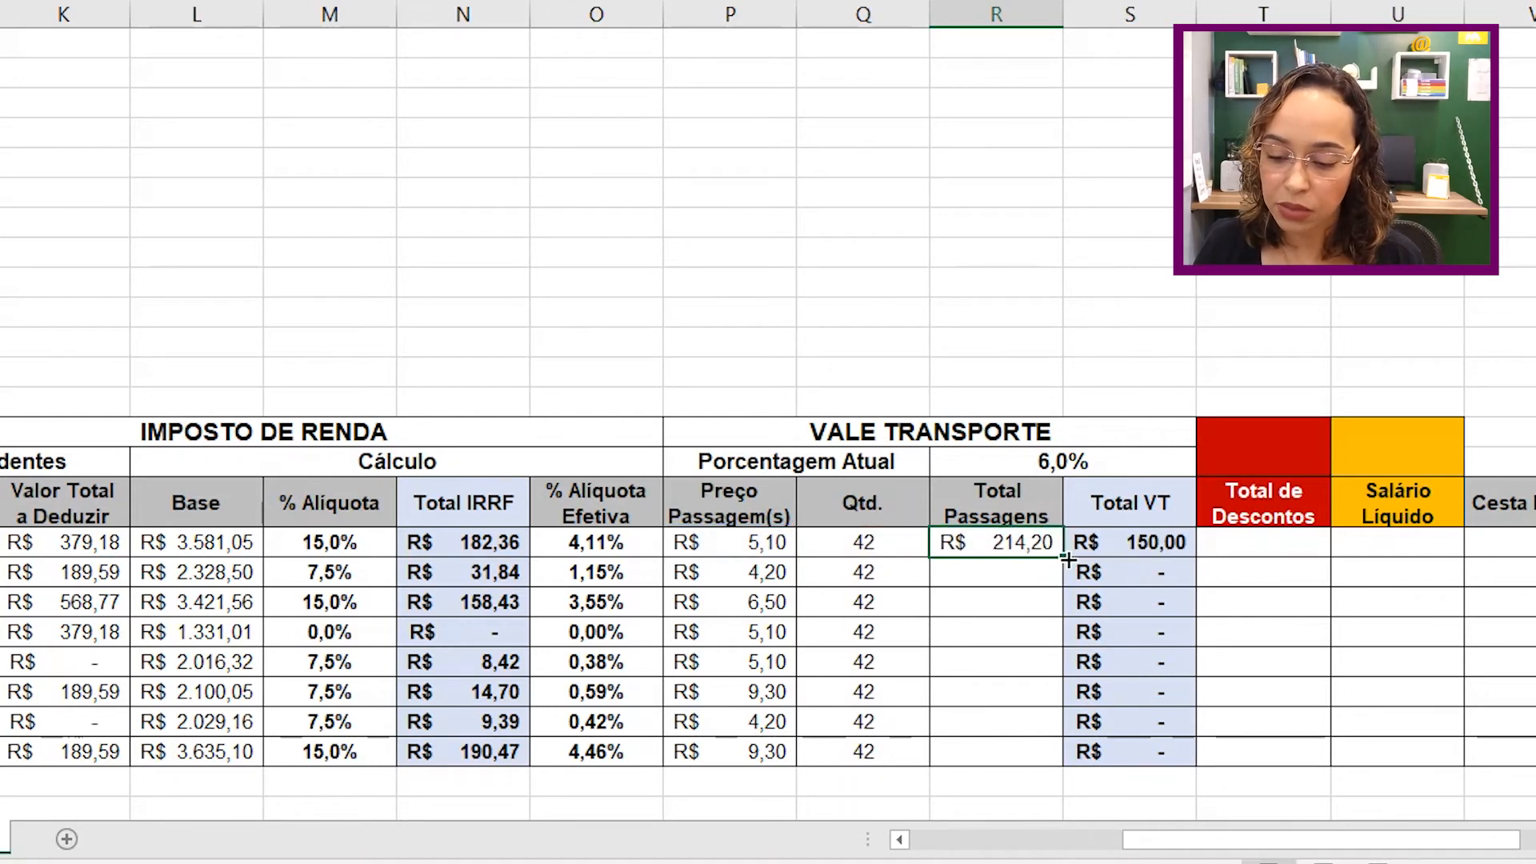
double_click(1068, 557)
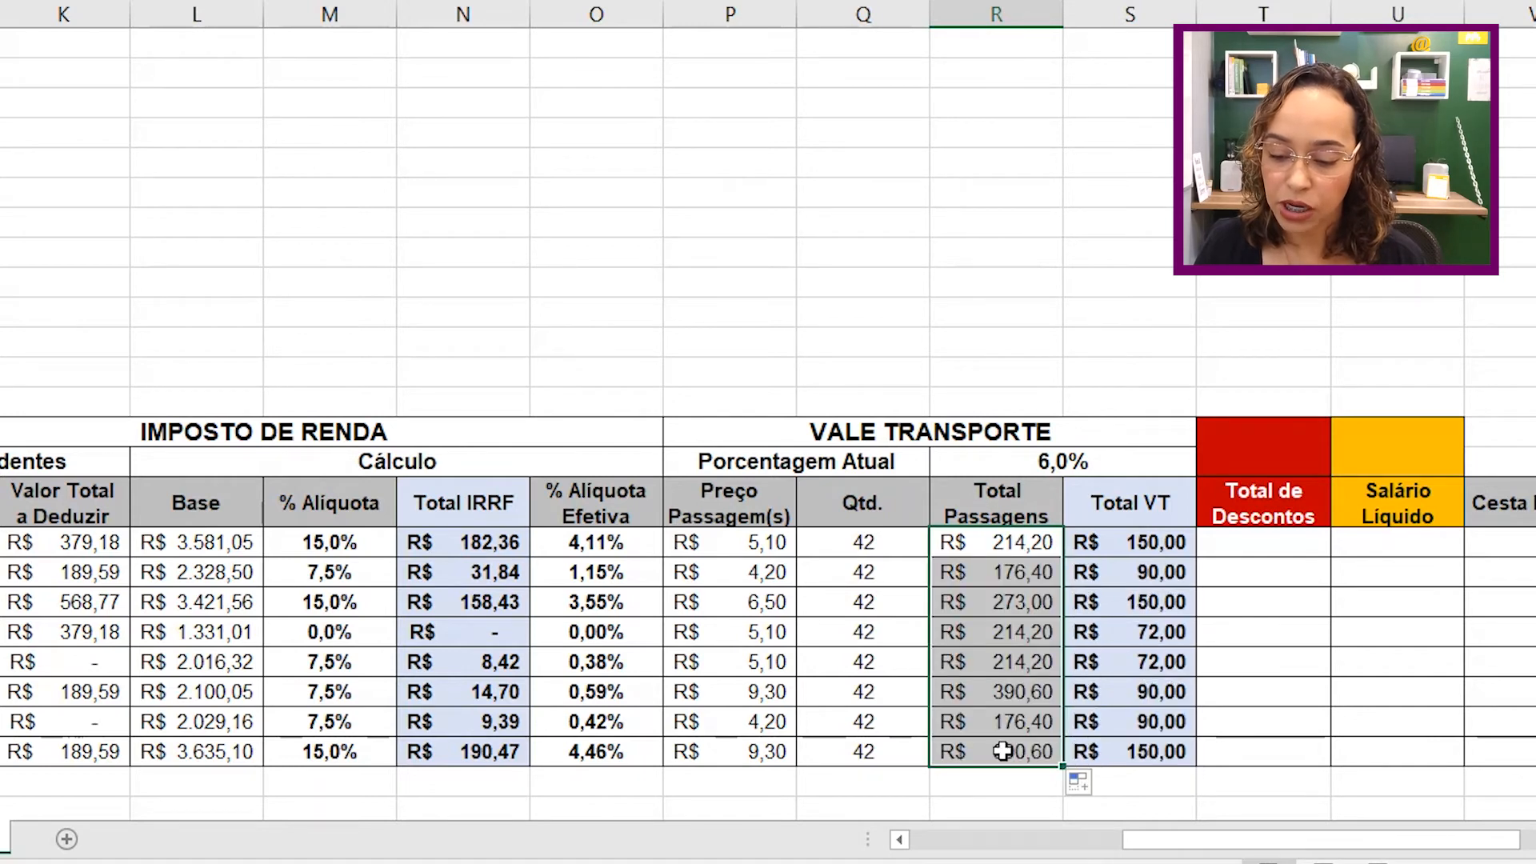
click(1115, 540)
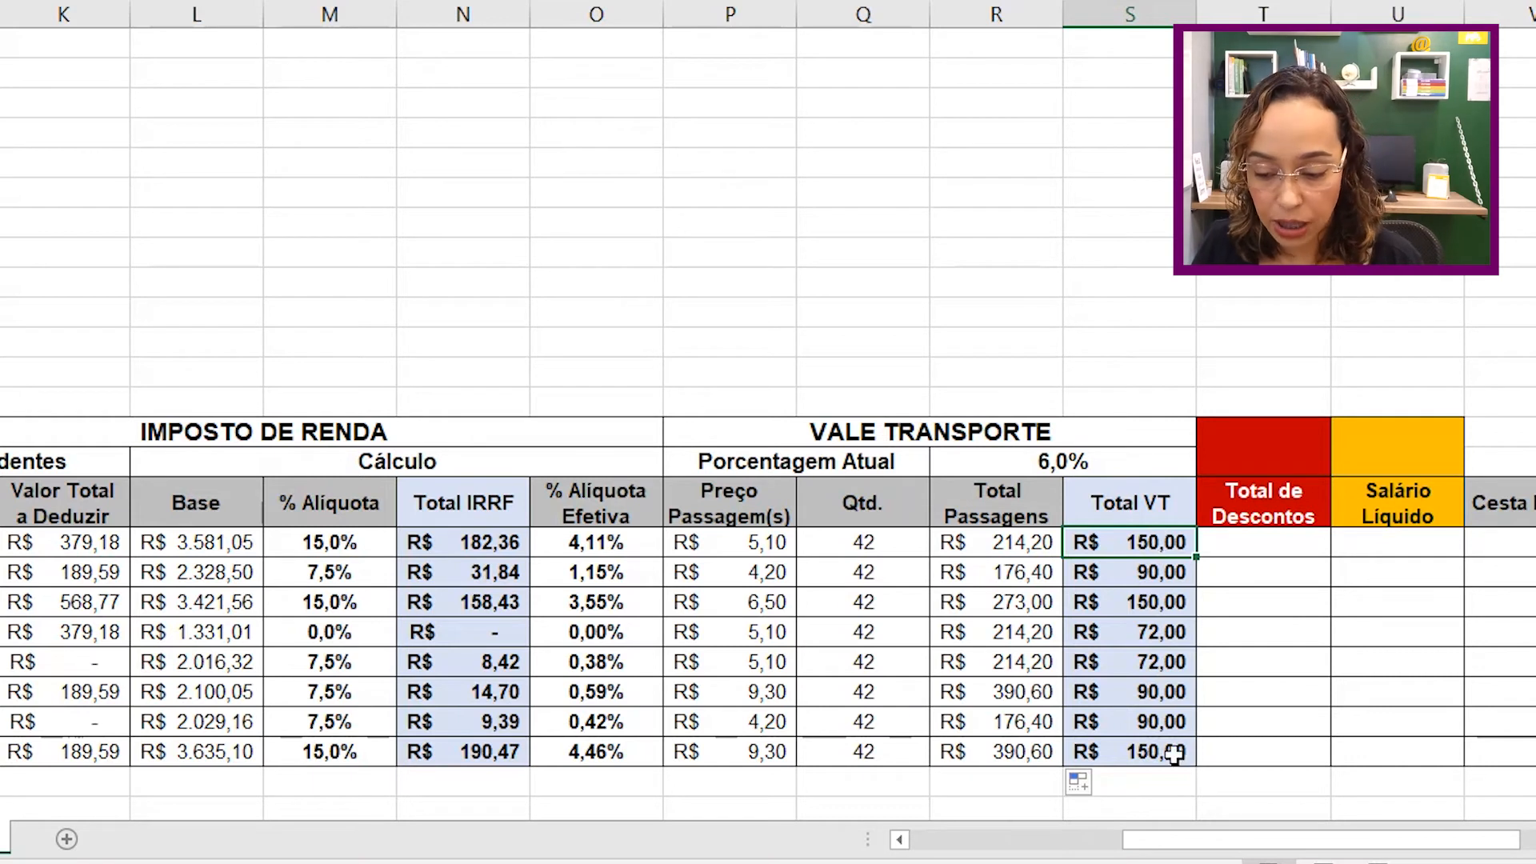
Calculate Total de Descontos in T18 by adding INSS, Total IRRF and Total VT with =H18+N18+S18.
click(1302, 544)
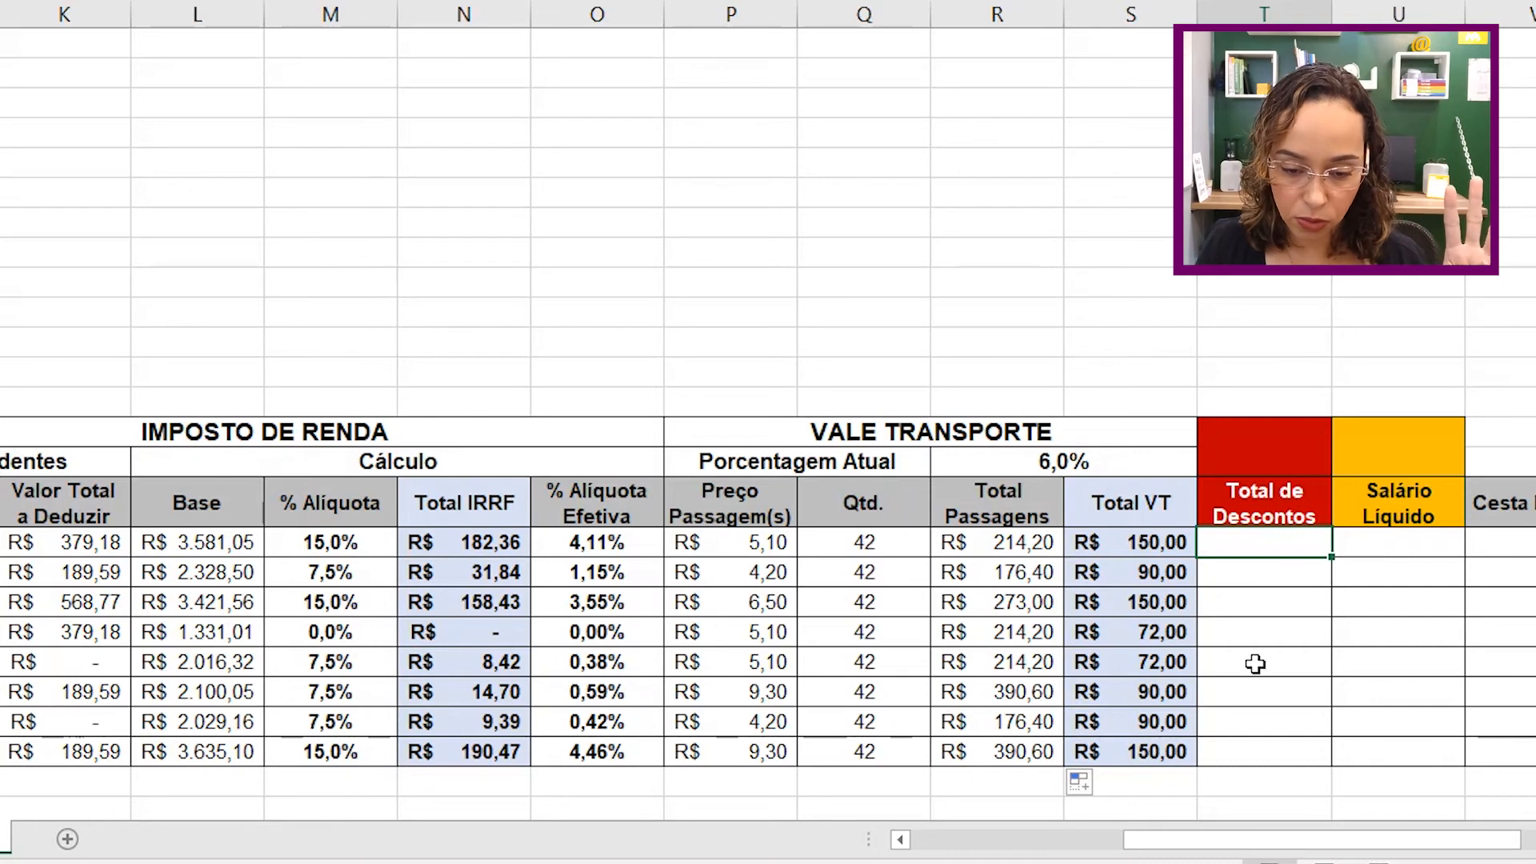
drag(1191, 856, 1136, 844)
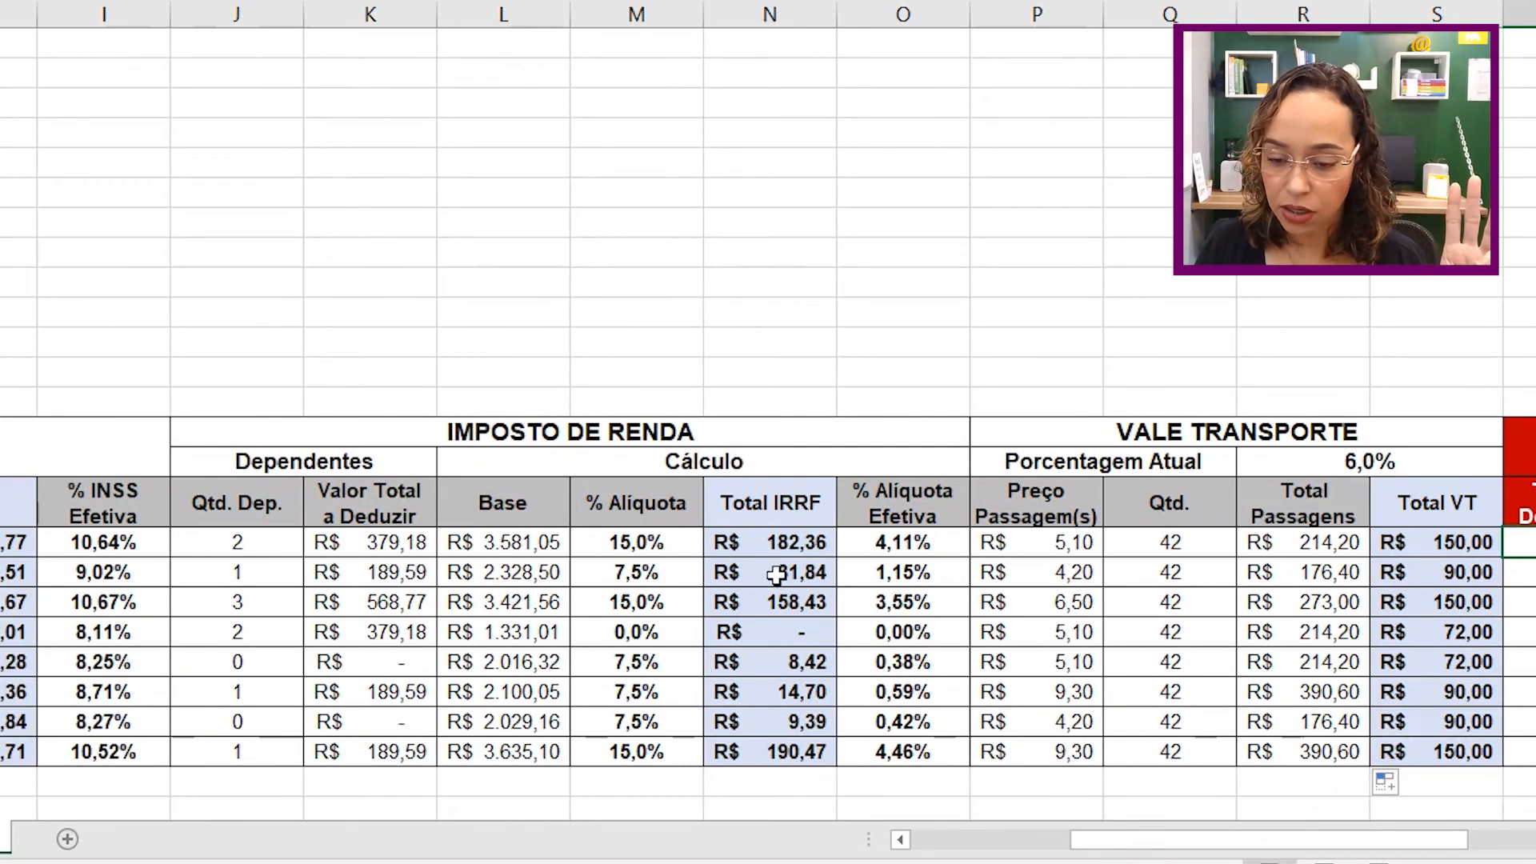
drag(1395, 839, 1470, 852)
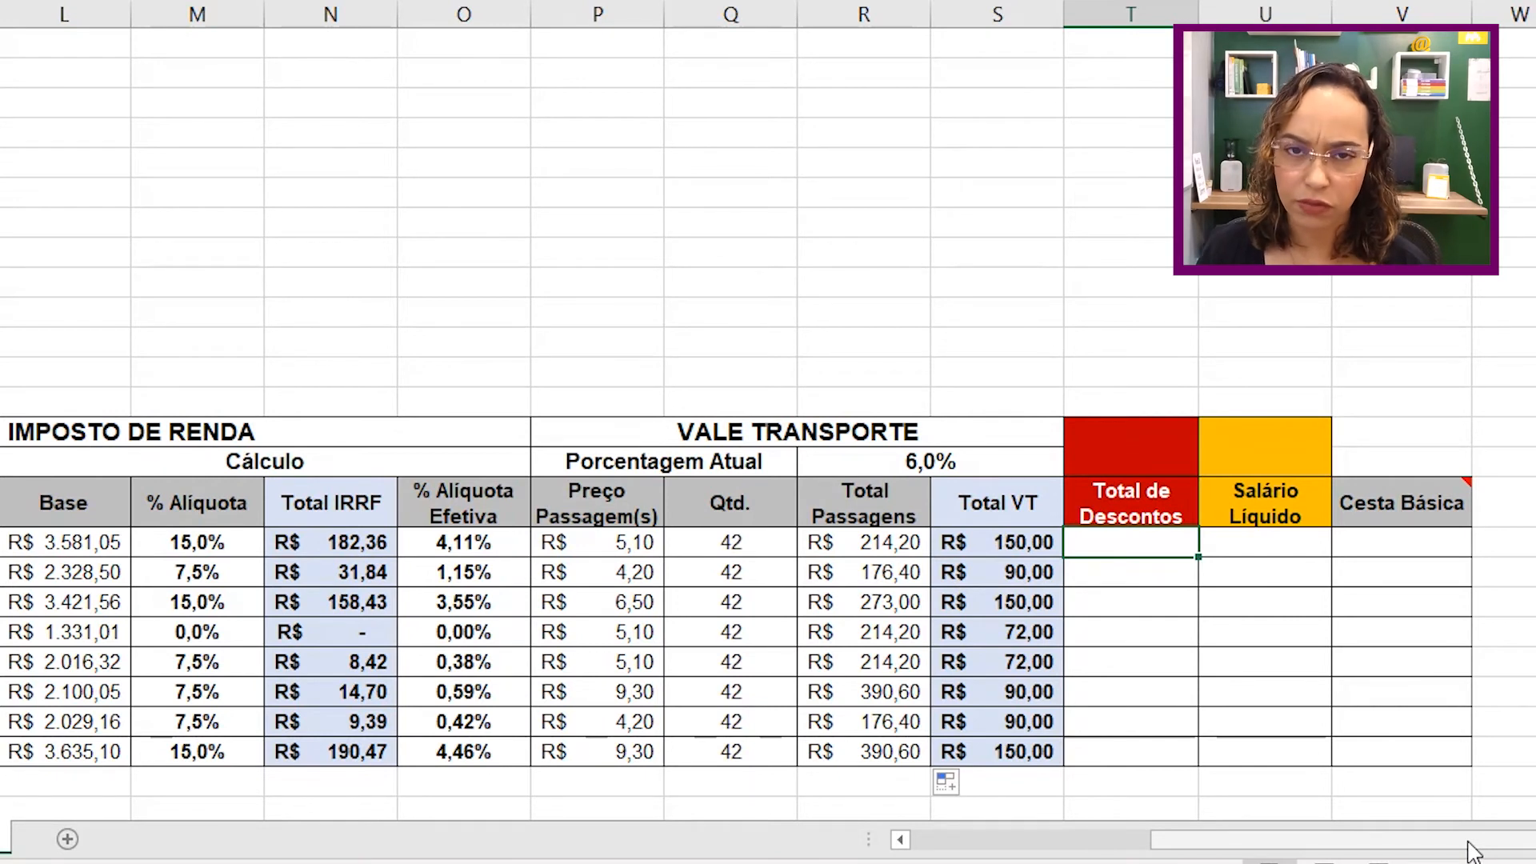
text(=)
drag(1392, 836, 1320, 840)
click(14, 544)
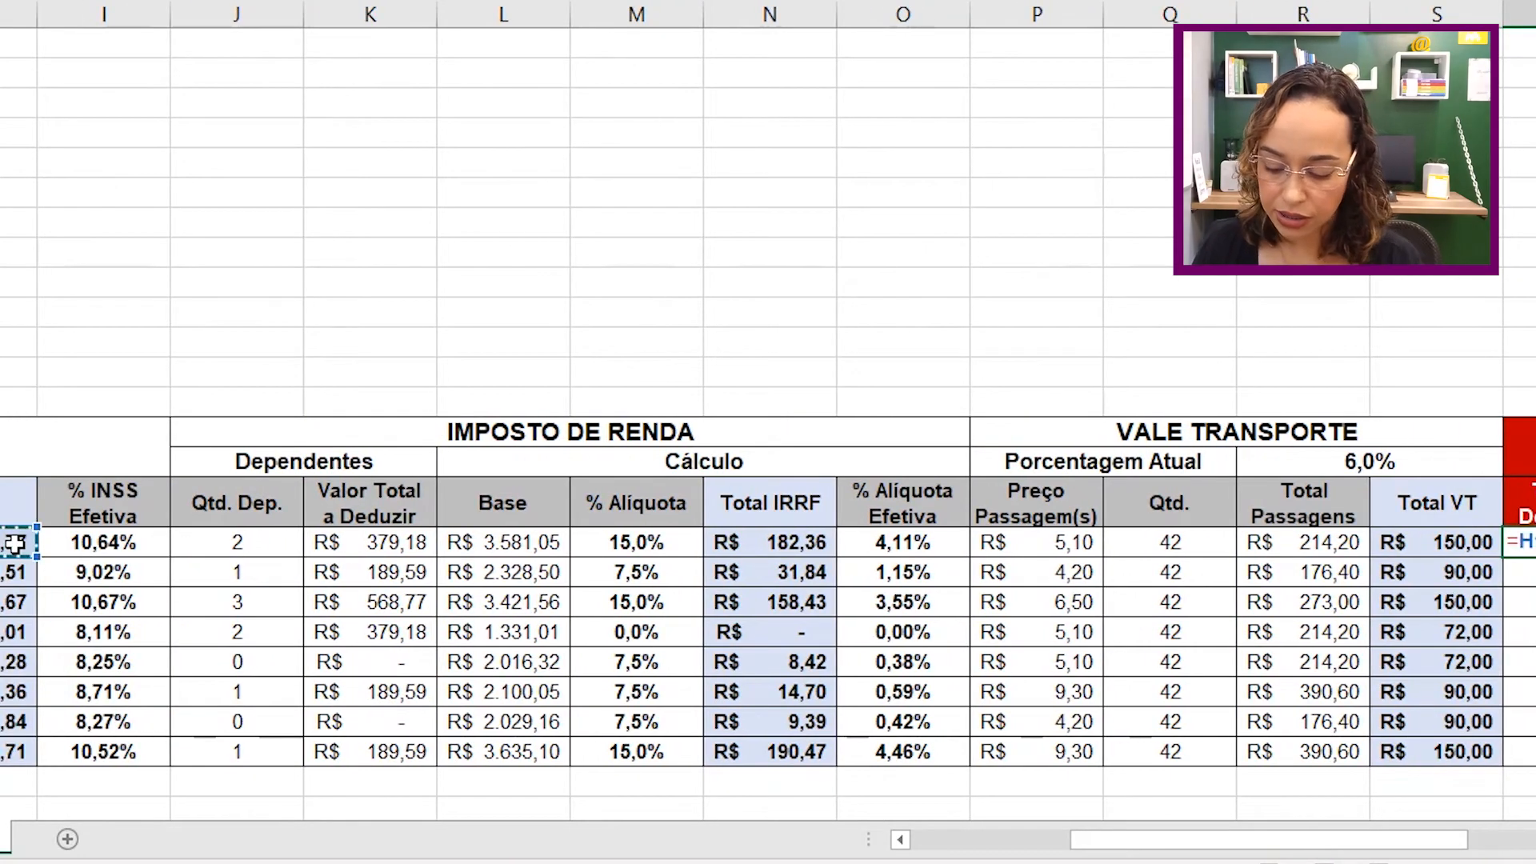
text(+)
click(780, 542)
text(+)
click(1466, 547)
drag(1440, 840, 1486, 846)
key(Return)
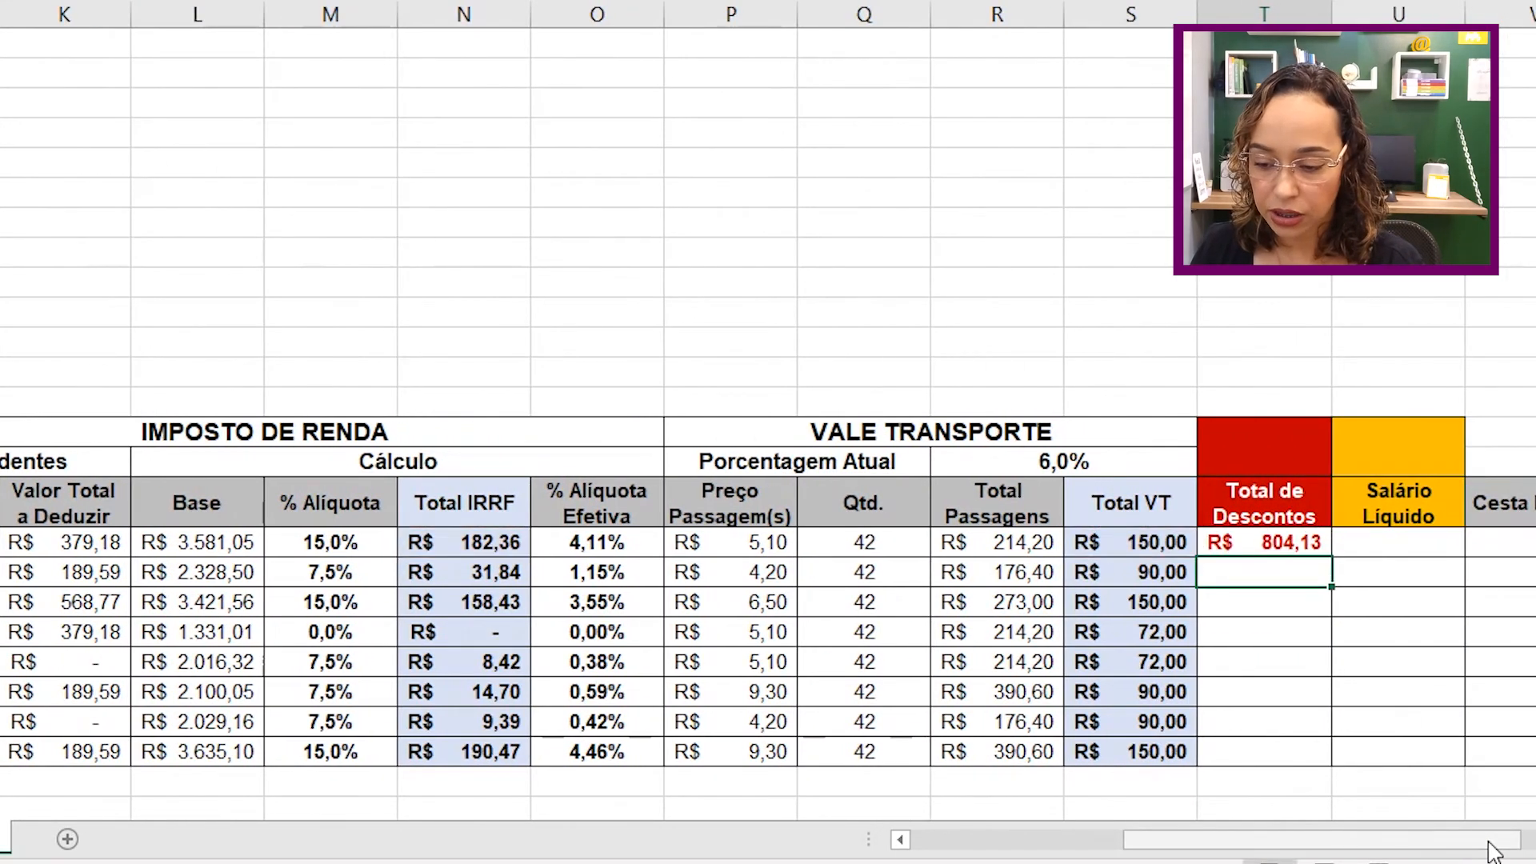
click(1313, 544)
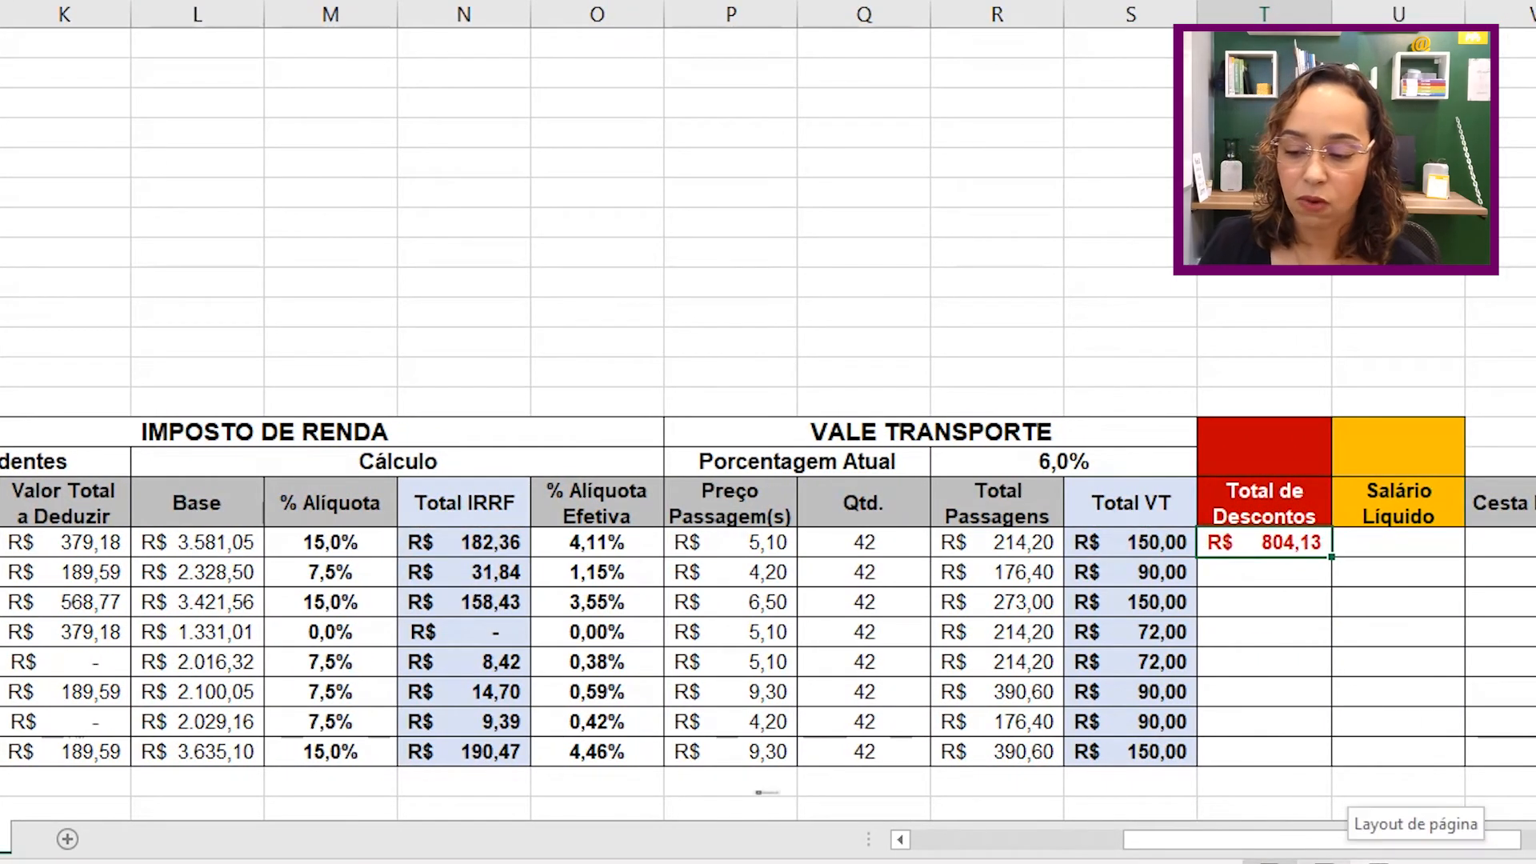
Calculate Total de Descontos in T19 with the SOMA function over the separate cells H19, N19 and S19.
click(1228, 568)
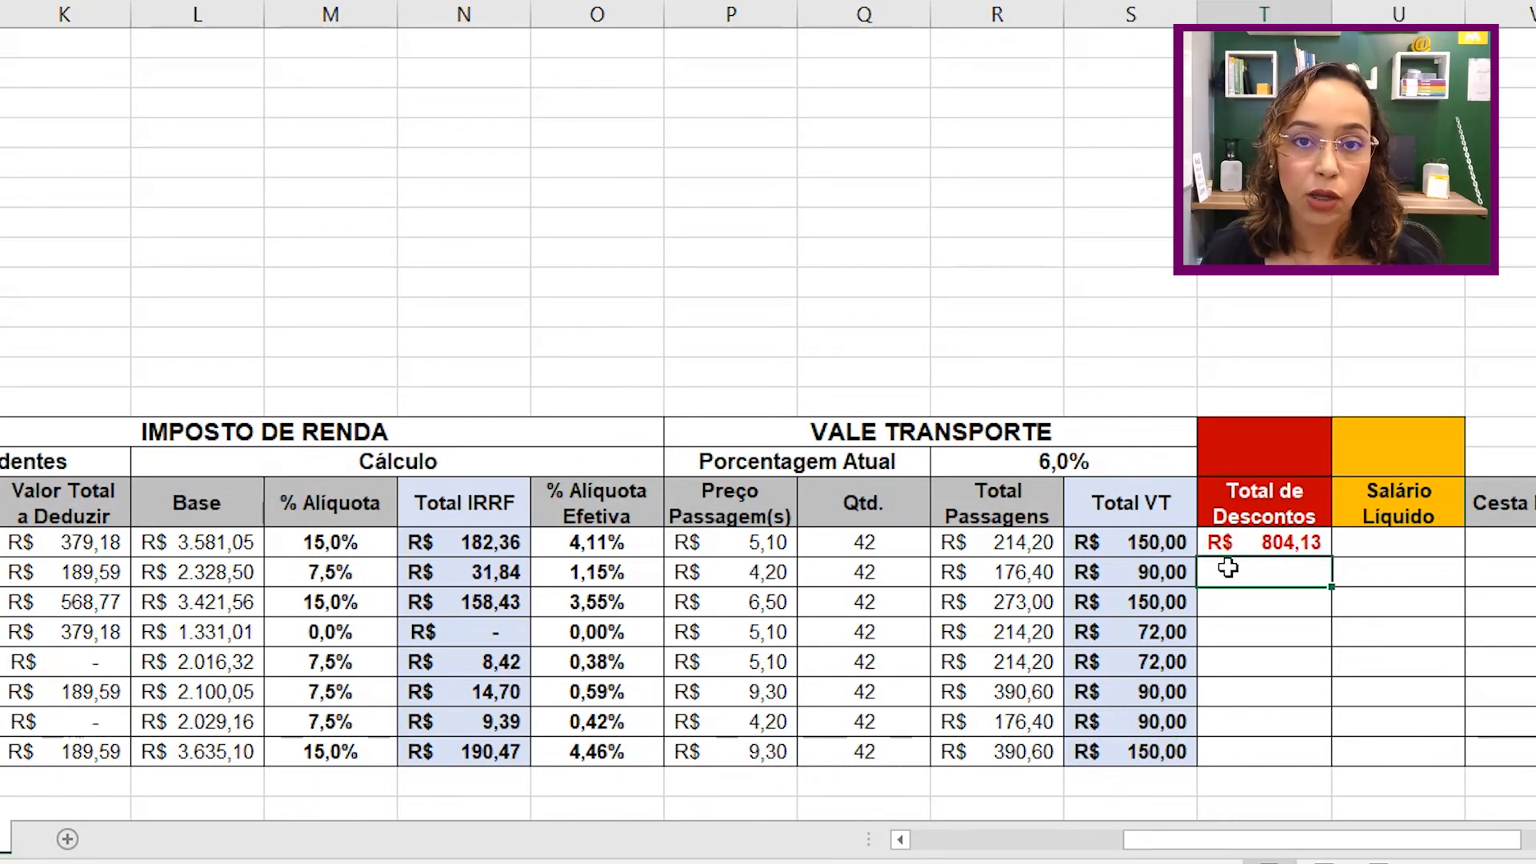
text(=soma)
key(Tab)
drag(1237, 839, 1172, 840)
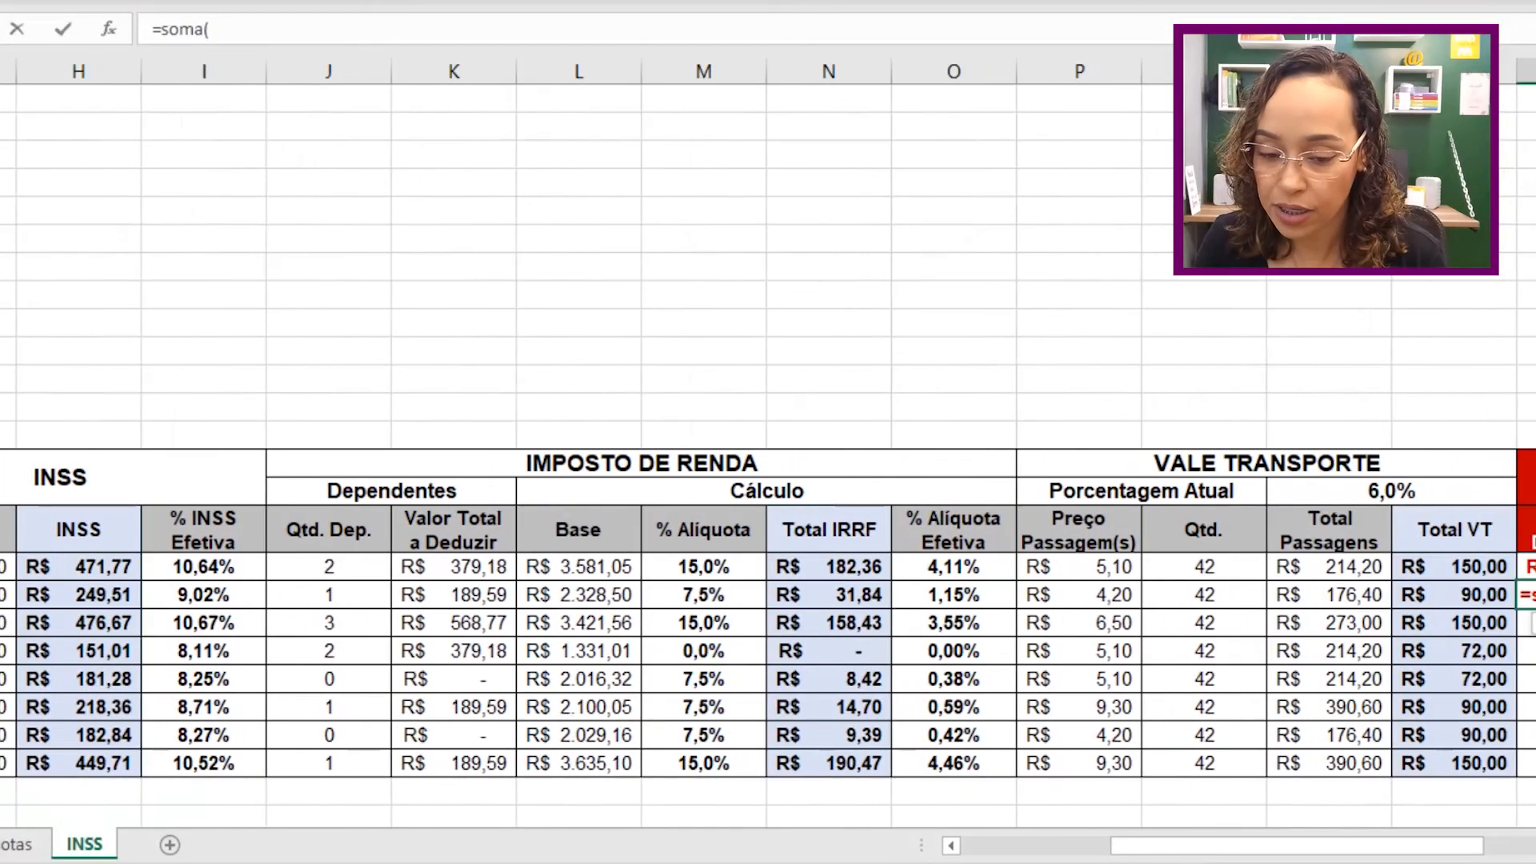
click(77, 594)
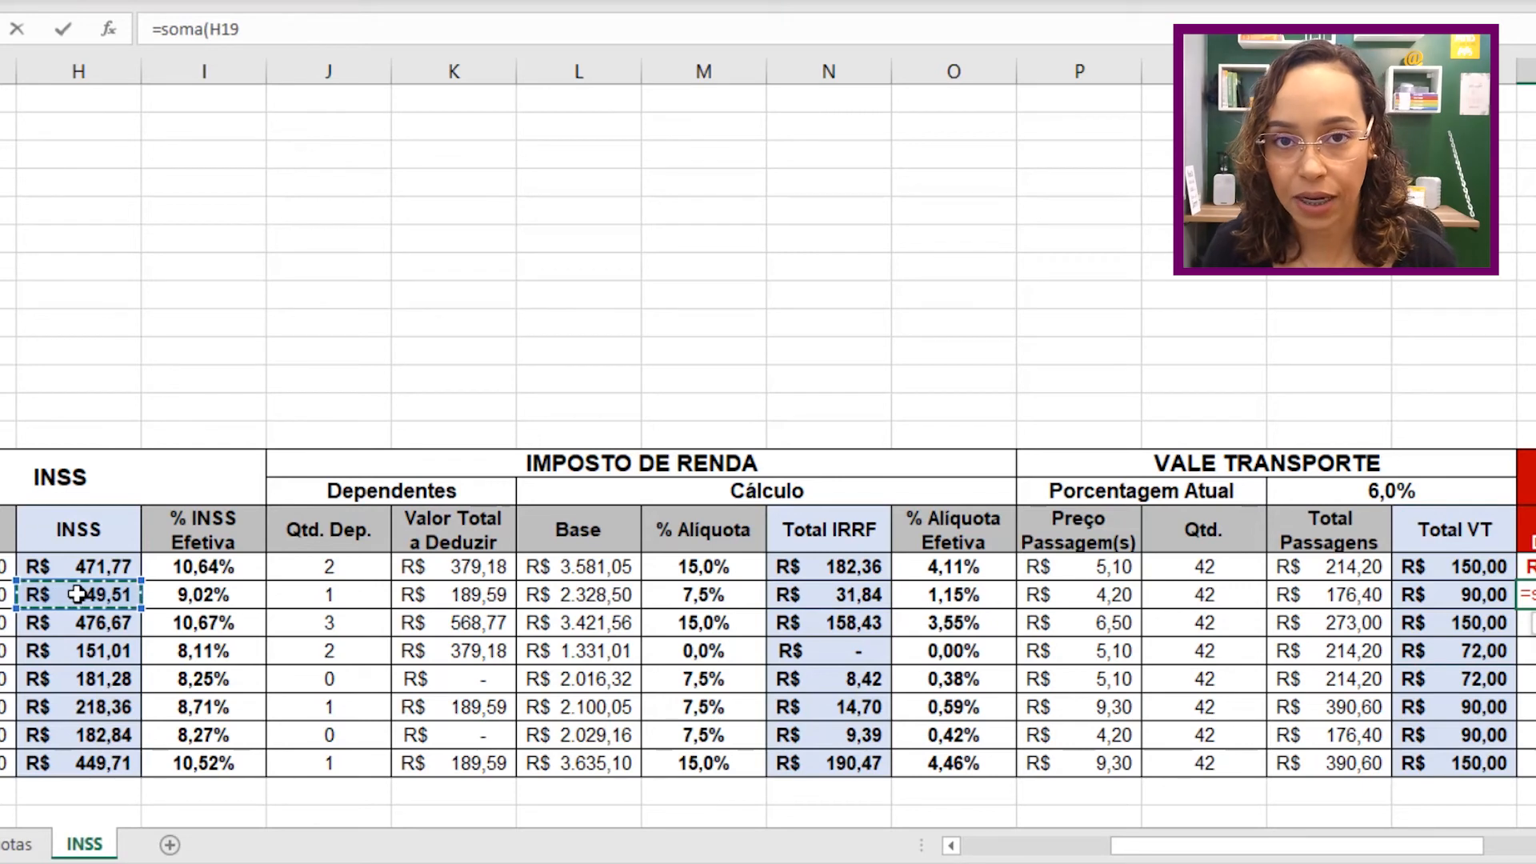
key(ctrl)
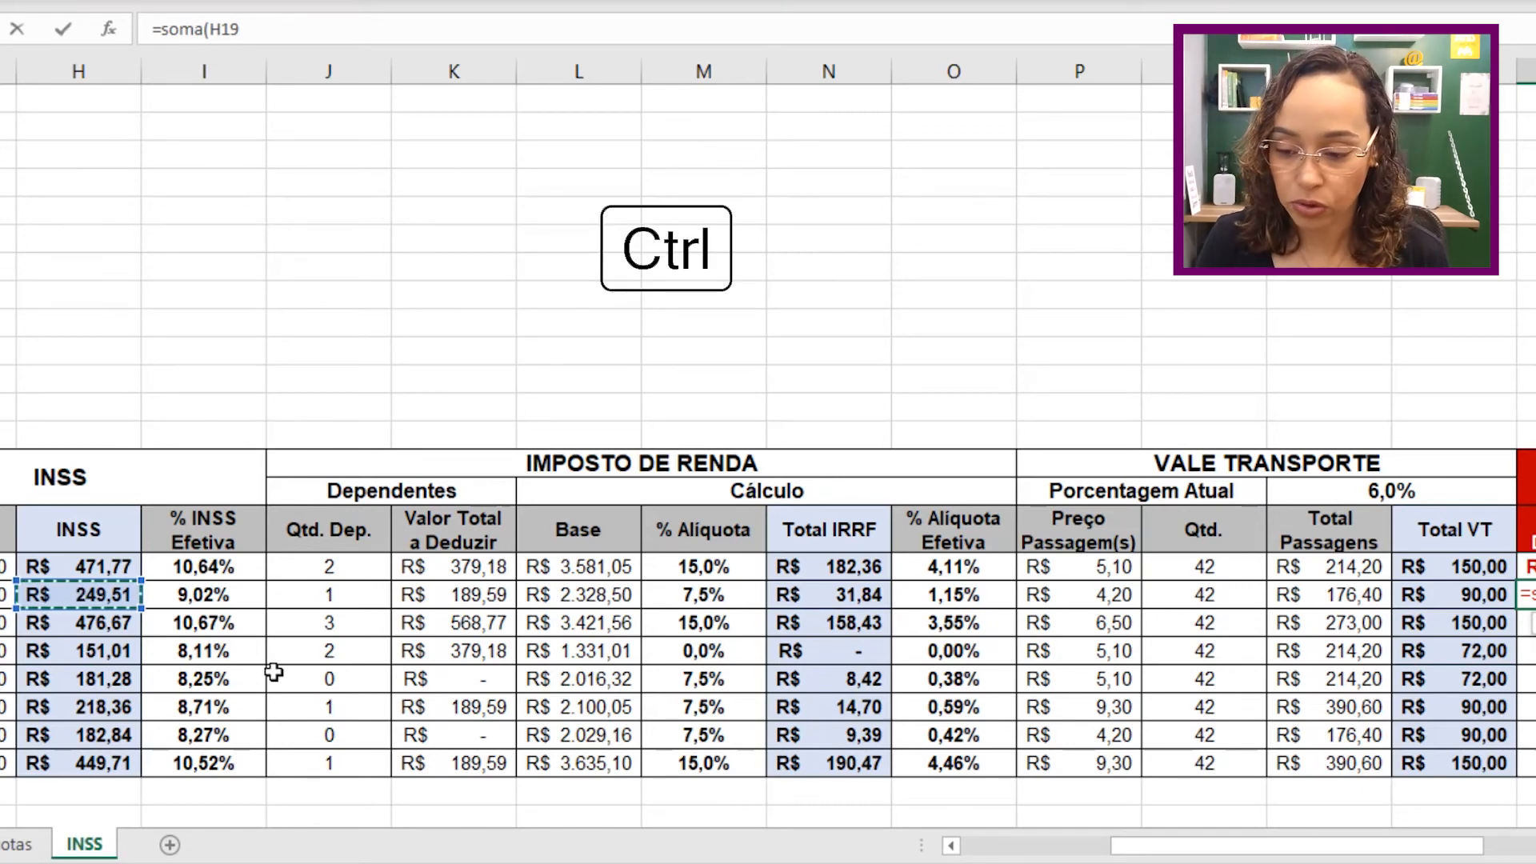
ctrl+click(858, 595)
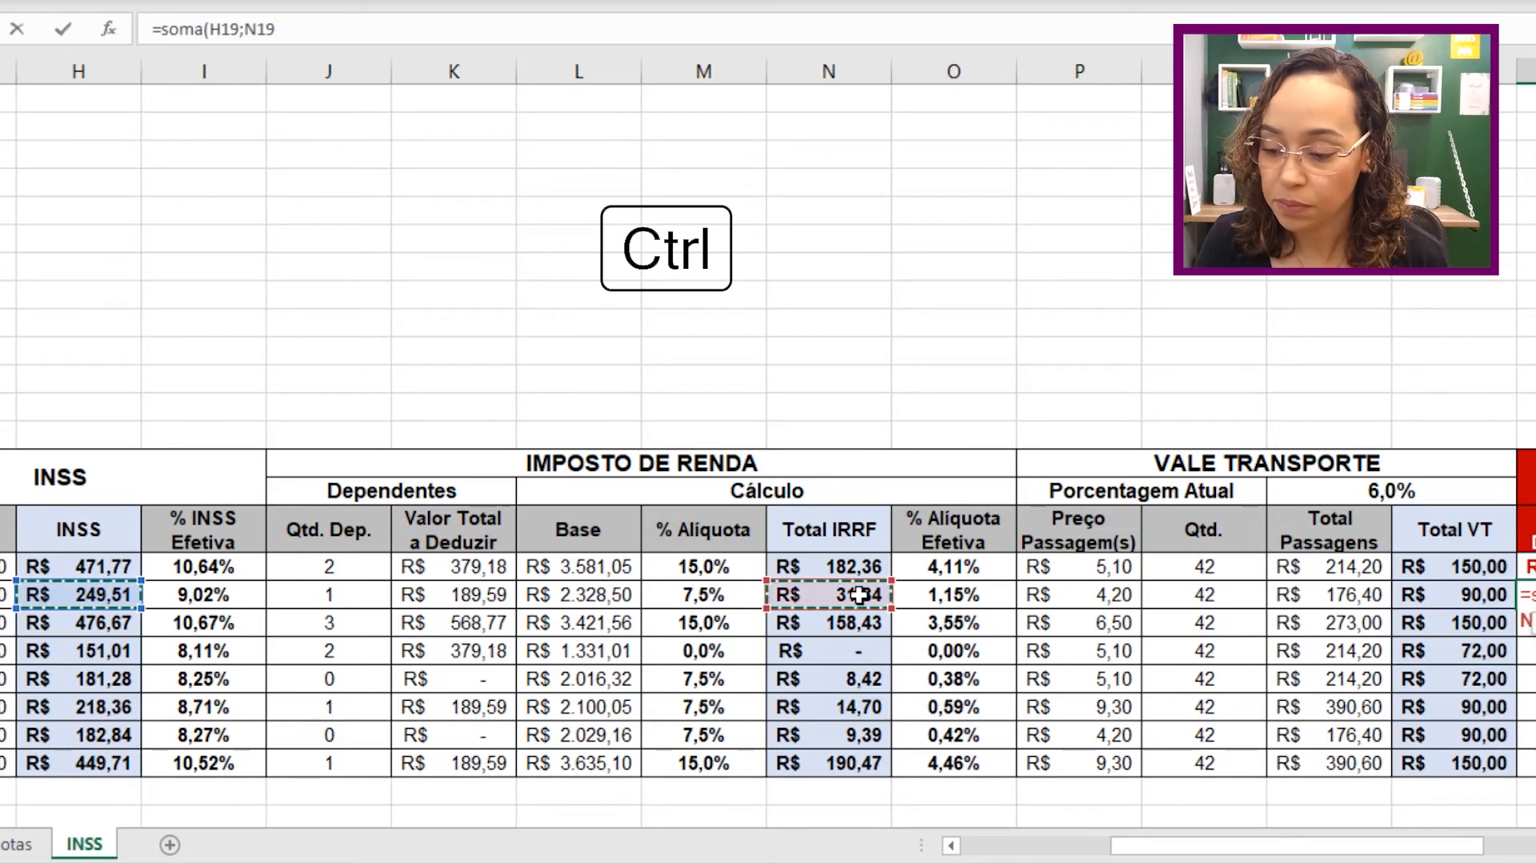
ctrl+click(1480, 598)
drag(1398, 849, 1476, 846)
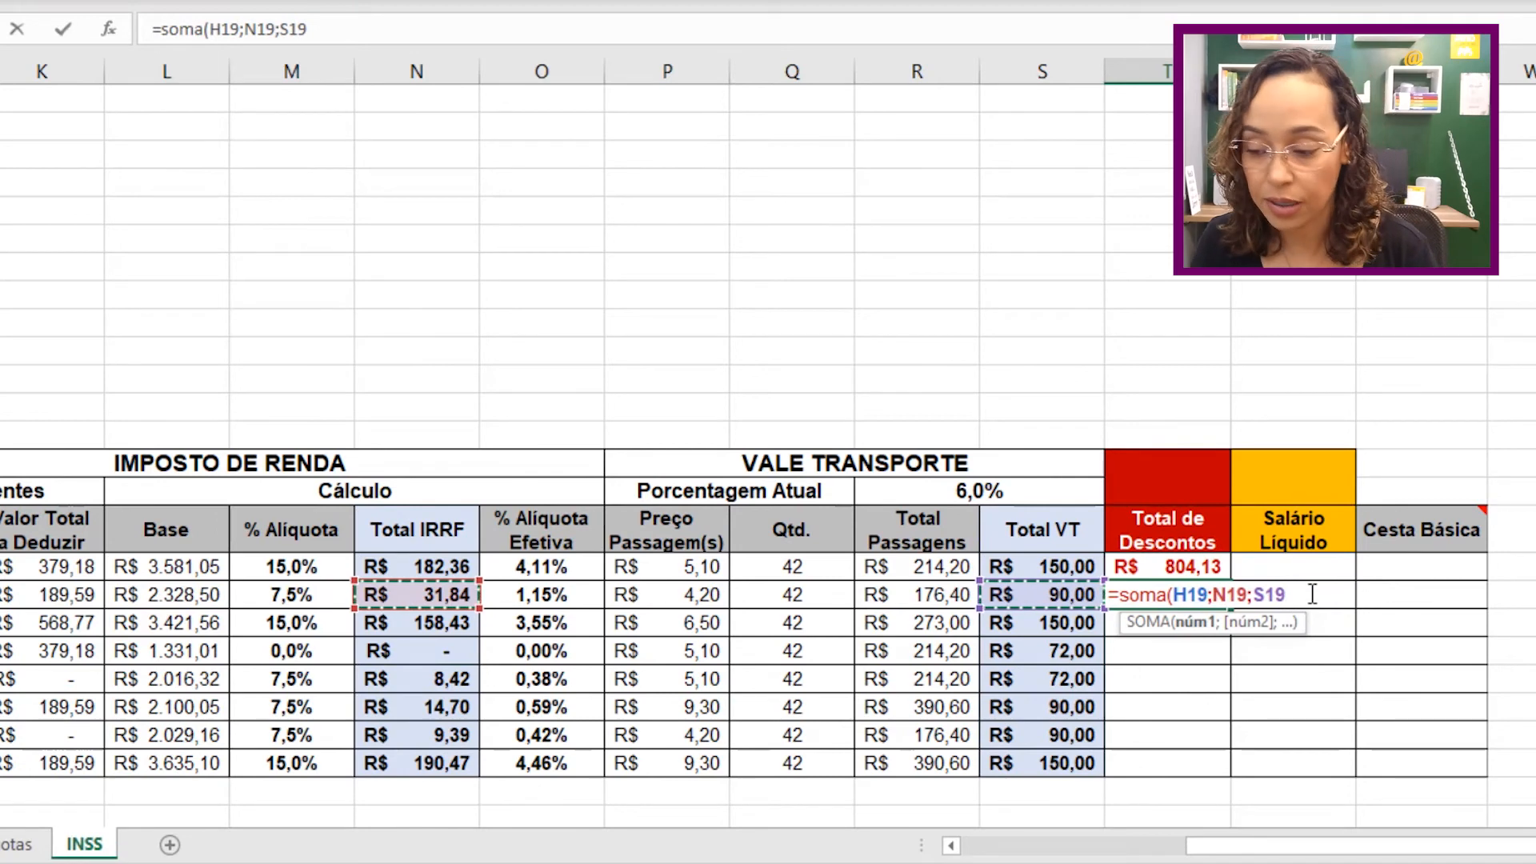
key(Return)
Compare the T19 formula with T18 and fill the SOMA formula from T19 down to T25.
click(1200, 594)
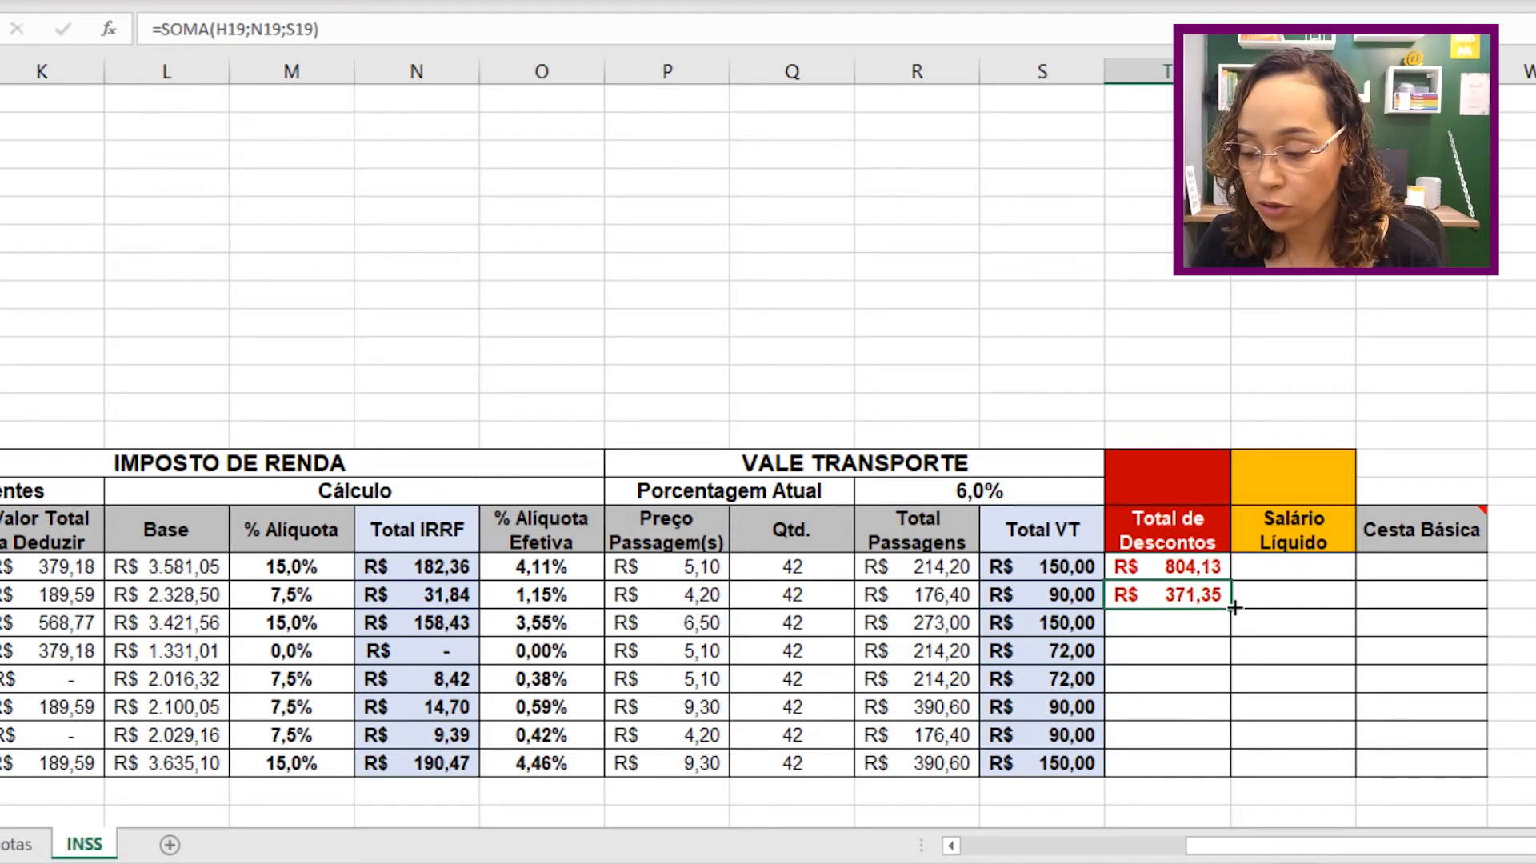
click(1199, 566)
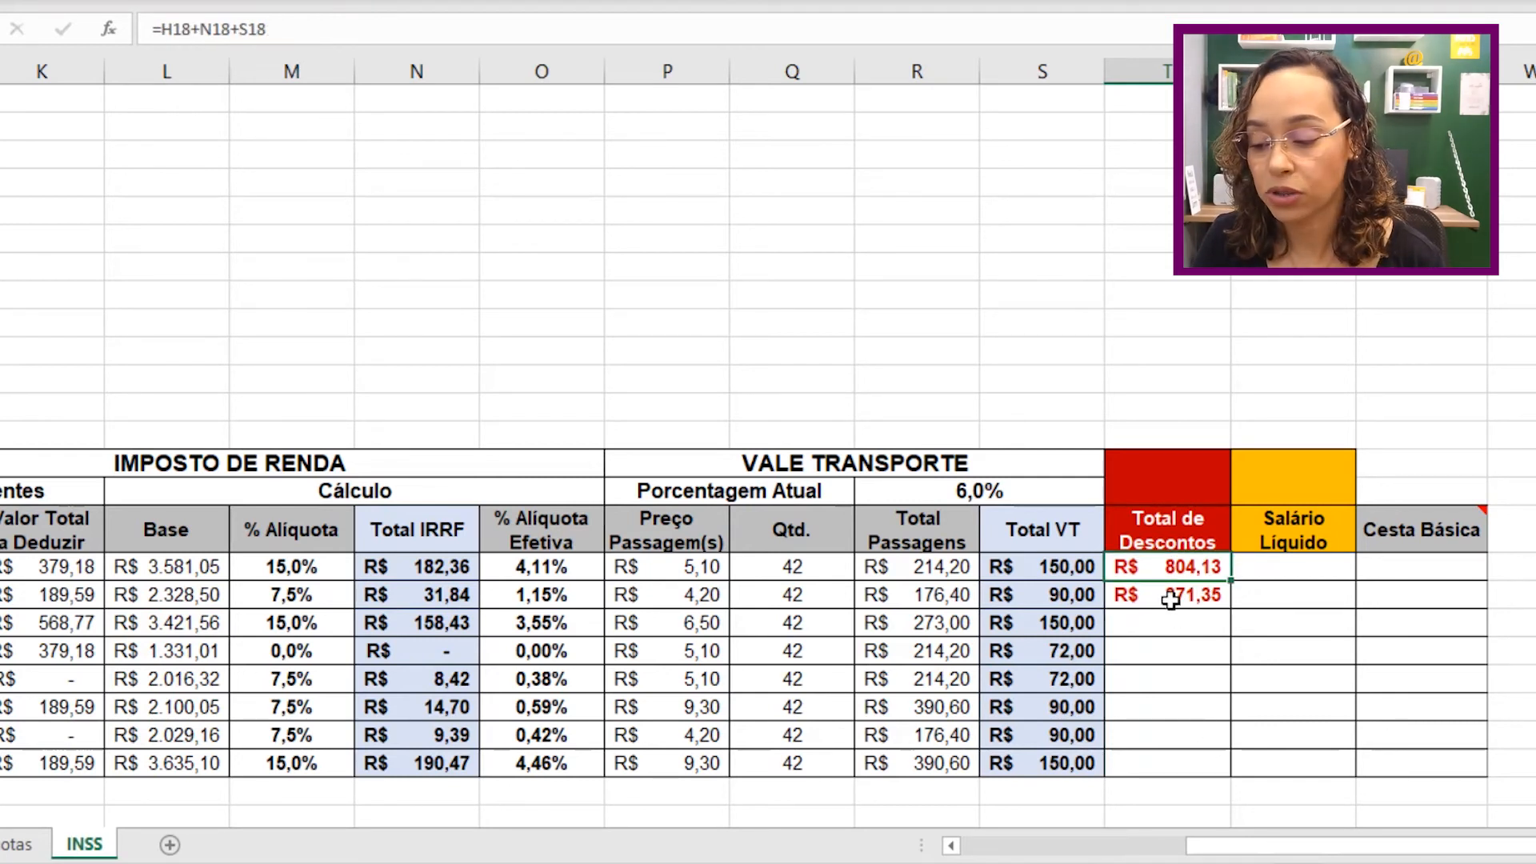
click(1211, 598)
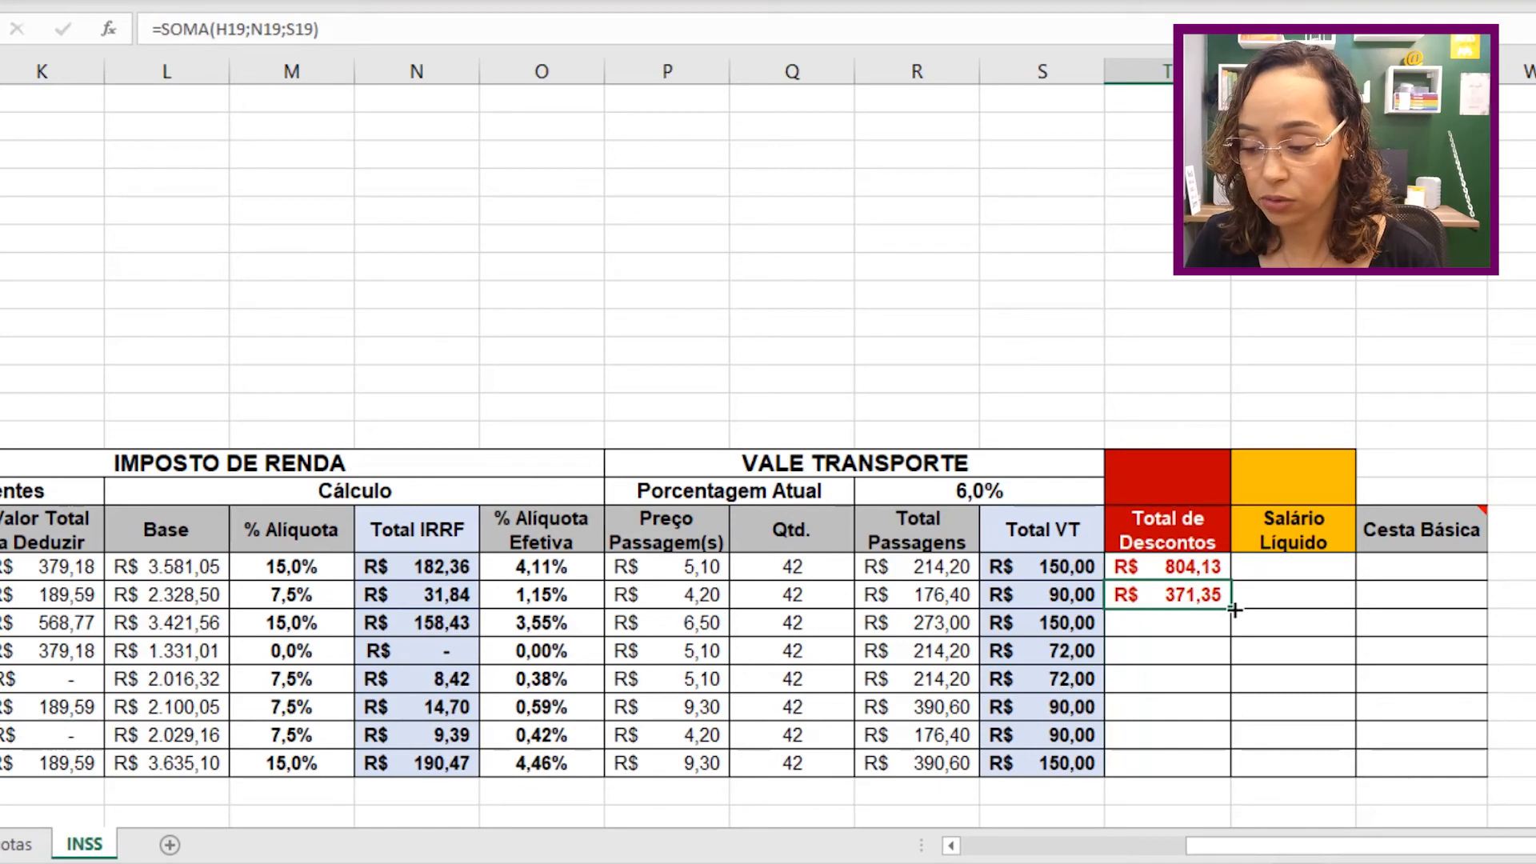
double_click(1234, 610)
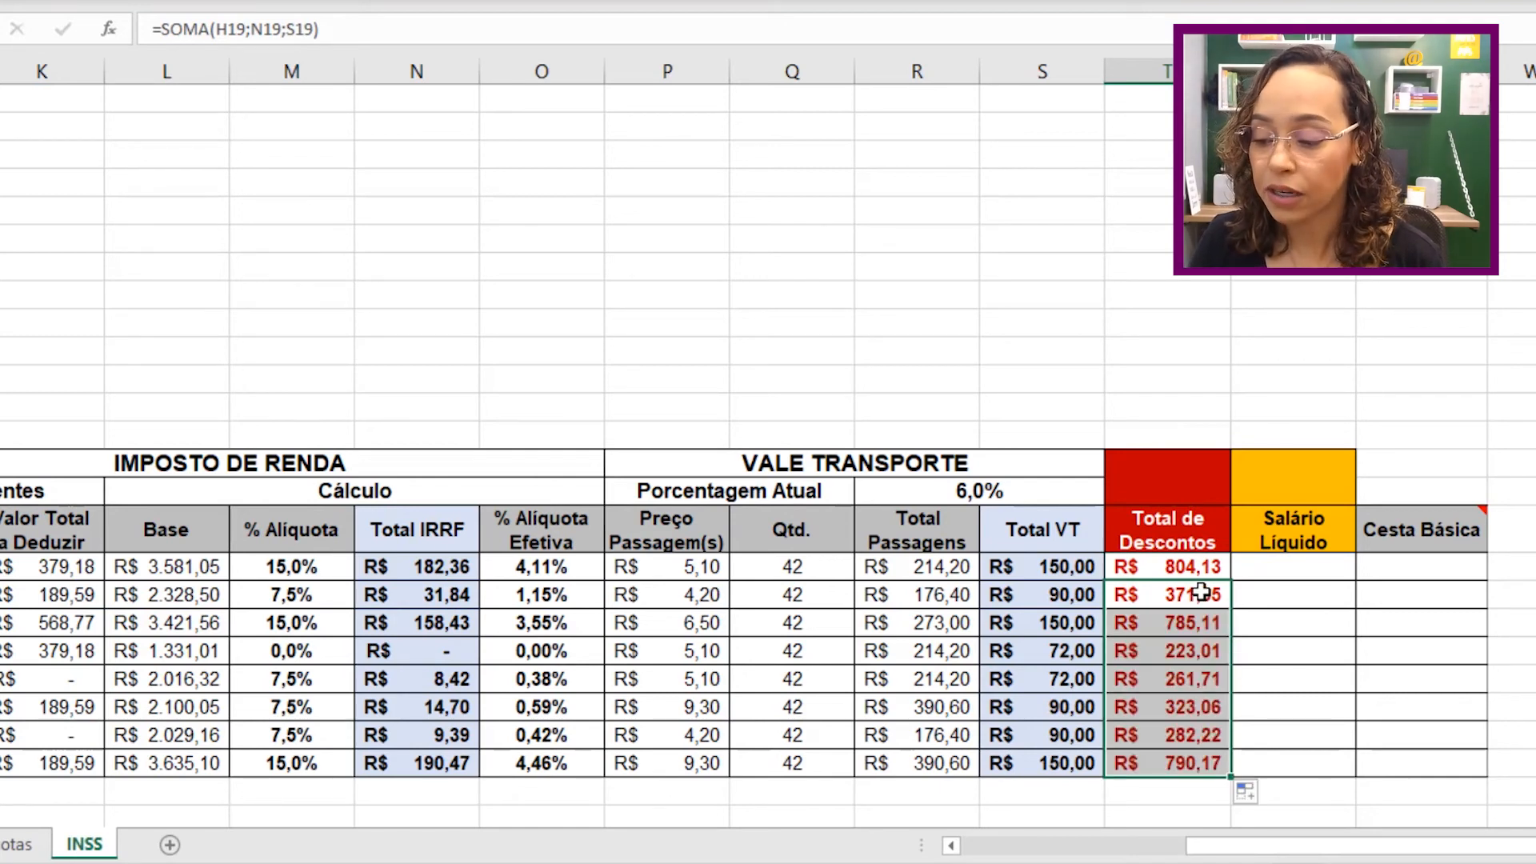
Replace the addition formula in T18 by filling the SOMA formula up from T19, and check its references.
click(1200, 595)
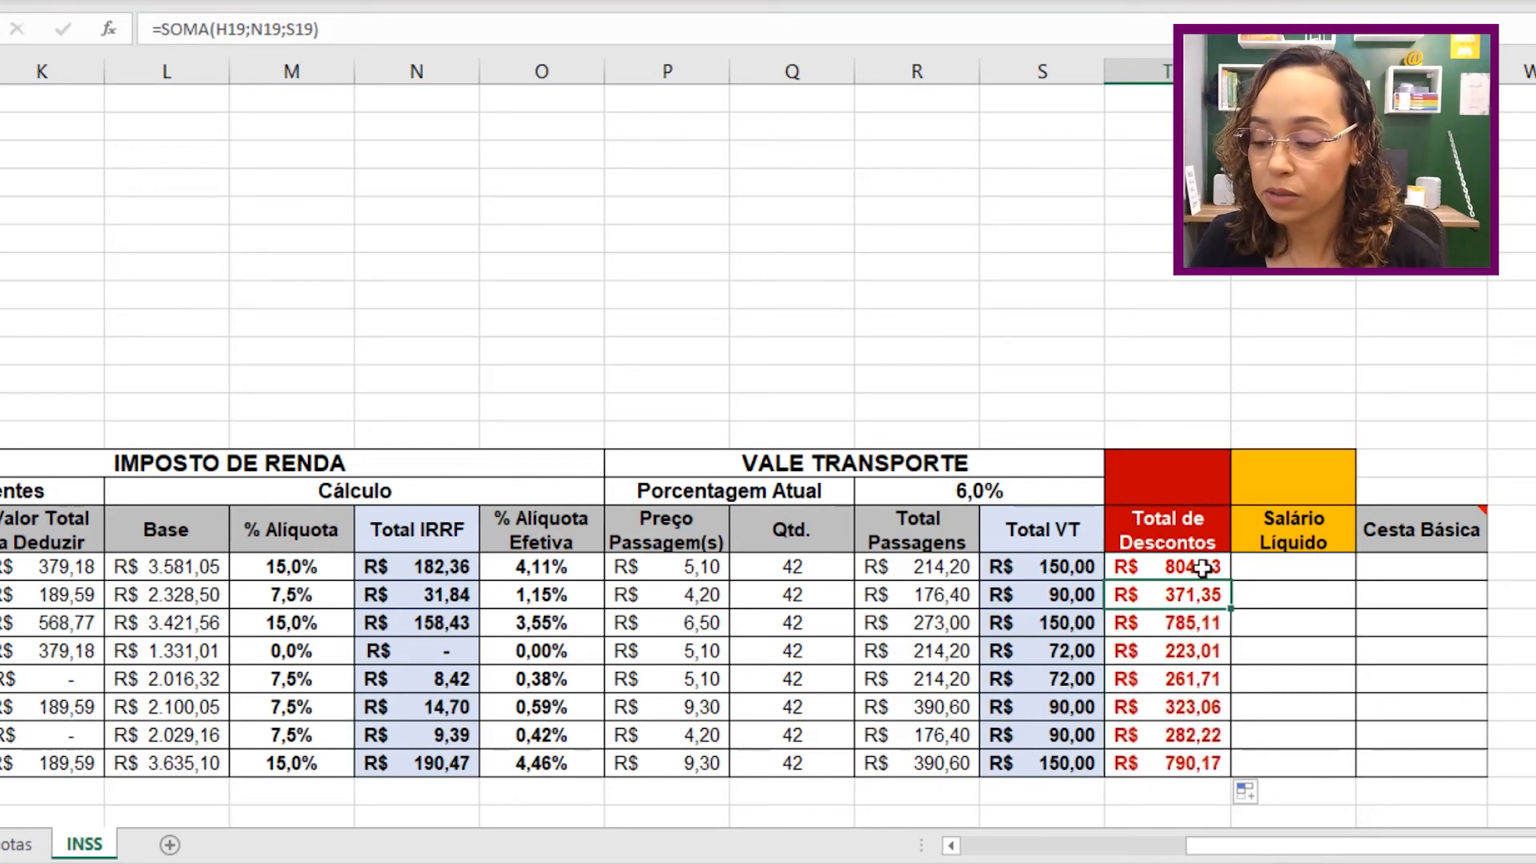
double_click(1157, 598)
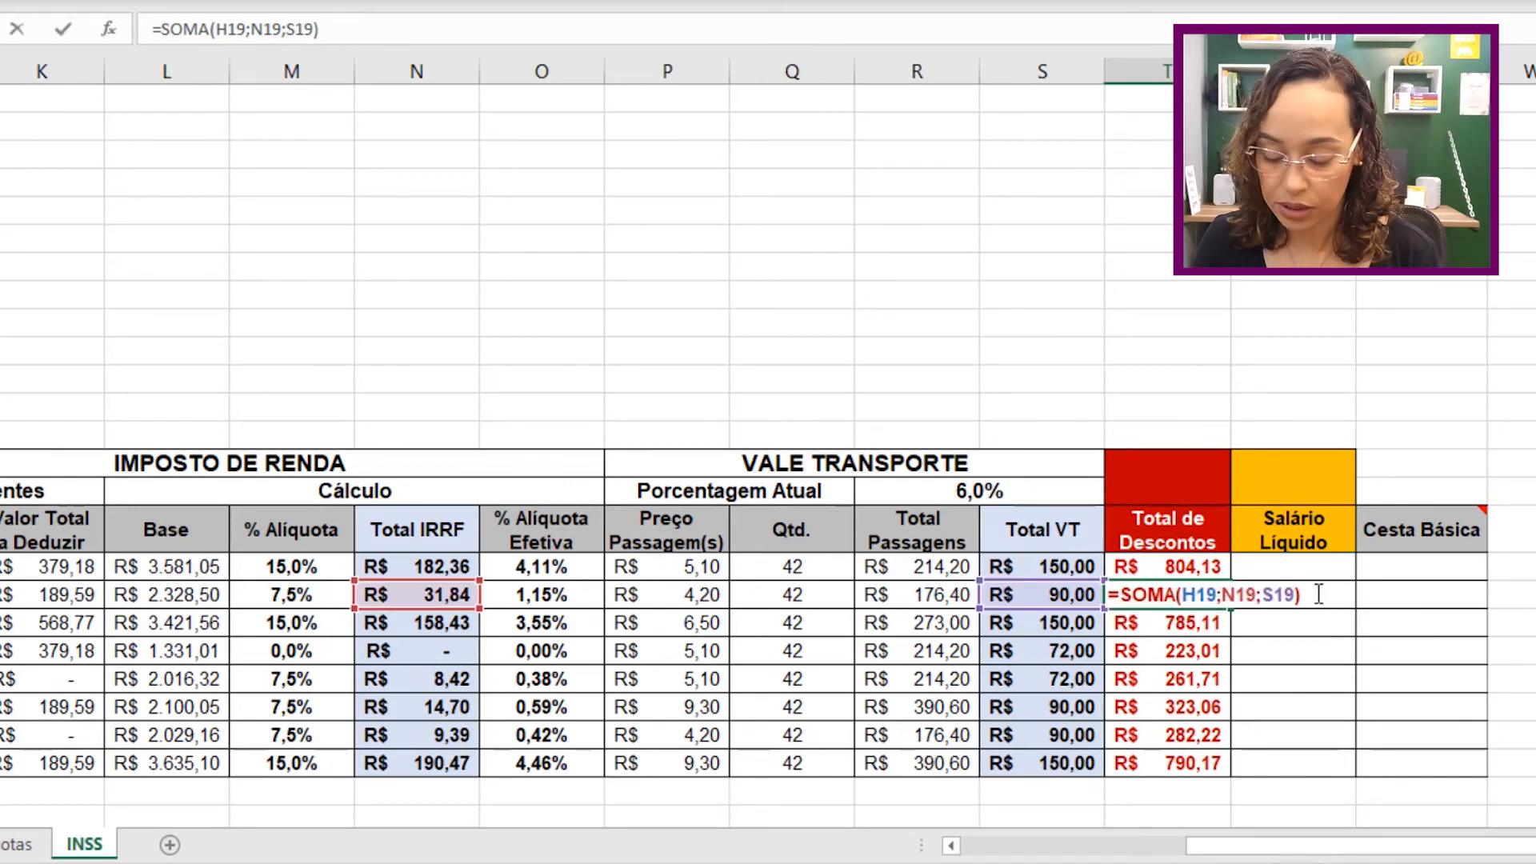
key(Return)
click(1156, 565)
double_click(1155, 565)
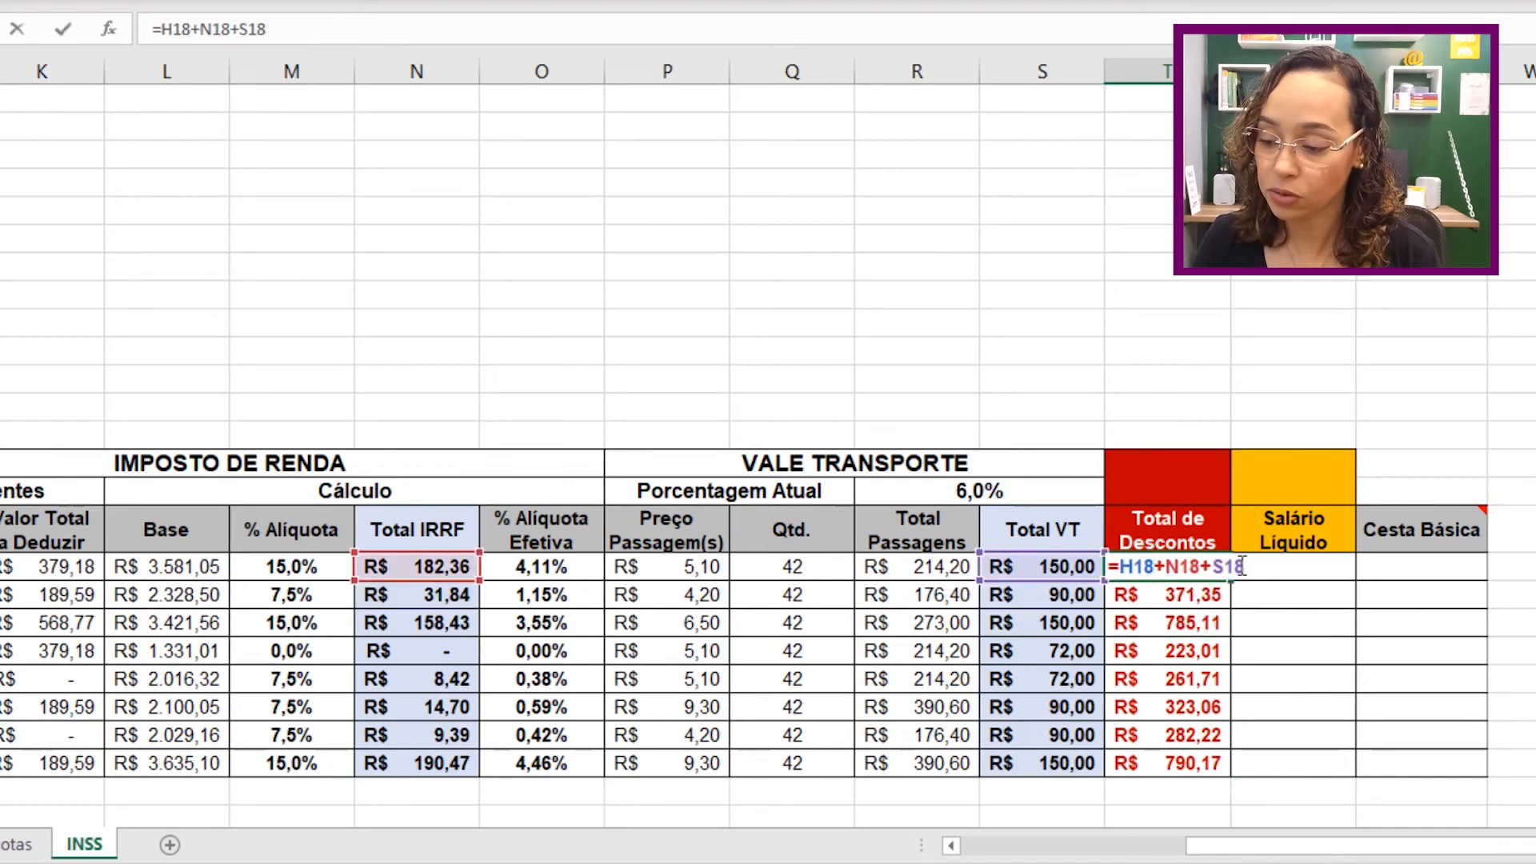
click(1197, 595)
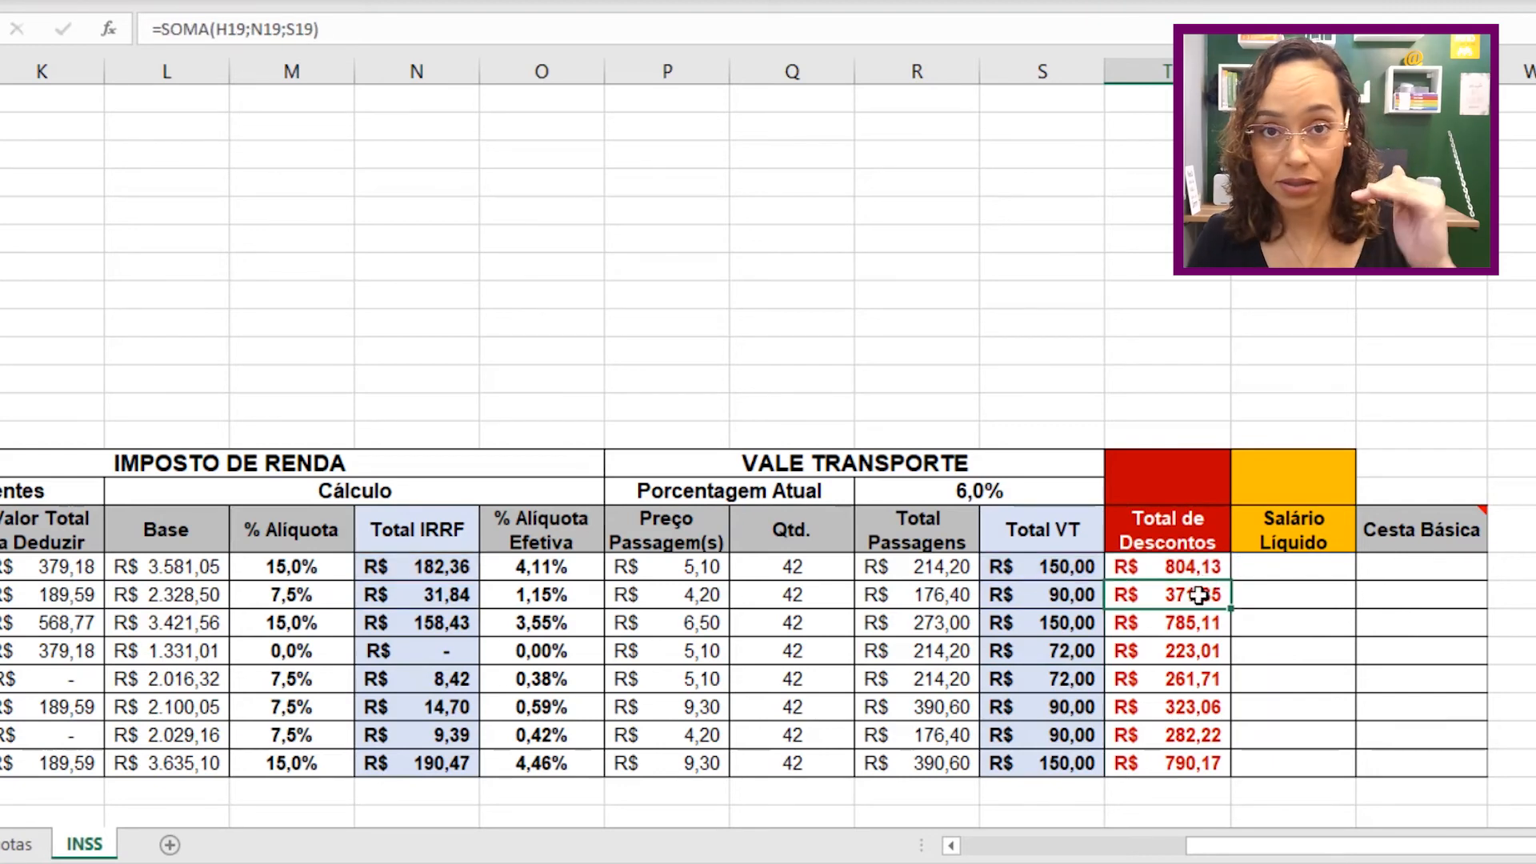
drag(1231, 609, 1228, 561)
double_click(1210, 564)
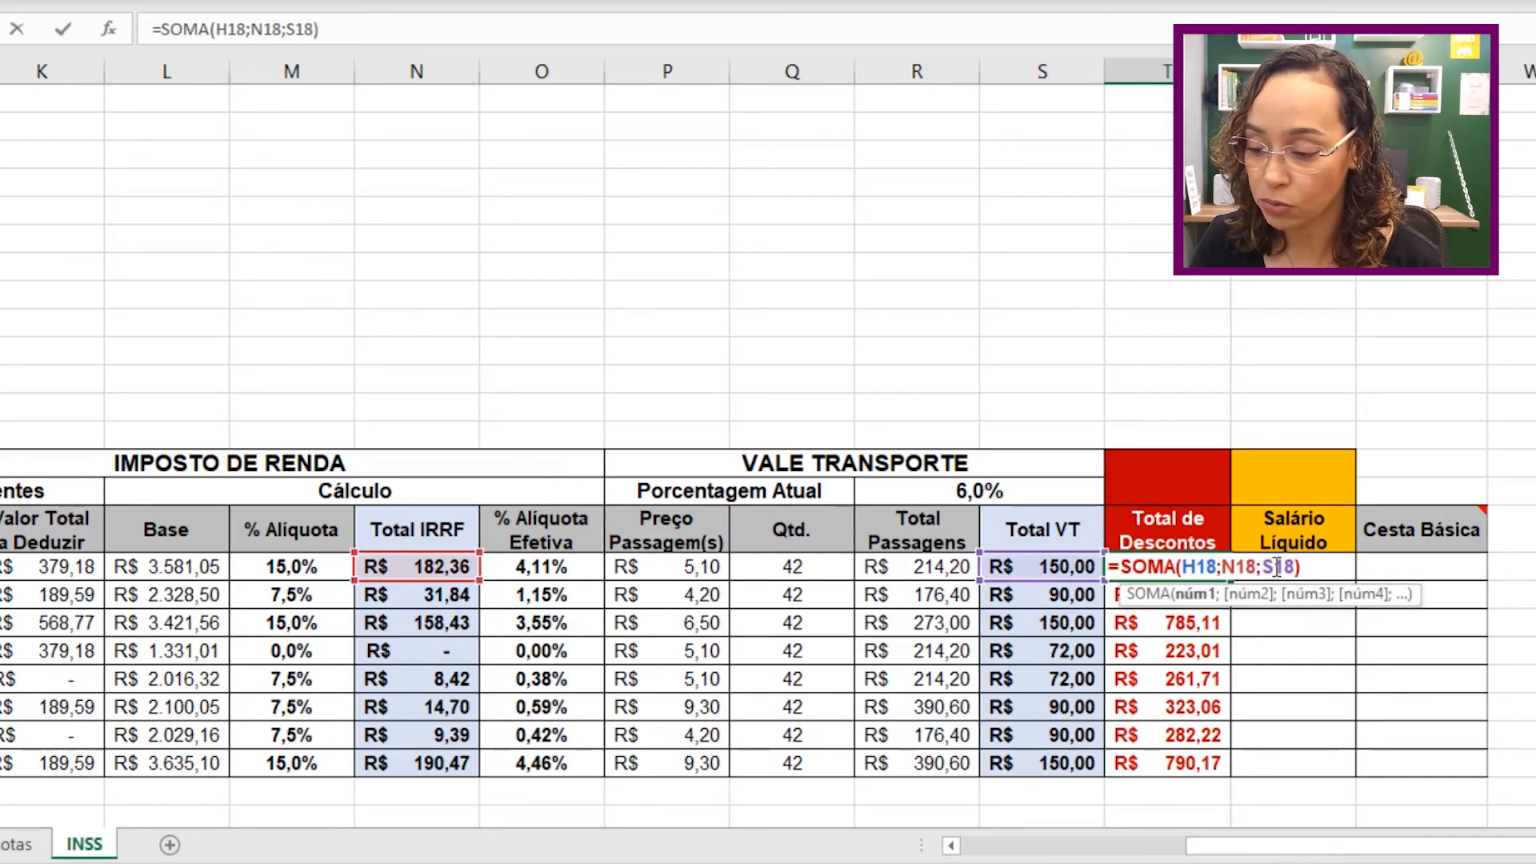
click(1303, 566)
key(Return)
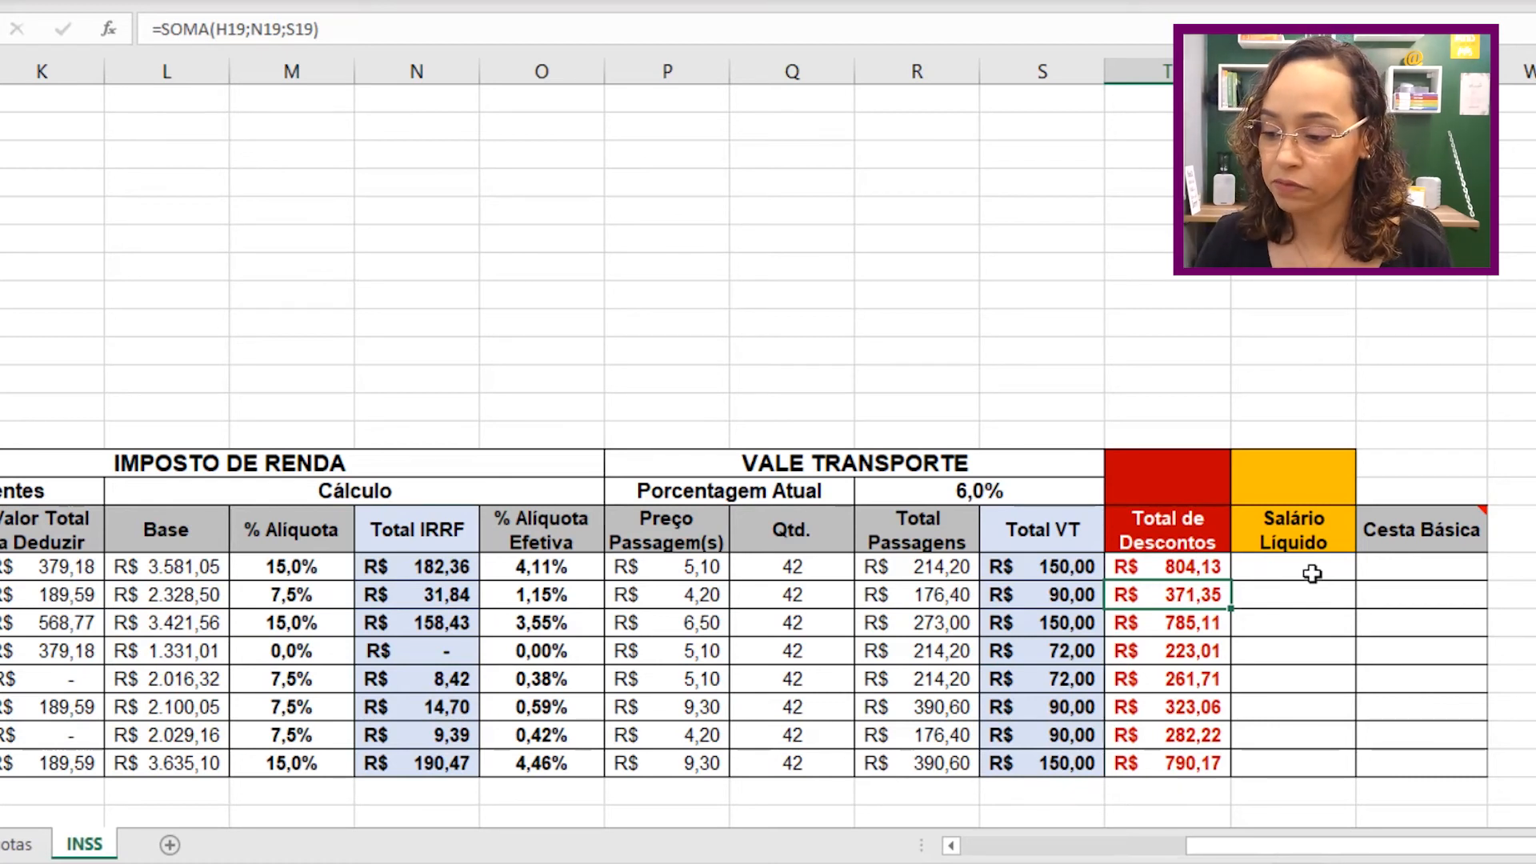
Calculate Salário Líquido in U18 with =G18-T18 and fill the formula down to U25.
click(1312, 573)
text(=)
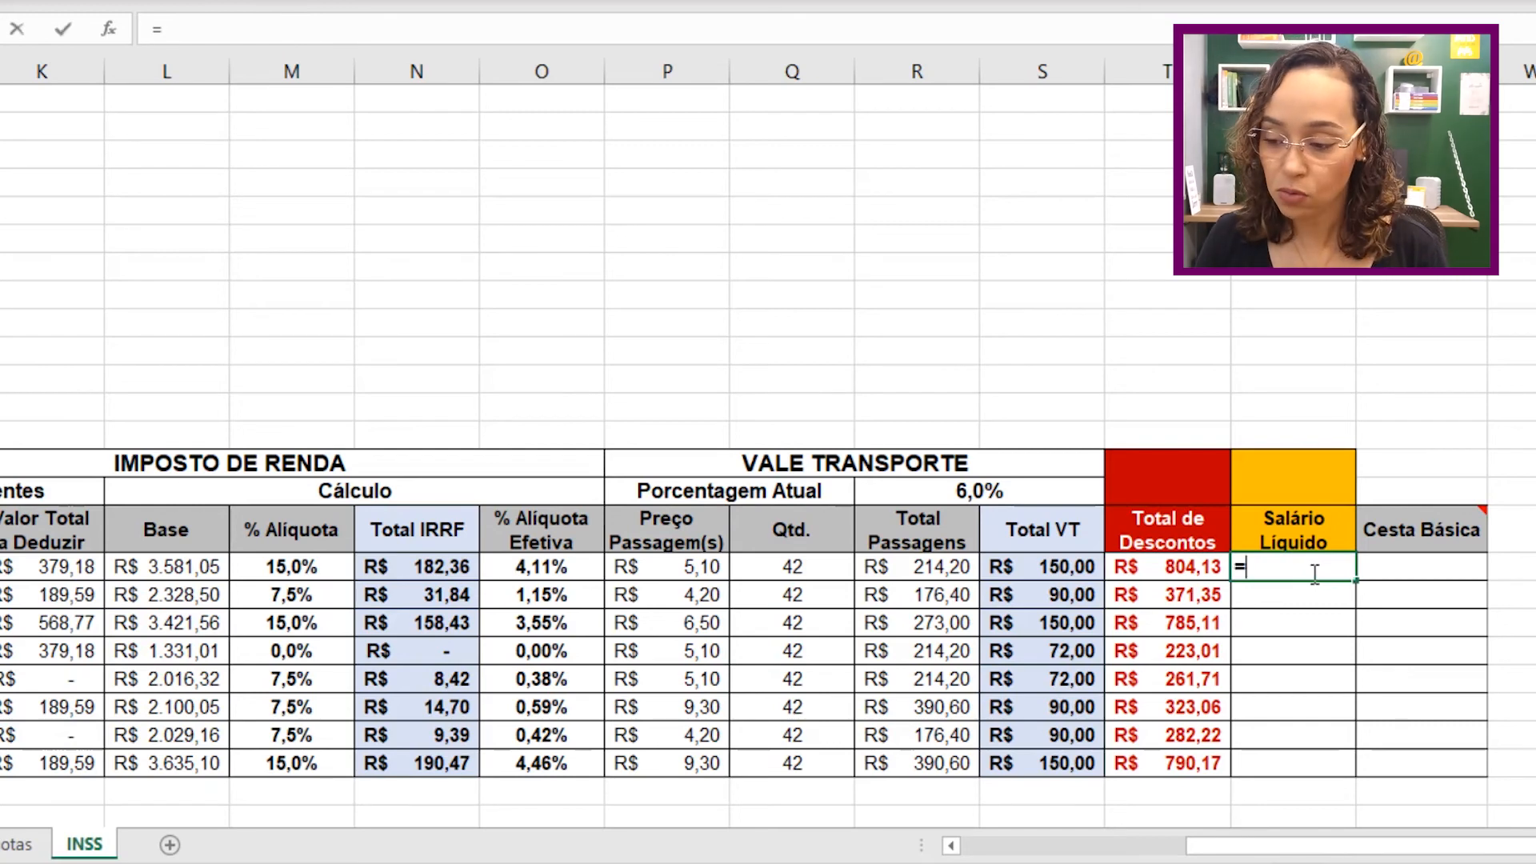
drag(1296, 852, 1278, 850)
click(779, 564)
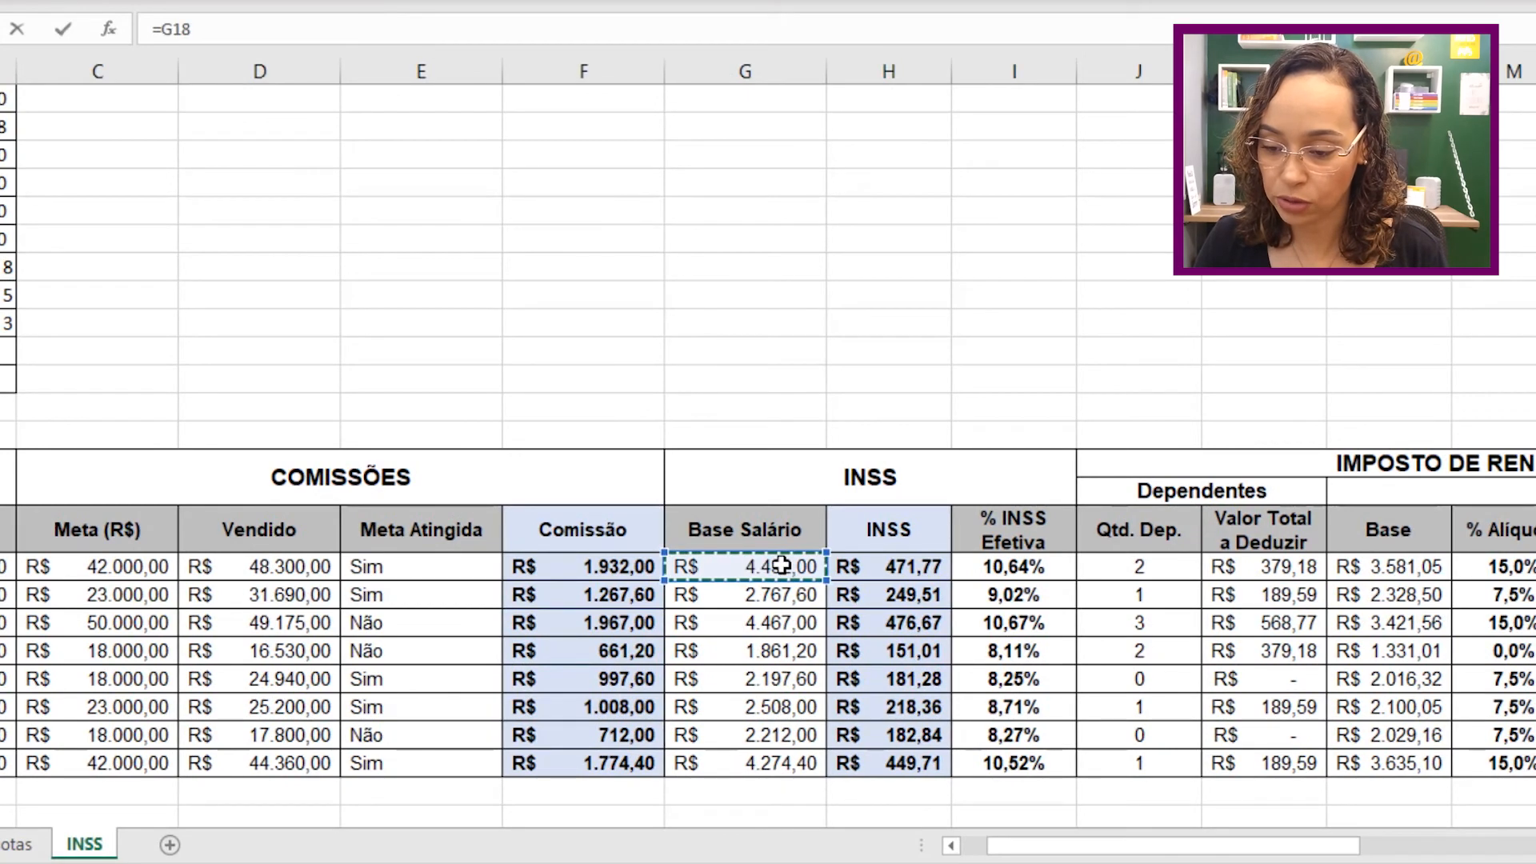
drag(1047, 849, 1305, 855)
text(-)
click(940, 570)
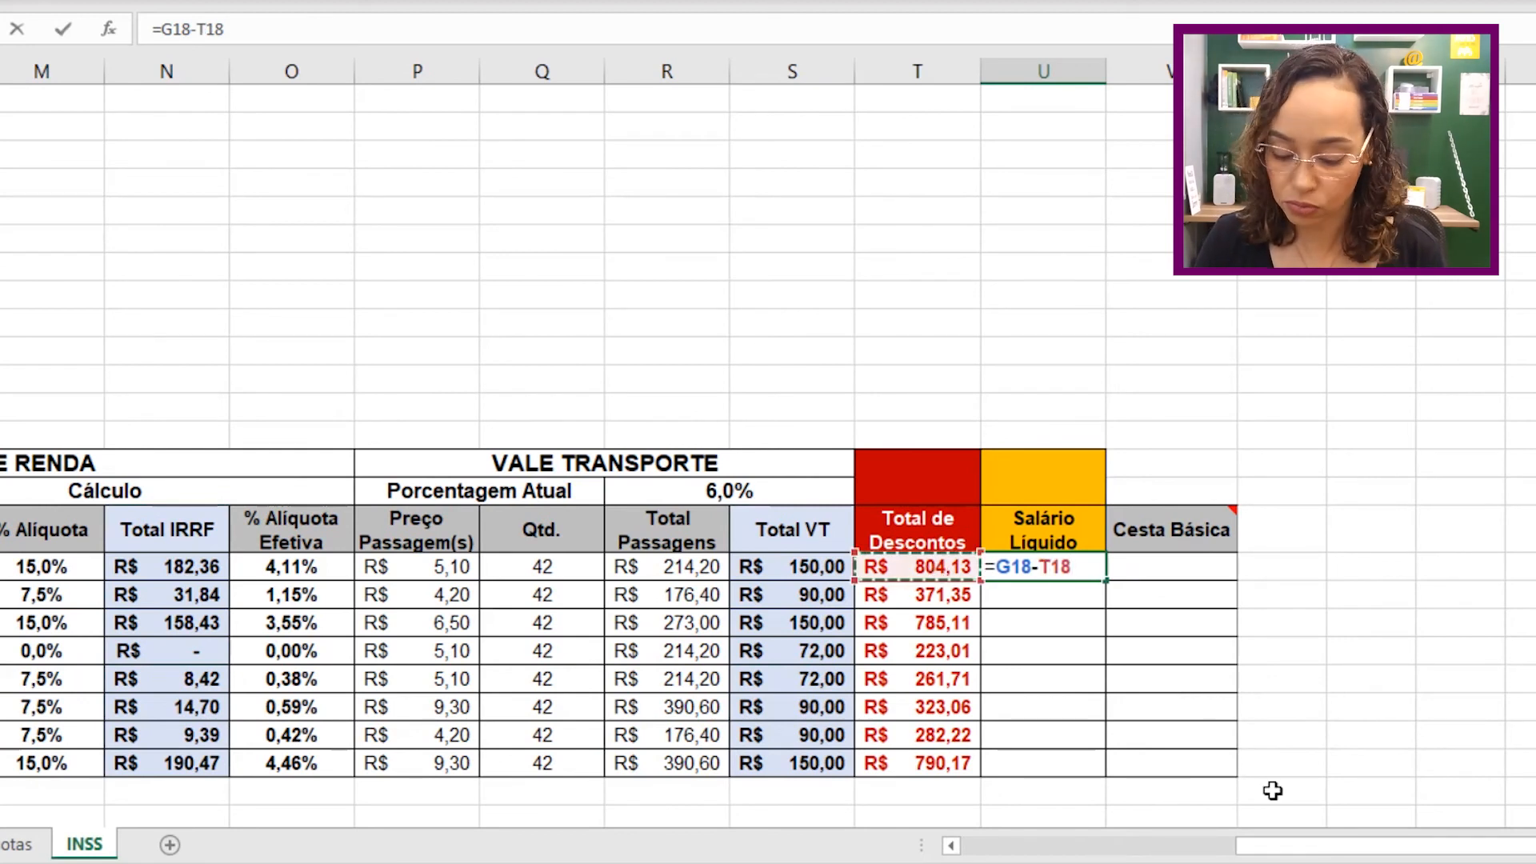
key(Return)
click(1052, 569)
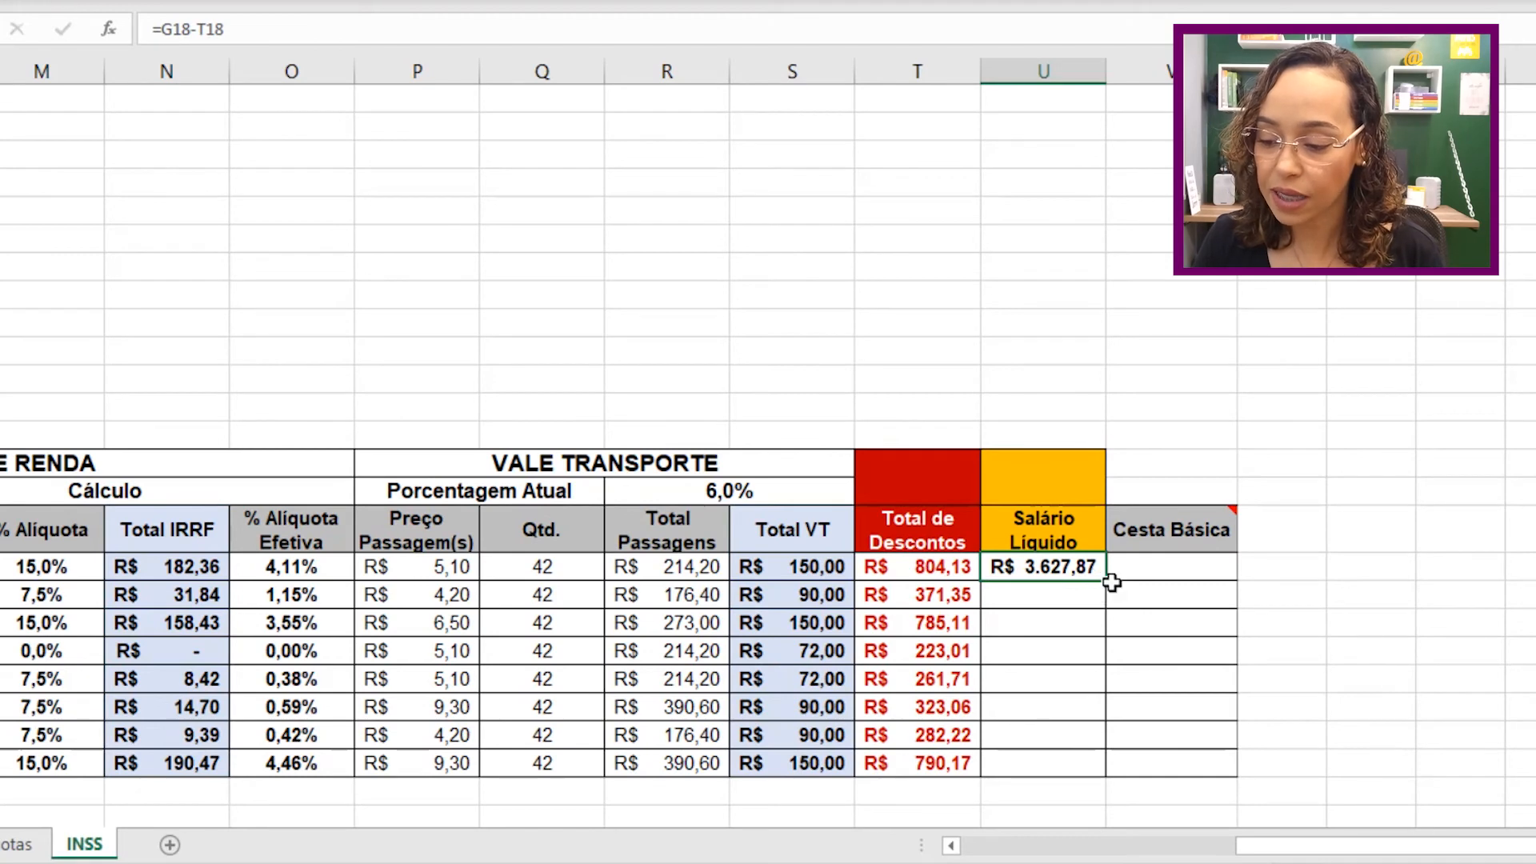
double_click(1105, 584)
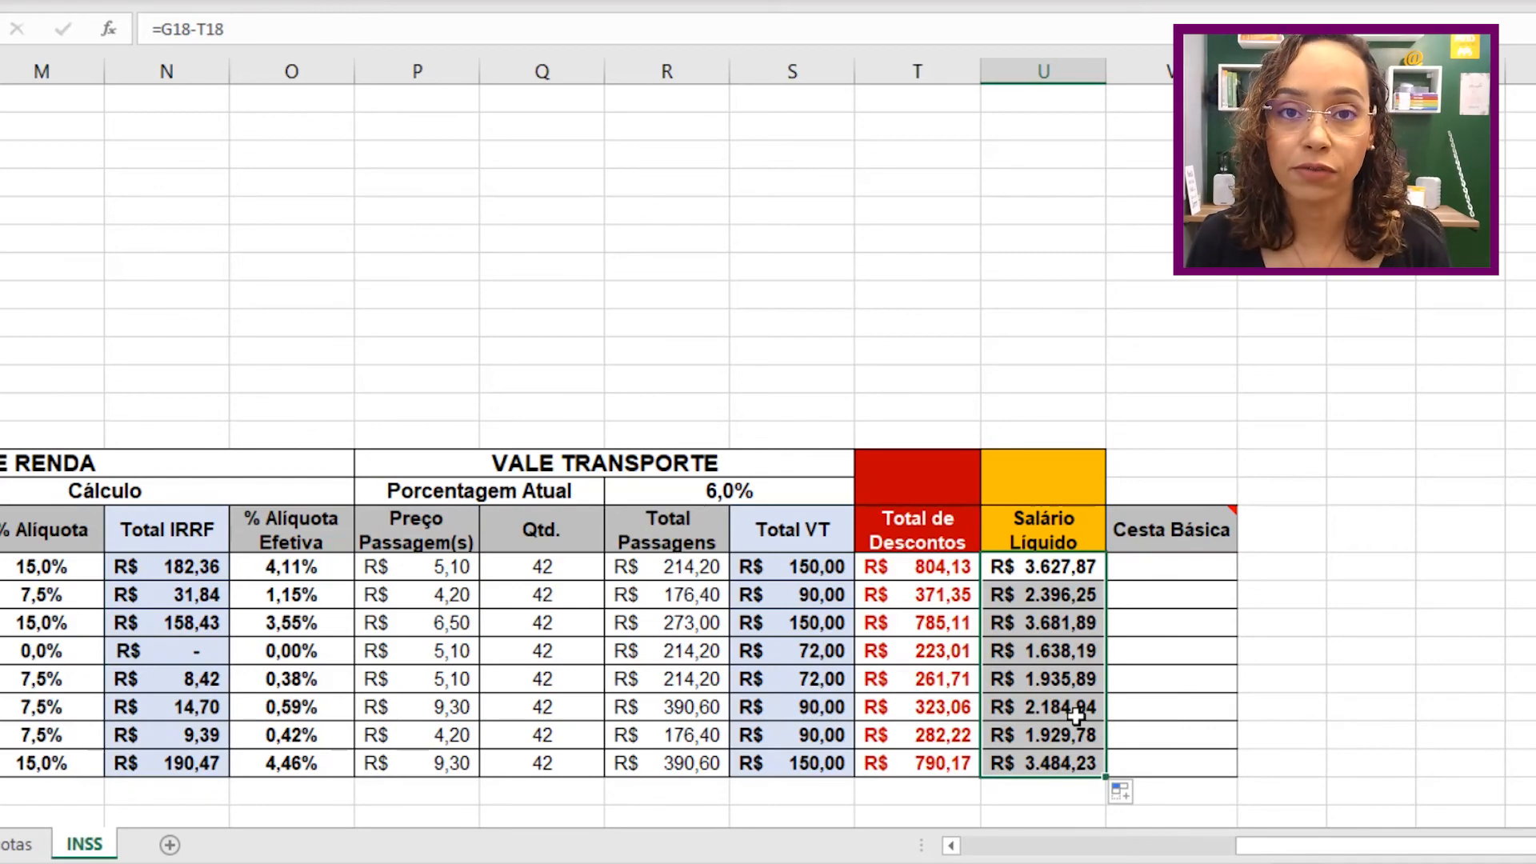
Start a SE formula in V18 for Cesta Básica with the logical test J18>=2.
scroll(1142, 651, up, 1)
click(1141, 592)
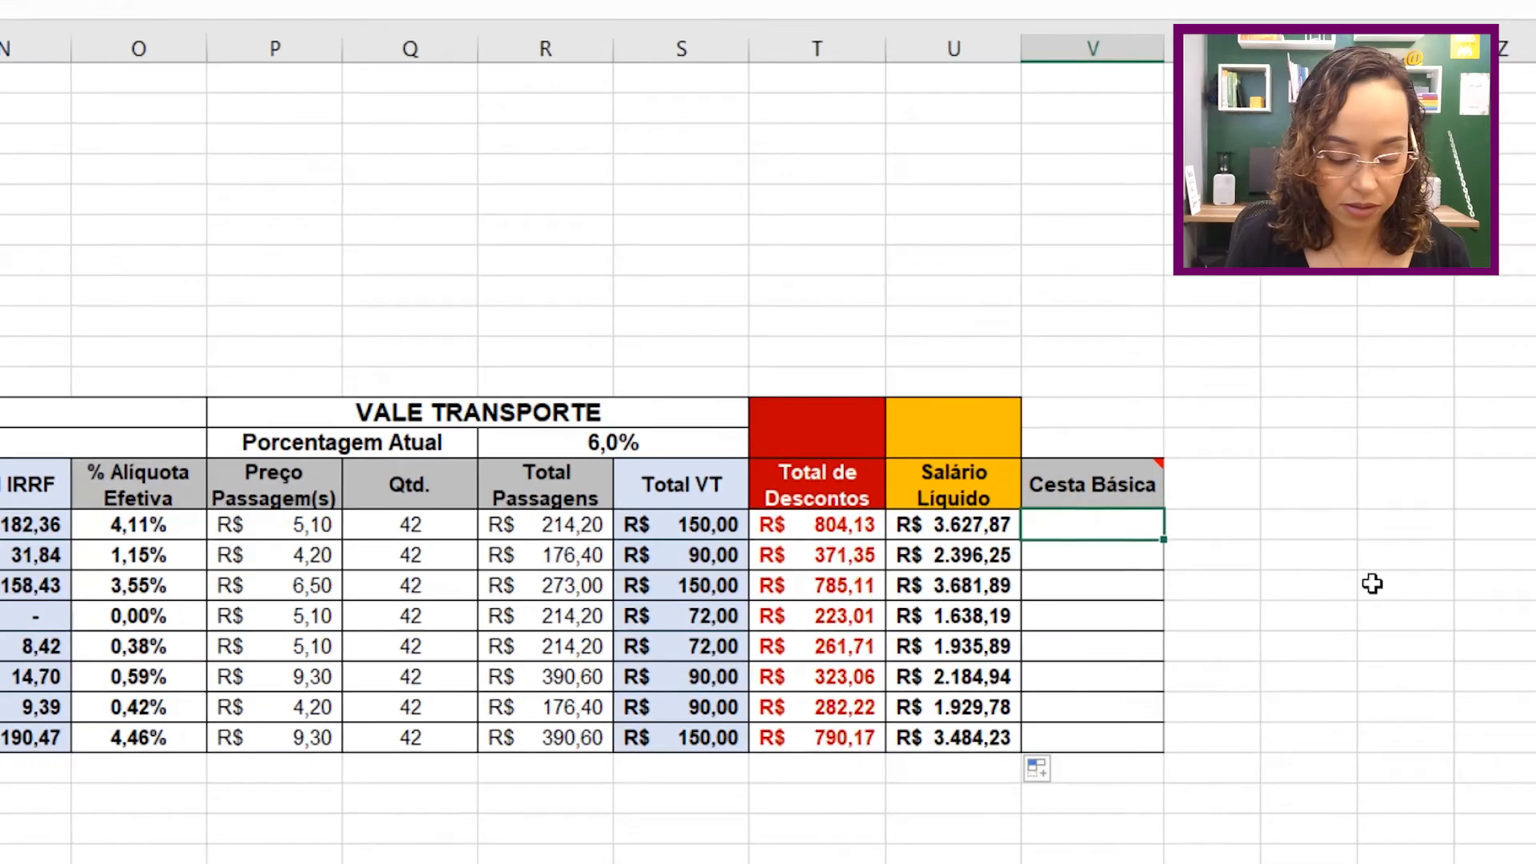
text(=se)
key(Tab)
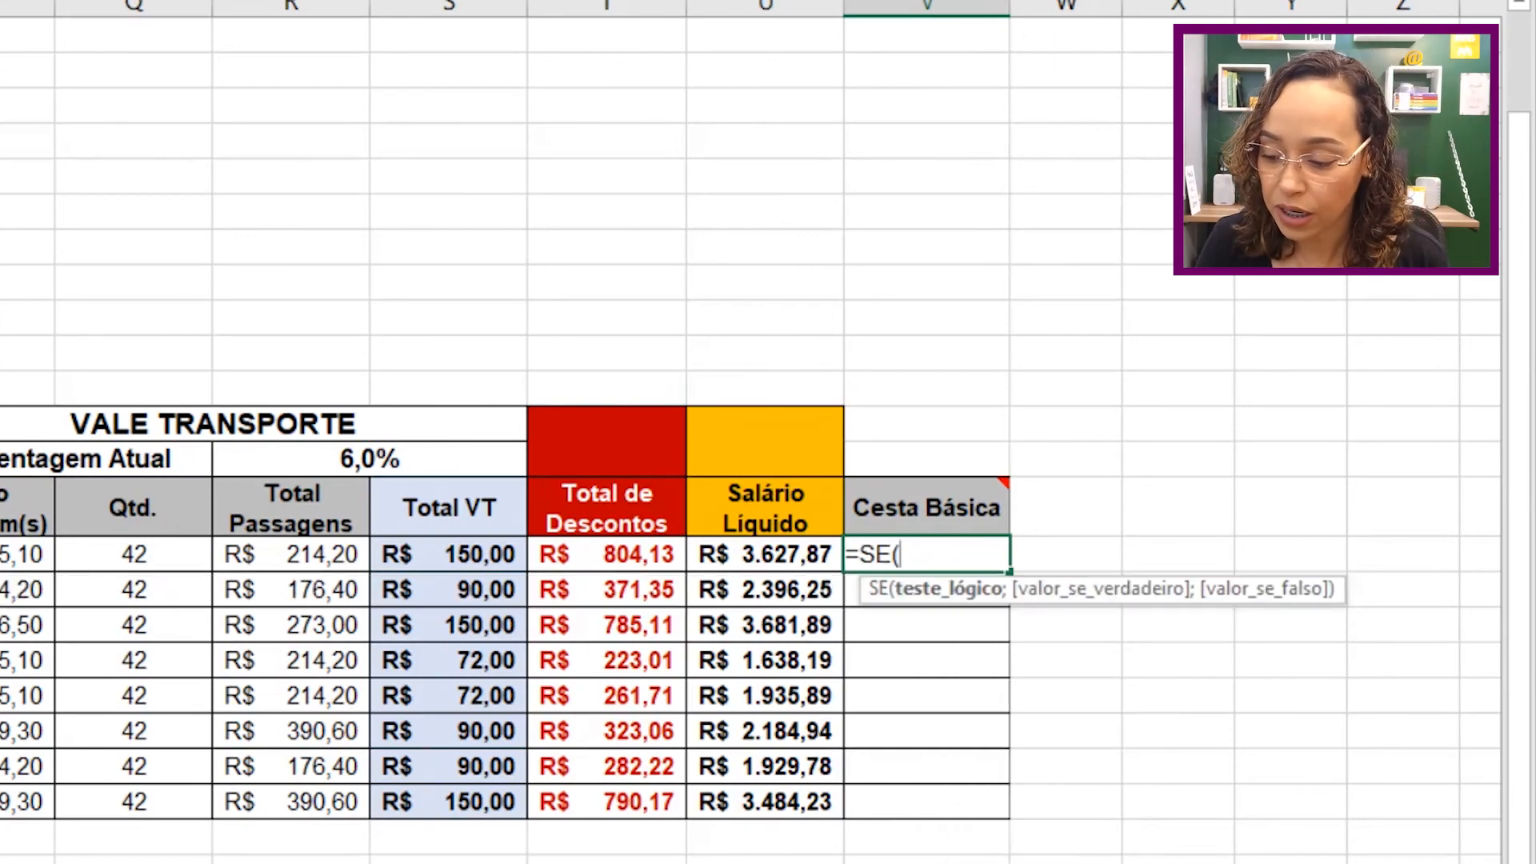
scroll(208, 452, left, 9)
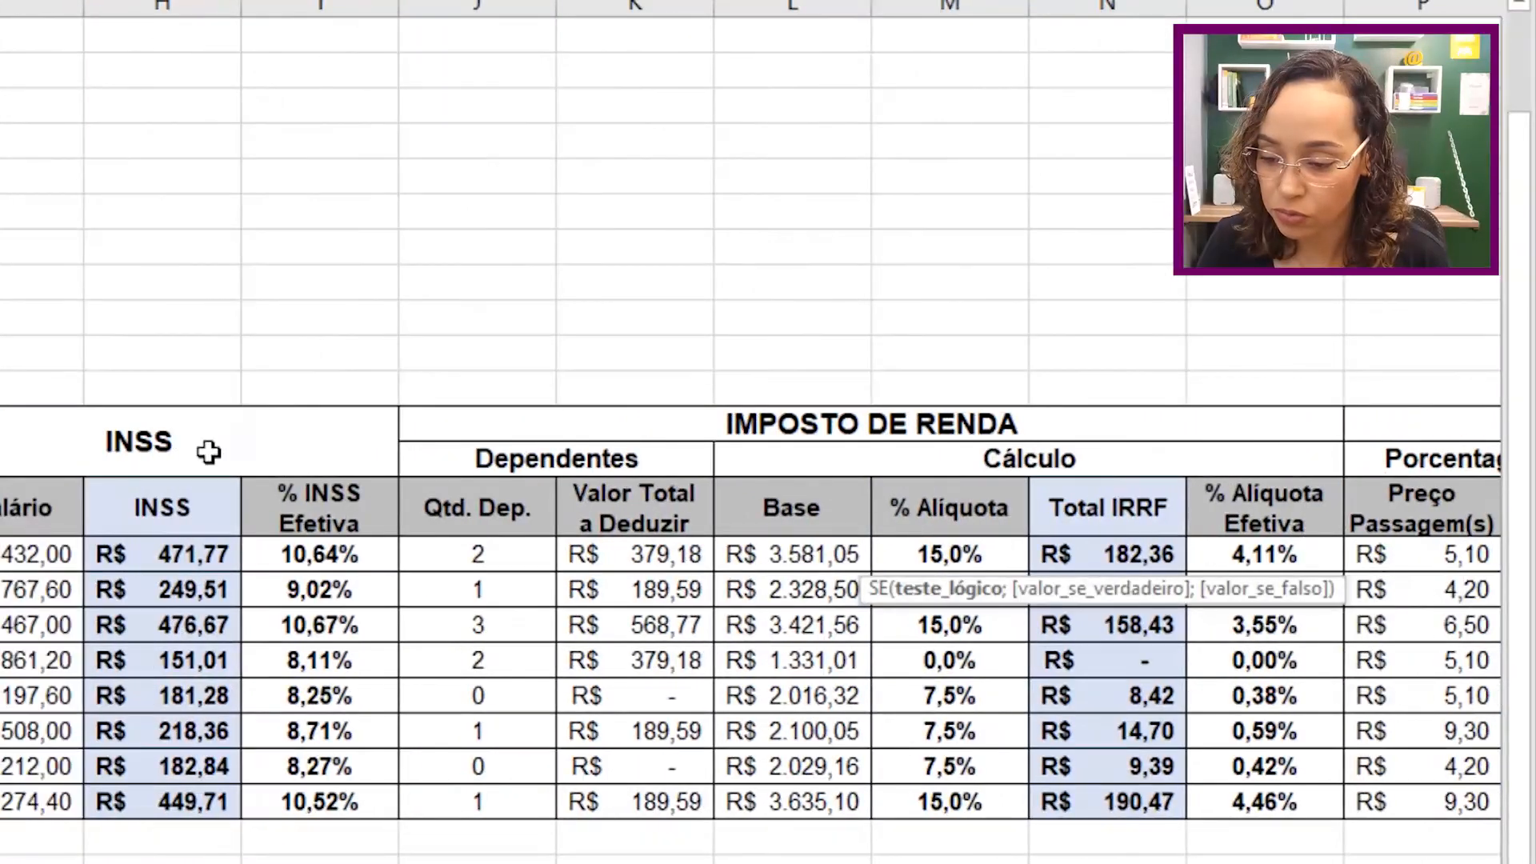
click(504, 559)
scroll(504, 558, right, 1)
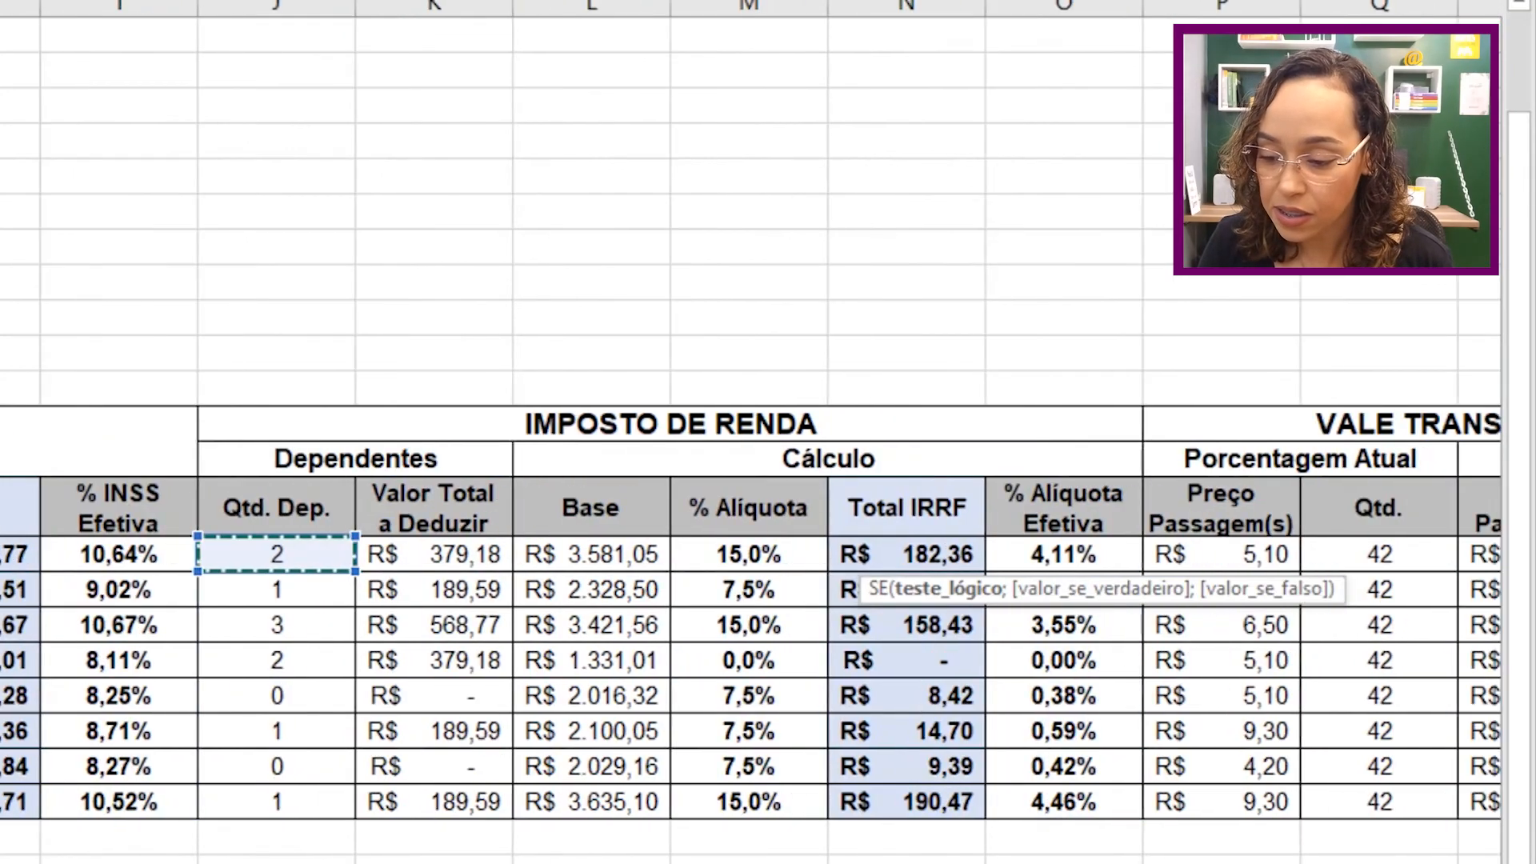
scroll(1074, 545, right, 8)
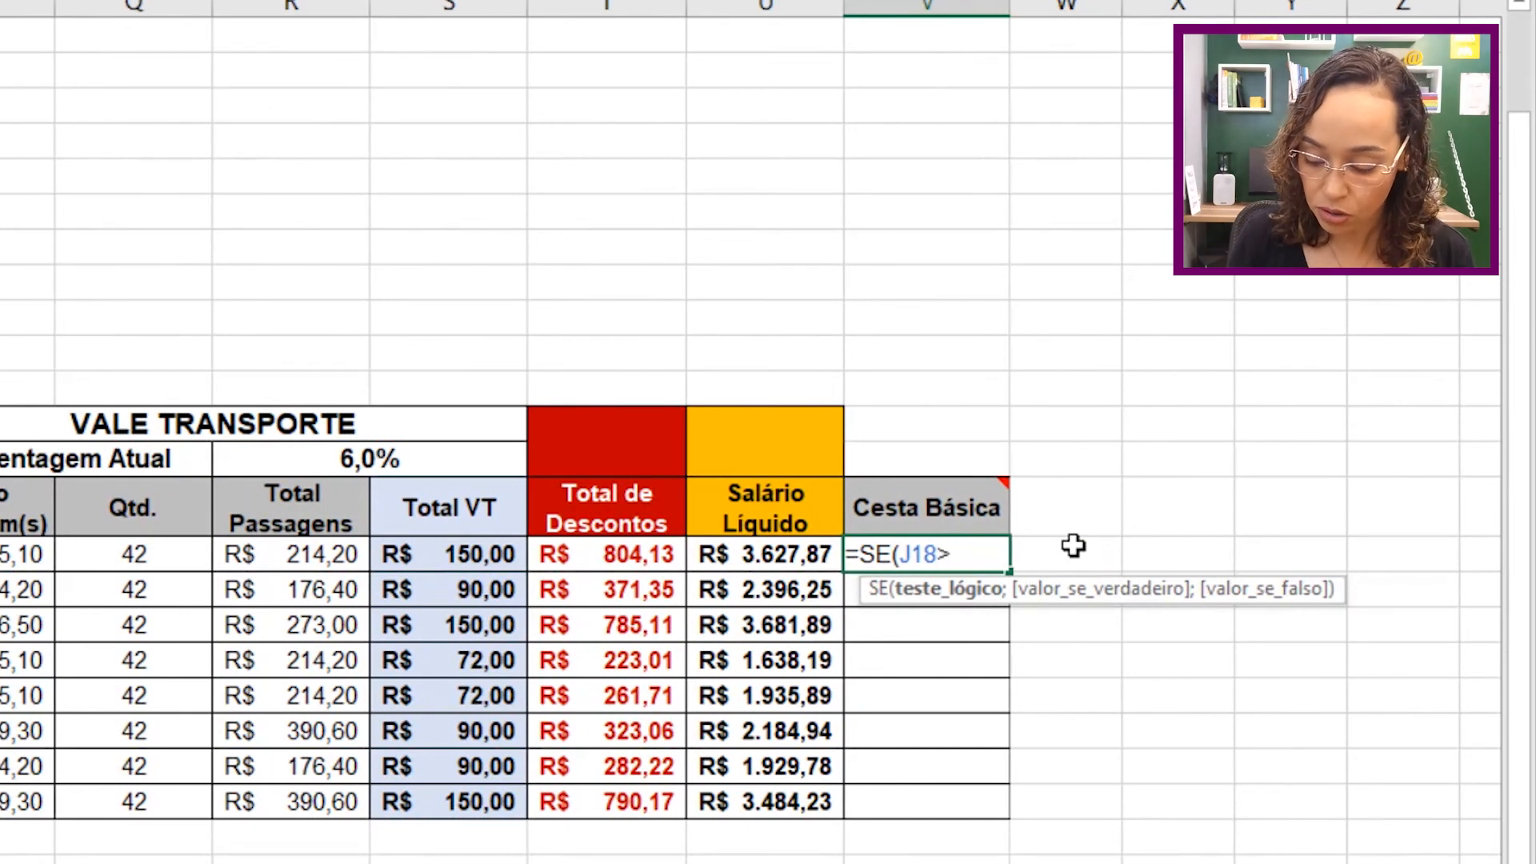
text(=2)
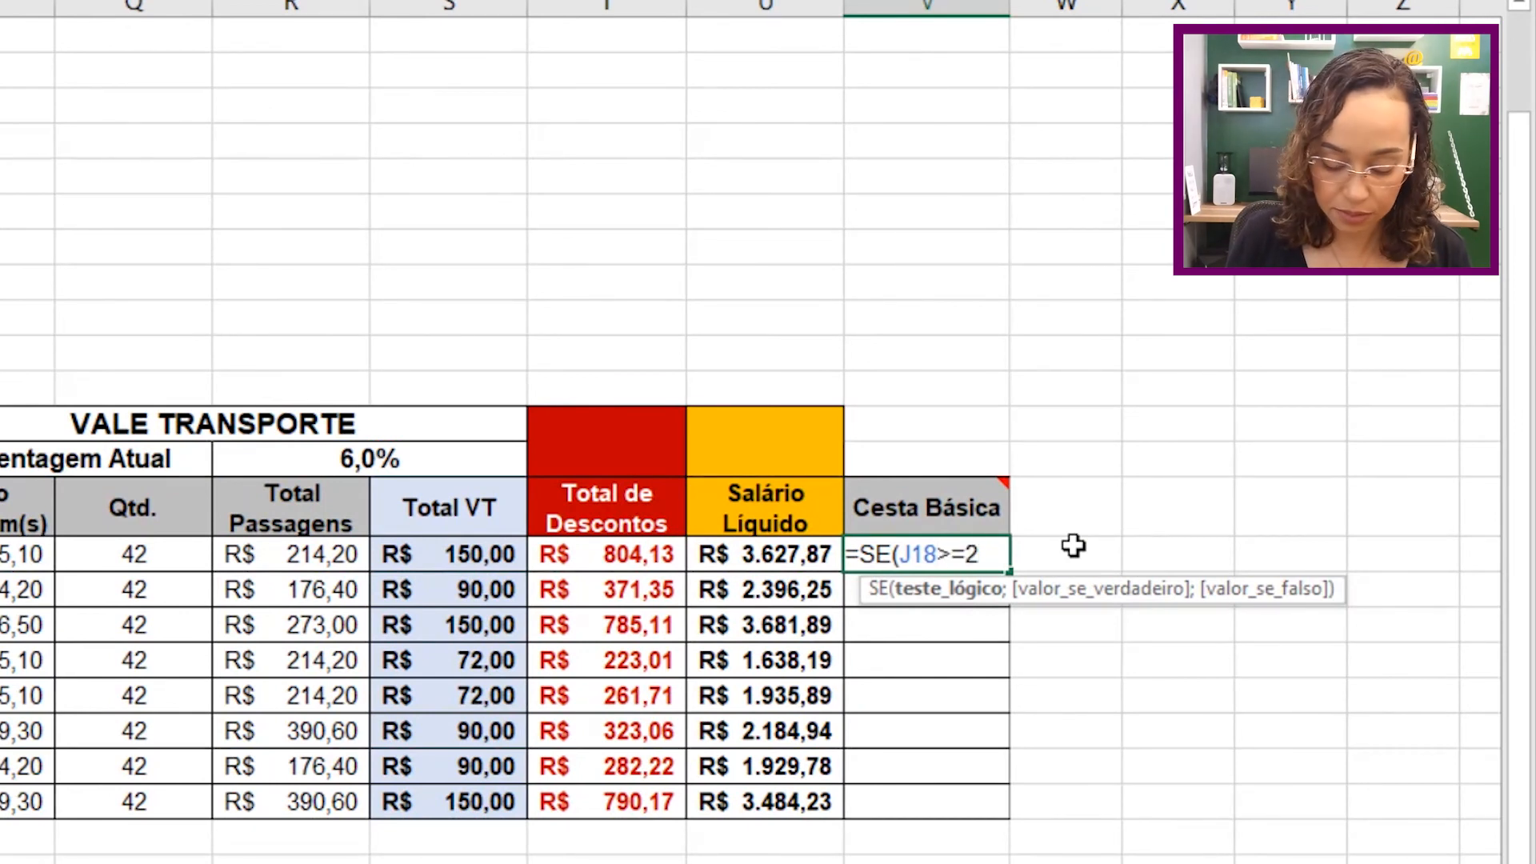
Complete the SE formula in V18 to return "Sim" when true and "Não" when false, and fill it down to V25.
text(;"Sim";)
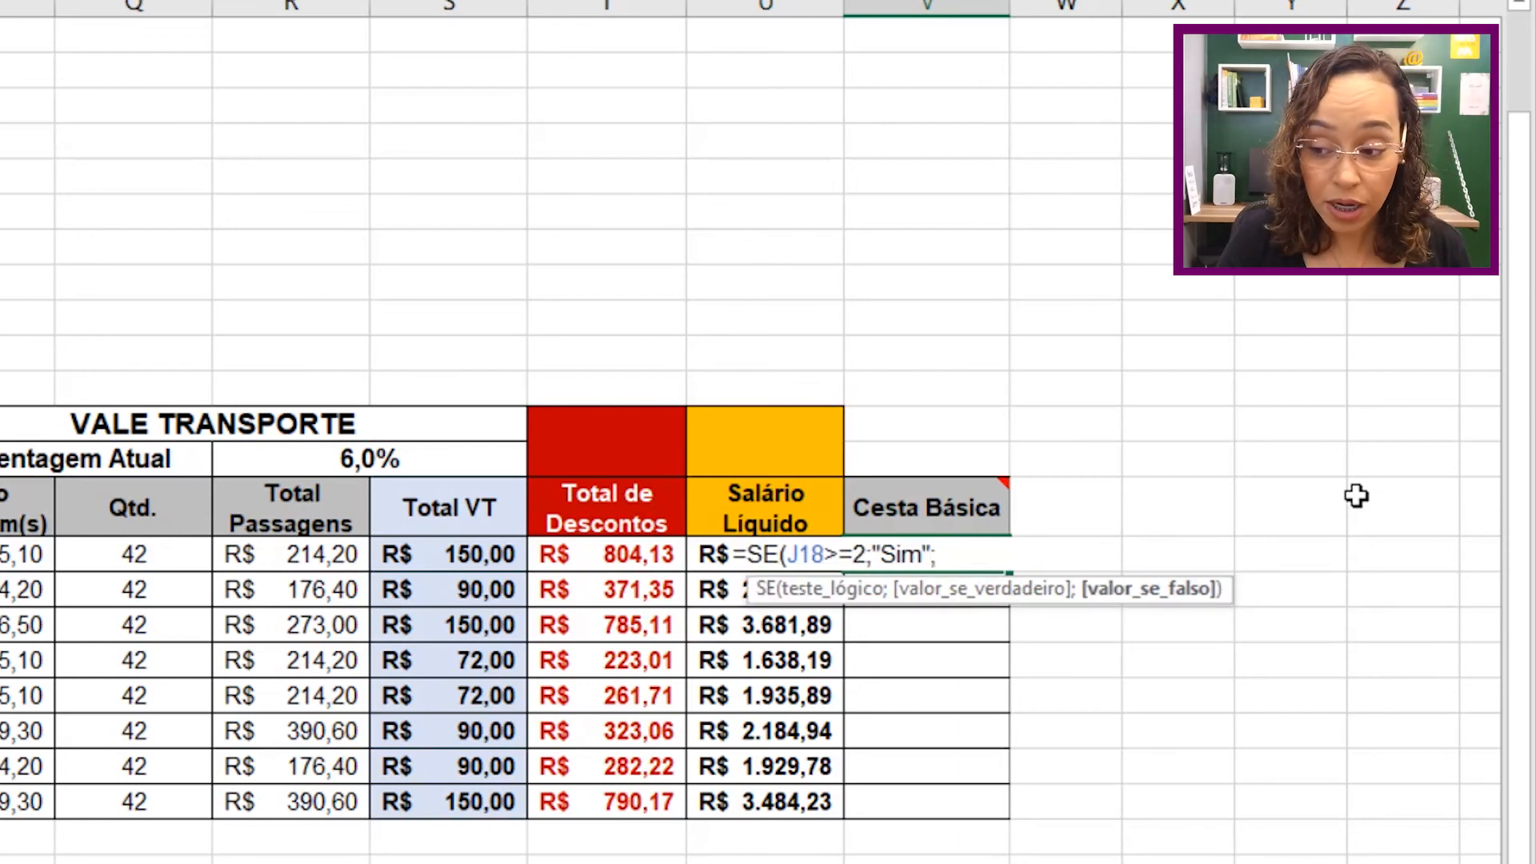
text("Não")
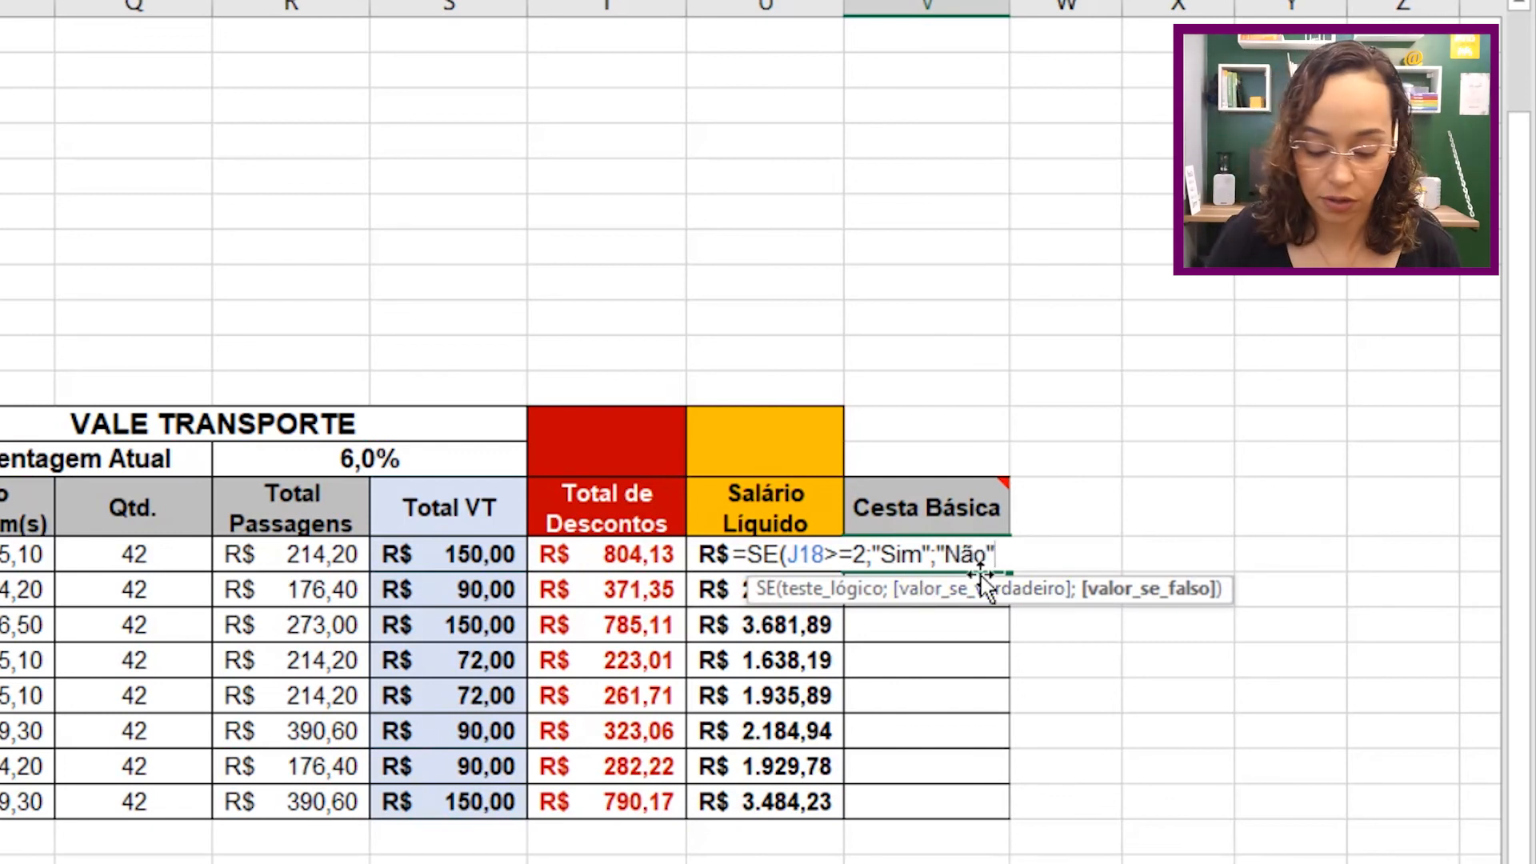
text())
key(Return)
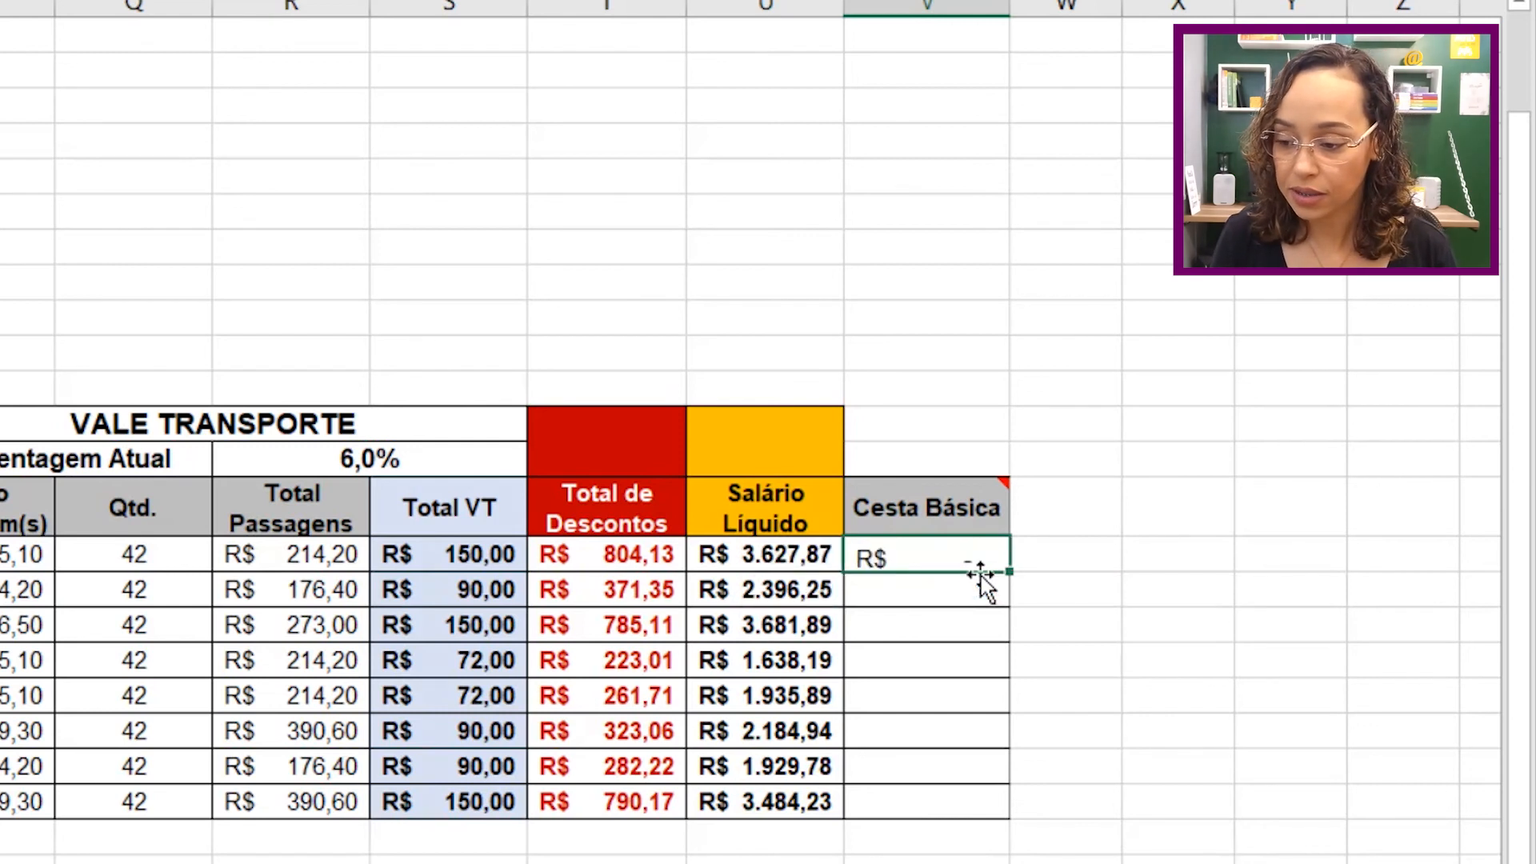
click(989, 554)
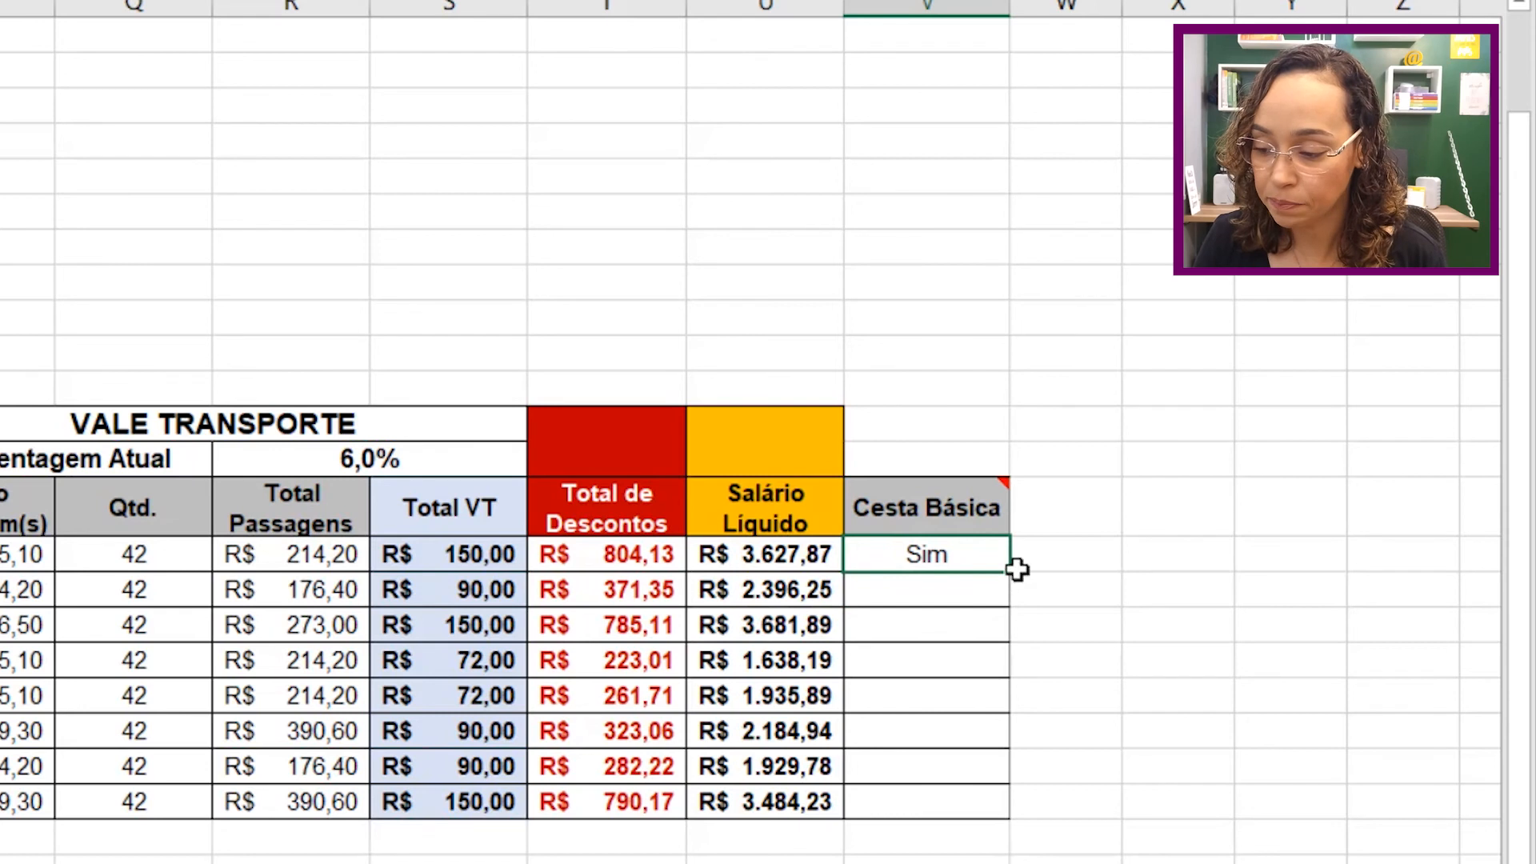
double_click(1009, 570)
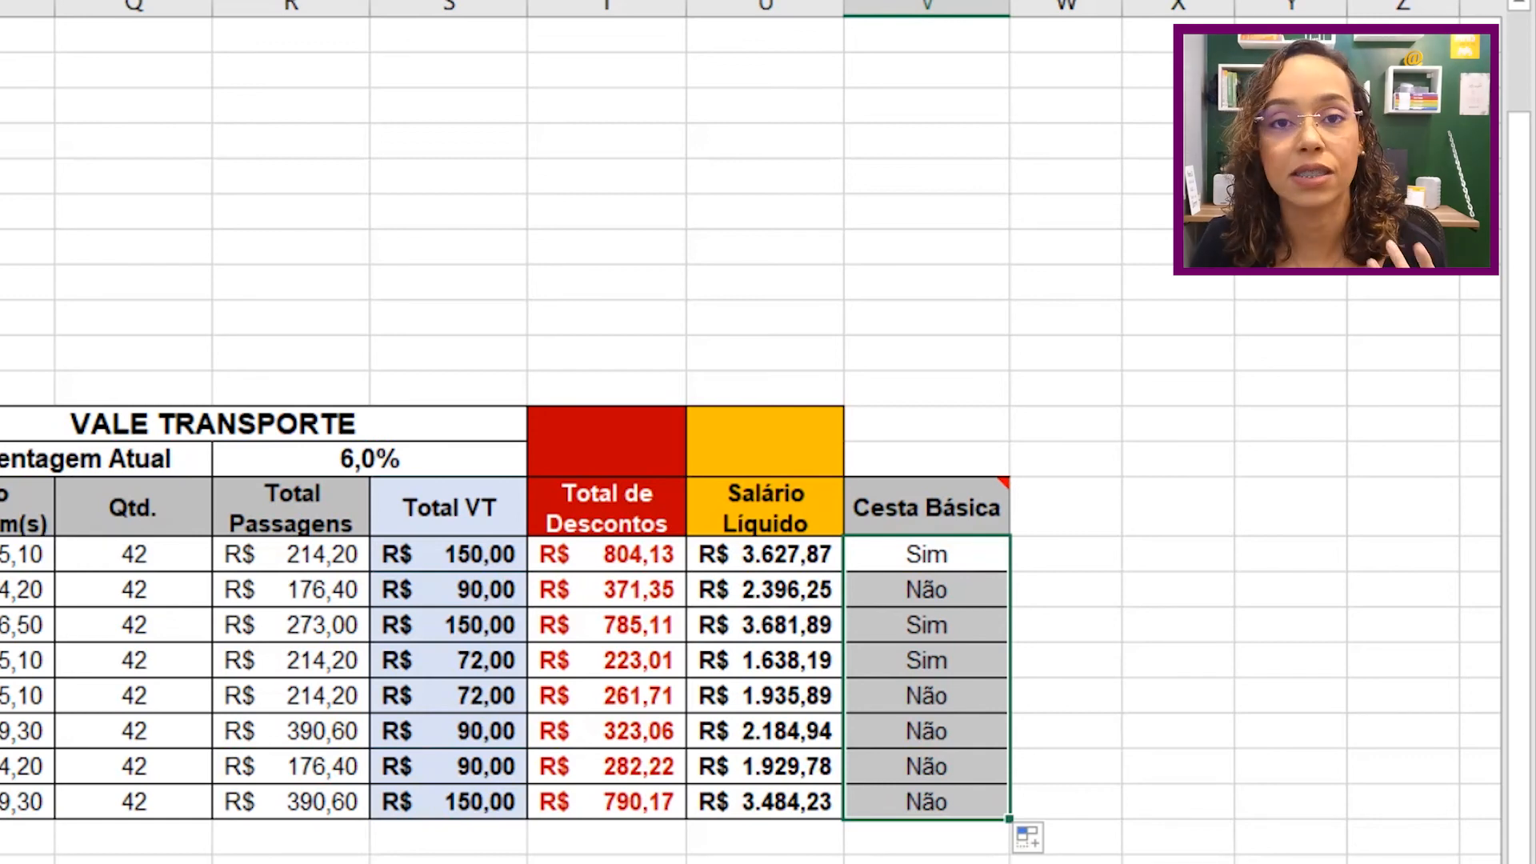
Count Qt. Cestas Entregues in B11 with CONT.SE over V18:V25 using the criterion "Sim".
drag(1358, 848, 1125, 854)
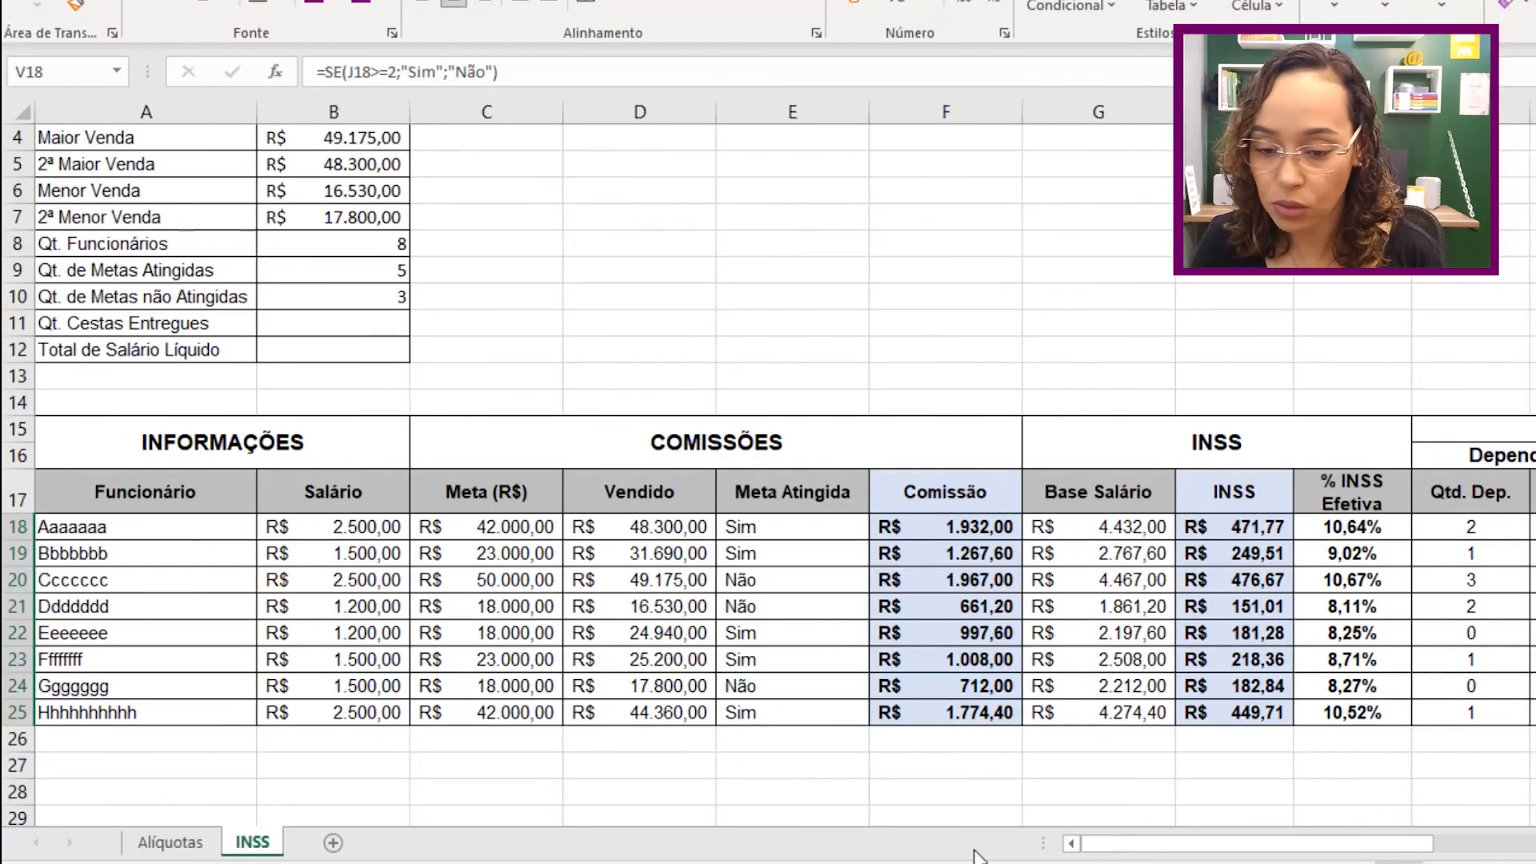
click(366, 323)
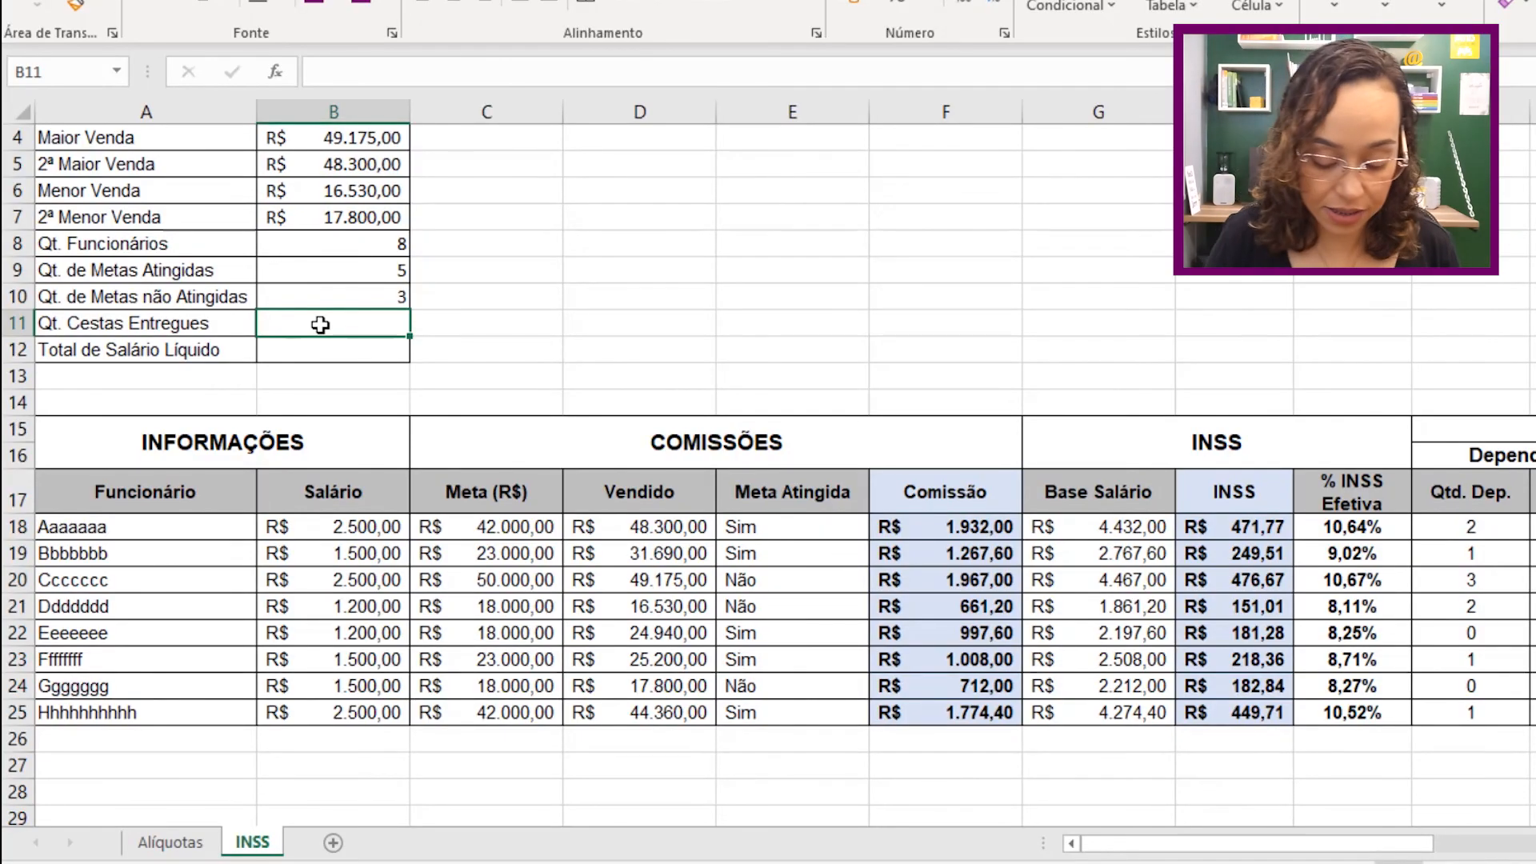
text(=cont.se)
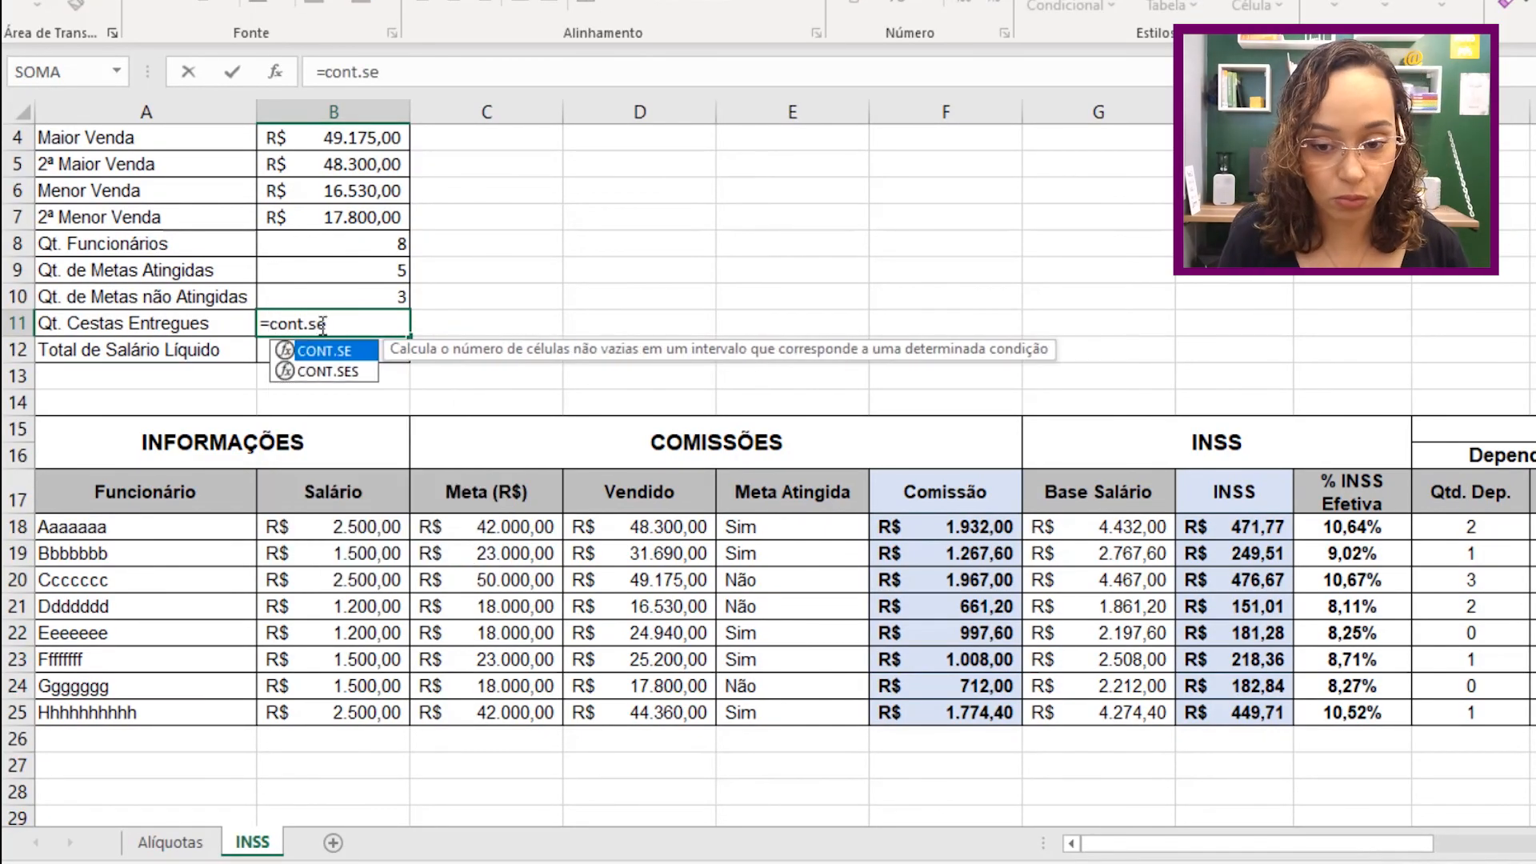
key(Tab)
drag(1360, 843, 1535, 844)
click(1439, 530)
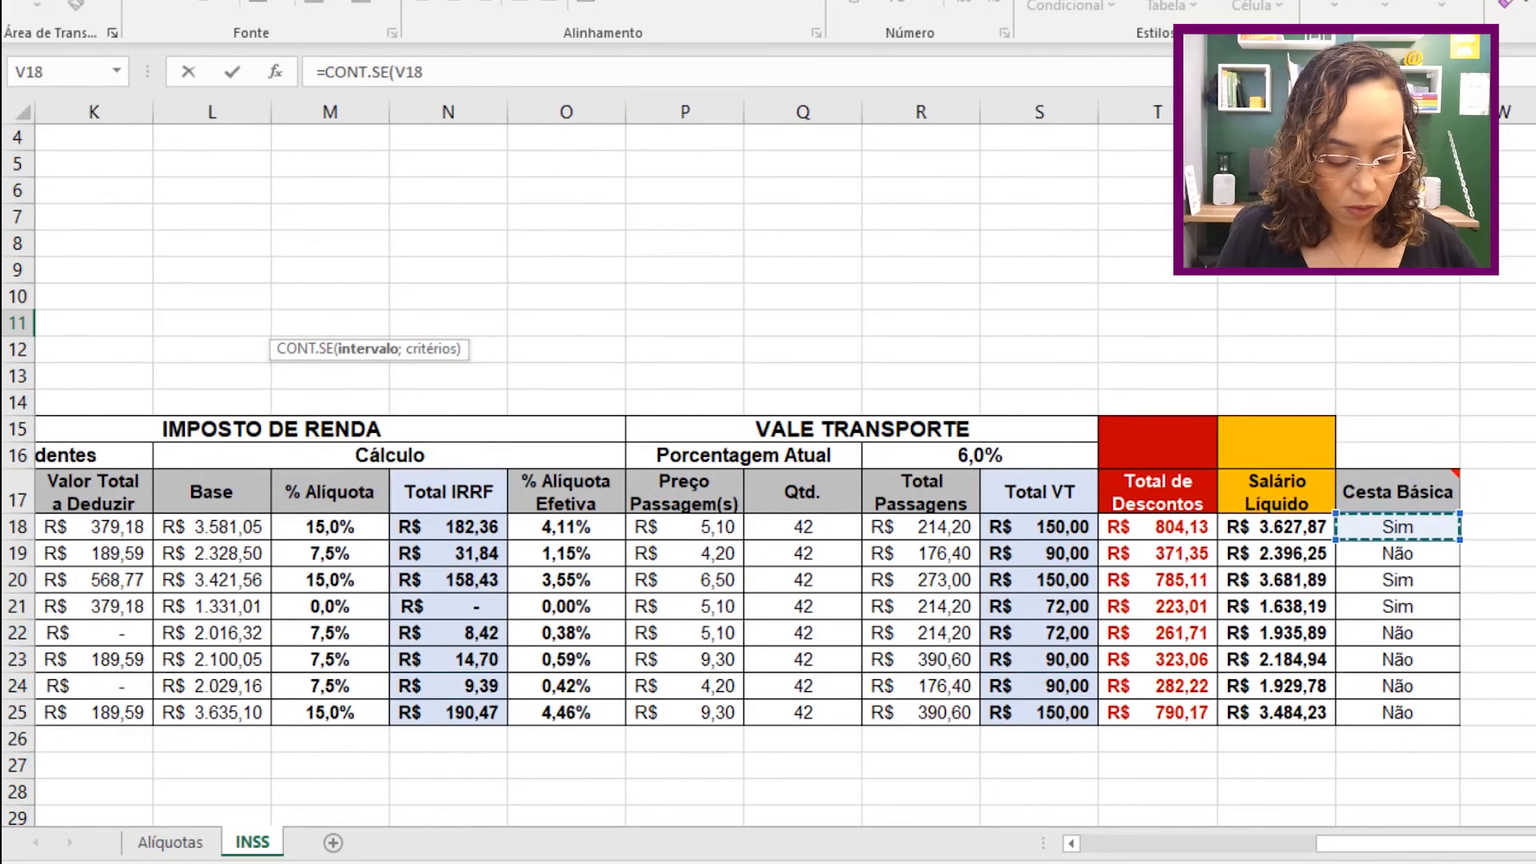
drag(1439, 530, 1440, 716)
text(;)
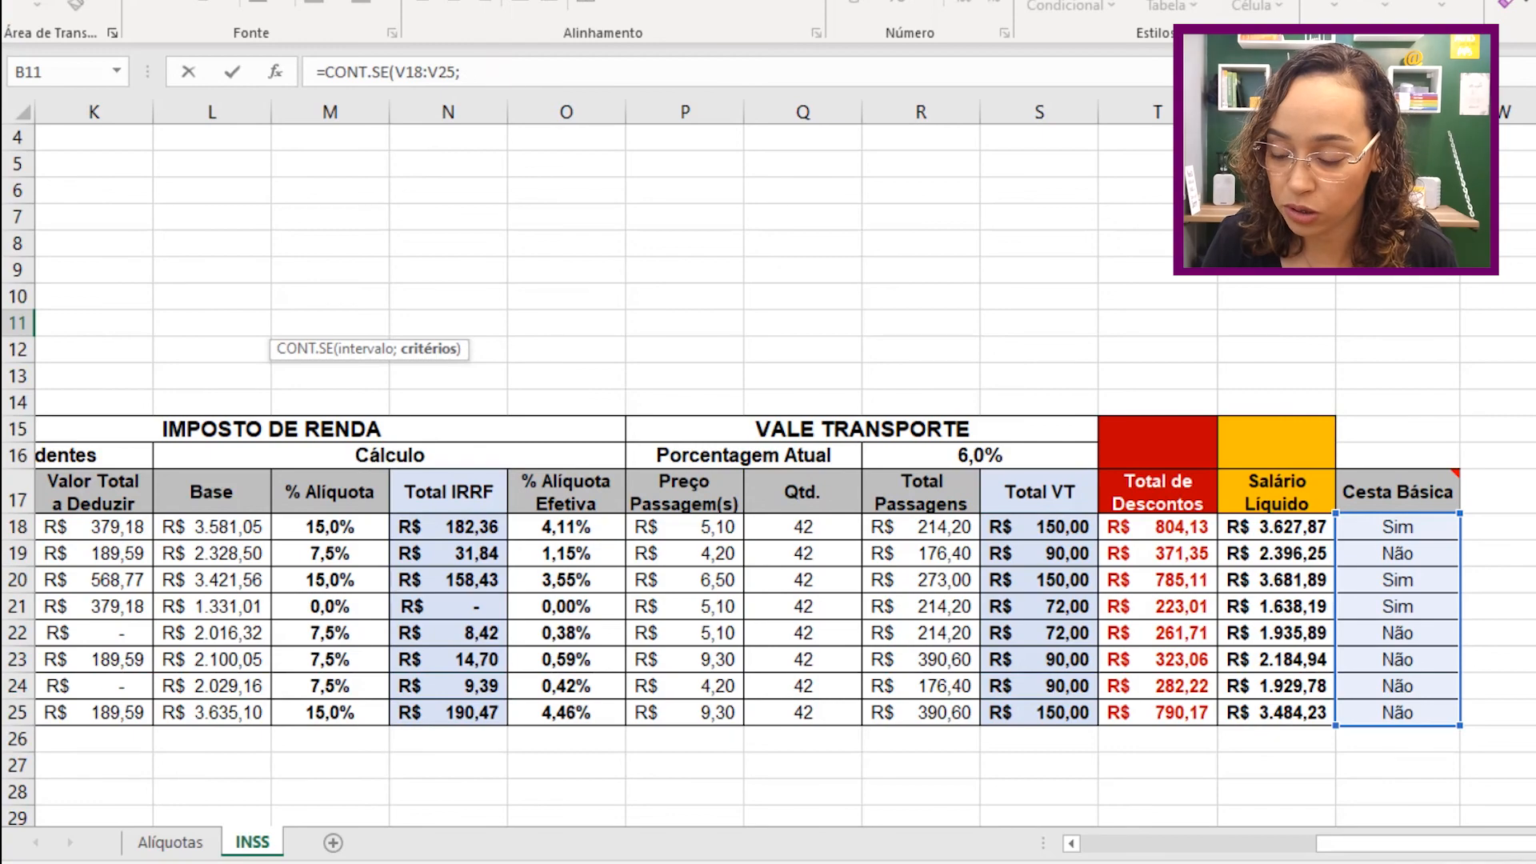
drag(1498, 848, 1211, 846)
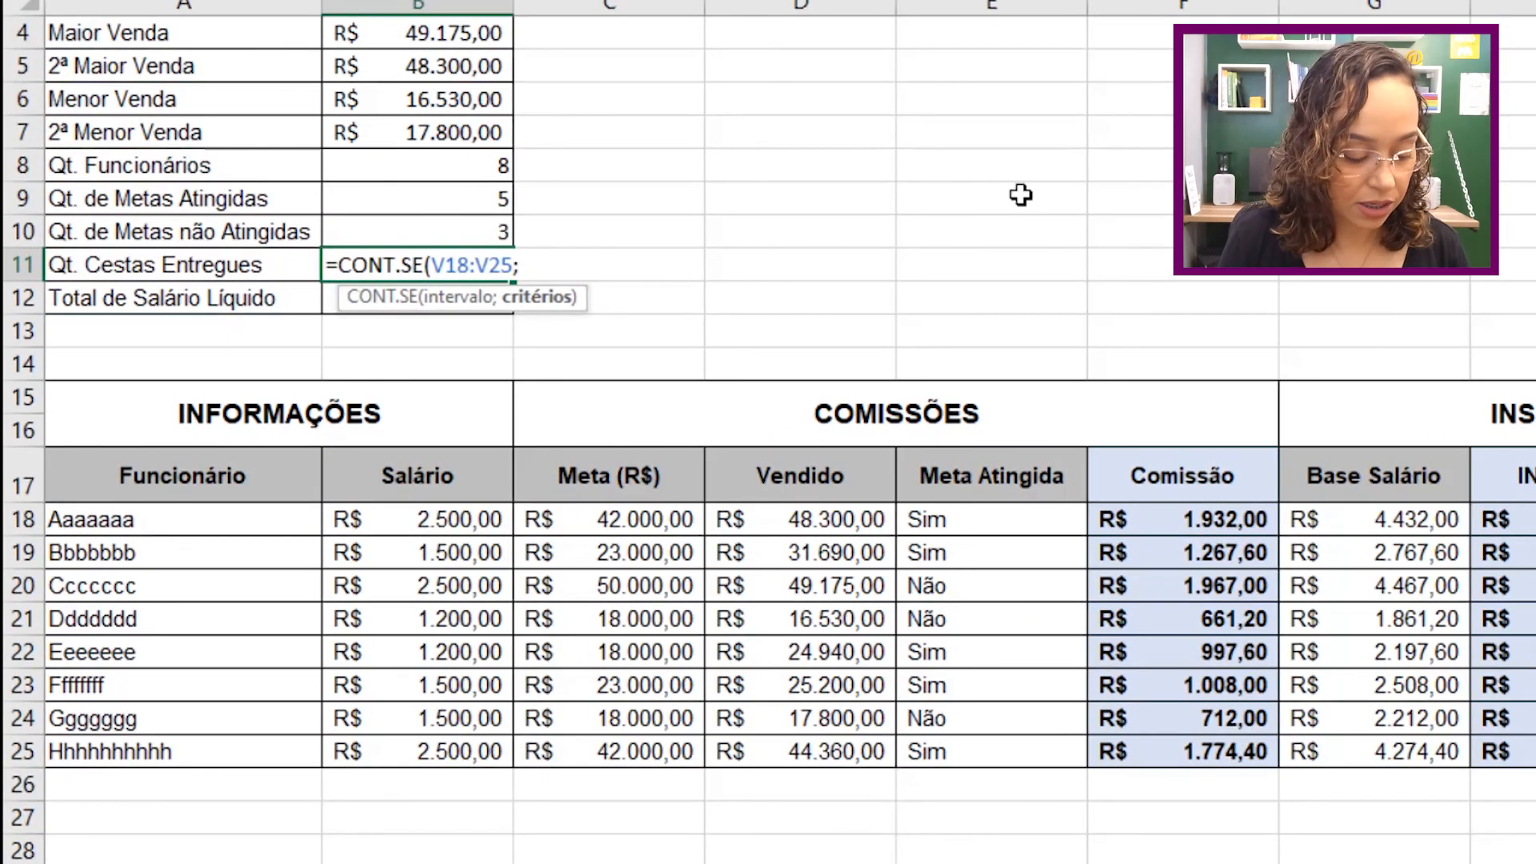
text("Sim")
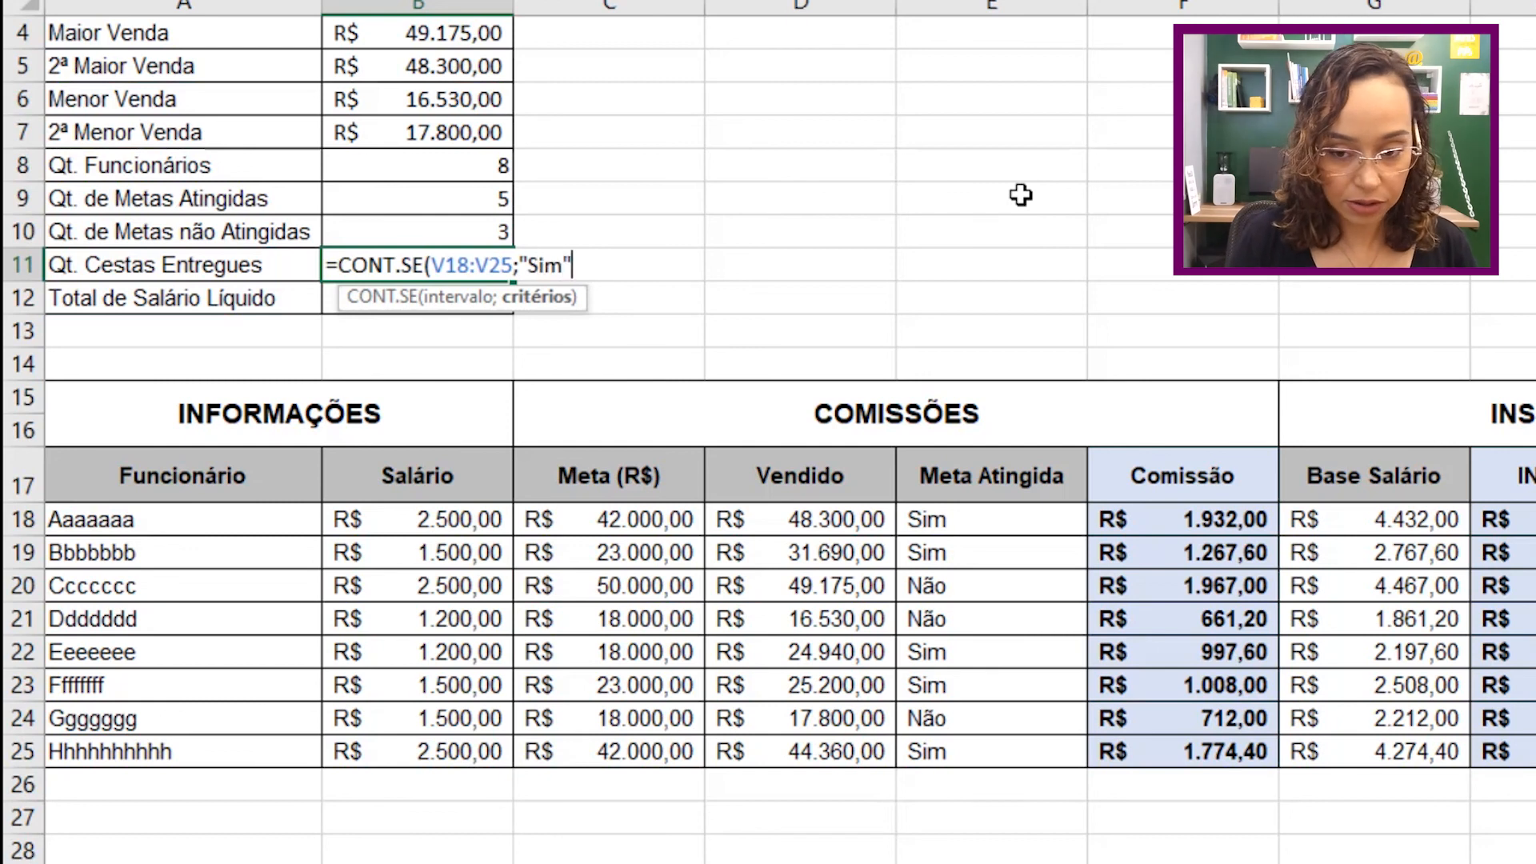
key(Return)
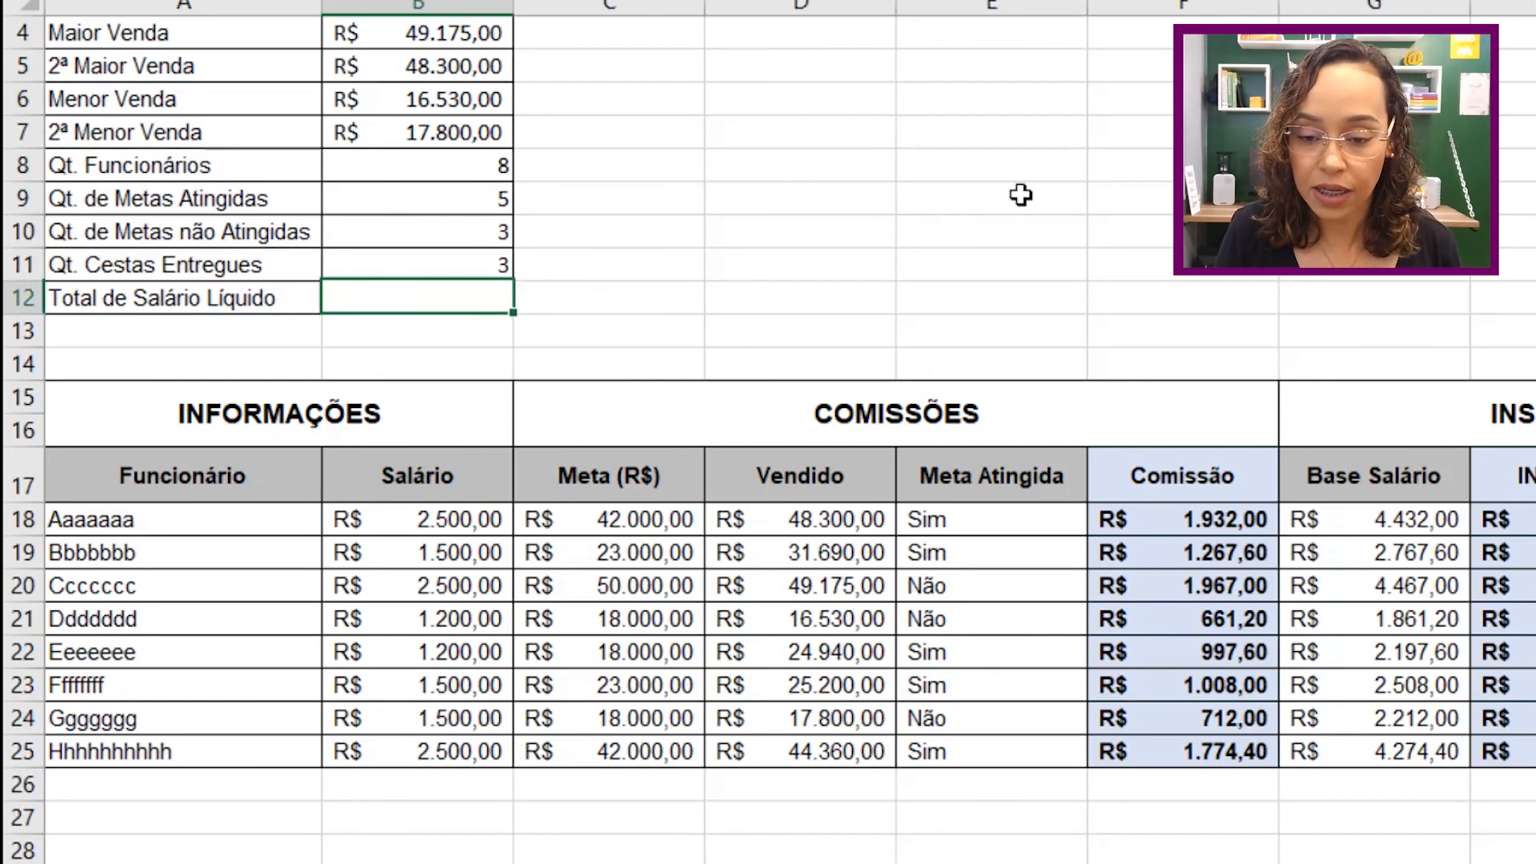
click(478, 263)
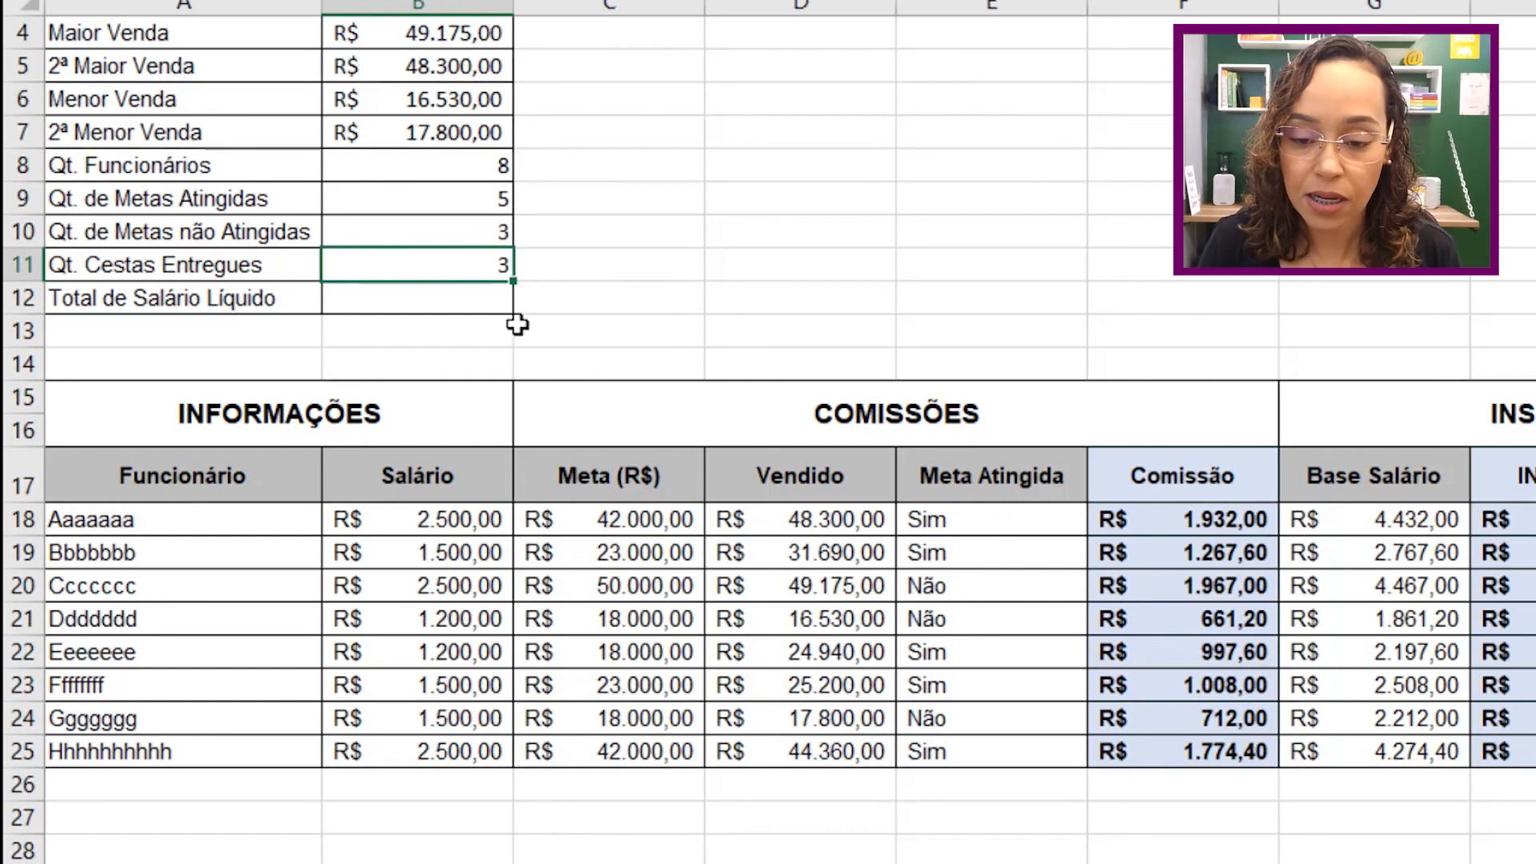
Calculate Total de Salário Líquido in B12 with =SOMA(U18:U25) and check the formula.
click(487, 299)
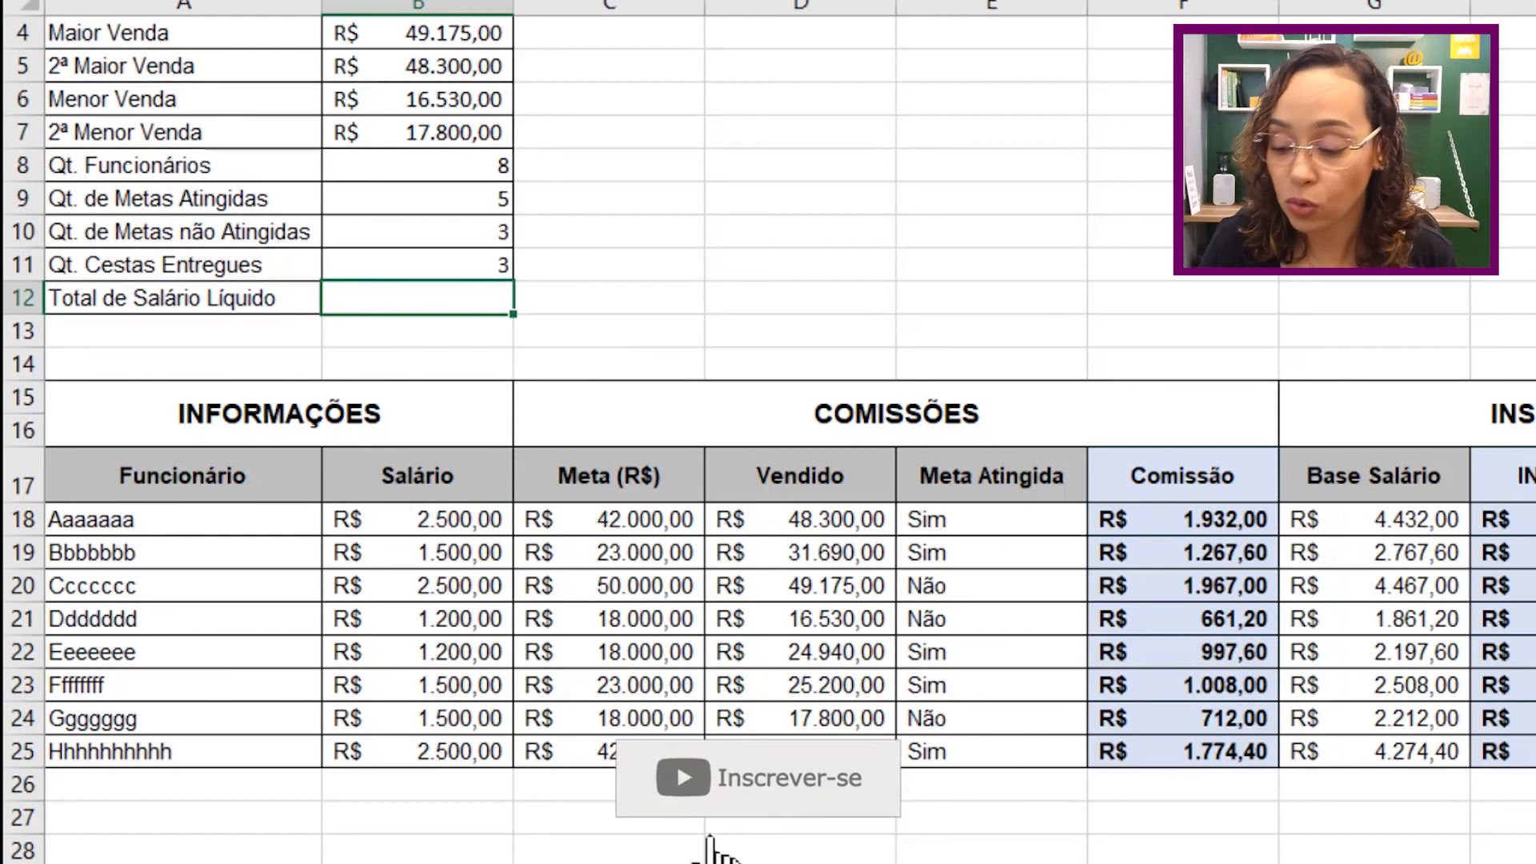
scroll(712, 306, right, 10)
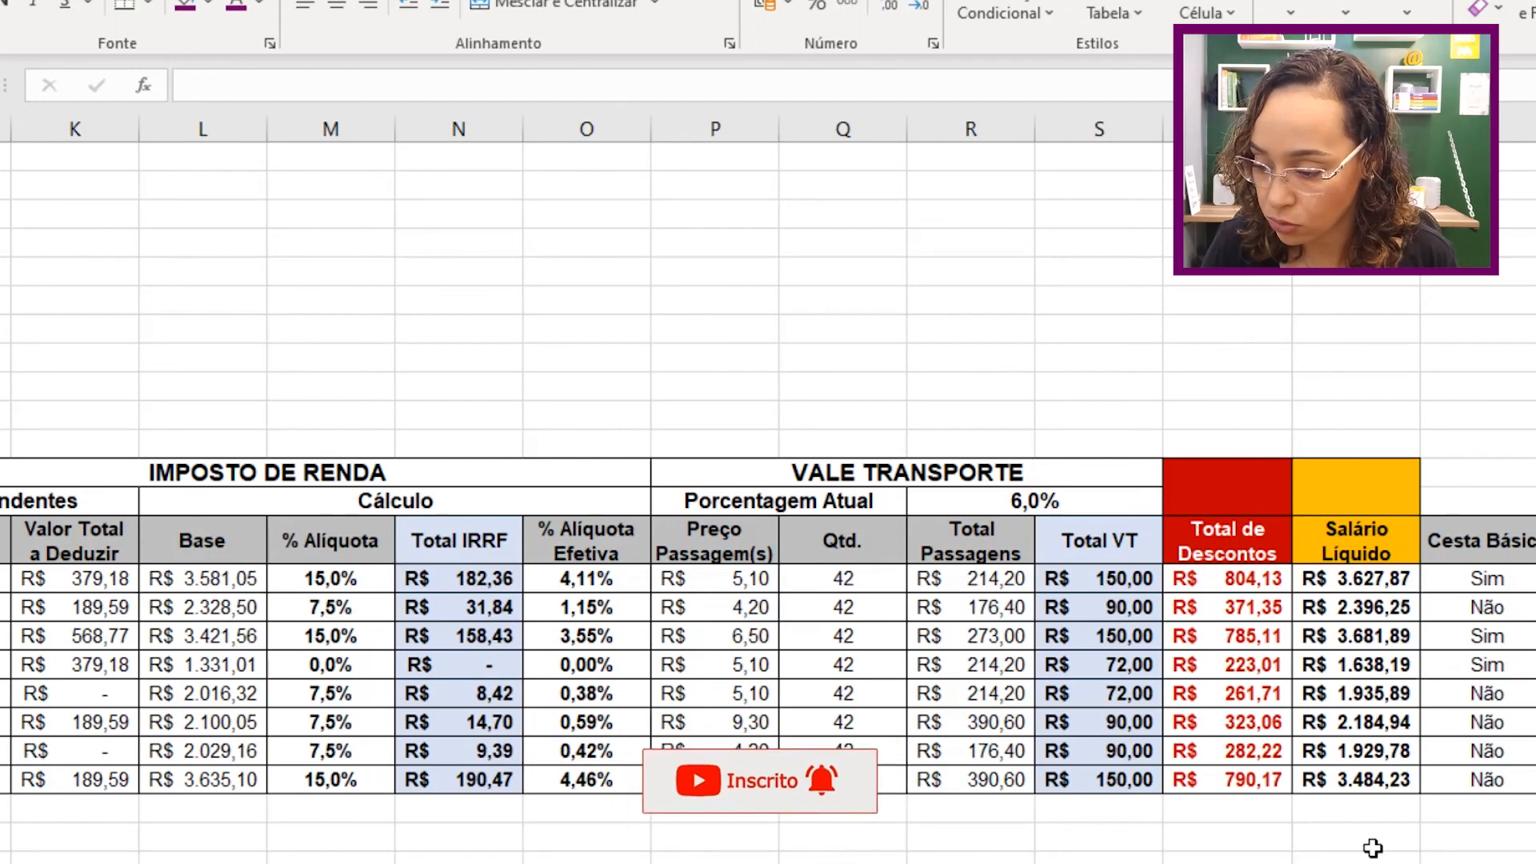
scroll(121, 352, left, 10)
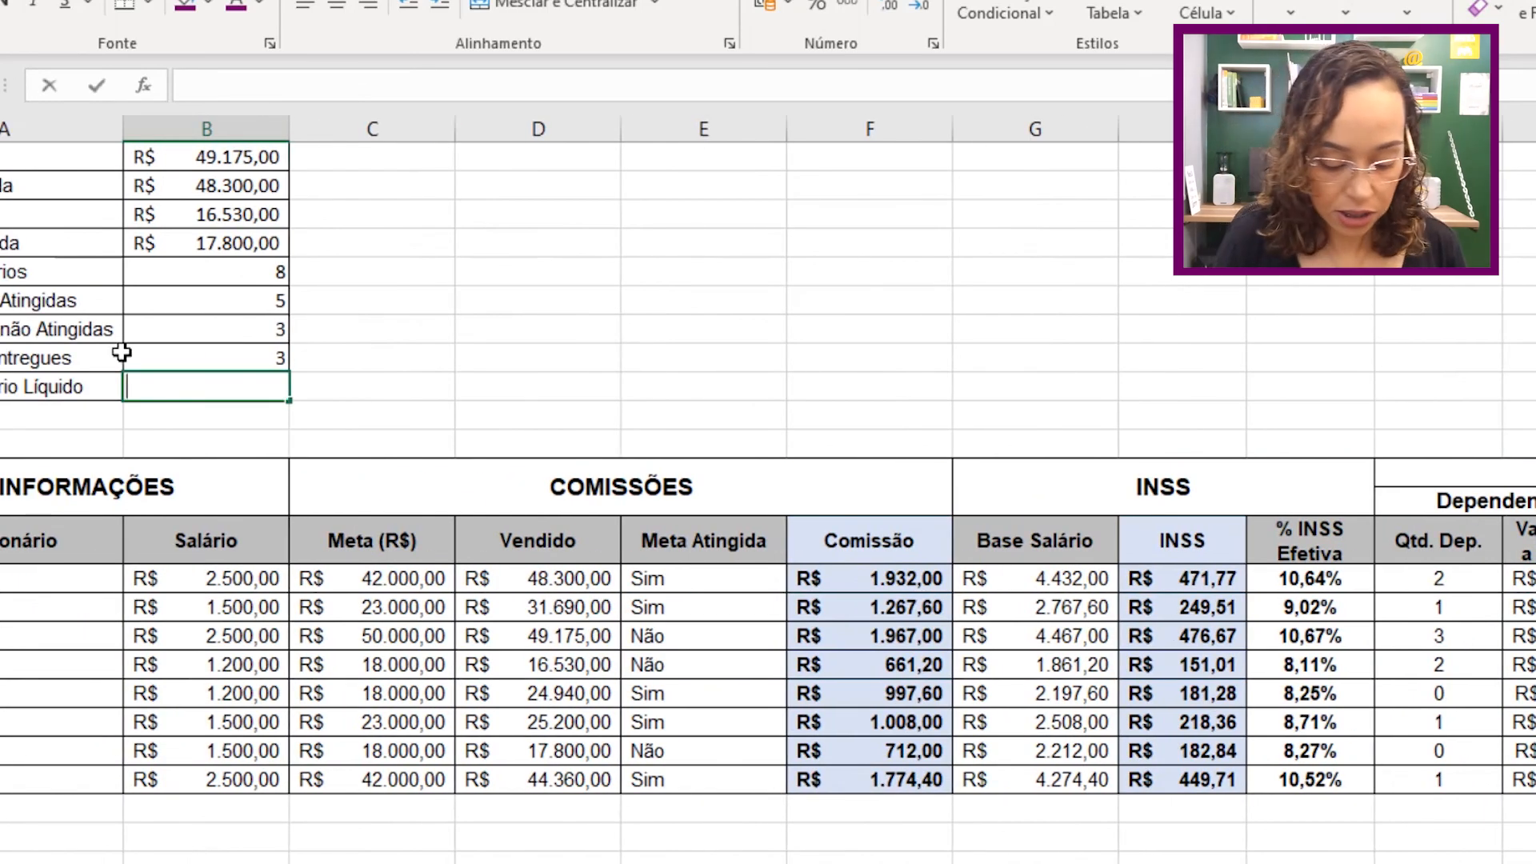
text(=soma)
key(Tab)
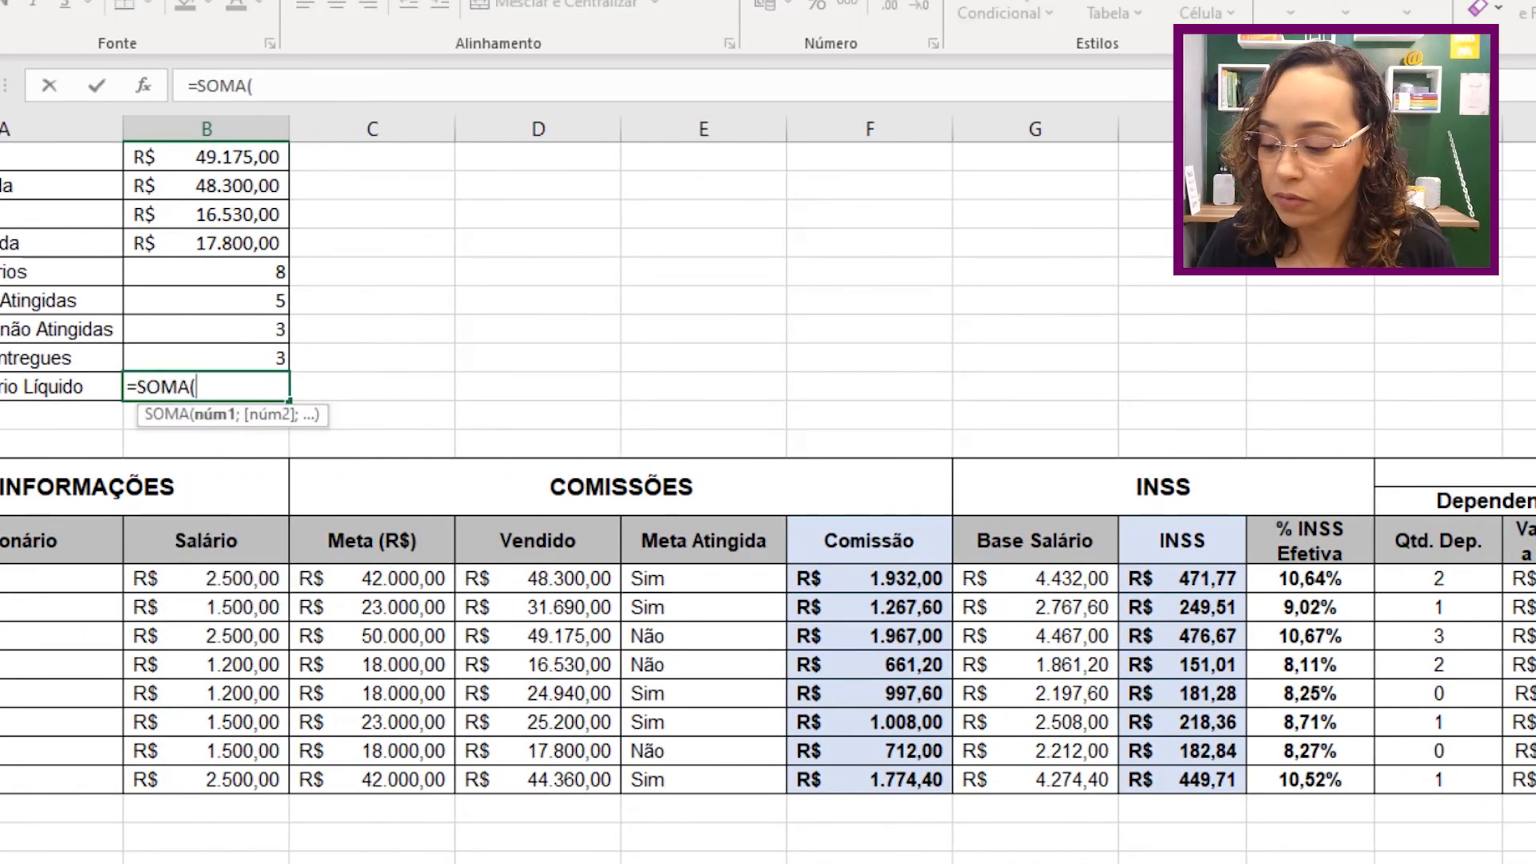
scroll(768, 490, right, 10)
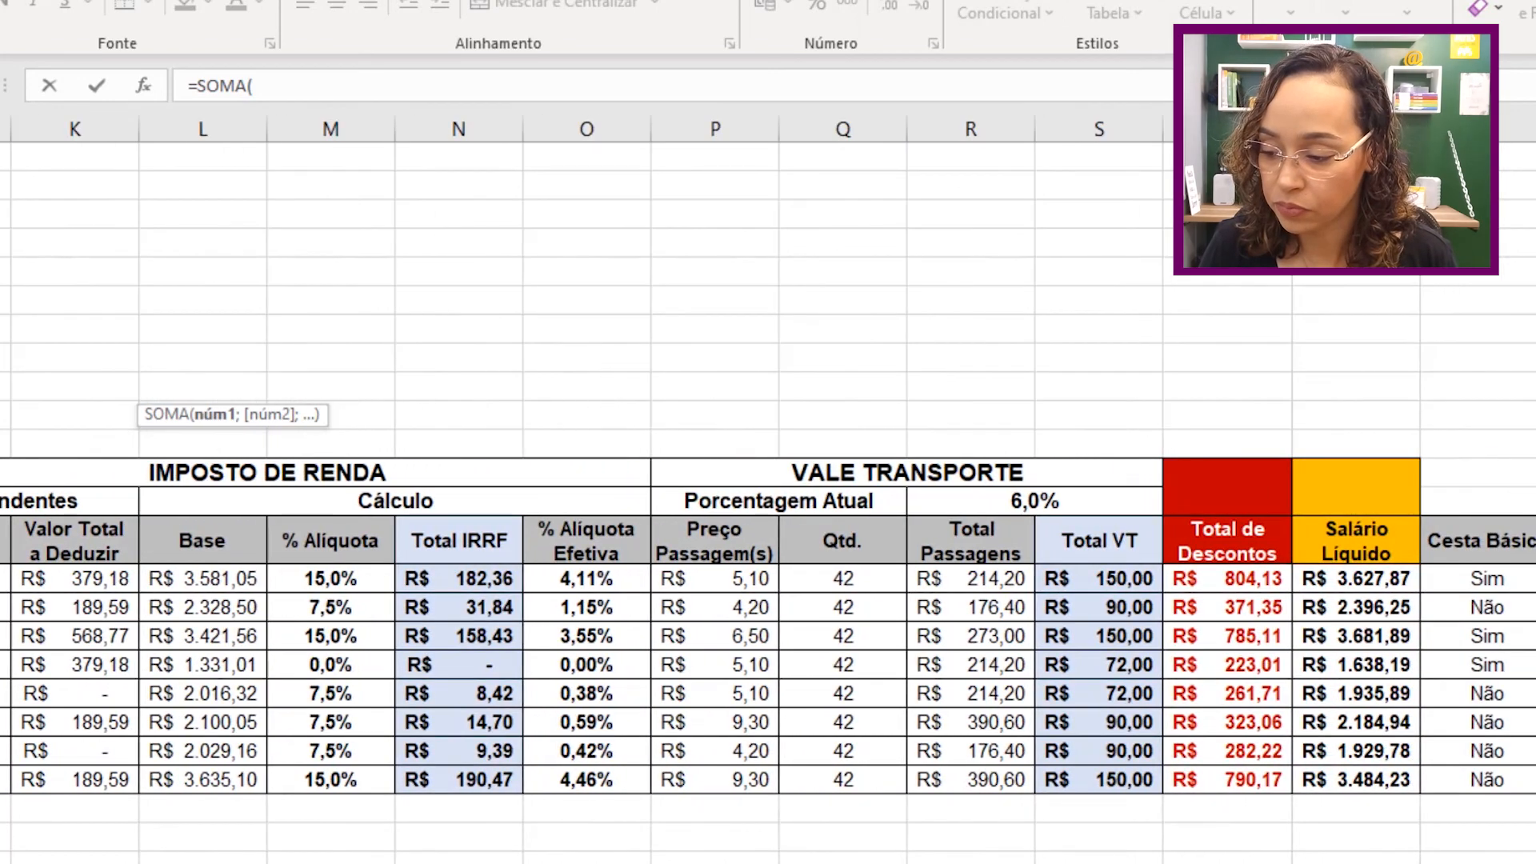
click(1396, 578)
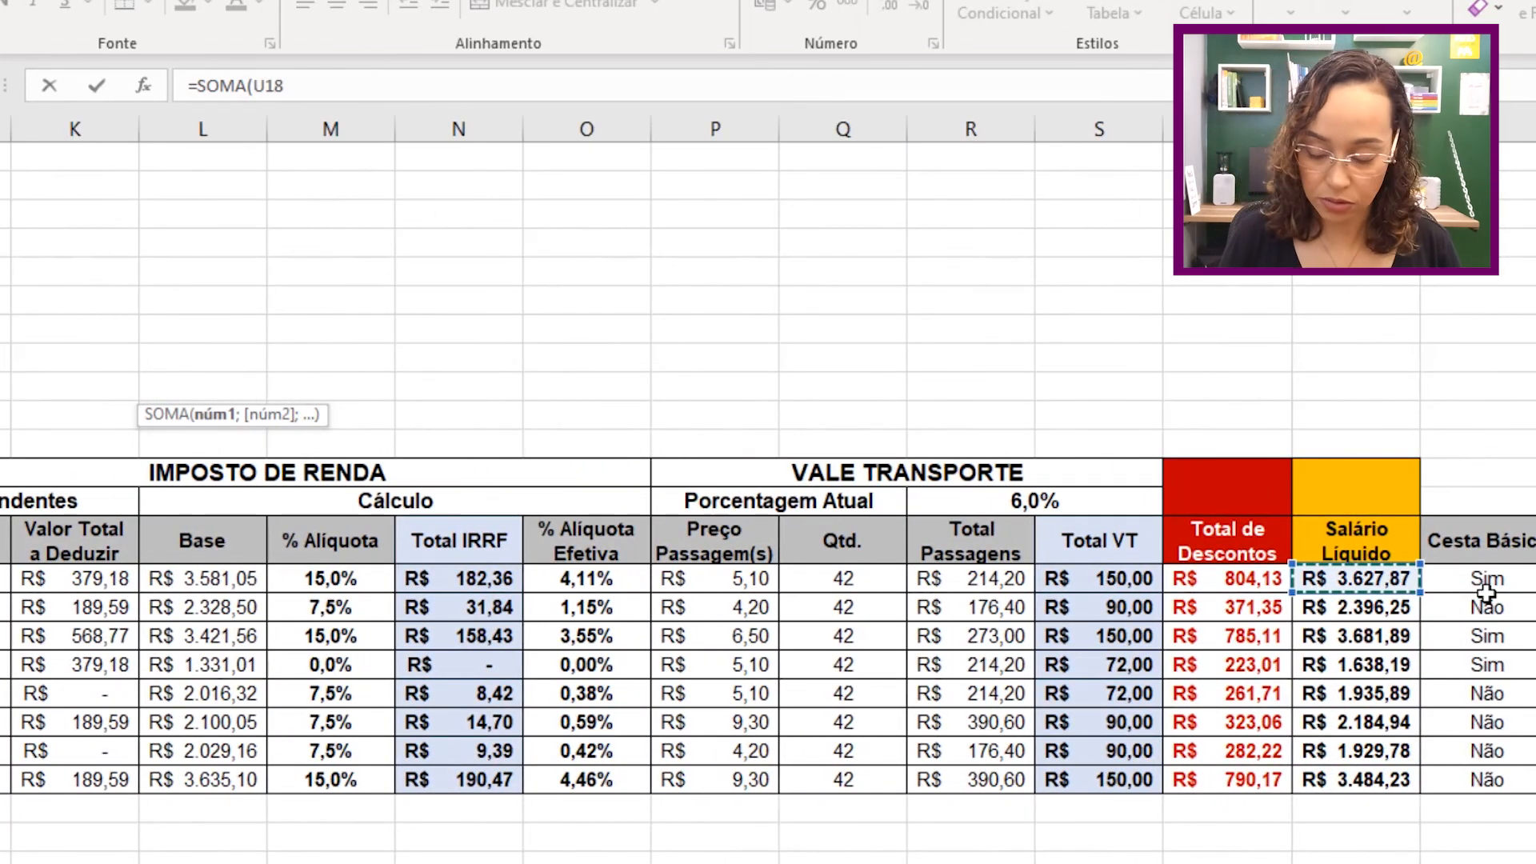
key(ctrl+shift+Down)
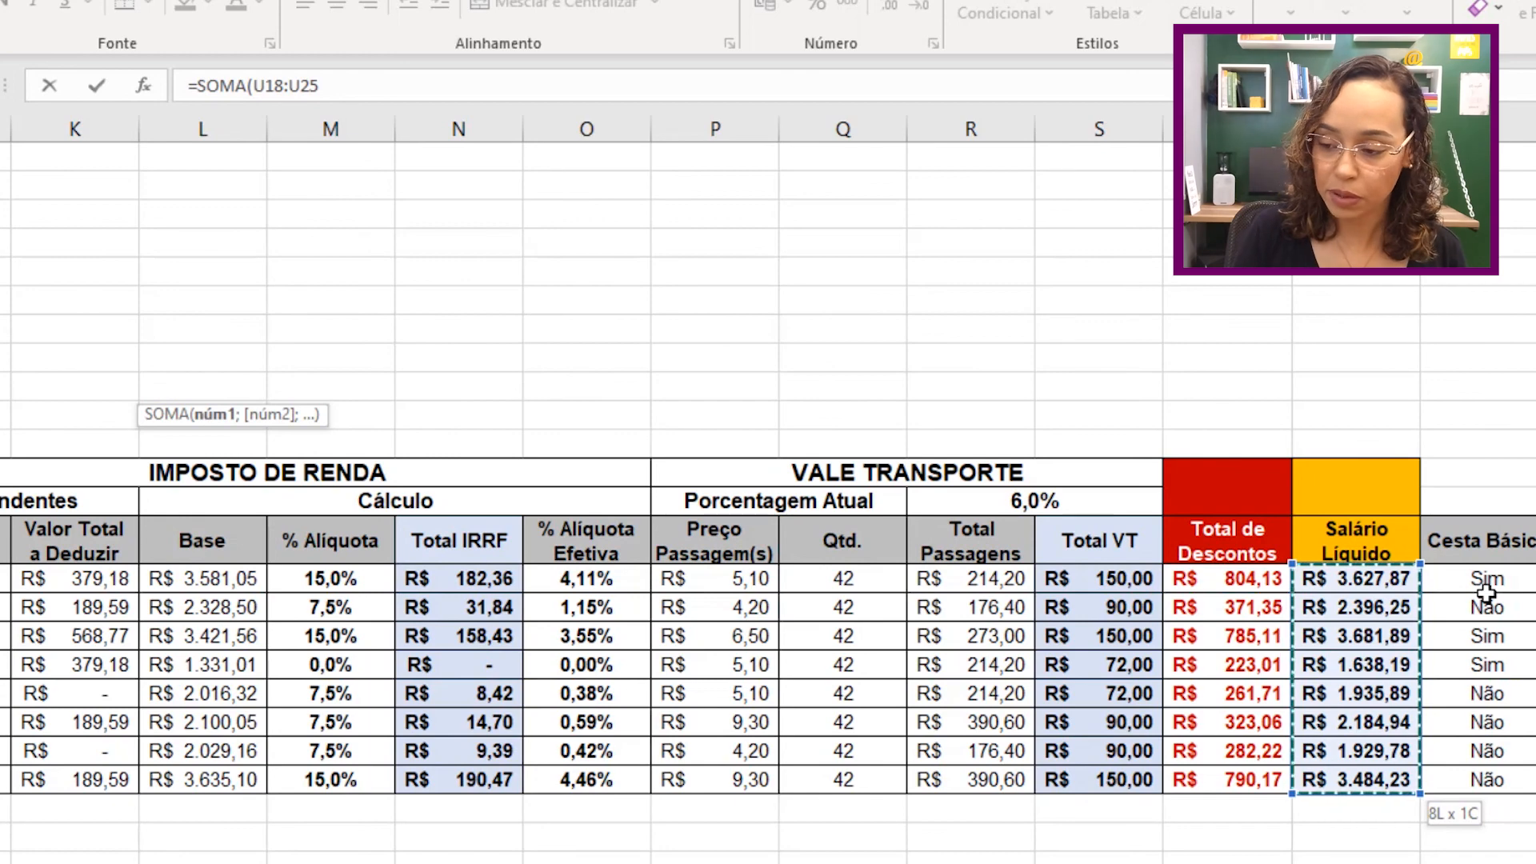
key(Return)
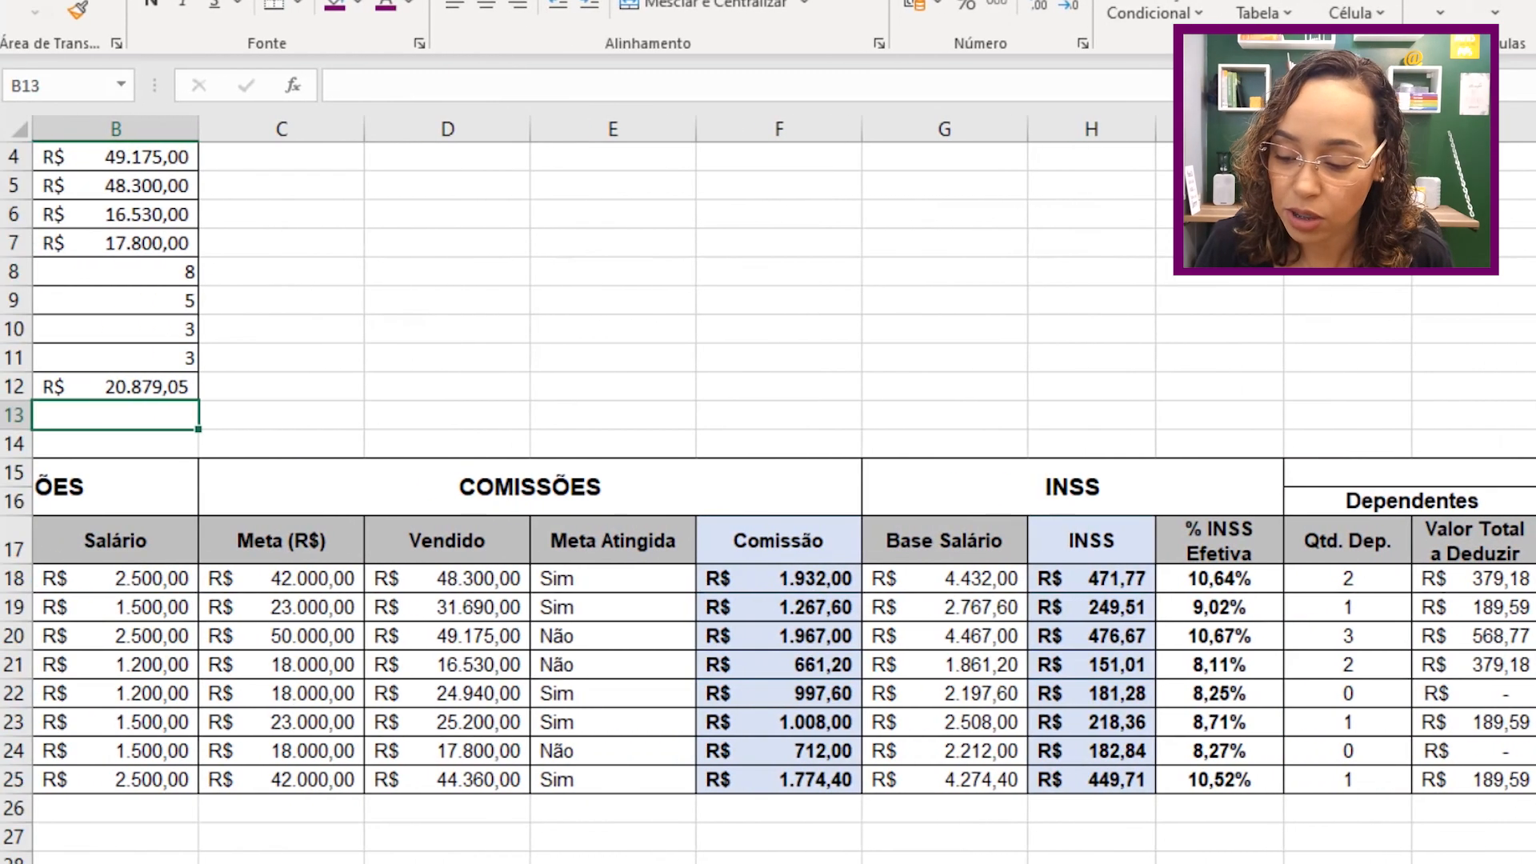
scroll(411, 421, left, 1)
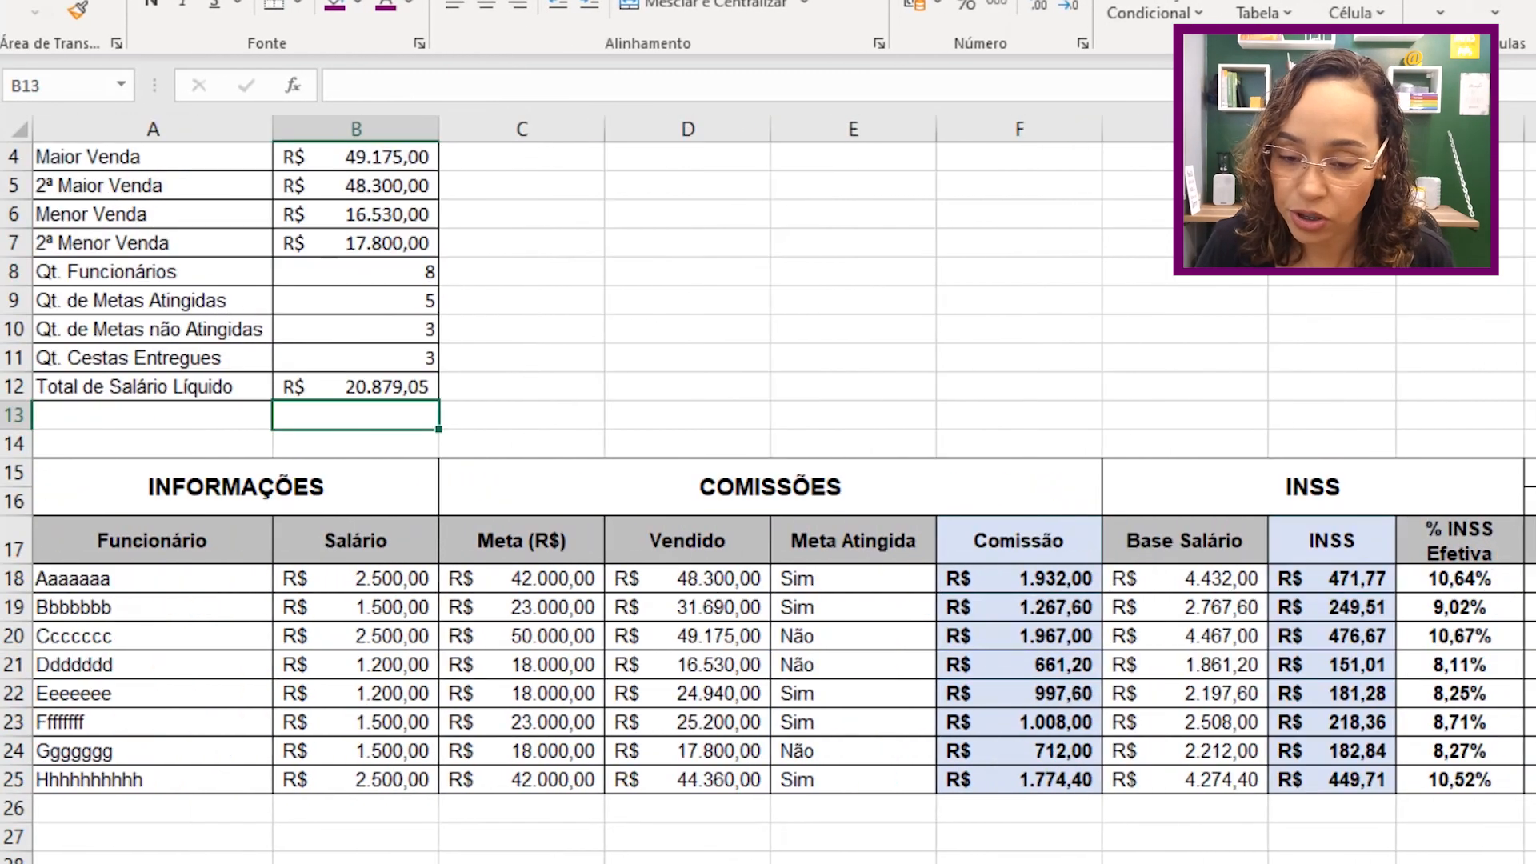
click(420, 386)
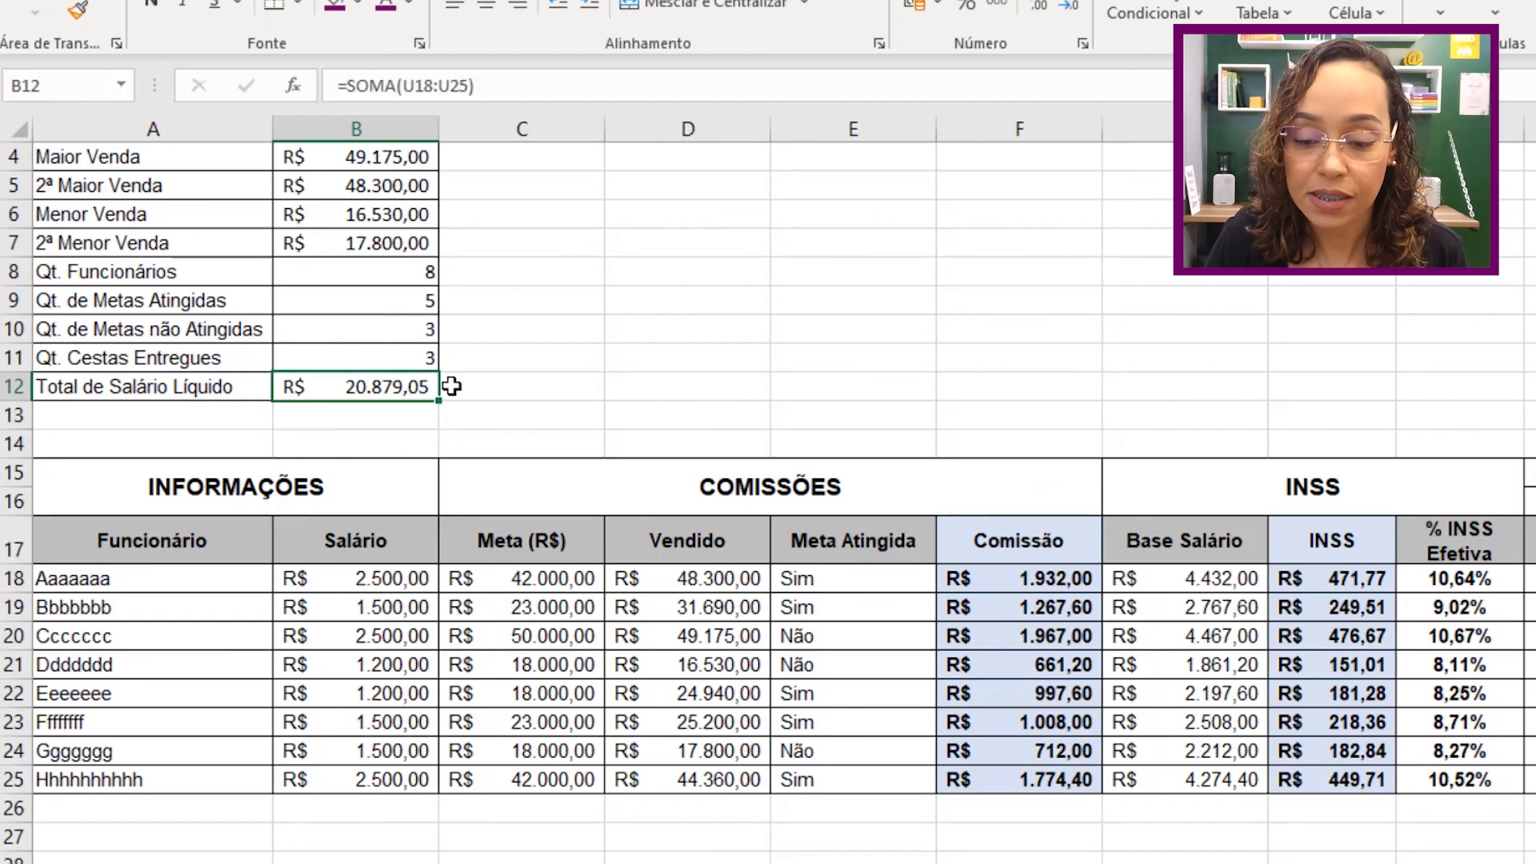
click(481, 387)
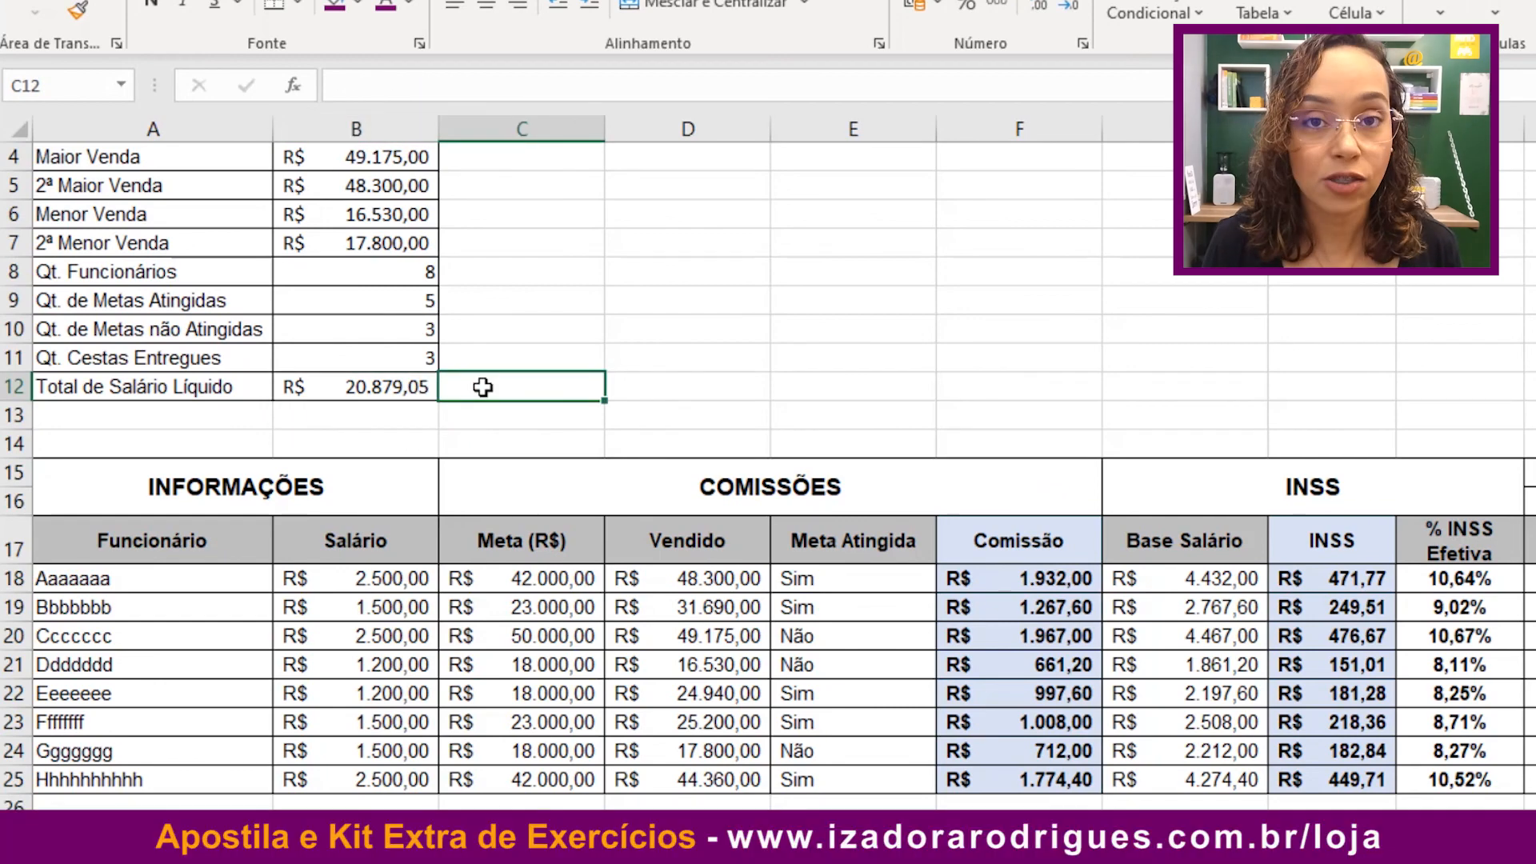